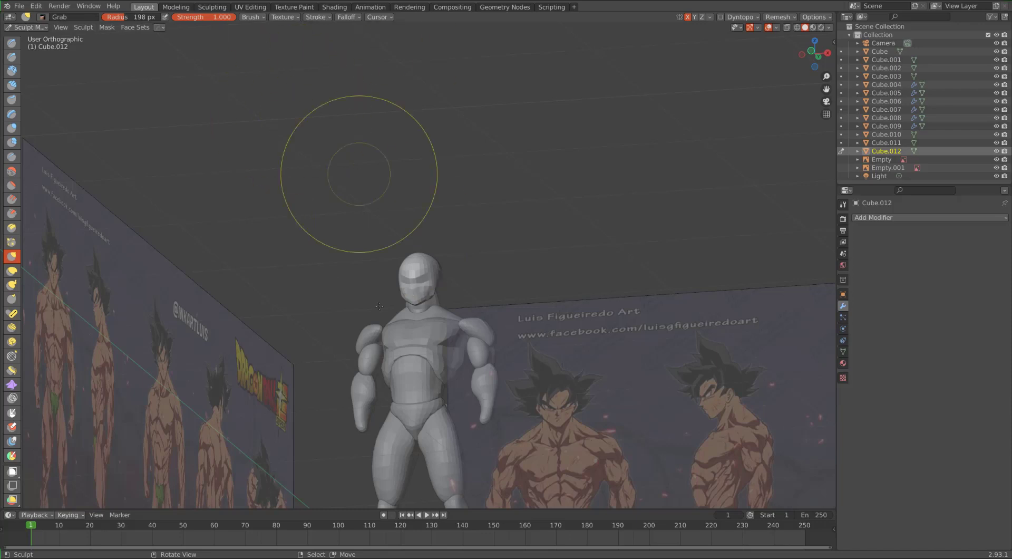
Step: Examine the blocked-out body from several angles and distances against the character reference images
middle_click_drag(403, 307, 437, 322)
scroll(454, 348, "up", 3)
middle_click_drag(440, 358, 469, 365)
scroll(463, 376, "up", 3)
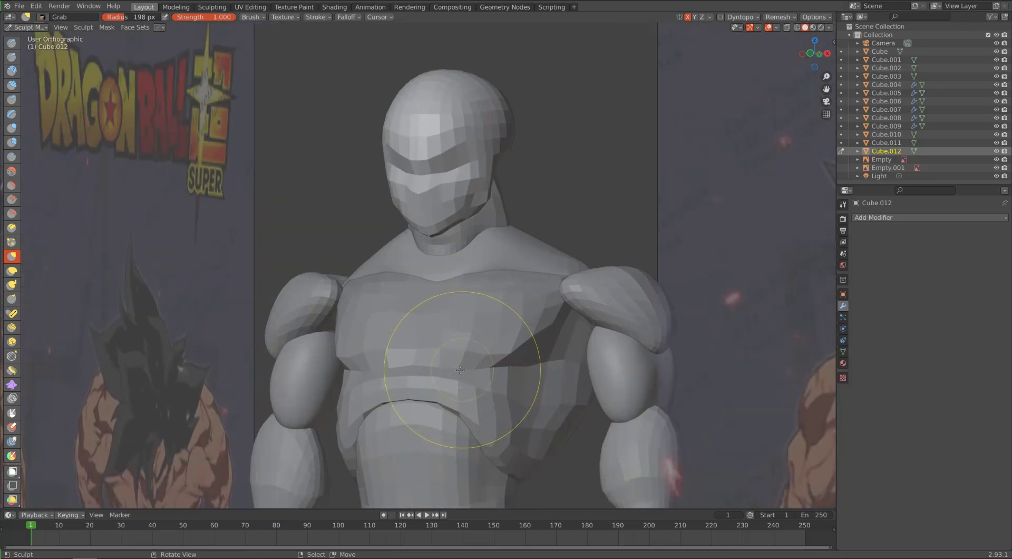
scroll(454, 369, "down", 5)
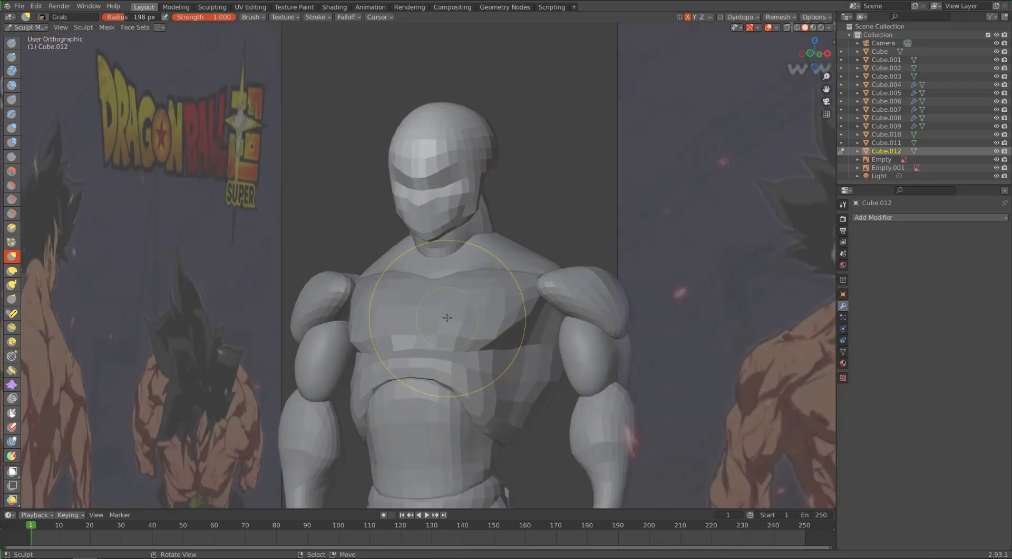
mouse_move(381, 295)
middle_mouse_down()
mouse_move(398, 309)
mouse_move(402, 276)
middle_mouse_up()
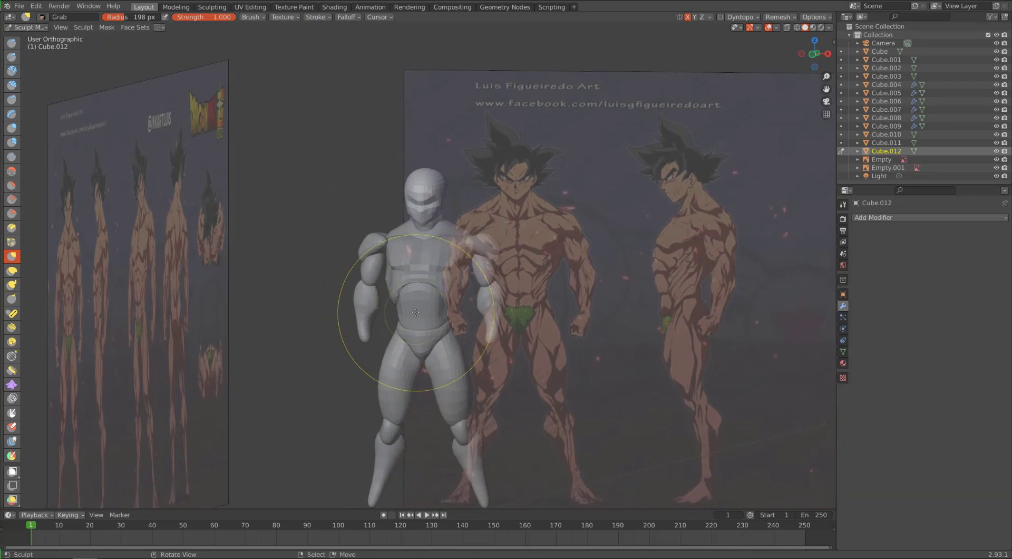
middle_click_drag(415, 312, 419, 311)
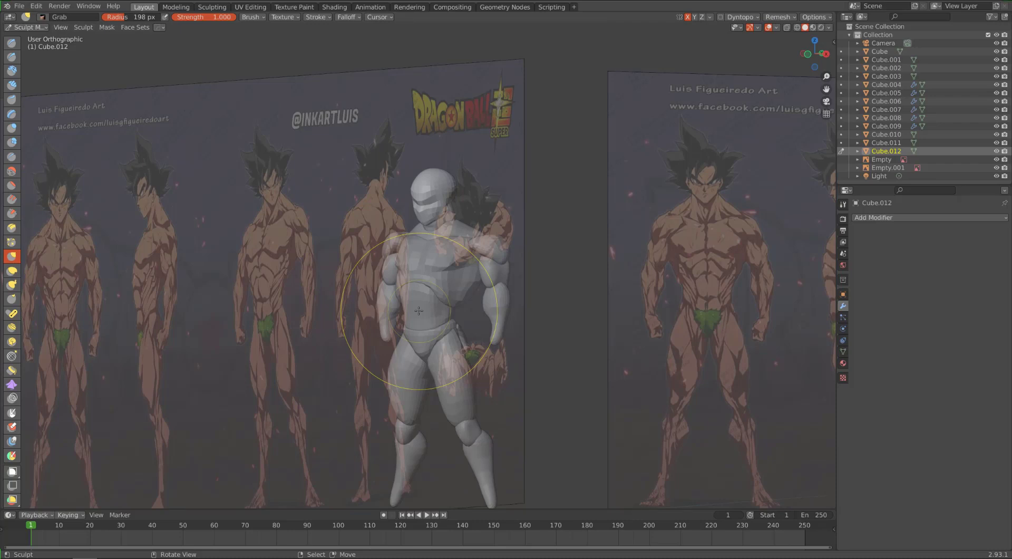
scroll(412, 265, "up", 4)
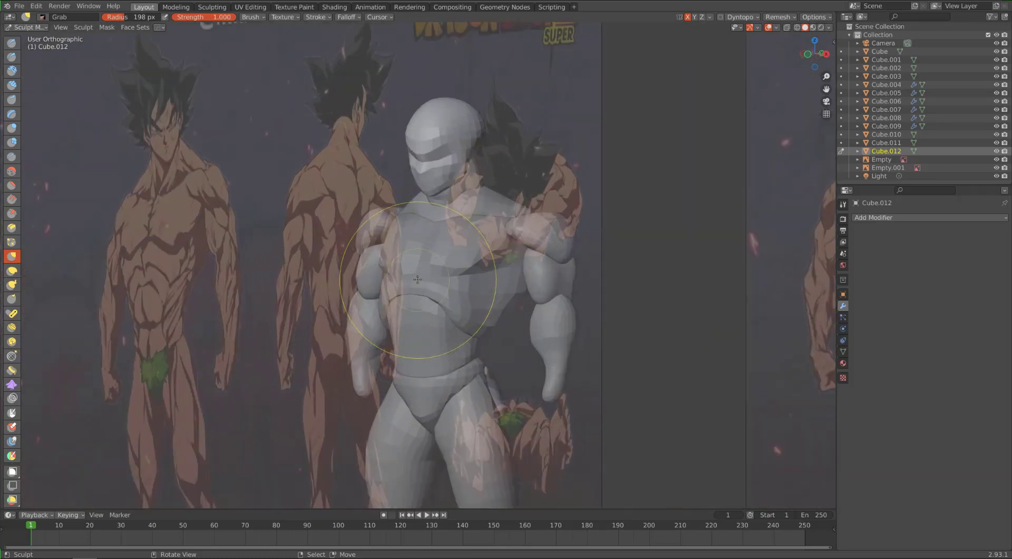
mouse_move(410, 269)
middle_mouse_down()
mouse_move(477, 267)
mouse_move(474, 248)
middle_mouse_up()
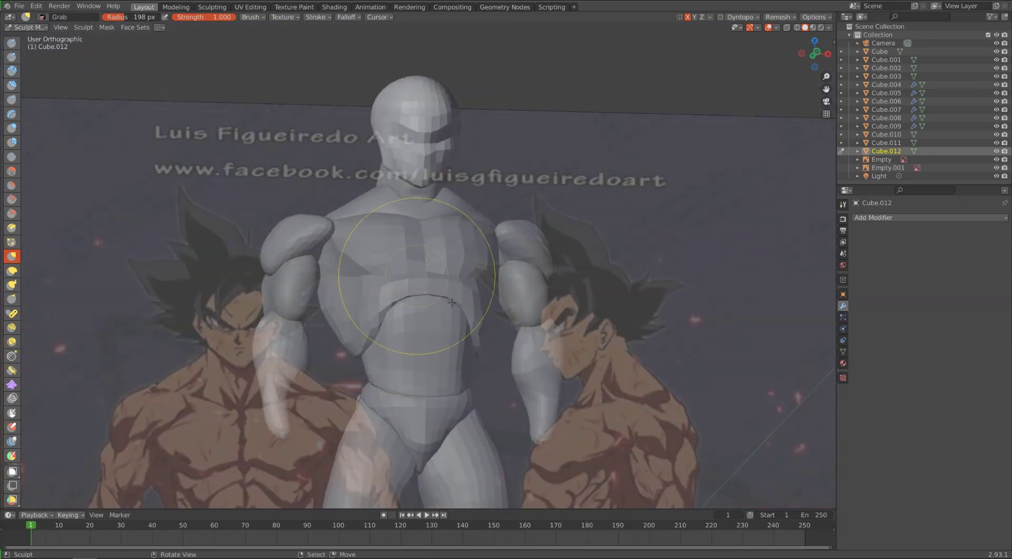
Step: Switch from Sculpt Mode to Object Mode and check the torso block from behind, leaving nothing selected
key("ctrl+Tab")
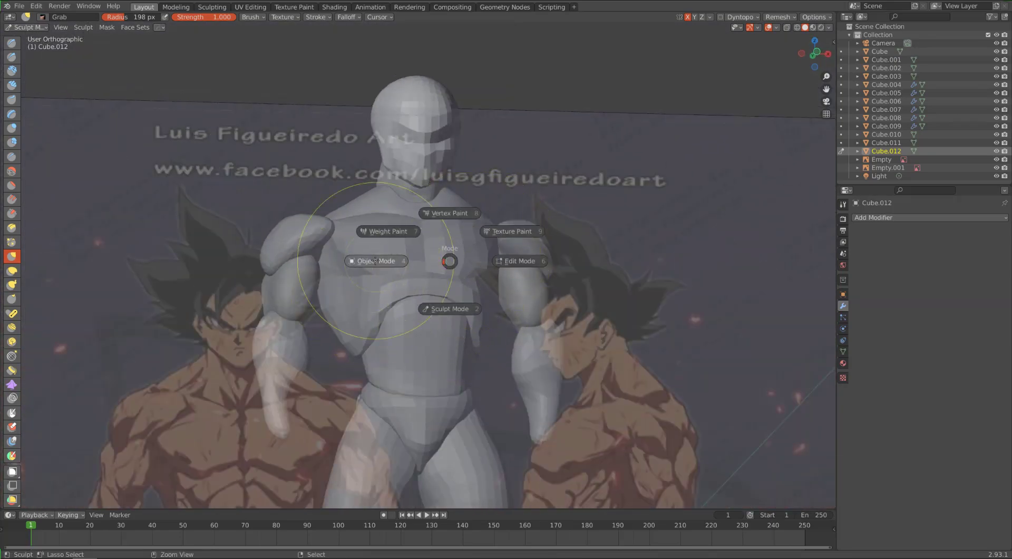
left_click(396, 263)
right_click(480, 249)
middle_click_drag(481, 250, 287, 312)
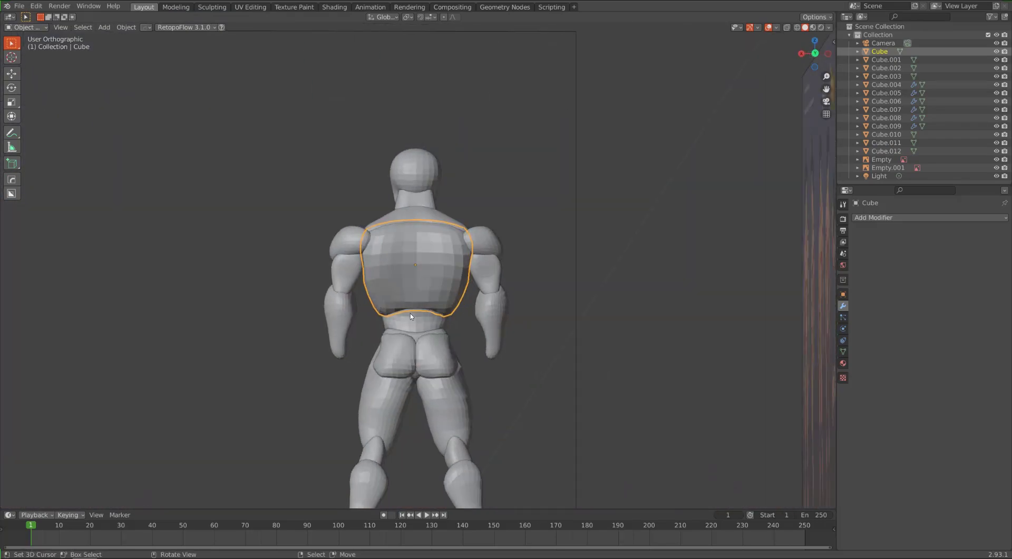
scroll(411, 316, "up", 3)
key("alt+a")
middle_click_drag(378, 318, 594, 334)
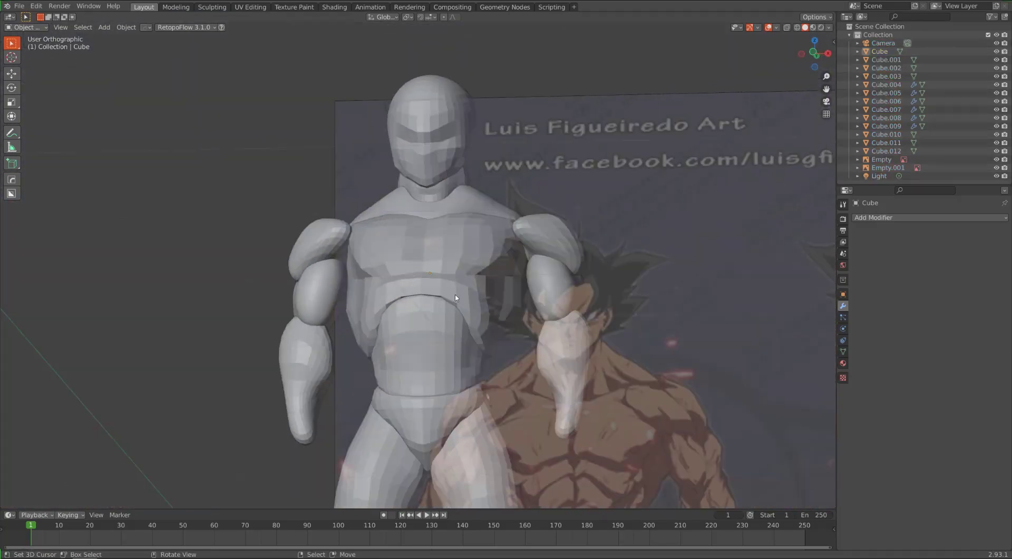
Step: Select the chest, waist and pelvis blocks in turn to identify the separate trunk pieces
middle_click_drag(446, 339, 438, 409)
left_click(464, 289)
left_click(392, 327)
left_click(435, 417)
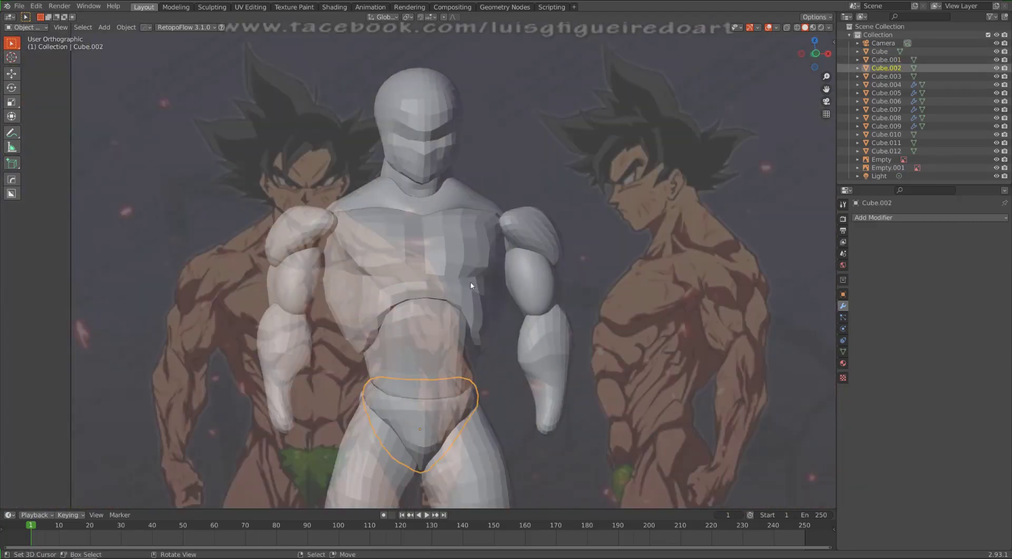
middle_click_drag(471, 286, 416, 293)
left_click(416, 293)
left_click(416, 294)
left_click(416, 294)
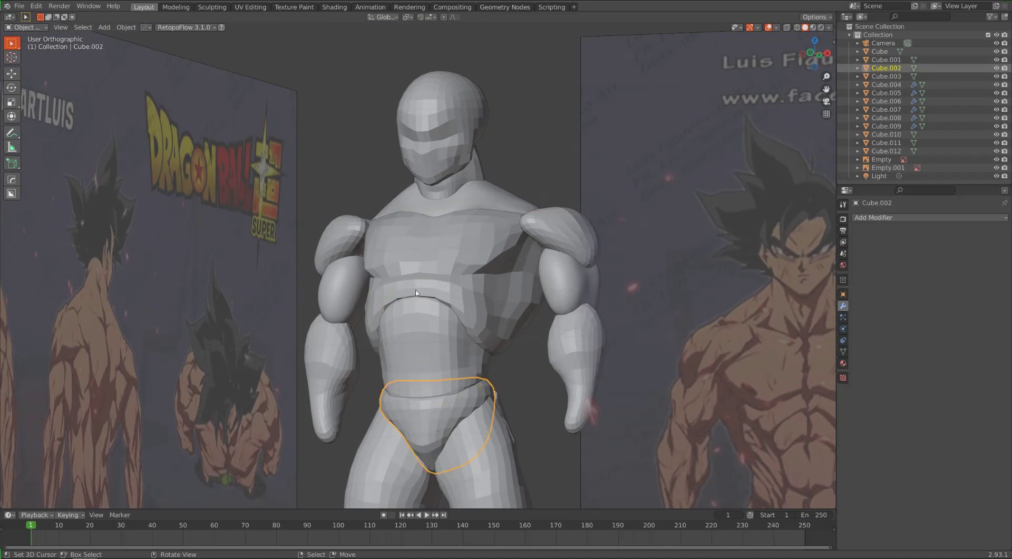
Step: Select the trapezius, neck and head blocks in turn to identify the separate upper body pieces
left_click(484, 192)
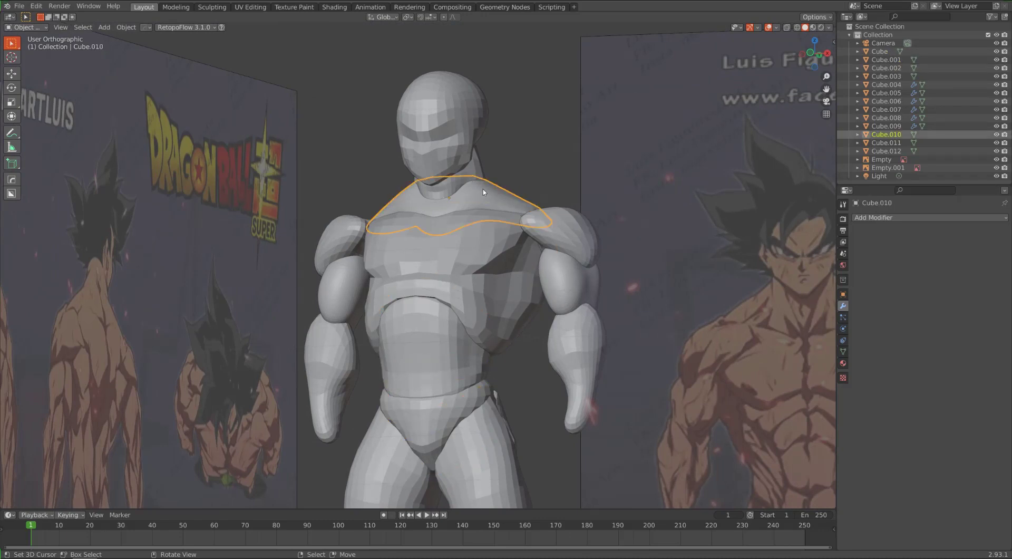
middle_click_drag(483, 192, 493, 160)
left_click(493, 160)
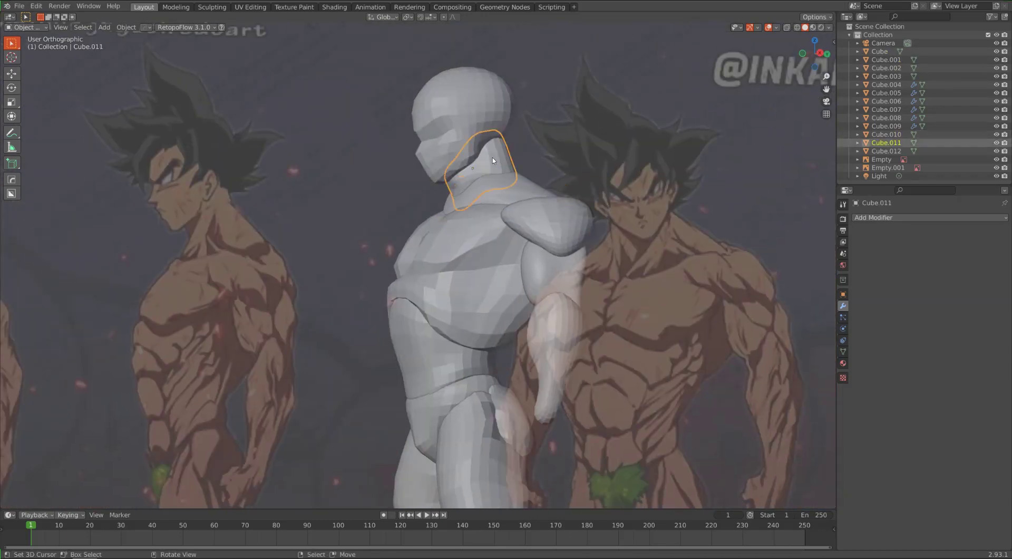
left_click(490, 126)
middle_click_drag(490, 127, 569, 232)
Step: Select the mirrored shoulder, upper arm and forearm blocks in turn to identify the arm pieces
left_click(572, 234)
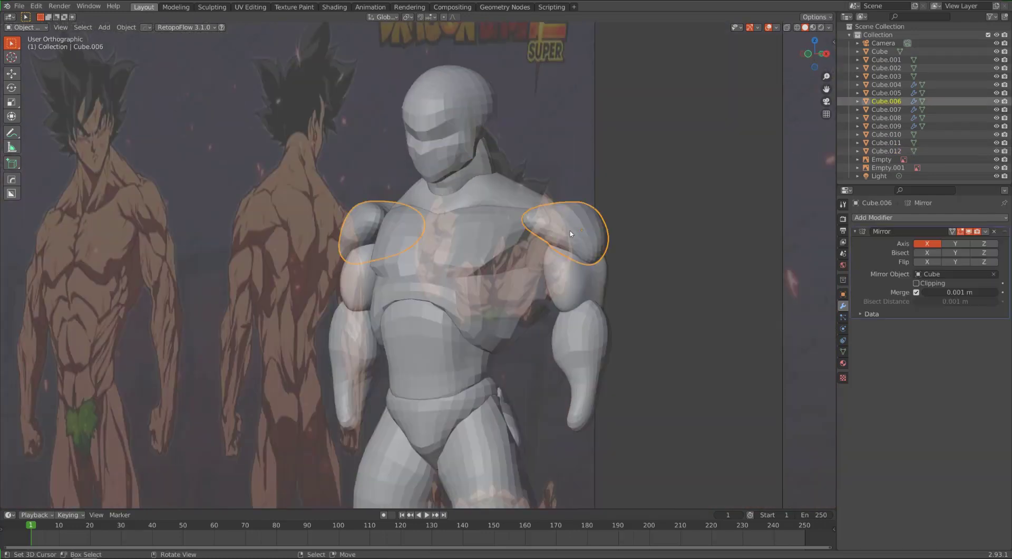
left_click(568, 283)
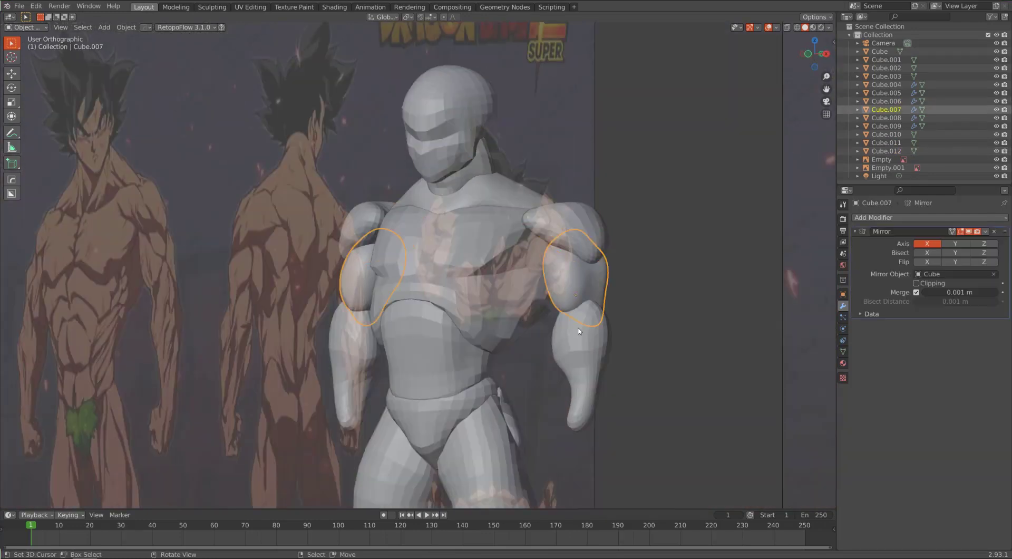
right_click(590, 363)
Step: Select the thigh, knee and lower leg blocks in turn, adding the glutes to the last selection
middle_click_drag(589, 363, 458, 240)
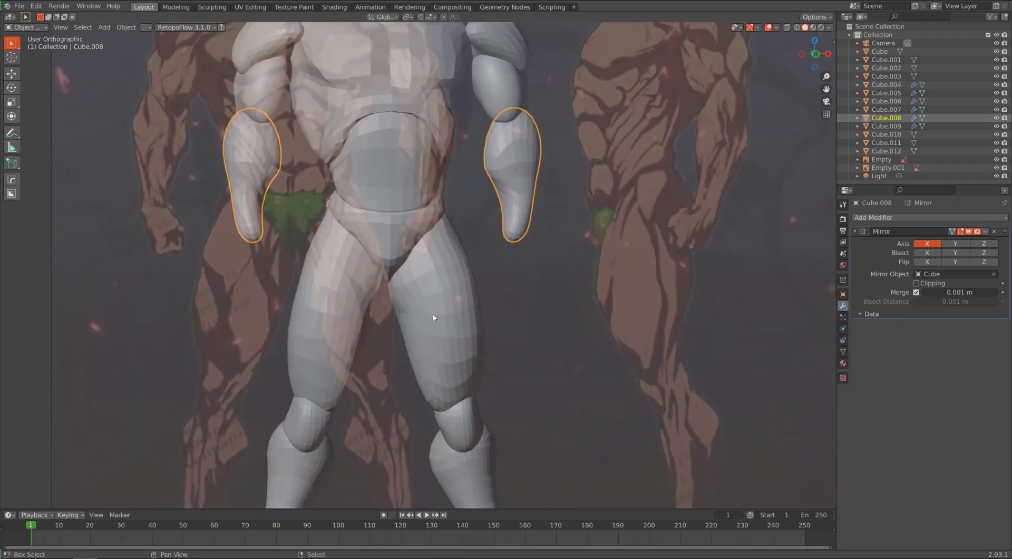
left_click(434, 318)
middle_click_drag(463, 362, 369, 264, "shift")
left_click(450, 295)
left_click(466, 346)
left_click(510, 127, "shift")
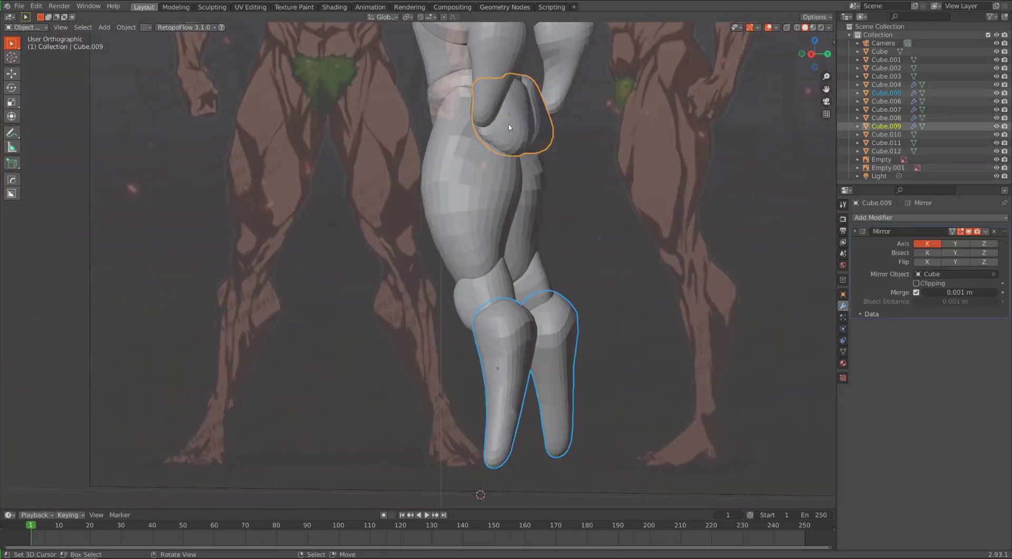
Step: Compare the blocked-out body with the reference image in the front orthographic view
middle_click_drag(509, 127, 441, 420)
middle_click_drag(400, 300, 480, 299)
key("KP_1")
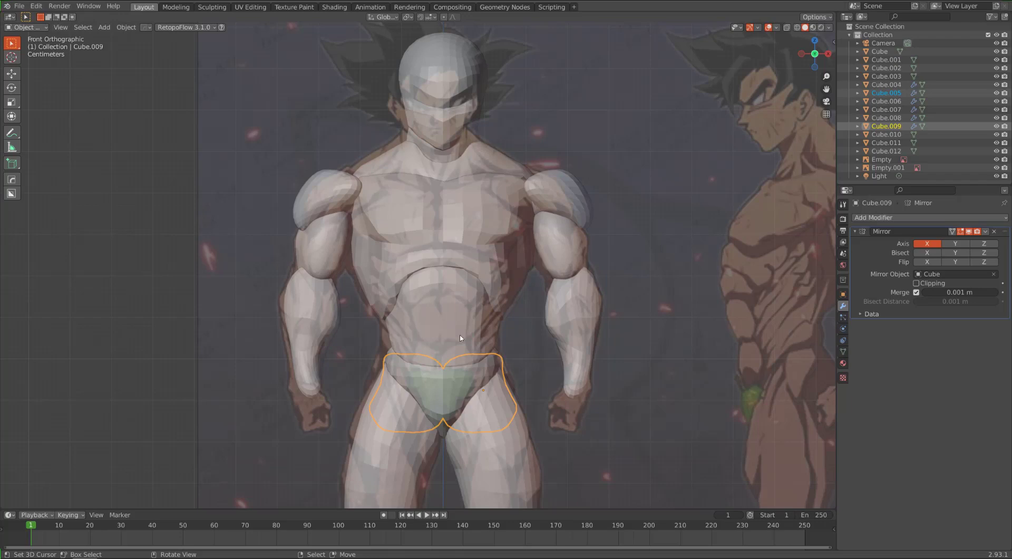
middle_click_drag(497, 324, 524, 402, "shift")
scroll(526, 343, "up", 1)
Step: Select the chest block and switch it to Sculpt Mode
middle_click_drag(527, 344, 501, 344)
left_click(527, 339)
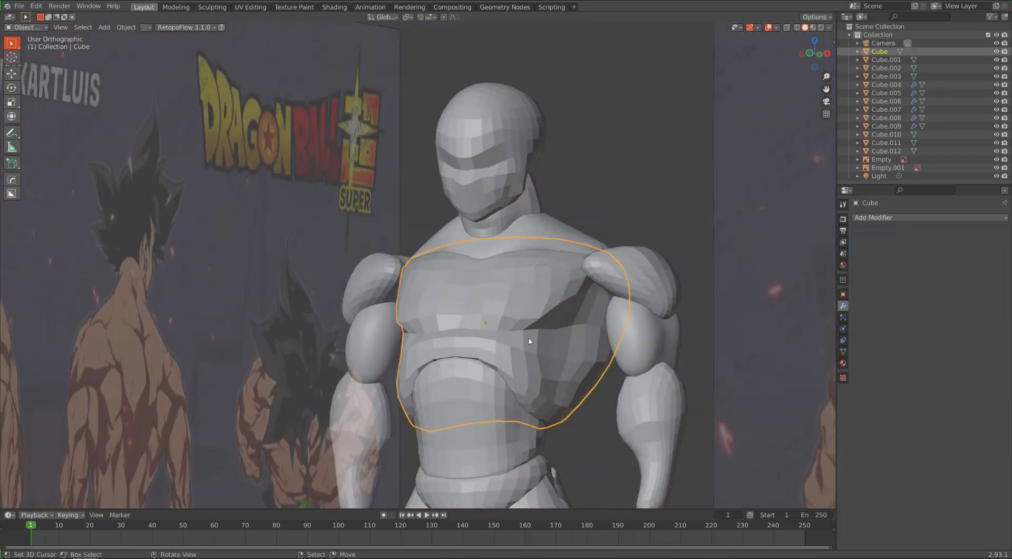
key("ctrl+Tab")
left_click(479, 340)
key("ctrl+Tab")
left_click(473, 393)
Step: Examine the chest and overall body proportions from the front, at an angle and from the side against the references
middle_click_drag(477, 393, 509, 387)
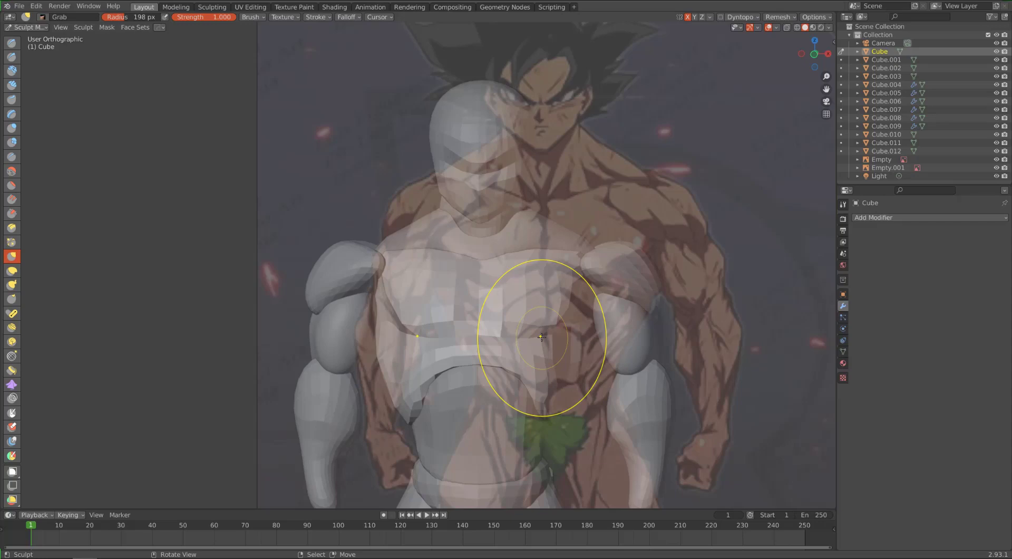
mouse_move(542, 336)
middle_mouse_down()
mouse_move(485, 294)
mouse_move(532, 318)
middle_mouse_up()
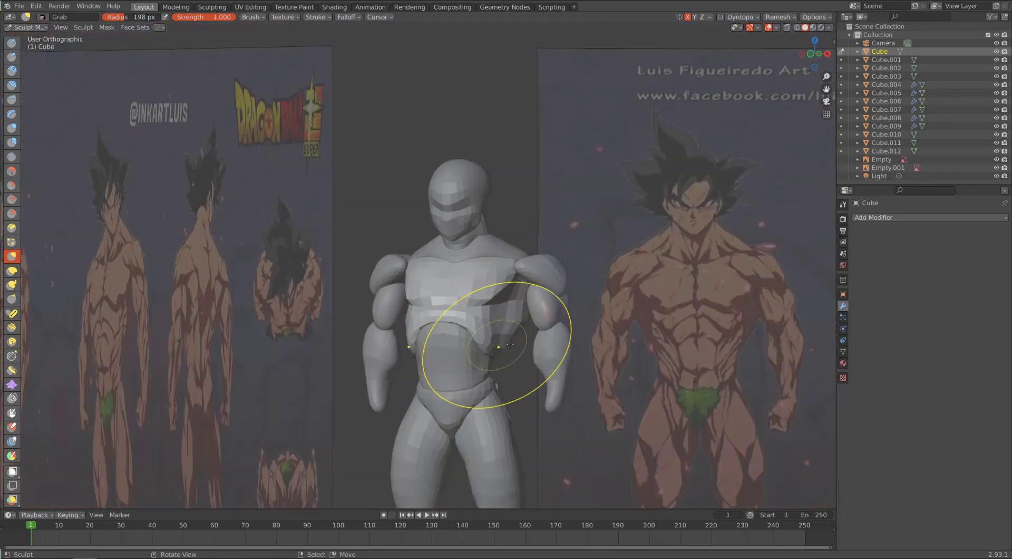
middle_click_drag(485, 334, 509, 342)
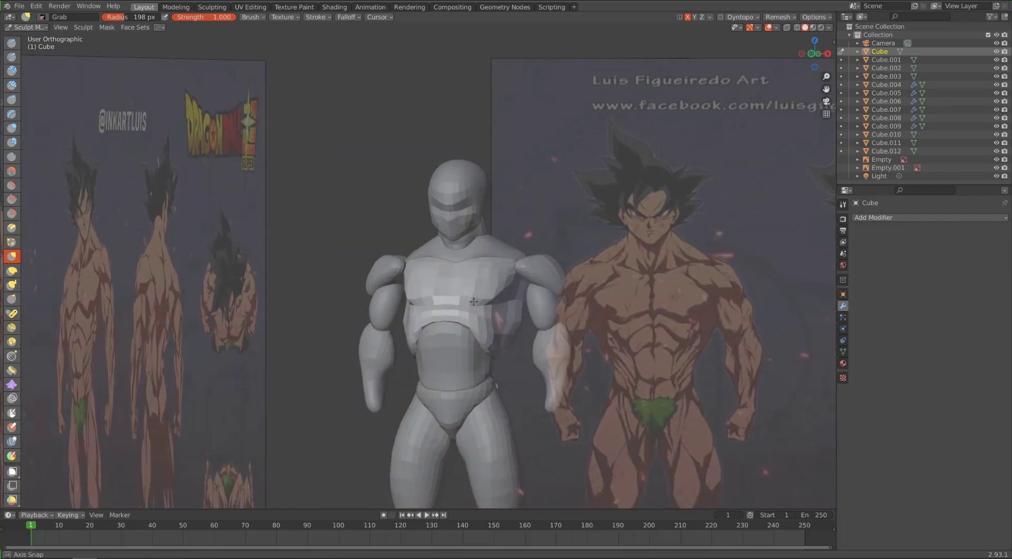
mouse_move(519, 309)
middle_mouse_down()
mouse_move(474, 316)
mouse_move(543, 311)
mouse_move(520, 310)
middle_mouse_up()
scroll(511, 315, "up", 3)
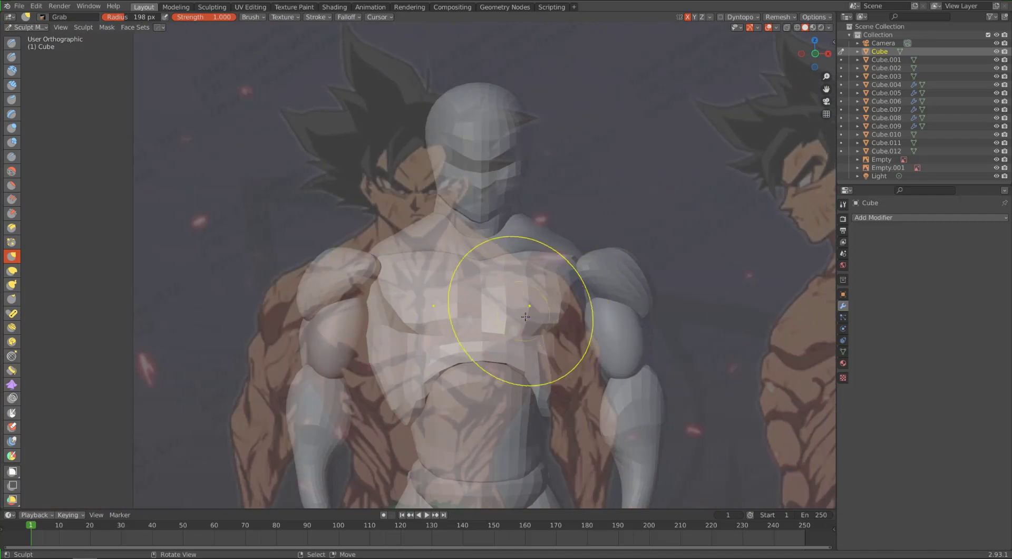
scroll(520, 327, "down", 2)
scroll(508, 373, "down", 2)
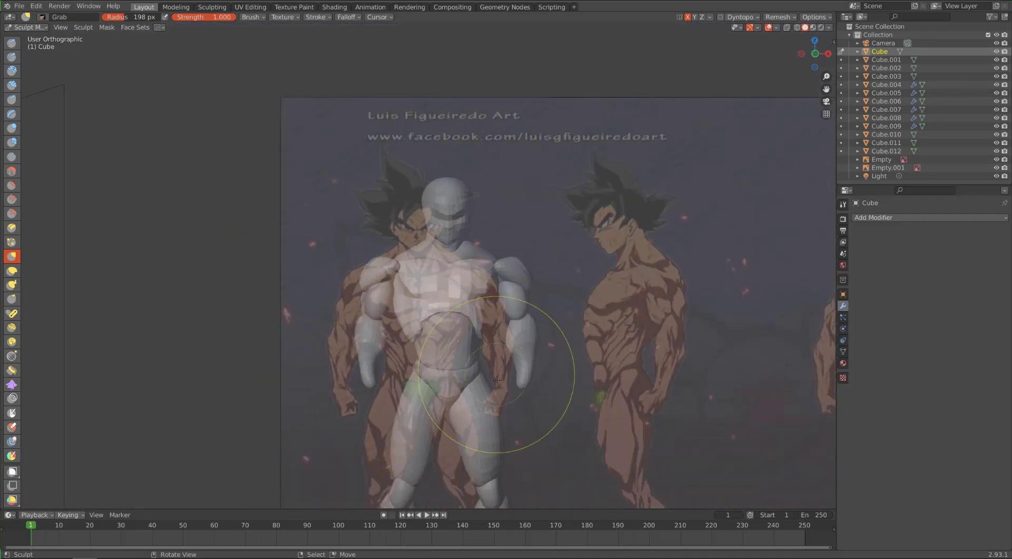
middle_click_drag(501, 372, 469, 371)
scroll(542, 312, "up", 1)
scroll(542, 306, "down", 1)
scroll(548, 285, "up", 3)
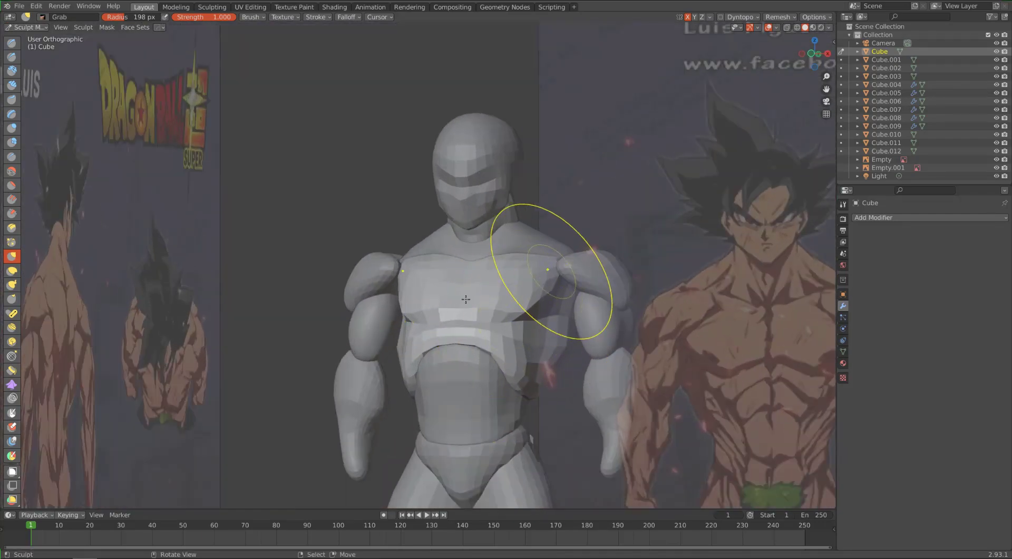
middle_click_drag(514, 345, 486, 338)
scroll(464, 329, "down", 3)
scroll(480, 335, "up", 1)
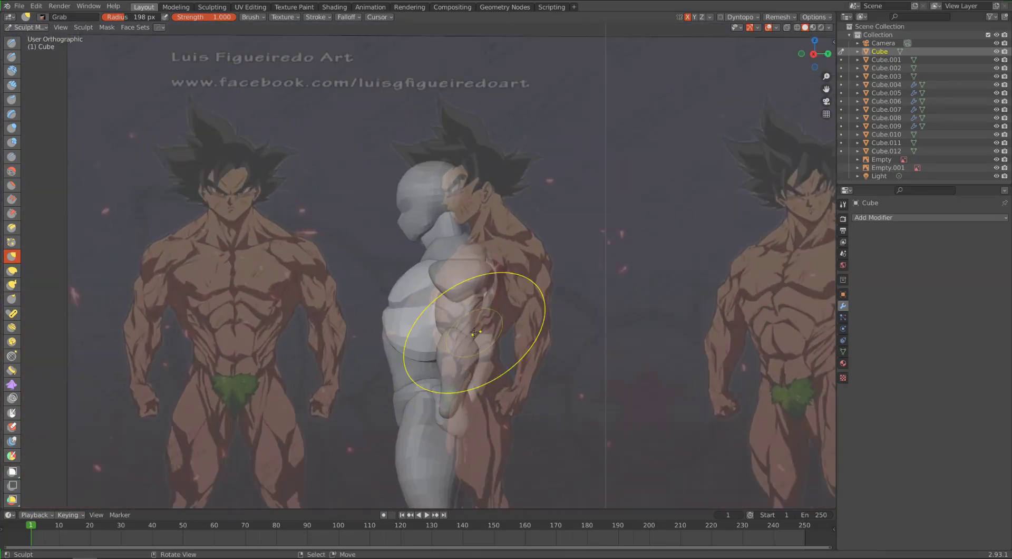
key("KP_3")
scroll(463, 328, "up", 3)
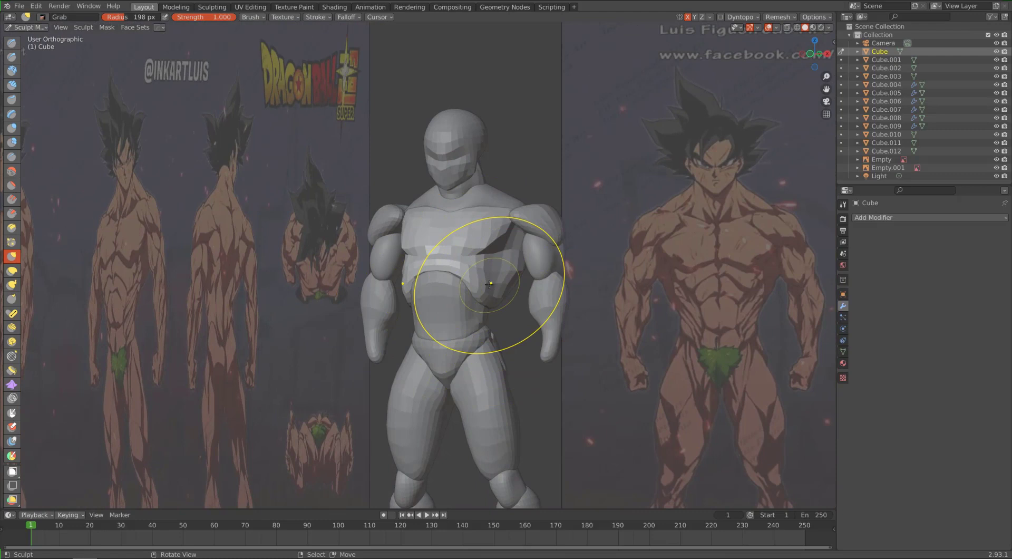
Step: Return to Object Mode and enable Only Axis Aligned for both reference image empties, Empty and Empty.001
key("ctrl+Tab")
left_click(419, 293)
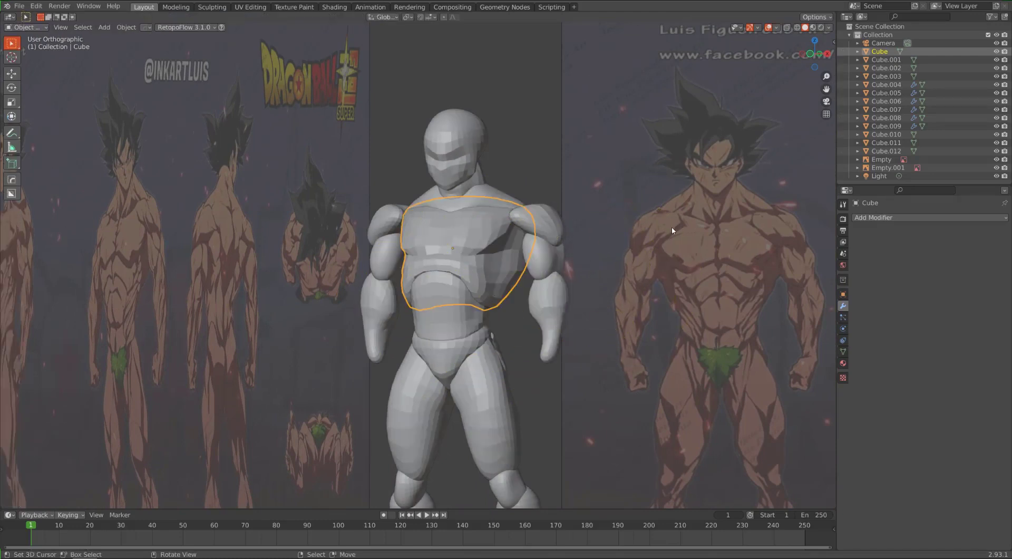
left_click(671, 227)
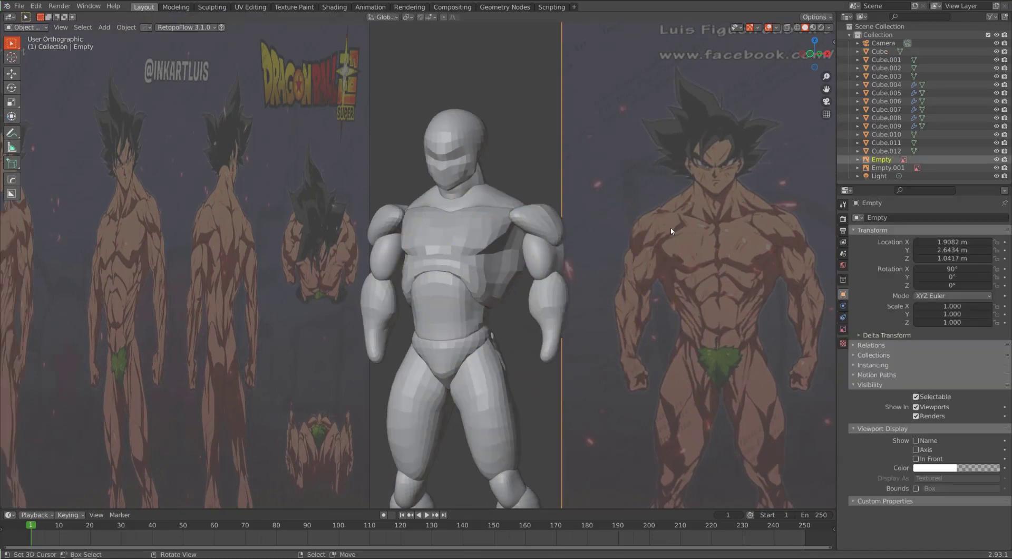
left_click(843, 329)
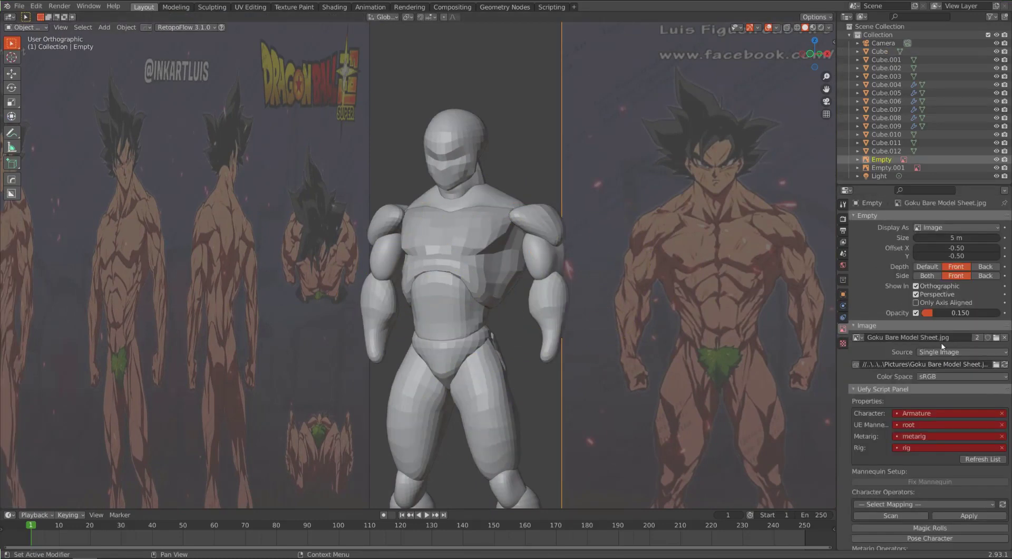
left_click(926, 303)
left_click(338, 259)
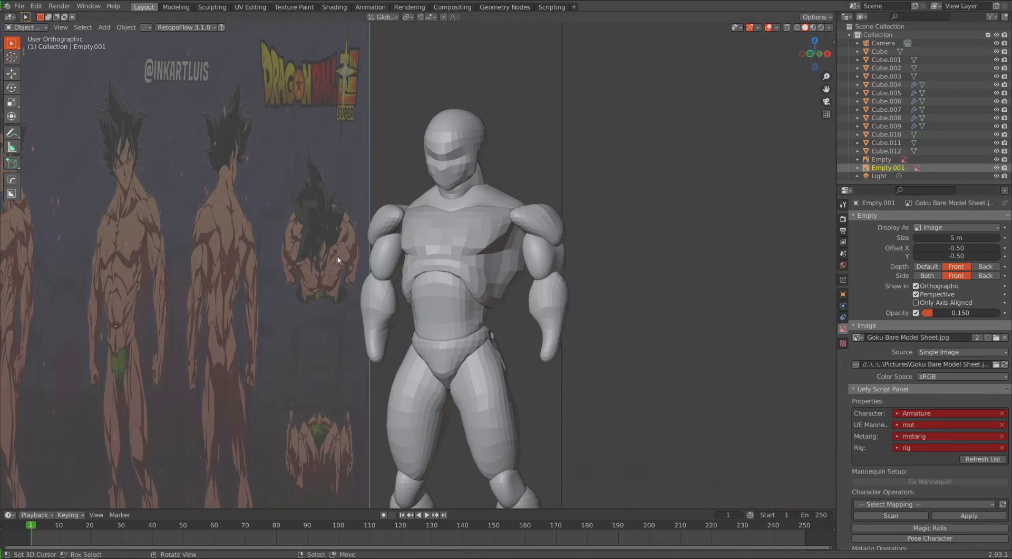
left_click(926, 302)
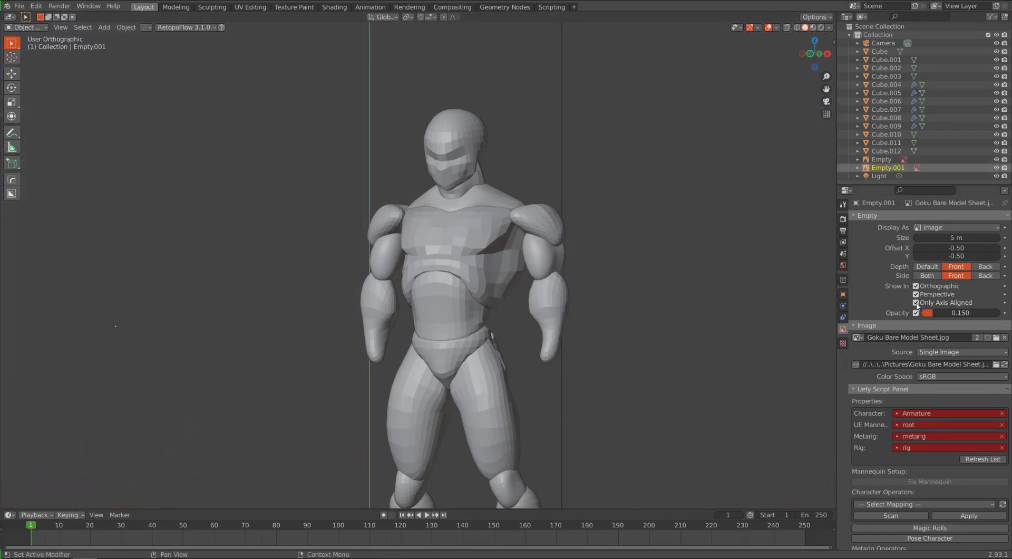
Step: Check the reference images' visibility in an angled view and in the front and right orthographic views
mouse_move(503, 242)
middle_mouse_down()
mouse_move(546, 239)
mouse_move(491, 250)
mouse_move(548, 251)
mouse_move(528, 258)
mouse_move(522, 248)
mouse_move(551, 240)
mouse_move(503, 235)
middle_mouse_up()
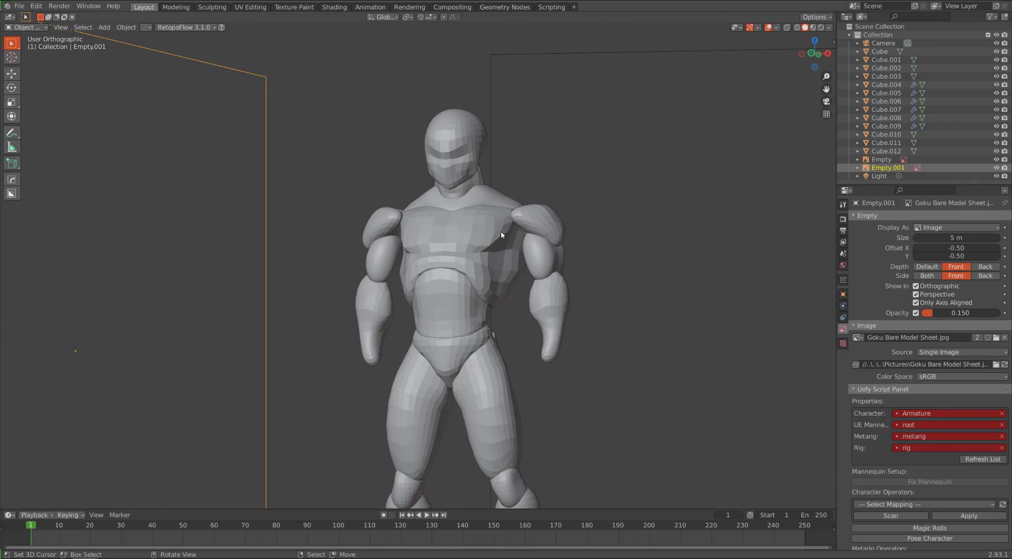
key("KP_1")
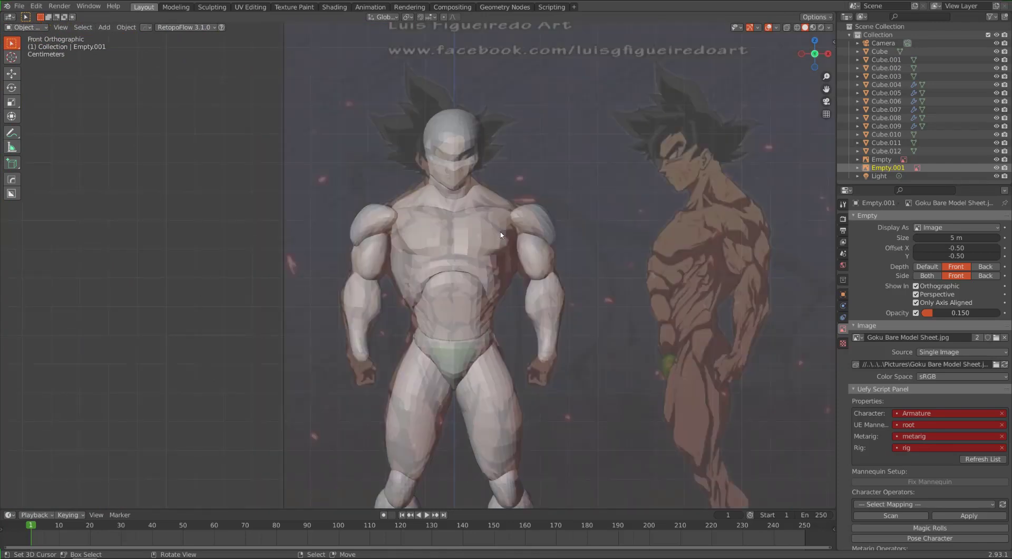
key("KP_3")
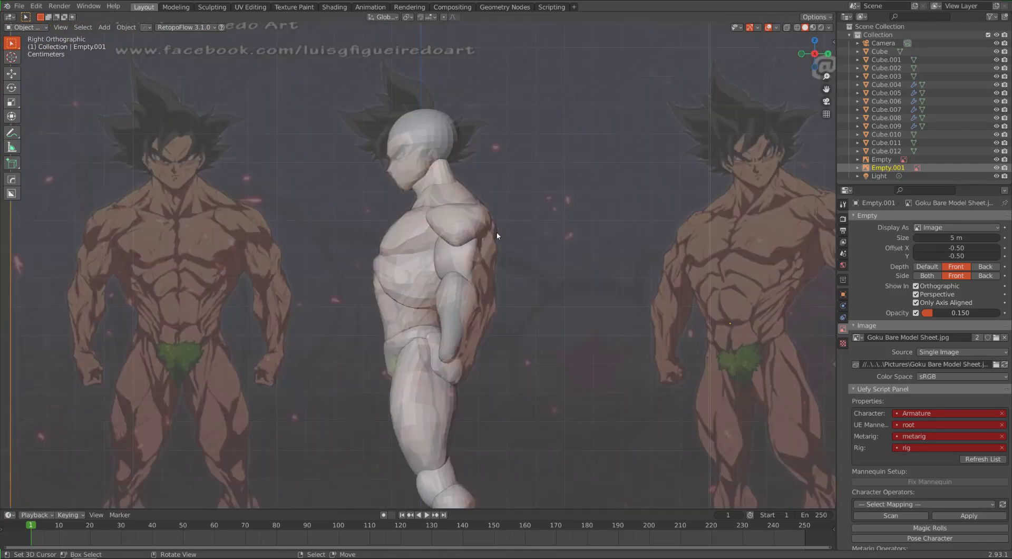
Step: Select the chest block and switch it to Sculpt Mode
middle_click_drag(556, 215, 474, 258)
scroll(538, 255, "down", 5)
scroll(531, 257, "up", 5)
scroll(531, 257, "up", 1)
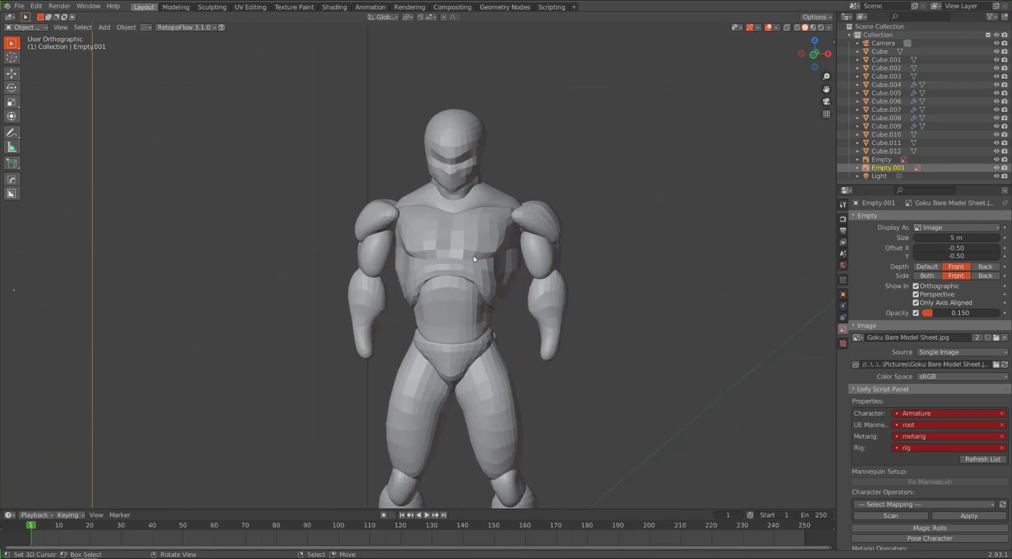
scroll(501, 261, "up", 3)
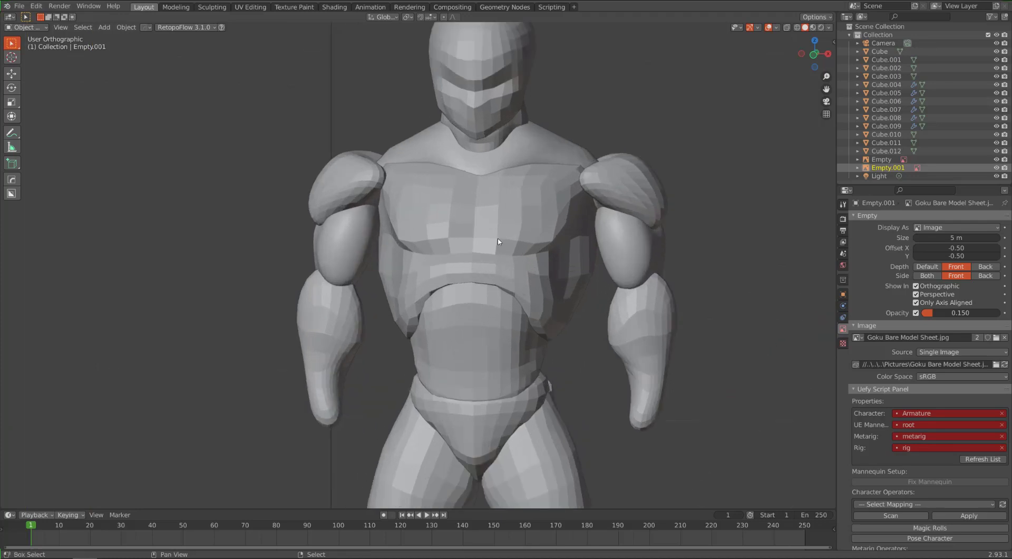
scroll(538, 263, "up", 1)
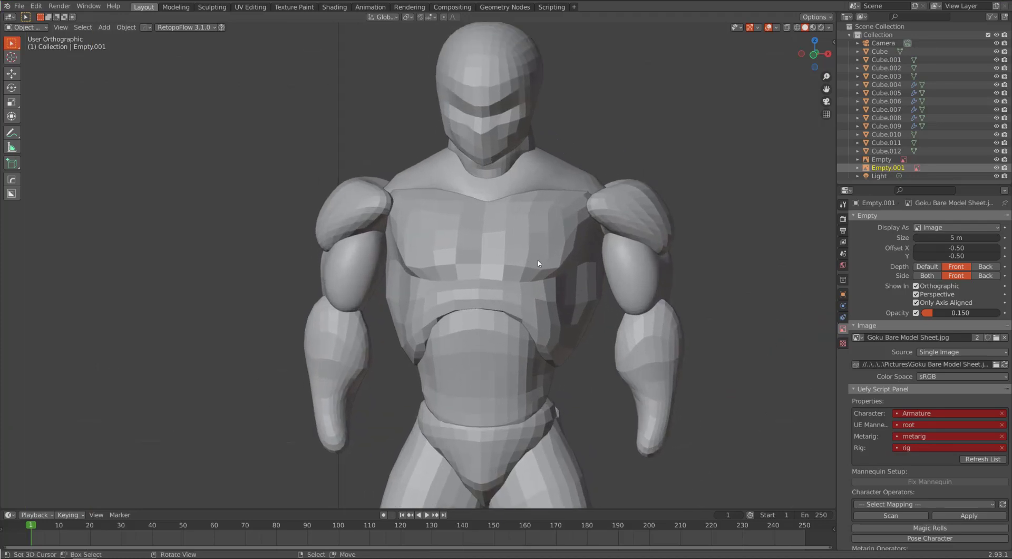
left_click(520, 238)
key("ctrl+Tab")
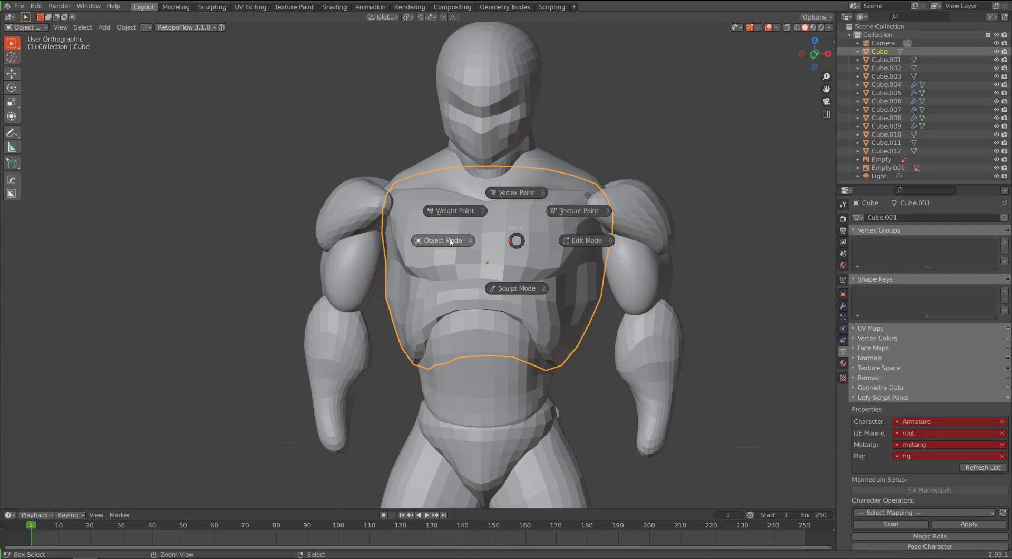
left_click(498, 289)
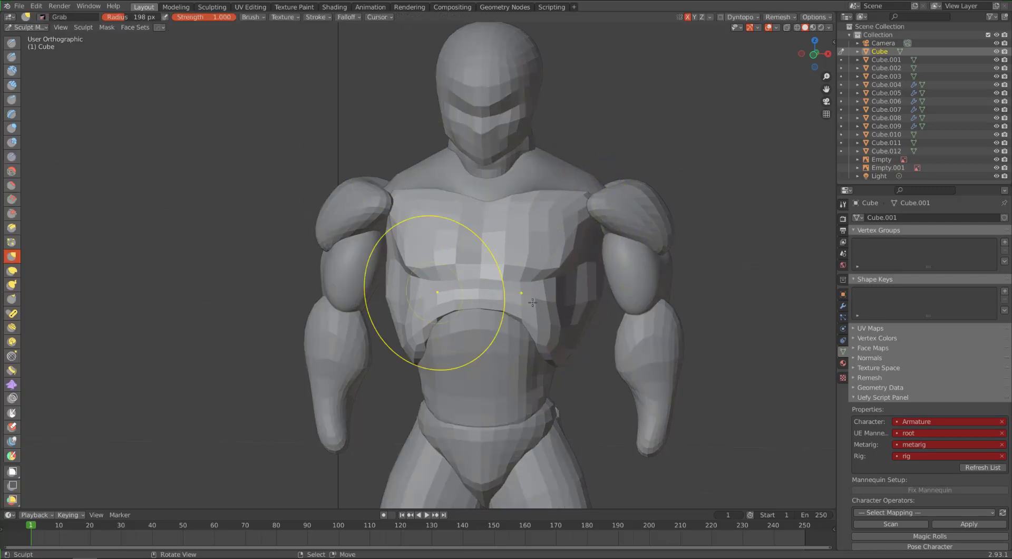
Step: Examine the chest block from the front, back and side, and compare its front view with the reference image
mouse_move(553, 258)
middle_mouse_down("shift")
mouse_move(563, 296)
mouse_move(520, 285)
mouse_move(542, 282)
mouse_move(522, 303)
middle_mouse_up("shift")
scroll(563, 296, "up", 1)
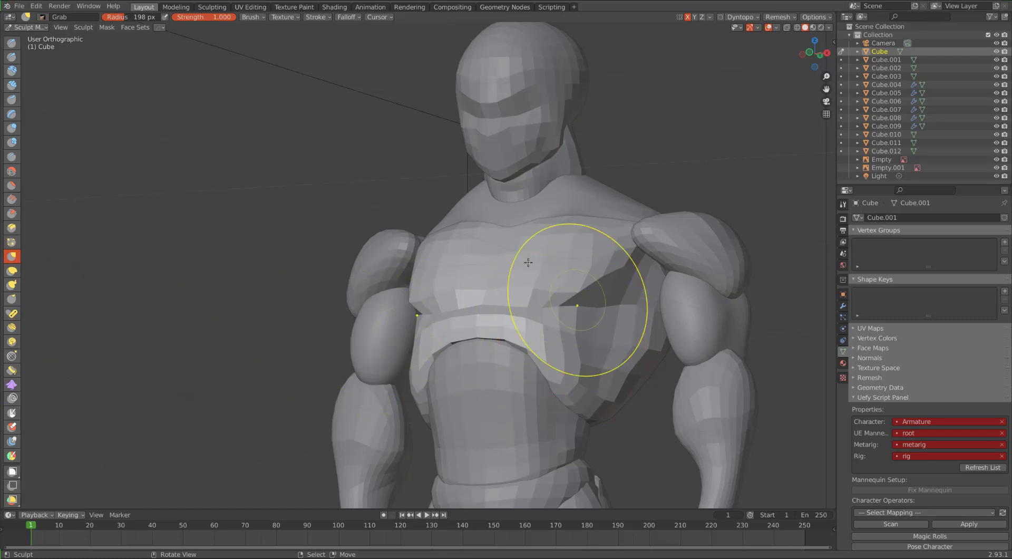
mouse_move(528, 262)
middle_mouse_down()
mouse_move(577, 313)
mouse_move(422, 305)
mouse_move(511, 298)
middle_mouse_up()
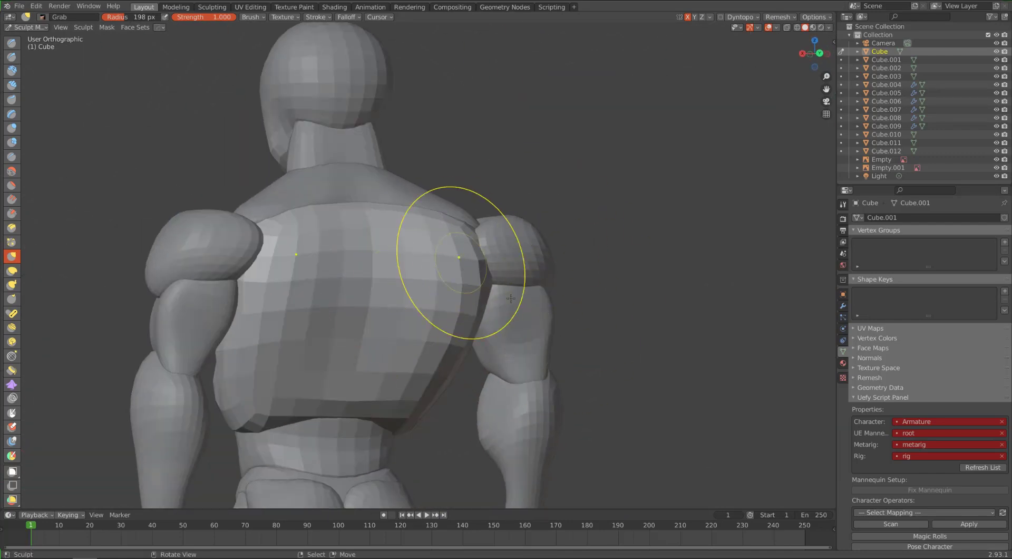
scroll(474, 264, "down", 4)
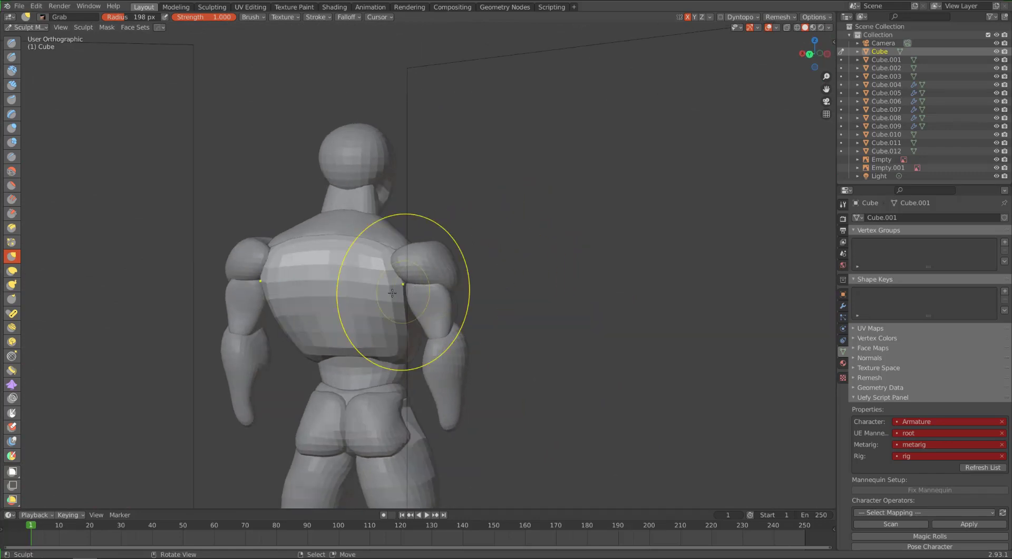
middle_click_drag(392, 293, 463, 301)
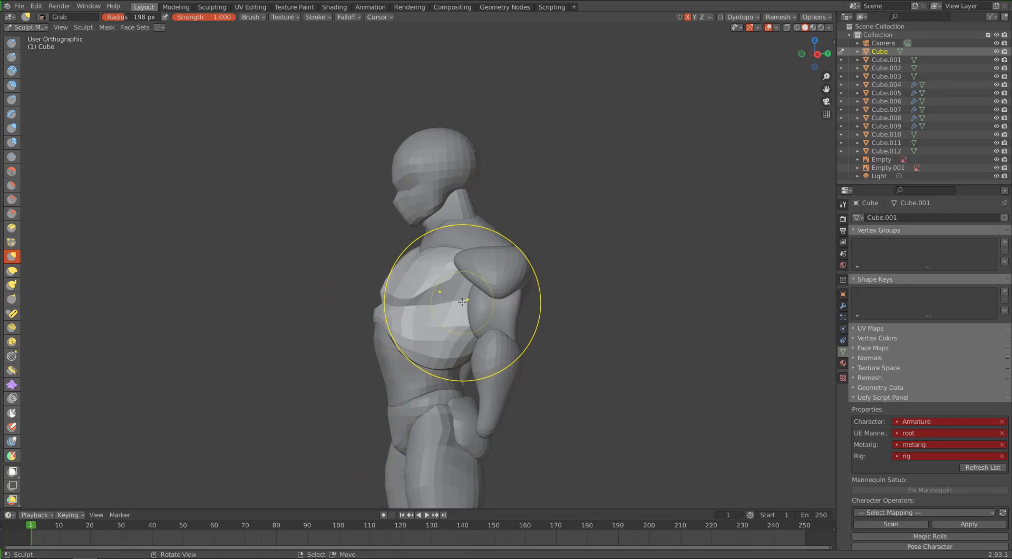
mouse_move(467, 263)
middle_mouse_down()
mouse_move(533, 226)
mouse_move(551, 237)
mouse_move(515, 263)
middle_mouse_up()
scroll(533, 226, "up", 1)
key("KP_1")
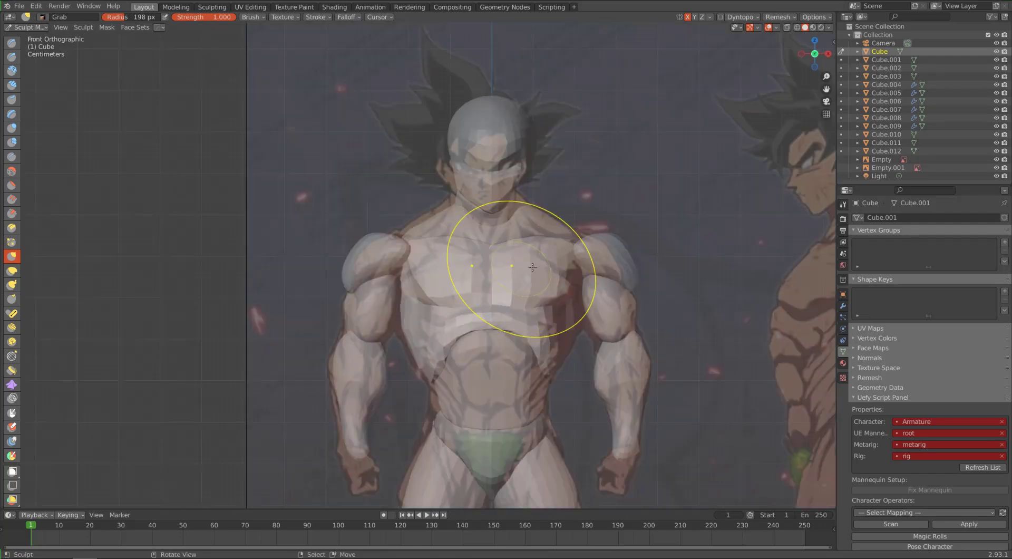
scroll(569, 273, "up", 3)
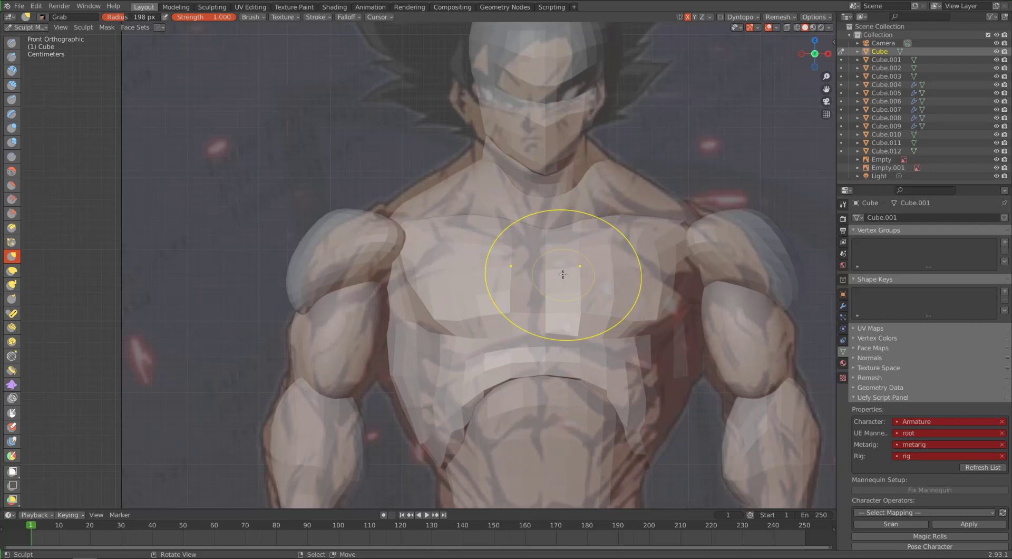
middle_click_drag(563, 274, 508, 185)
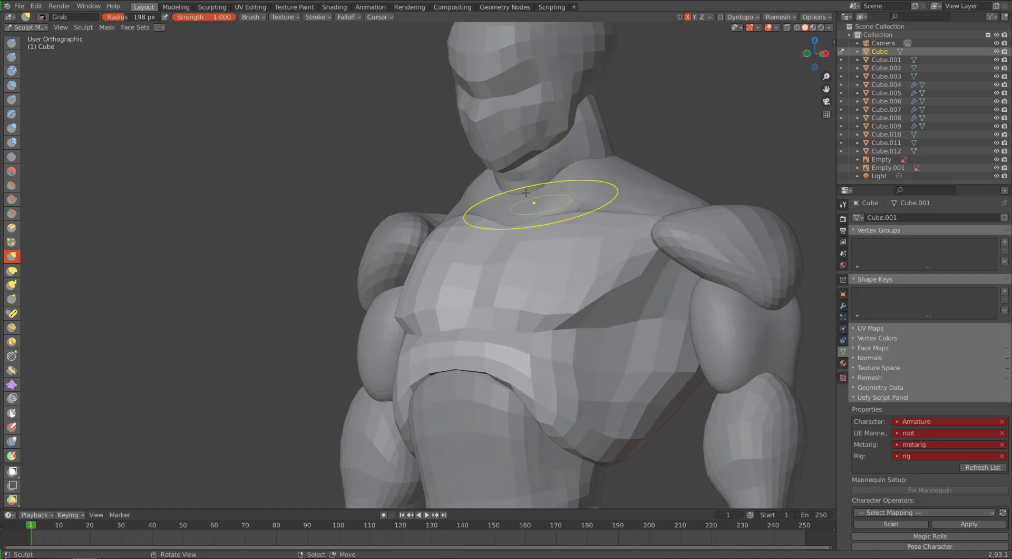
middle_click_drag(527, 235, 534, 240)
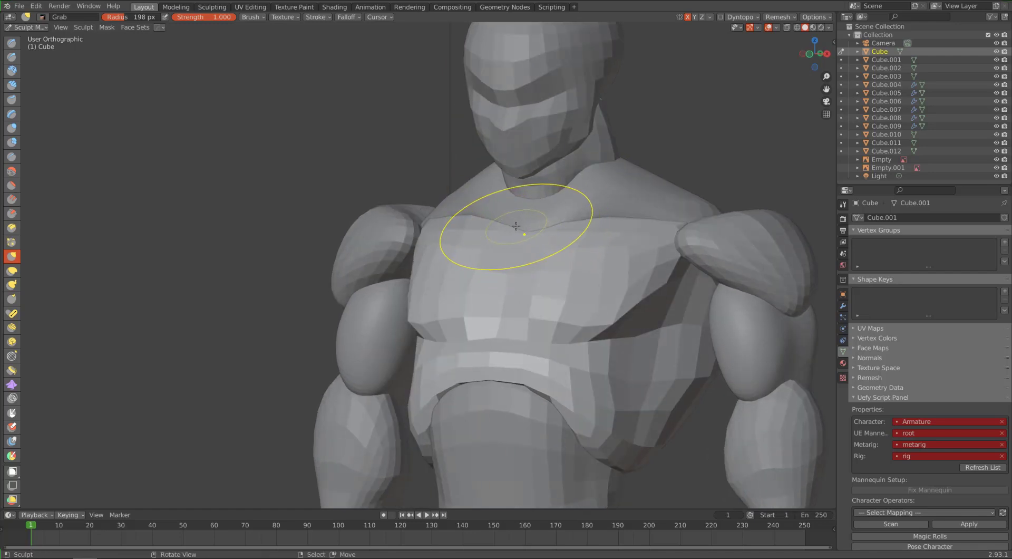
mouse_move(599, 327)
middle_mouse_down()
mouse_move(543, 328)
mouse_move(551, 311)
middle_mouse_up()
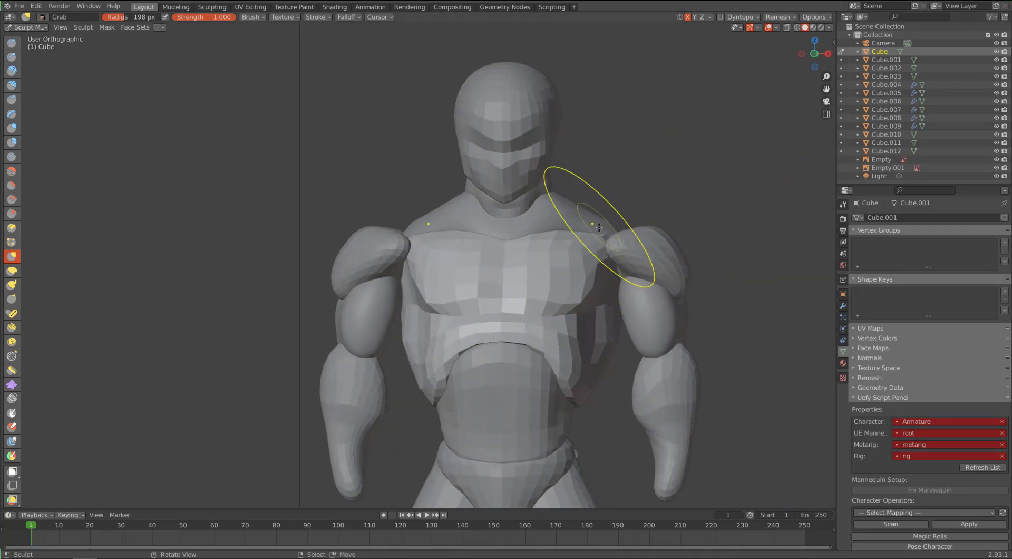
middle_click_drag(600, 231, 635, 245)
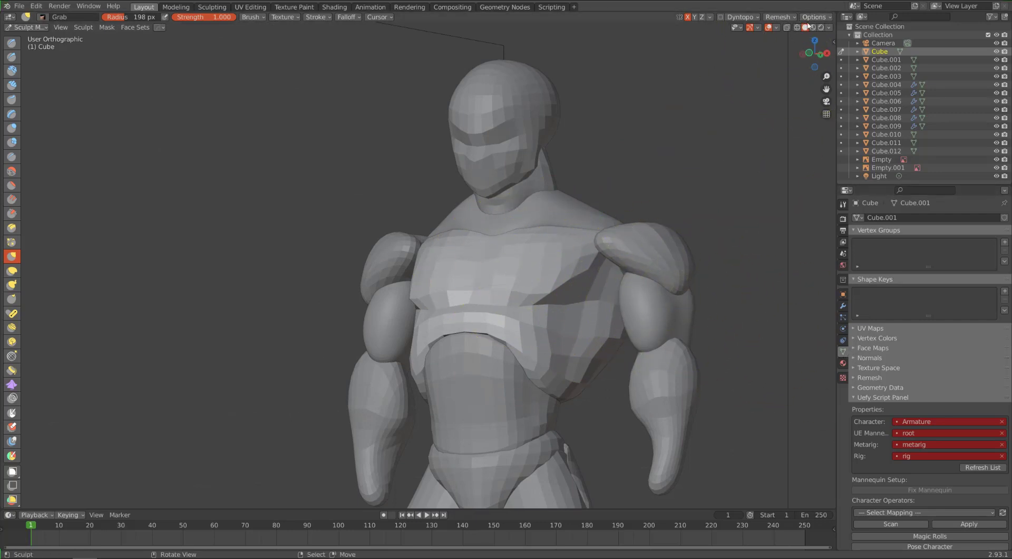
Step: Try a voxel remesh of the chest block at a 0.05 m voxel size and undo it
left_click(778, 17)
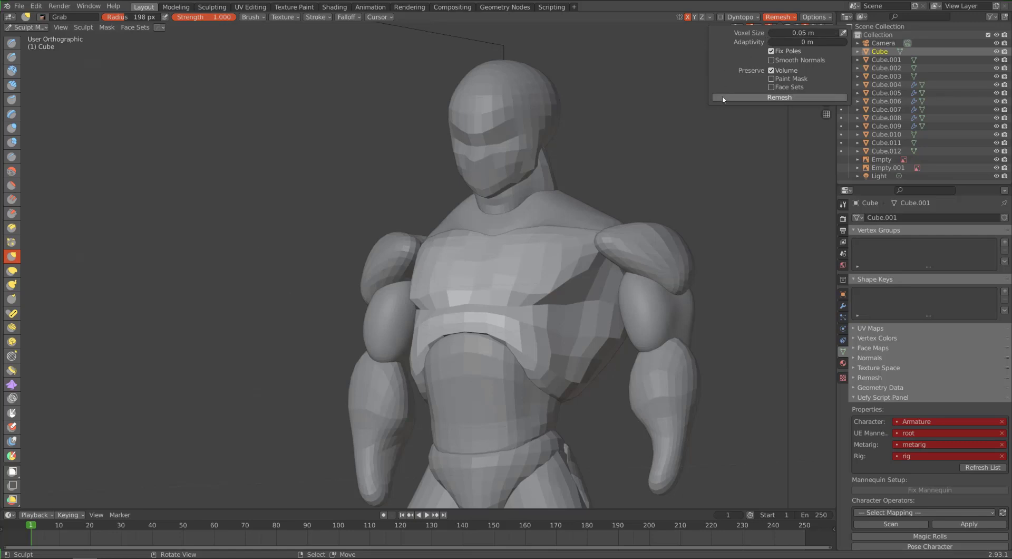
left_click(723, 97)
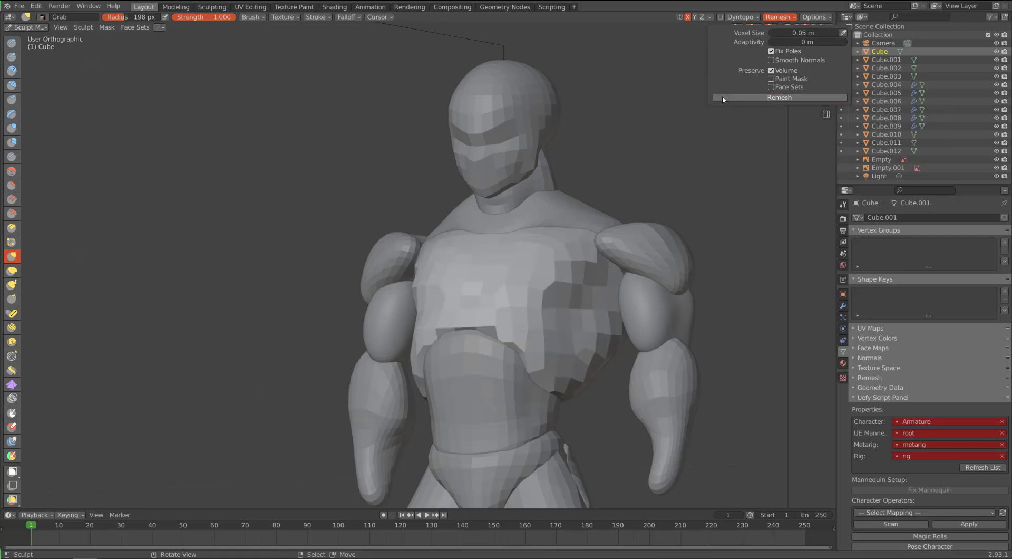
mouse_move(587, 138)
middle_mouse_down()
mouse_move(617, 198)
mouse_move(598, 192)
middle_mouse_up()
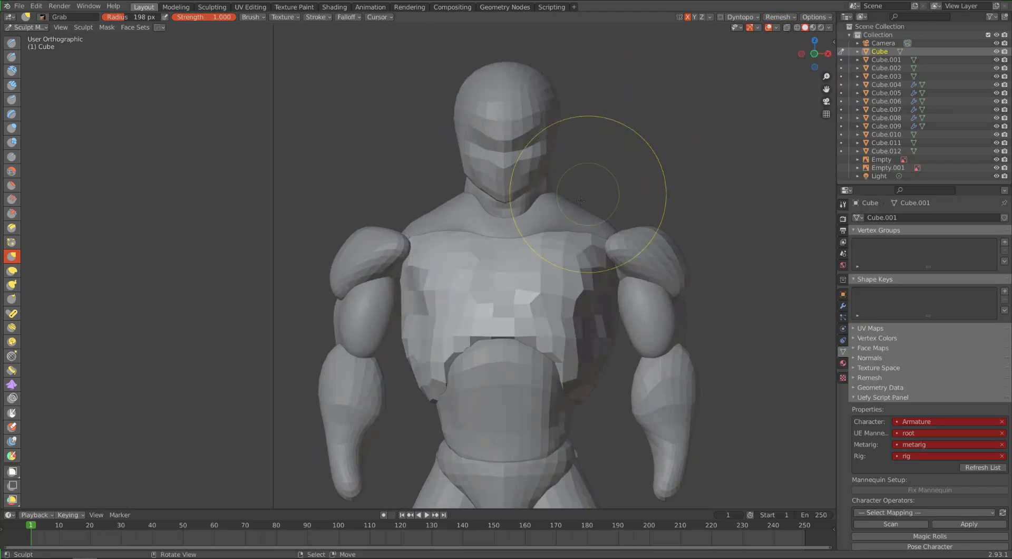
mouse_move(565, 317)
middle_mouse_down()
mouse_move(553, 263)
mouse_move(595, 279)
mouse_move(615, 301)
mouse_move(603, 283)
middle_mouse_up()
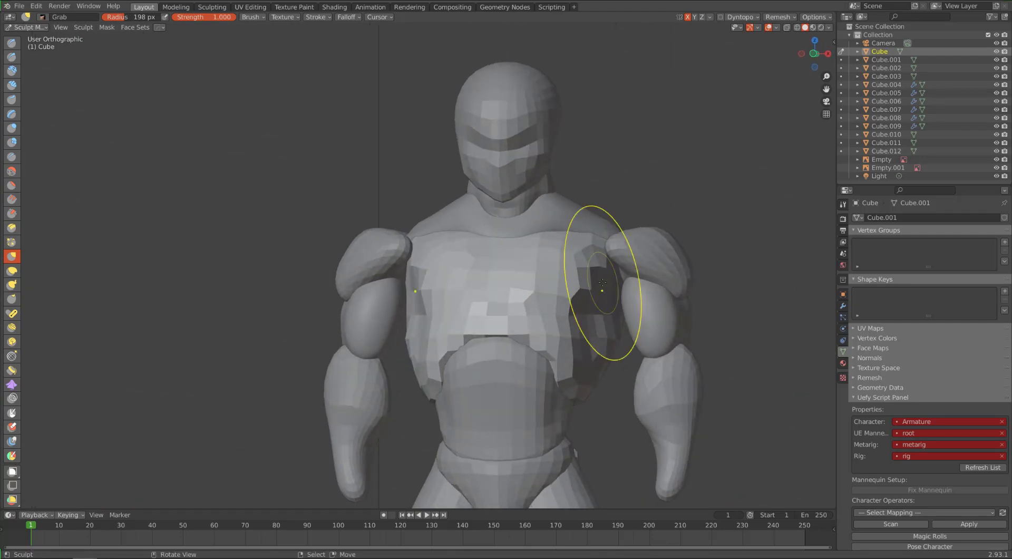
key("ctrl+z")
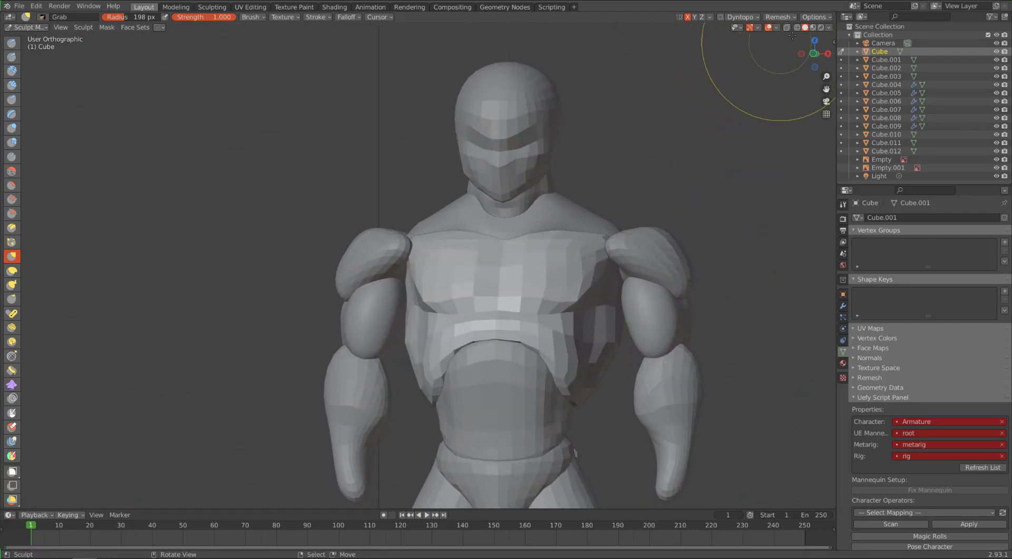
Step: Set the voxel size to 0.01 m and remesh the chest block
left_click(790, 17)
double_click(818, 33)
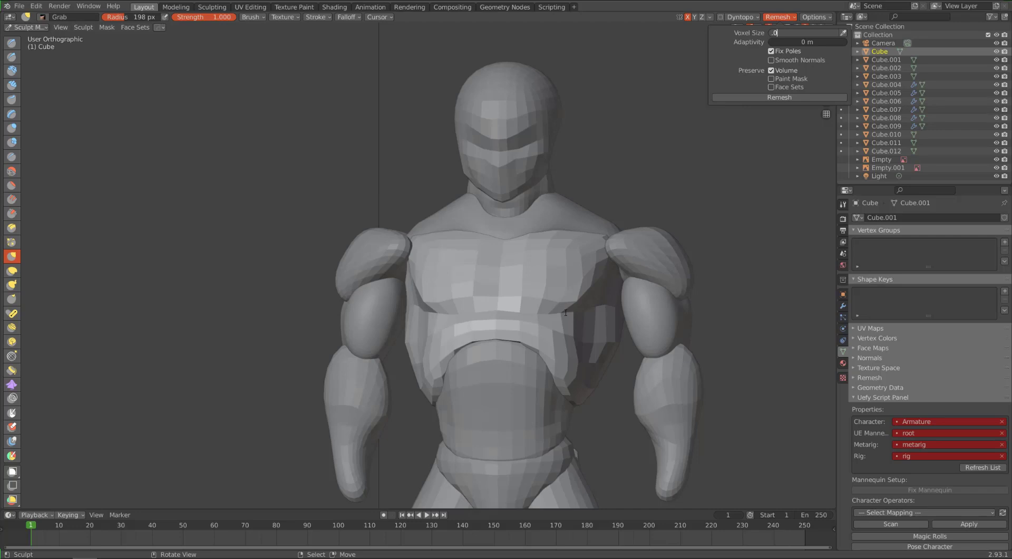
type("1")
key("Return")
left_click(779, 16)
left_click(765, 100)
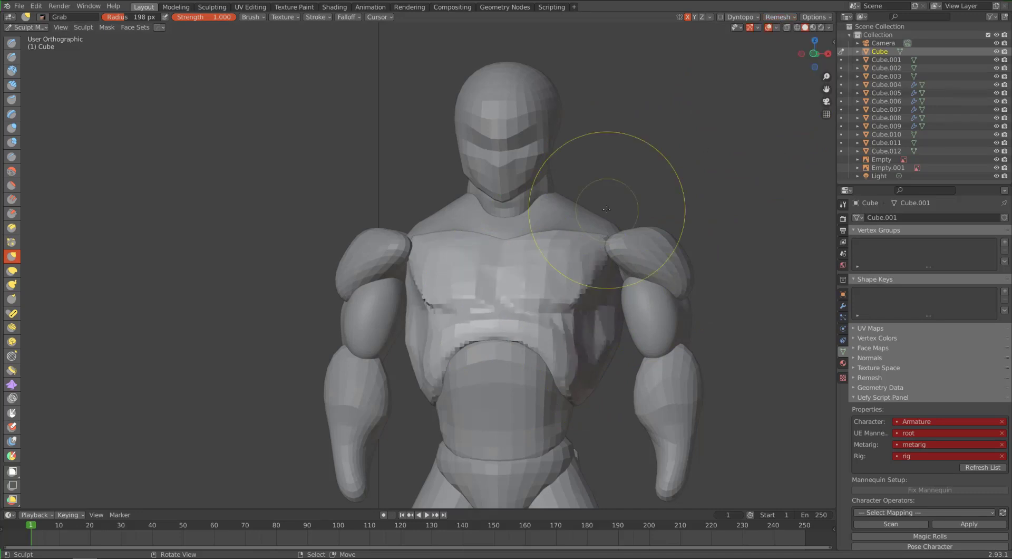
Step: Smooth the jagged remeshed surface along the pectoral edges, under the chest and down the side of the ribcage
middle_click_drag(606, 213, 492, 237)
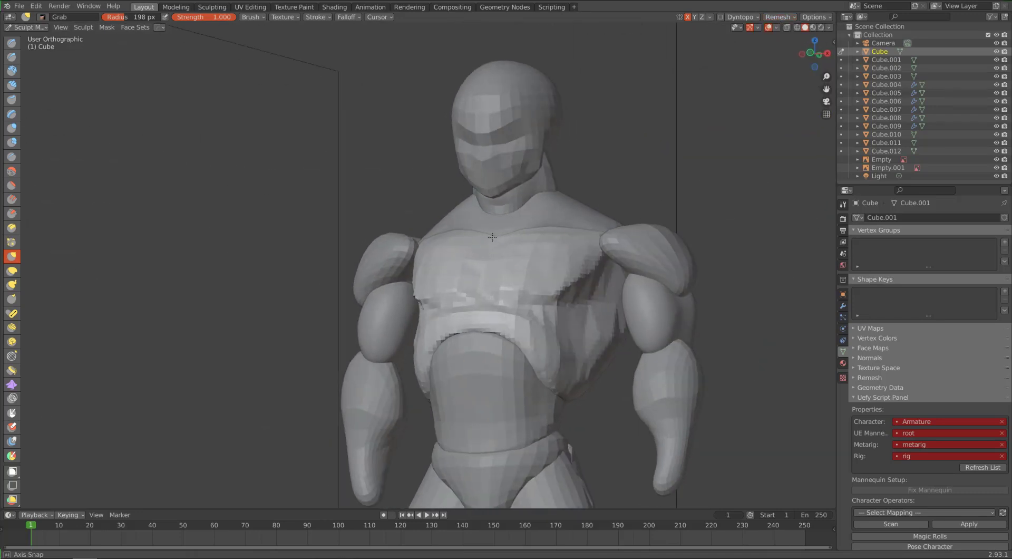
scroll(594, 288, "up", 2)
scroll(583, 247, "up", 1)
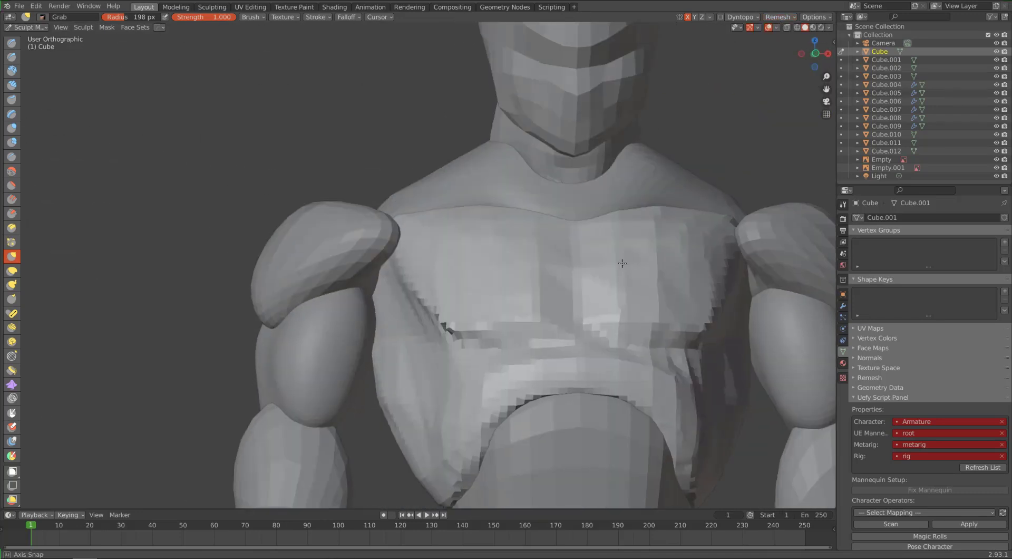
middle_click_drag(623, 263, 613, 264)
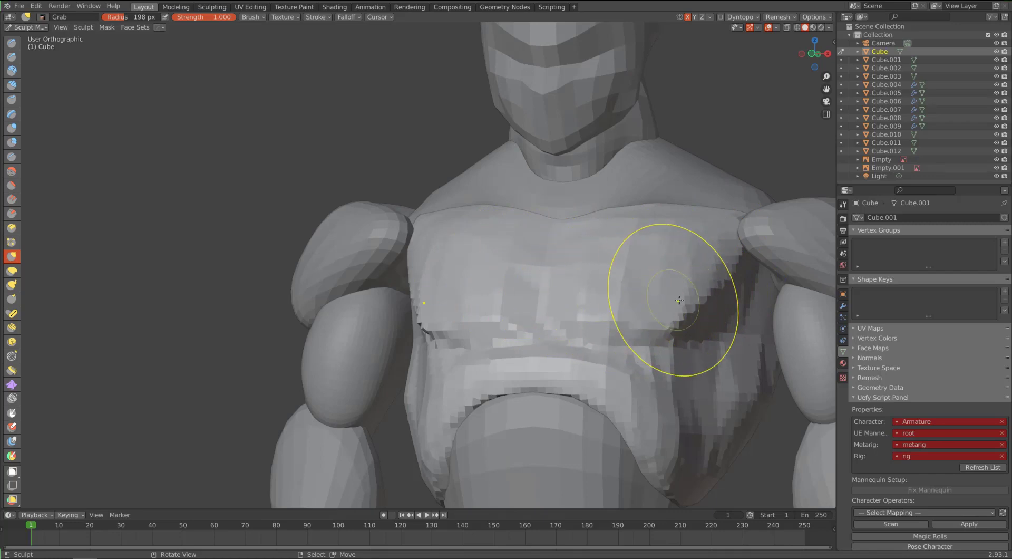
mouse_move(722, 265)
left_mouse_down("shift")
mouse_move(694, 306)
mouse_move(640, 326)
left_mouse_up("shift")
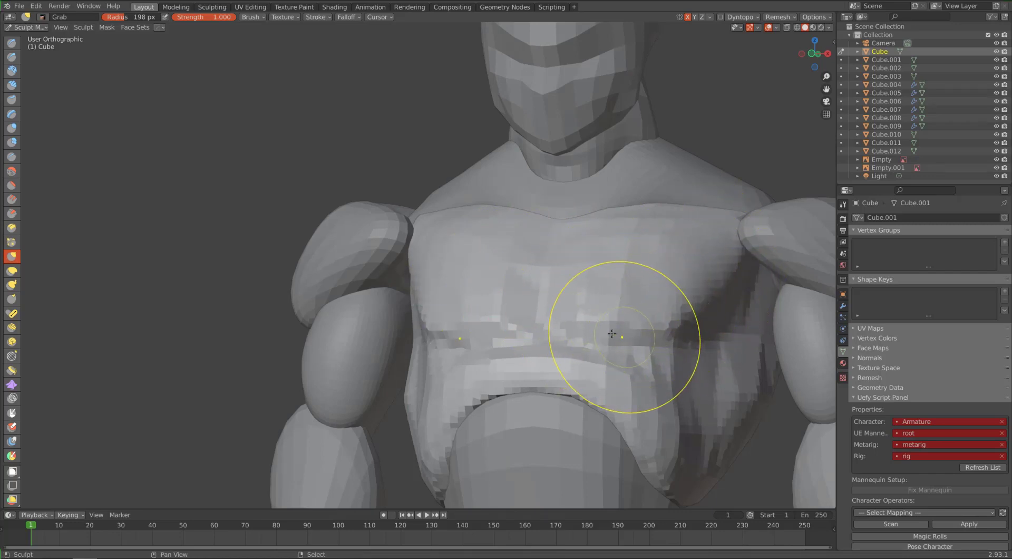
left_click_drag(557, 329, 580, 327, "shift")
mouse_move(582, 327)
left_mouse_down("shift")
mouse_move(627, 348)
mouse_move(741, 321)
left_mouse_up("shift")
left_click_drag(729, 397, 663, 411)
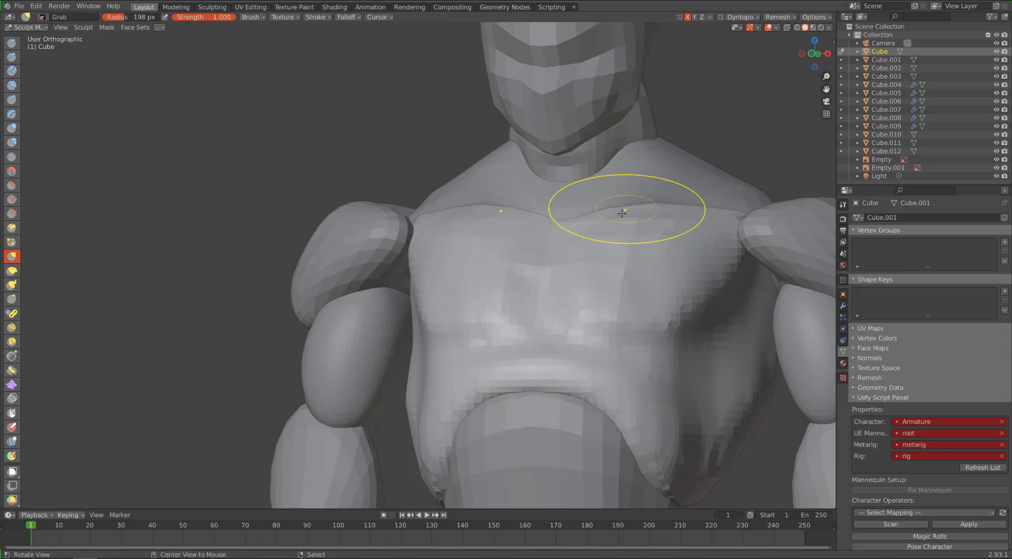
mouse_move(630, 202)
middle_mouse_down()
mouse_move(644, 226)
mouse_move(610, 181)
middle_mouse_up()
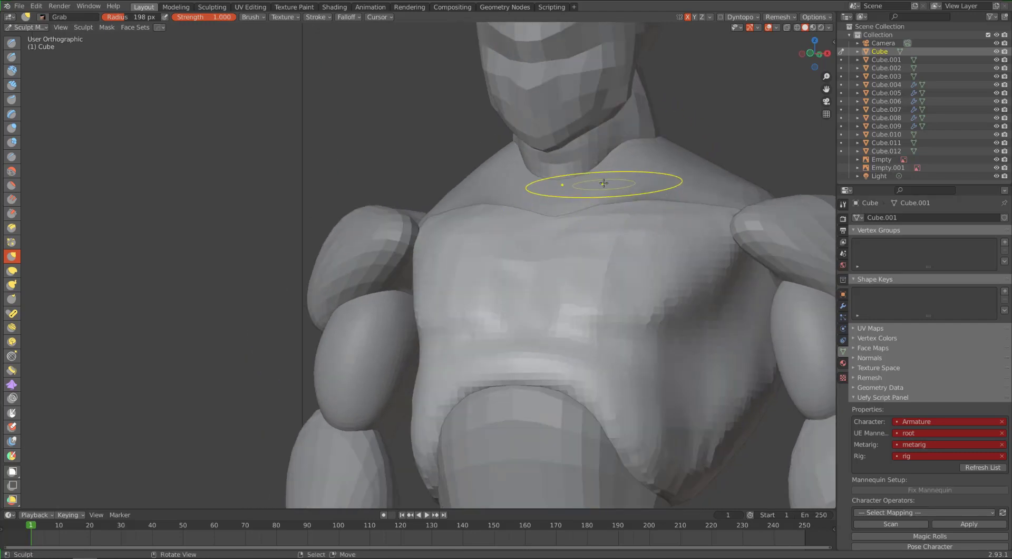
key("b")
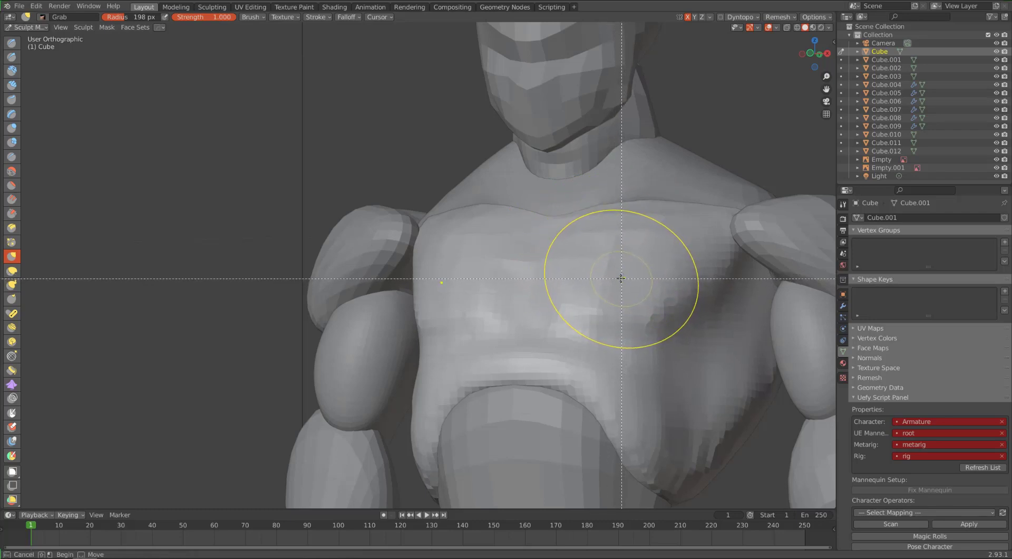
key("Escape")
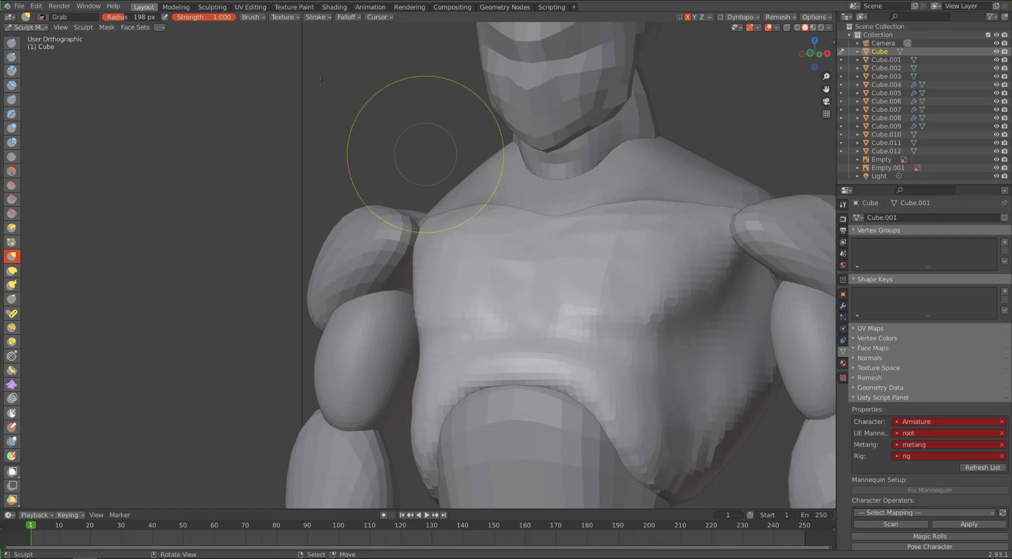
Step: Build up the outer edge of the pectorals below the armpit using Clay Strips with a 90 px brush radius
left_click(11, 71)
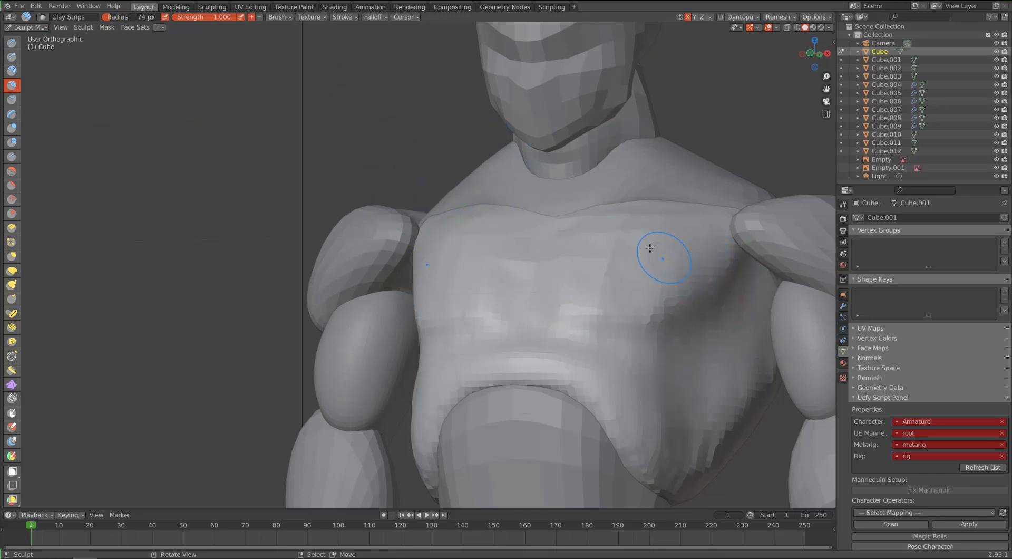
key("bracketright")
key("bracketright")
key("bracketright")
key("bracketleft")
mouse_move(718, 307)
left_mouse_down()
mouse_move(757, 259)
mouse_move(734, 285)
mouse_move(751, 266)
left_mouse_up()
left_click_drag(672, 327, 715, 285)
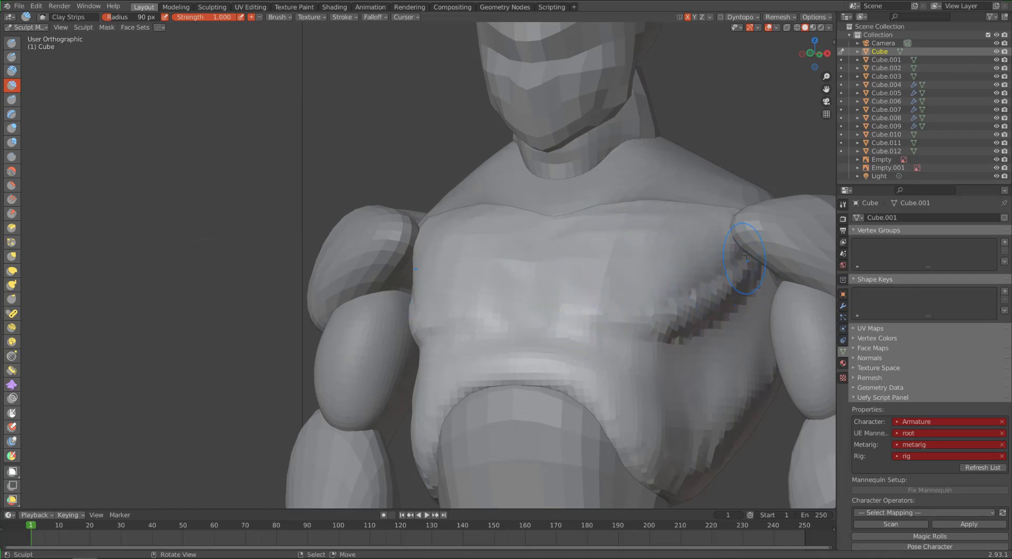
mouse_move(747, 254)
left_mouse_down()
mouse_move(685, 285)
mouse_move(675, 279)
mouse_move(699, 266)
left_mouse_up()
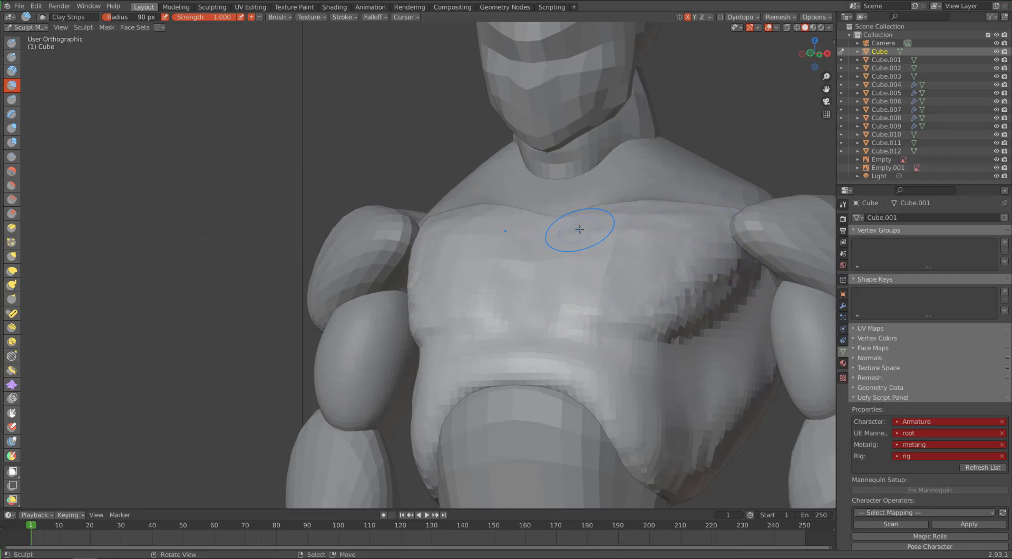
Step: Extend the Clay Strips buildup along the pectorals' lower edge from the armpit toward the sternum
left_click_drag(765, 272, 611, 337)
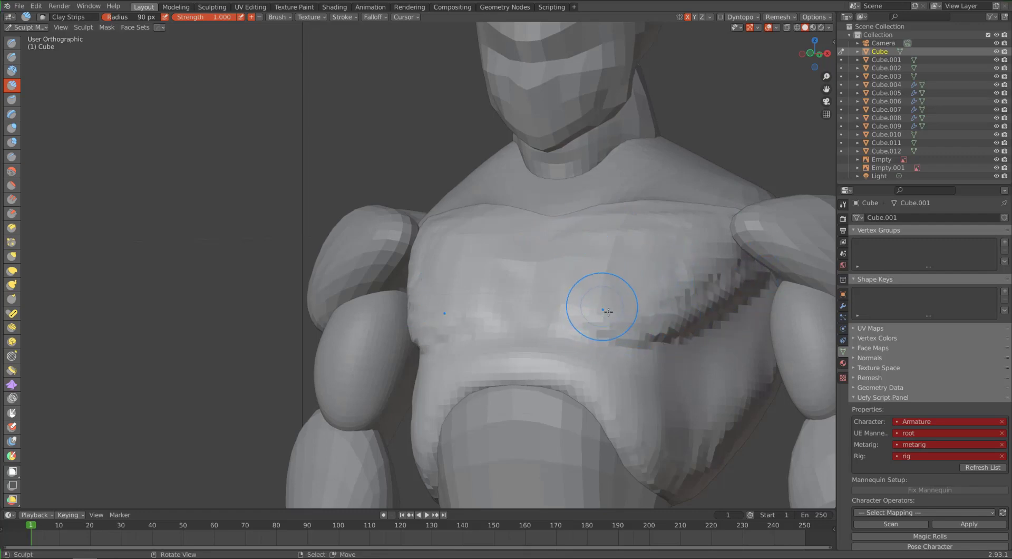
mouse_move(599, 302)
left_mouse_down()
mouse_move(562, 305)
mouse_move(544, 327)
mouse_move(548, 317)
left_mouse_up()
mouse_move(529, 225)
left_mouse_down("alt")
mouse_move(546, 233)
mouse_move(537, 237)
left_mouse_up("alt")
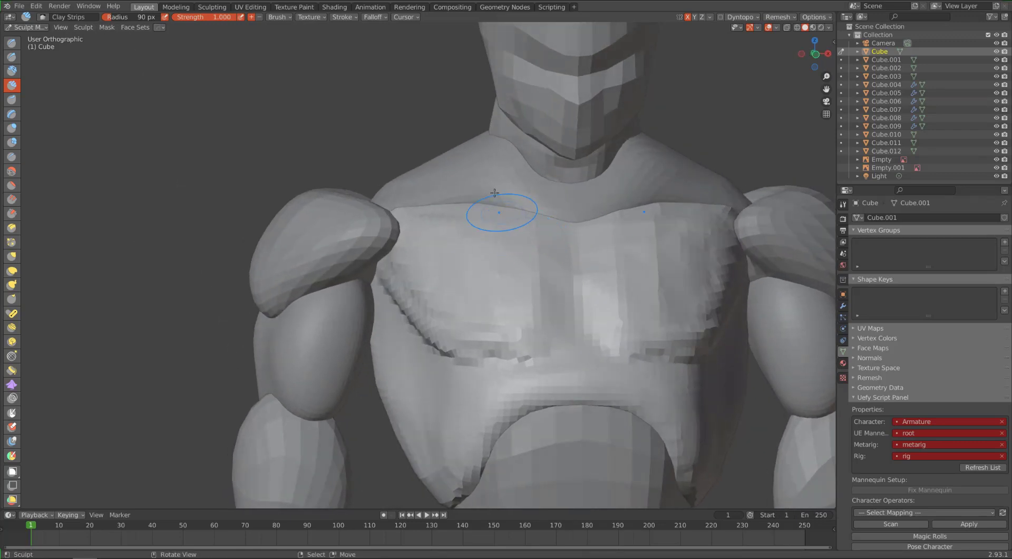
Step: Build up the upper edge of the pectorals below the collarbones, from the sternum toward the shoulders, using Clay Strips
middle_click_drag(476, 181, 497, 206)
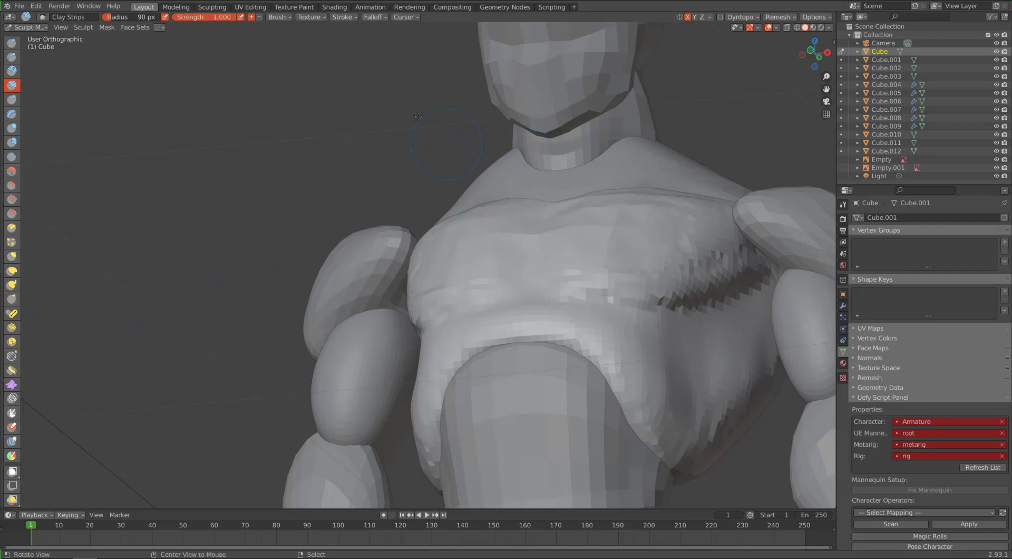
mouse_move(418, 116)
middle_mouse_down()
mouse_move(443, 151)
mouse_move(432, 158)
middle_mouse_up()
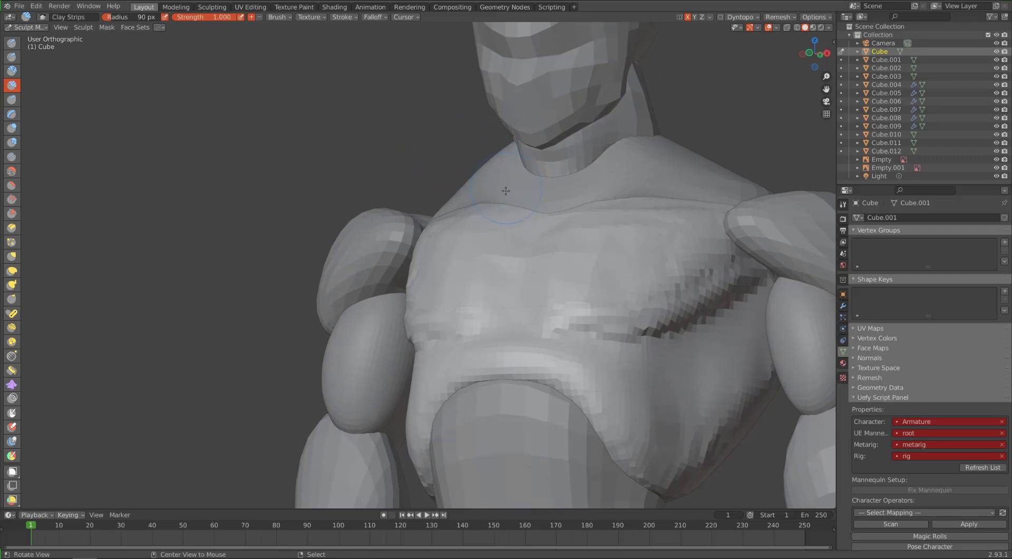
middle_click_drag(509, 192, 525, 210)
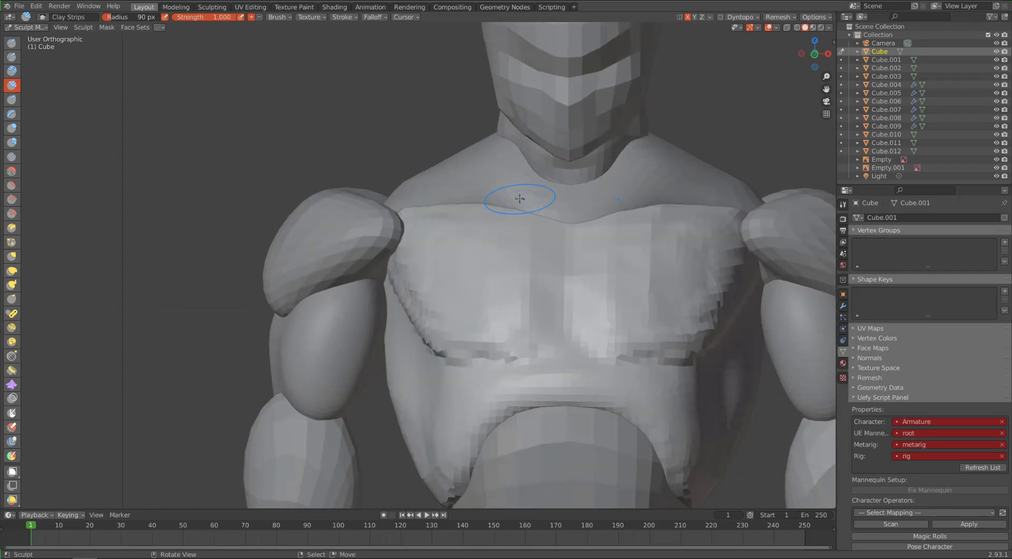
left_click_drag(602, 222, 594, 226)
mouse_move(596, 228)
left_mouse_down()
mouse_move(619, 231)
mouse_move(676, 206)
left_mouse_up()
mouse_move(677, 205)
middle_mouse_down()
mouse_move(592, 233)
mouse_move(547, 182)
middle_mouse_up()
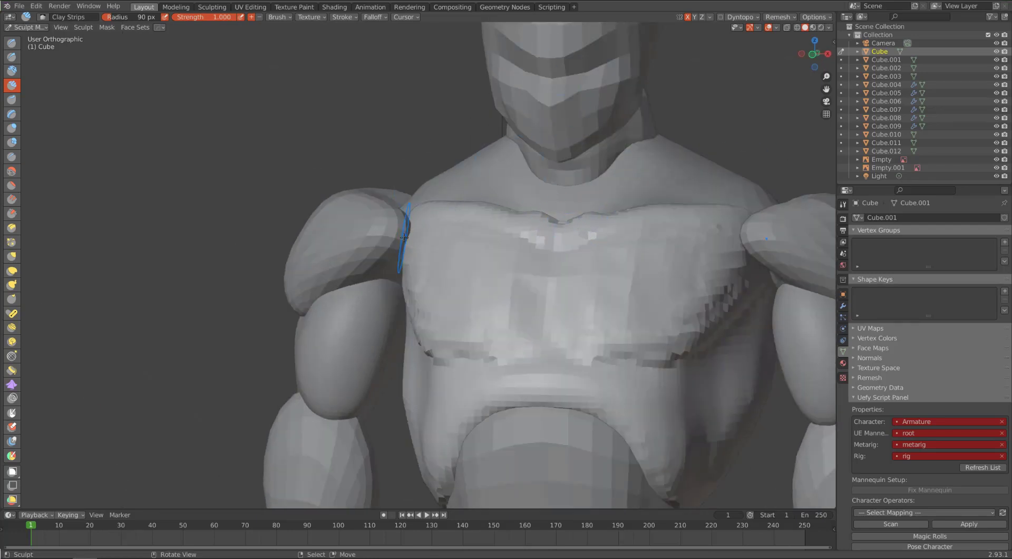
Step: Layer Clay Strips across the pectorals from the sternum toward the armpits to add volume on both sides of the centre line
middle_click_drag(452, 260, 441, 244)
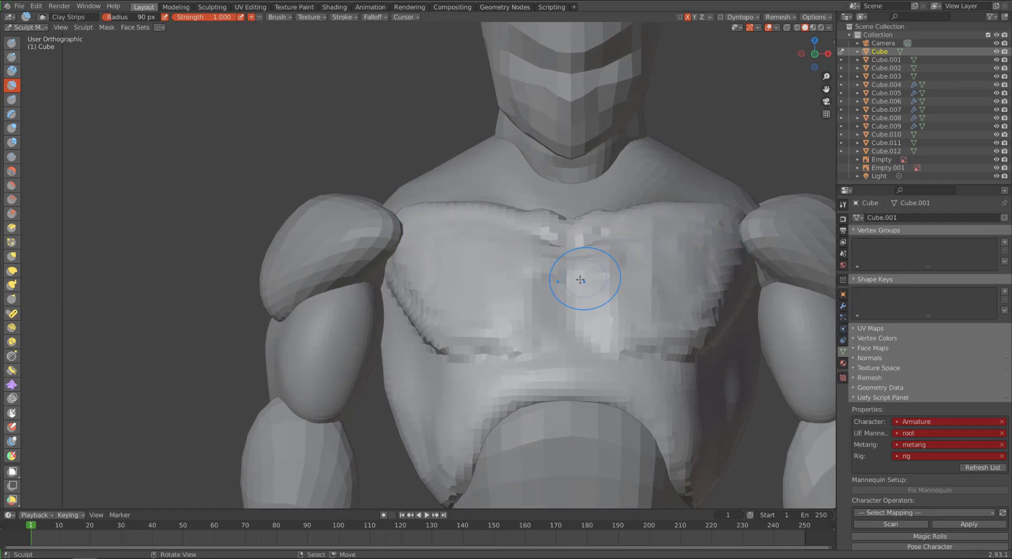
mouse_move(580, 280)
left_mouse_down()
mouse_move(583, 330)
mouse_move(606, 346)
mouse_move(592, 330)
mouse_move(598, 260)
mouse_move(722, 244)
left_mouse_up()
mouse_move(619, 244)
left_mouse_down()
mouse_move(723, 219)
mouse_move(593, 249)
mouse_move(635, 228)
mouse_move(689, 226)
mouse_move(729, 268)
mouse_move(689, 317)
mouse_move(599, 327)
mouse_move(633, 332)
mouse_move(627, 339)
mouse_move(696, 298)
left_mouse_up()
left_click_drag(691, 252, 711, 238)
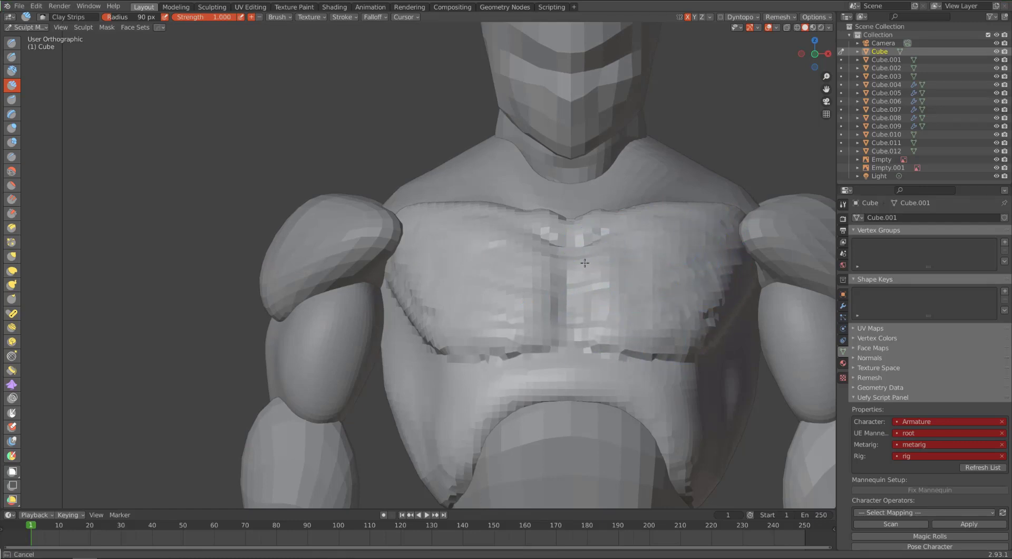
left_click_drag(585, 262, 606, 289)
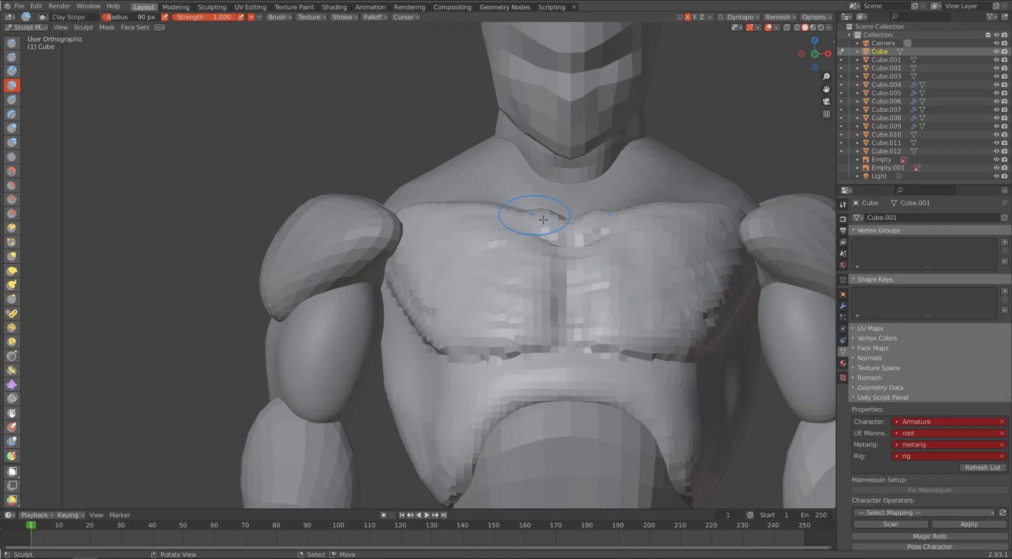
Step: Add clay to the lower outer corner of the pectorals, reducing the brush radius to 36 px
mouse_move(554, 260)
middle_mouse_down()
mouse_move(518, 281)
mouse_move(497, 279)
middle_mouse_up()
left_click_drag(623, 302, 621, 301)
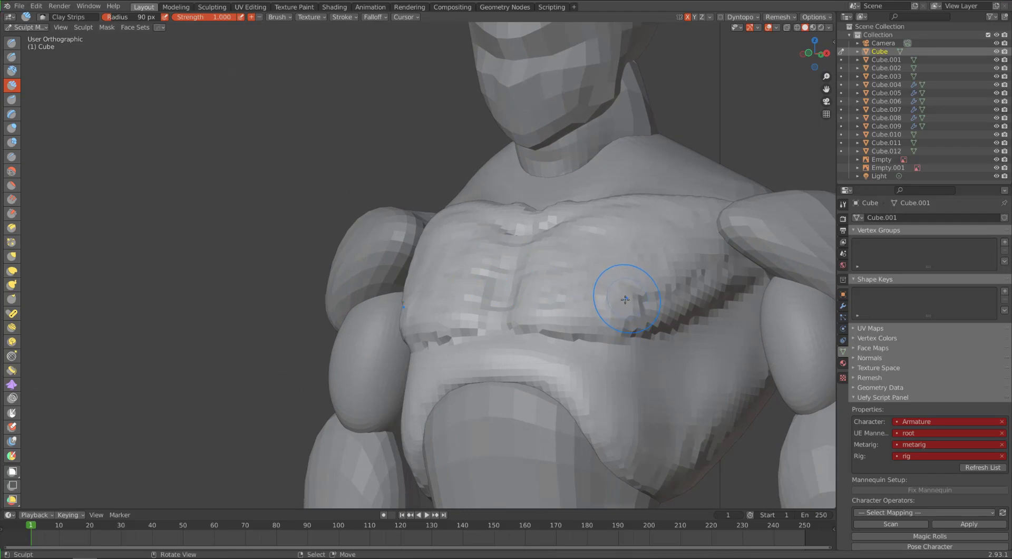
key("f")
left_click(625, 302)
left_click(626, 303)
key("bracketleft")
key("bracketleft")
key("bracketleft")
left_click_drag(625, 303, 605, 307)
Step: Smooth the jagged outer edge of the pectorals below the armpit with a 95 px brush radius
mouse_move(543, 150)
middle_mouse_down()
mouse_move(559, 150)
mouse_move(512, 154)
mouse_move(523, 159)
middle_mouse_up()
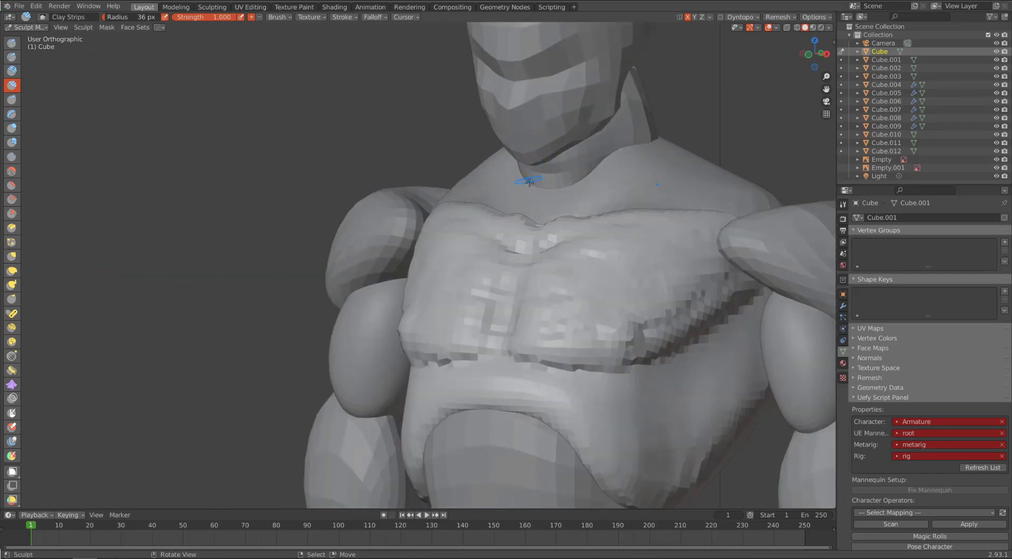
scroll(557, 246, "down", 3)
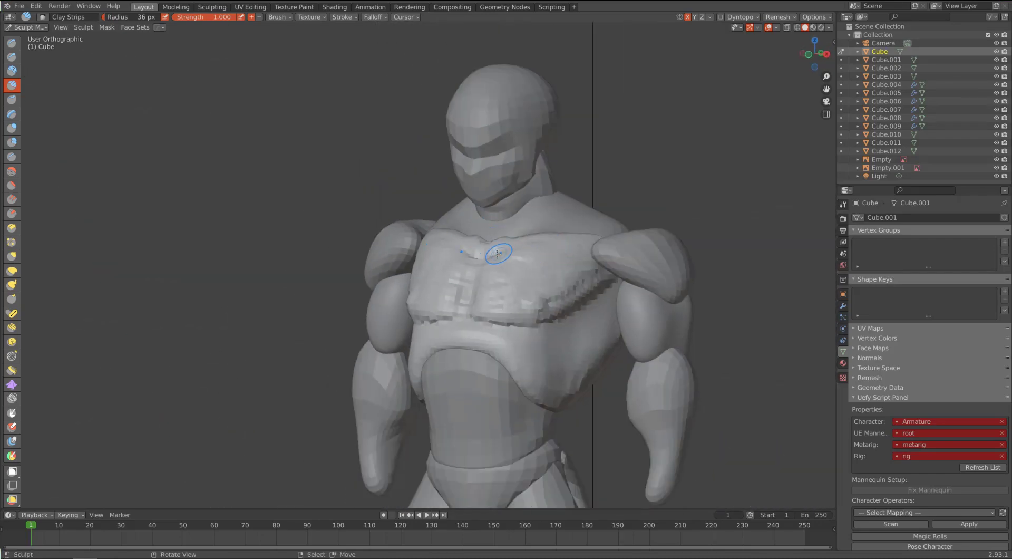
key("f")
left_click(535, 265)
left_click_drag(576, 275, 573, 296, "shift")
left_click_drag(572, 277, 538, 295, "shift")
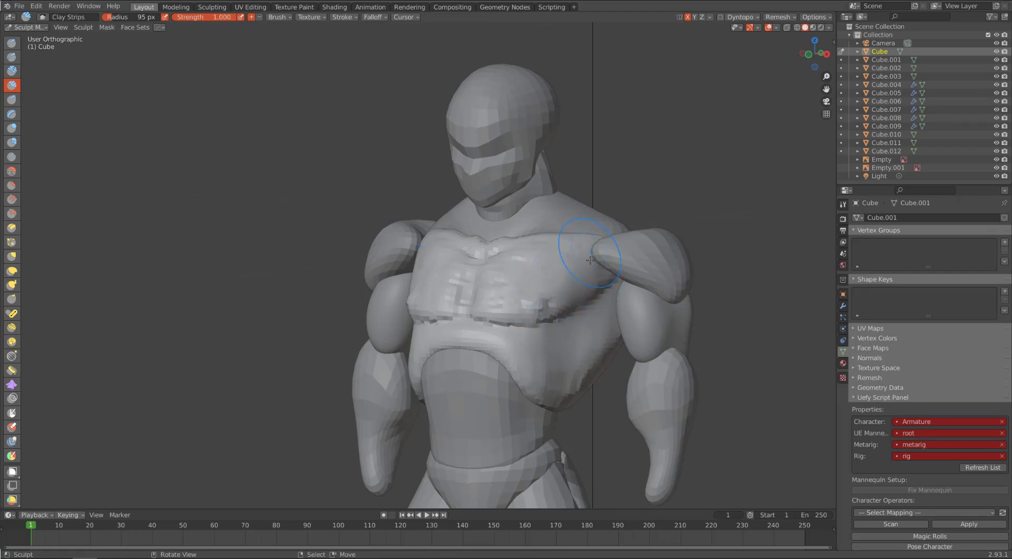
Step: Show the brush settings in the viewport and set the Clay Strips strength to 0.5
key("n")
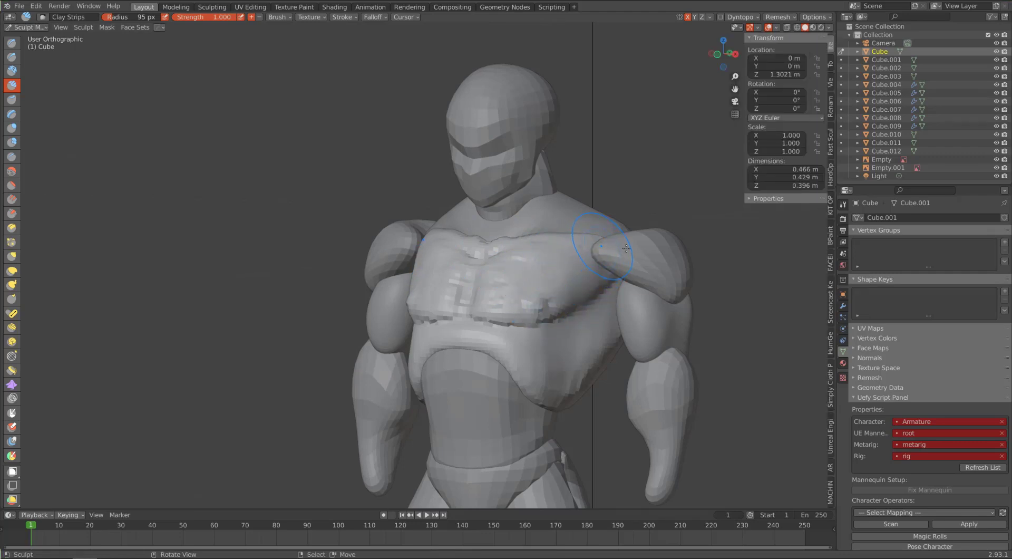
left_click(831, 64)
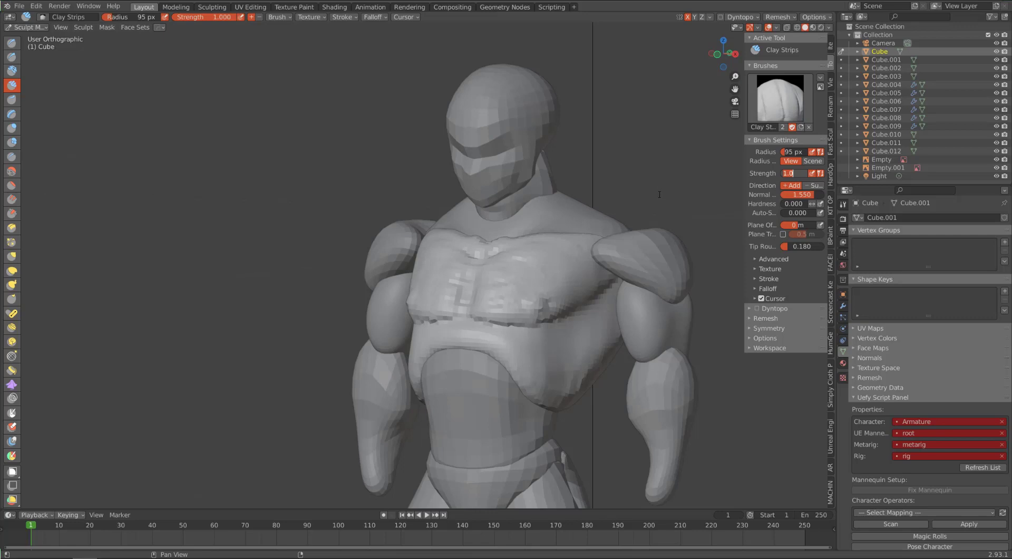
type(".5")
key("Return")
key("Return")
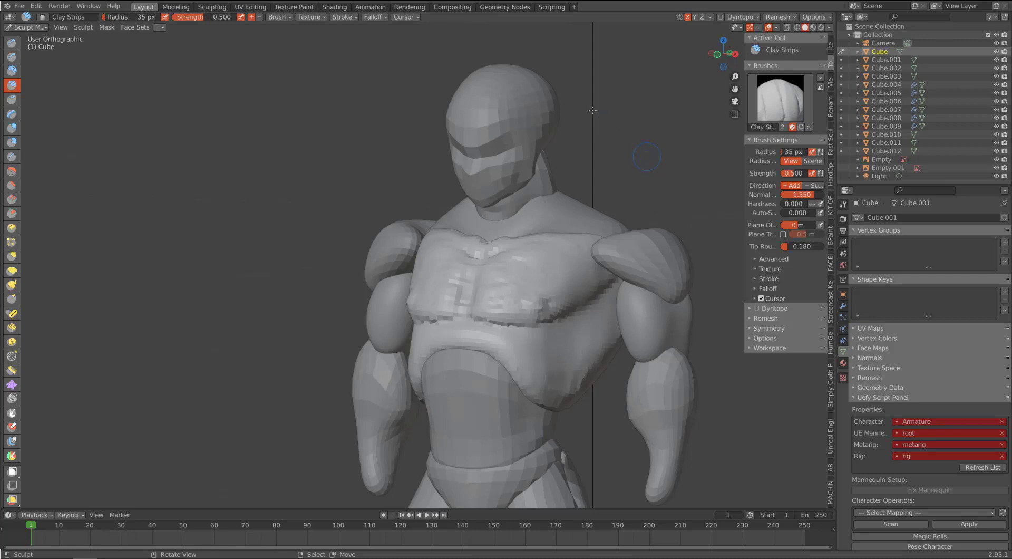
key("s")
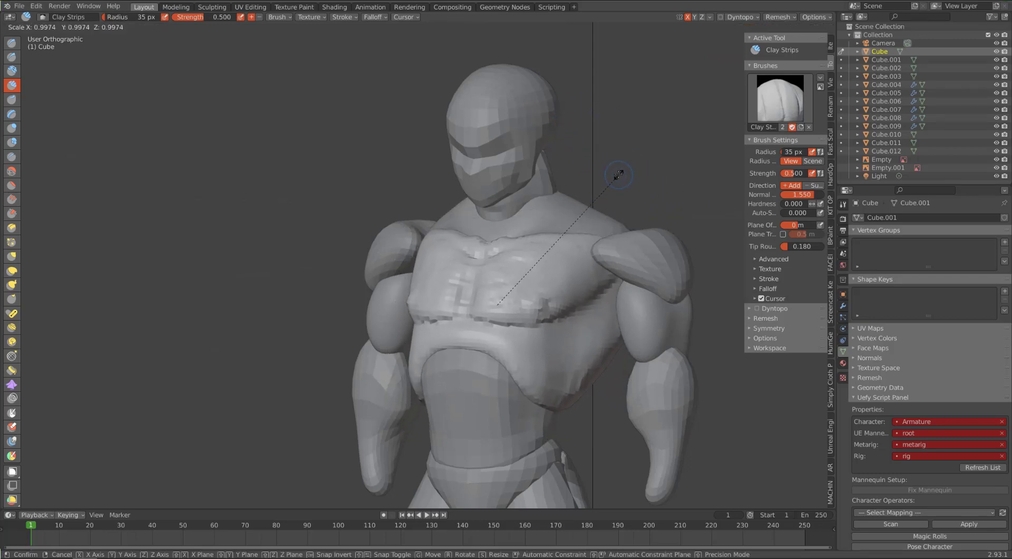
right_click(613, 179)
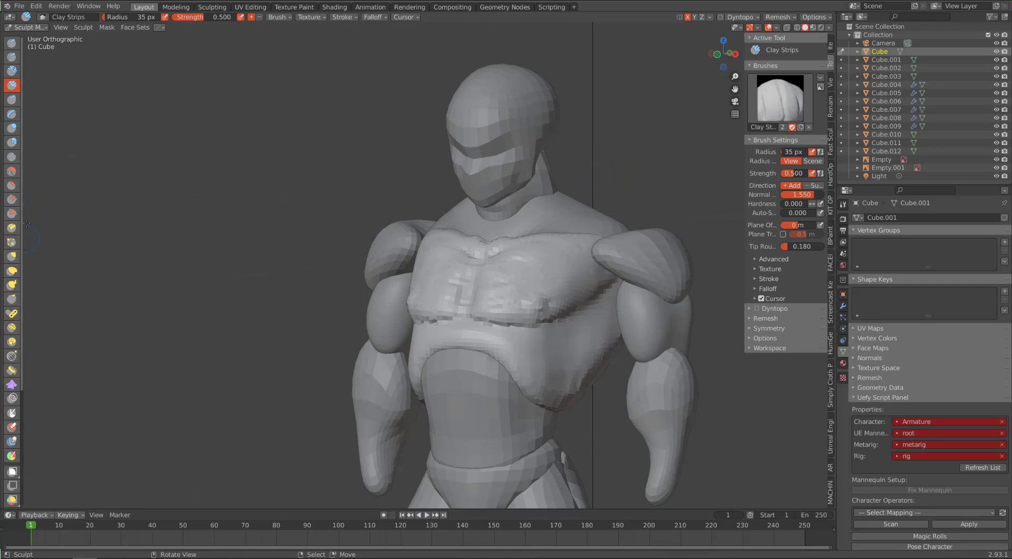
Step: Set the Smooth brush to a strength of 0.4 and a radius of 84 px
left_click(19, 171)
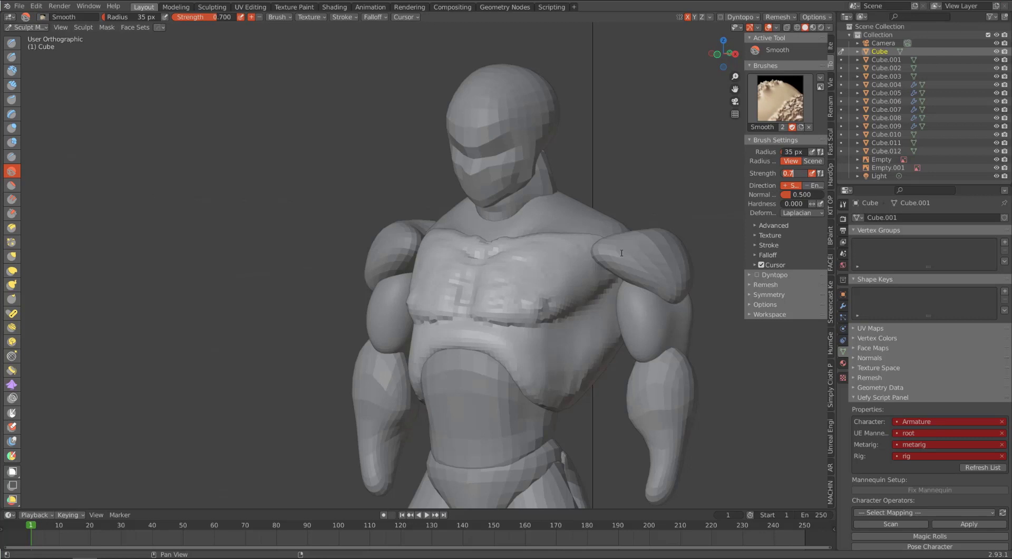
type("0.4")
key("Return")
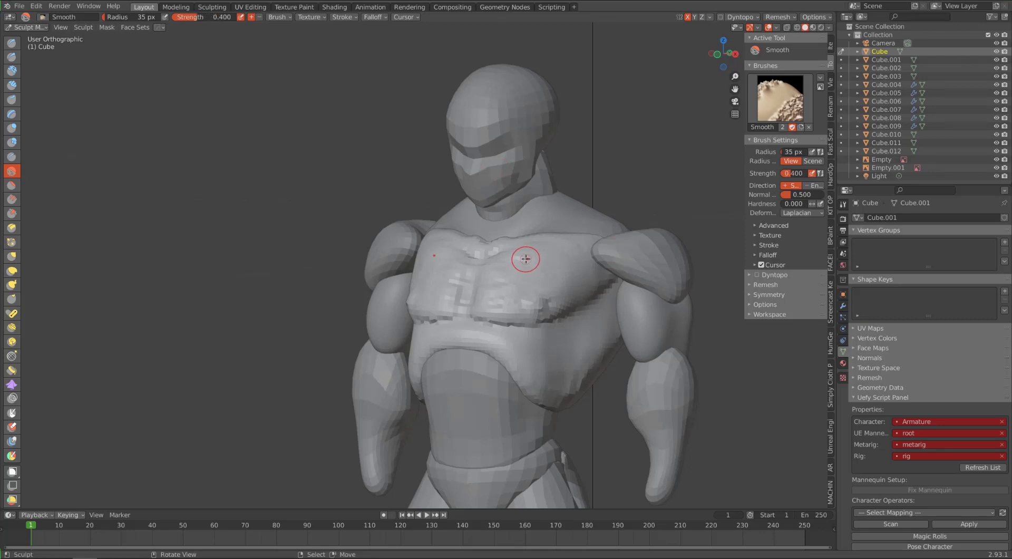
key("f")
left_click(556, 266)
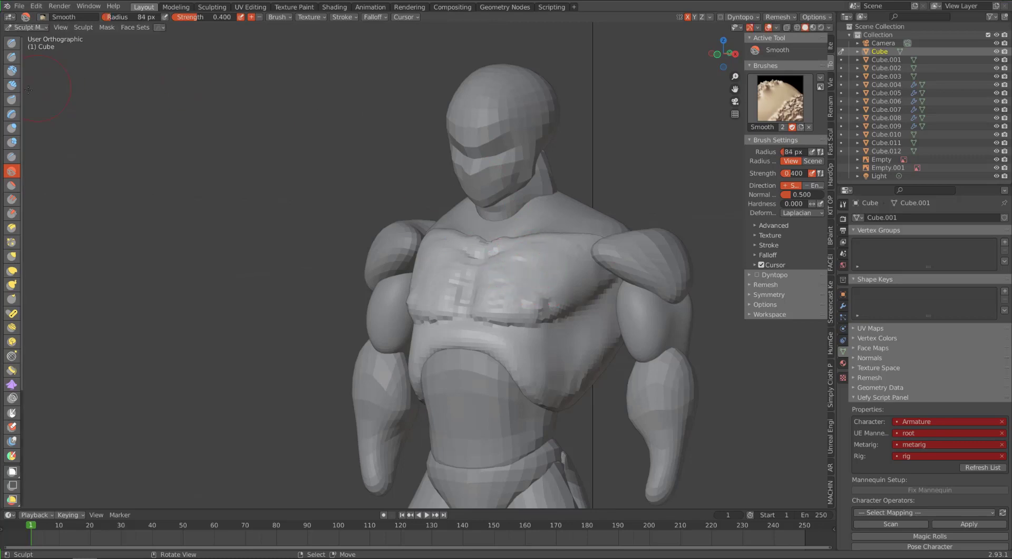
Step: Return to Clay Strips with an 89 px radius and smooth the pectorals' surface, upper edge and lower outer corners
left_click(11, 85)
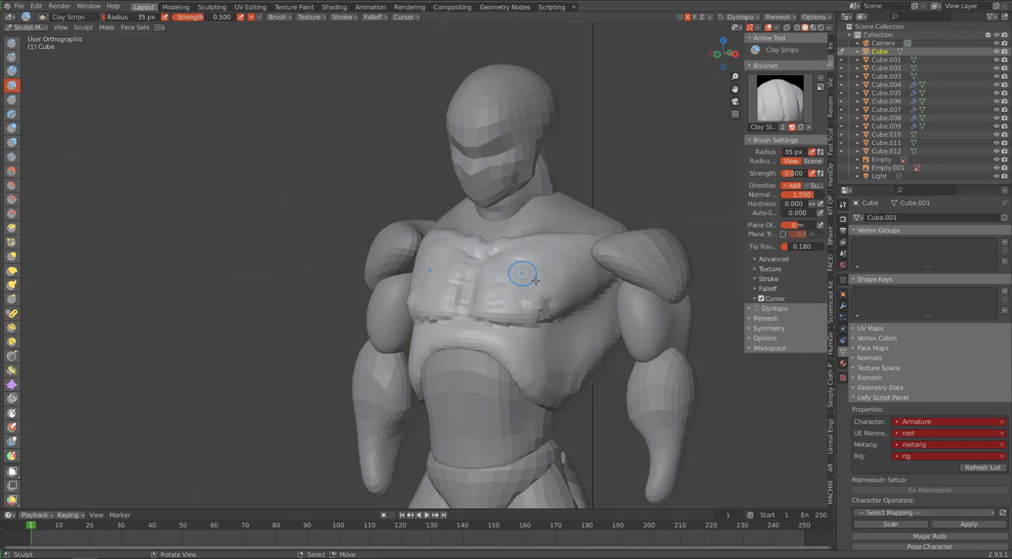
key("f")
left_click(585, 282)
mouse_move(505, 242)
left_mouse_down()
mouse_move(491, 259)
mouse_move(501, 256)
mouse_move(514, 306)
left_mouse_up()
mouse_move(514, 306)
left_mouse_down("shift")
mouse_move(529, 317)
mouse_move(556, 300)
mouse_move(513, 304)
left_mouse_up("shift")
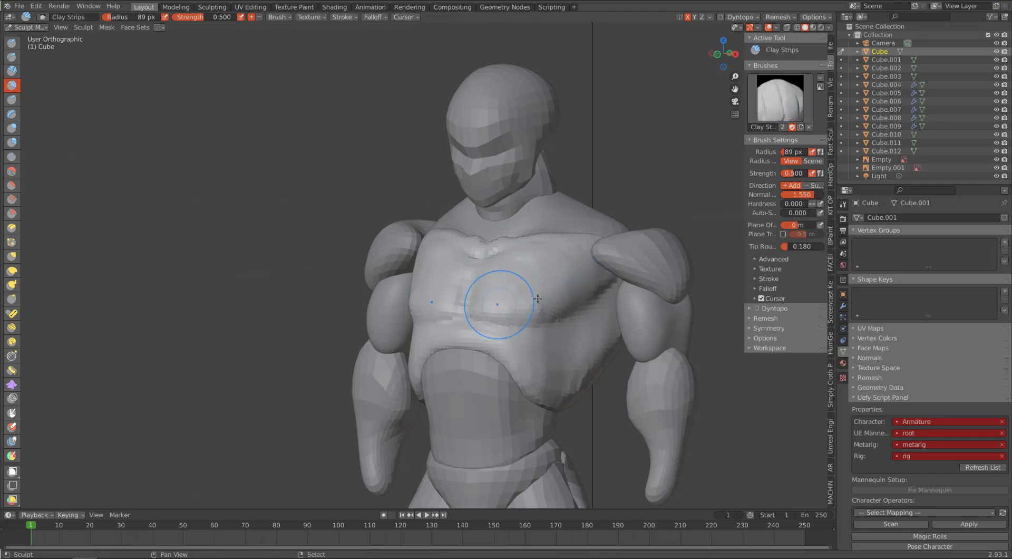
mouse_move(497, 305)
middle_mouse_down()
mouse_move(520, 206)
mouse_move(543, 240)
middle_mouse_up()
left_click_drag(546, 241, 602, 246, "shift")
mouse_move(517, 304)
left_mouse_down("shift")
mouse_move(533, 311)
mouse_move(572, 290)
left_mouse_up("shift")
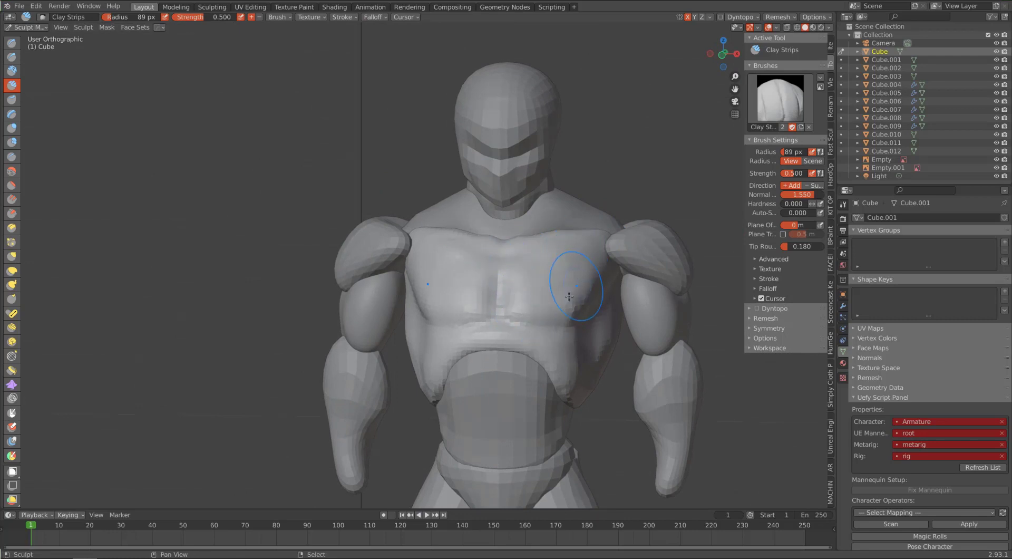
mouse_move(601, 253)
middle_mouse_down()
mouse_move(642, 245)
mouse_move(579, 206)
mouse_move(399, 203)
middle_mouse_up()
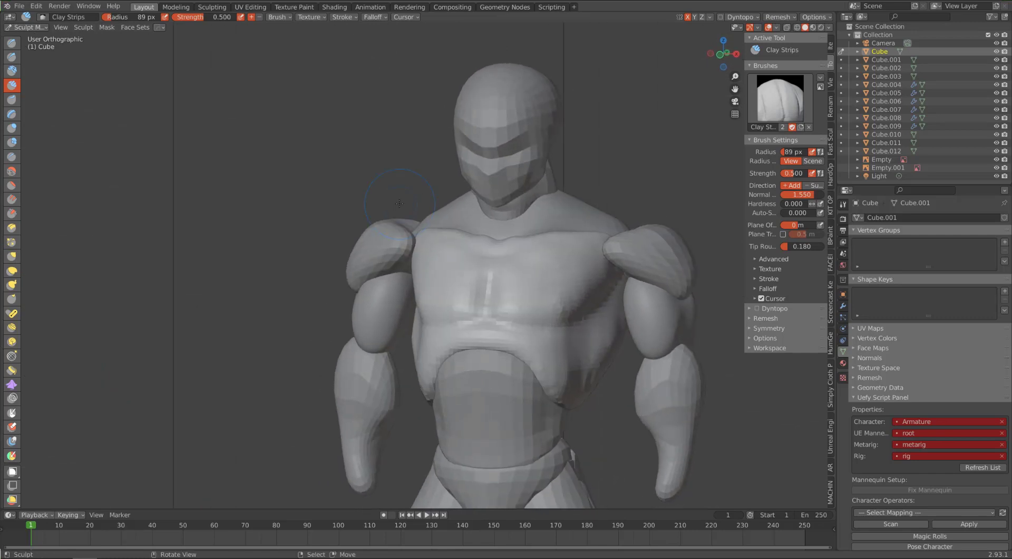
Step: Carve creases along the pectorals' lower edge from the armpit inward and up the sternum using Draw Sharp at 35 px
left_click(12, 58)
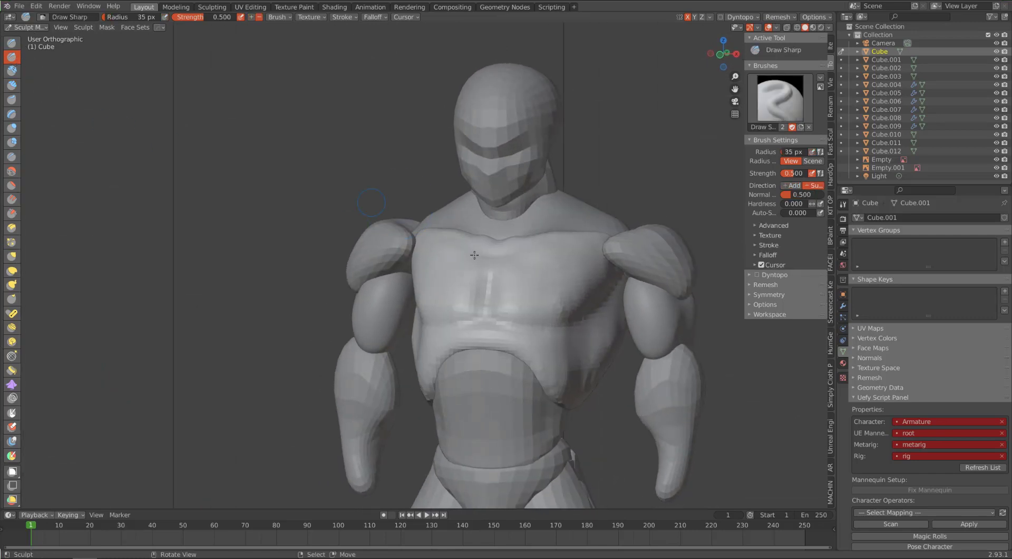
middle_click_drag(594, 306, 602, 278)
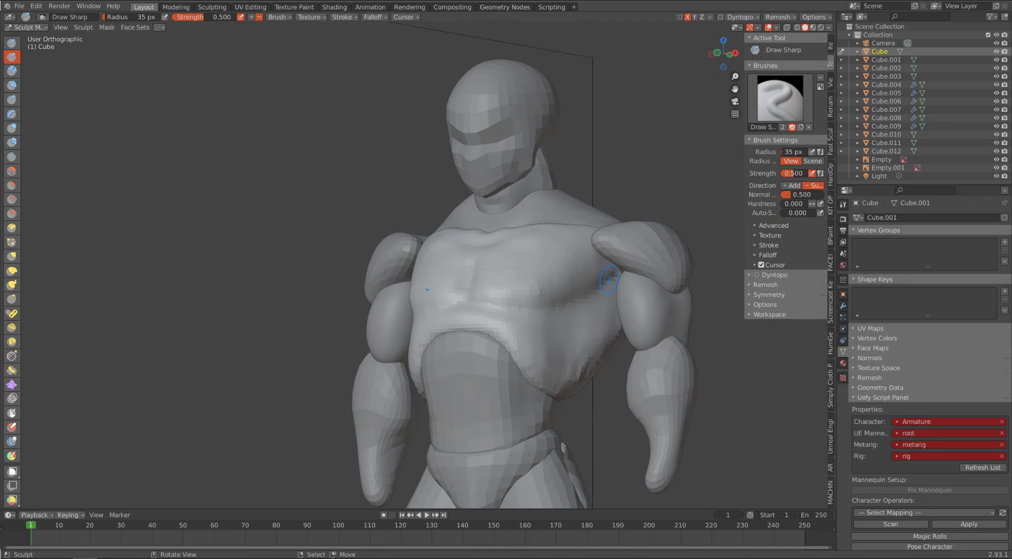
left_click_drag(589, 294, 554, 311)
middle_click_drag(548, 314, 580, 332)
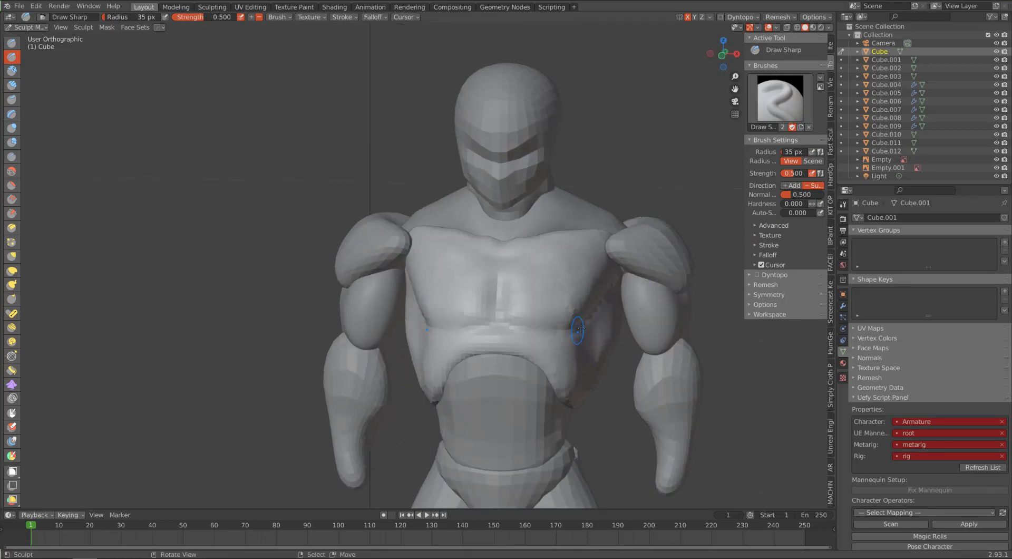
left_click_drag(579, 331, 498, 320)
mouse_move(501, 284)
middle_mouse_down()
mouse_move(515, 267)
mouse_move(485, 260)
mouse_move(493, 279)
mouse_move(500, 222)
mouse_move(515, 260)
middle_mouse_up()
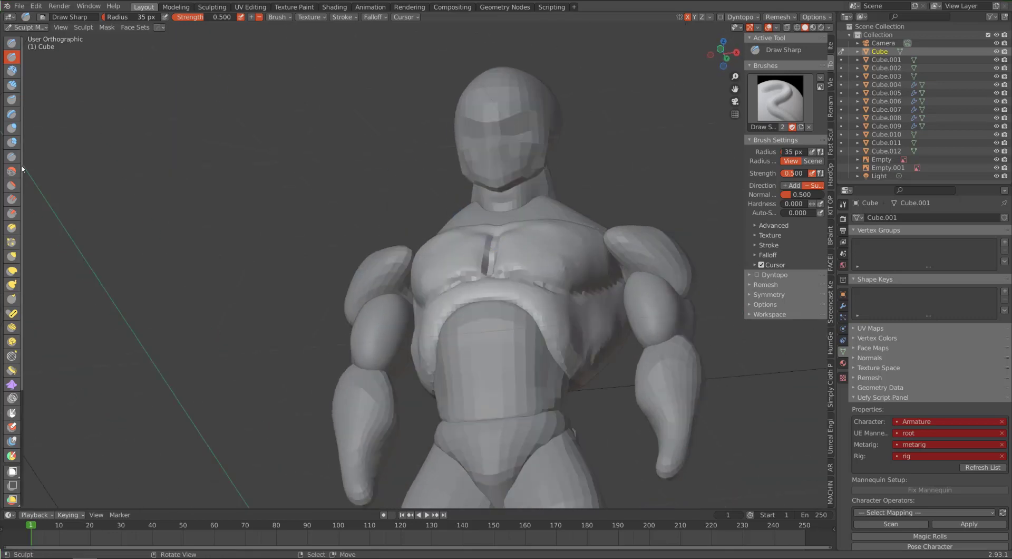
Step: Refine the crease below the pectorals with Multi-plane Scrape and tighten the chest creases with the Pinch brush at 56 px
left_click(12, 228)
middle_click_drag(621, 277, 621, 277)
left_click_drag(621, 277, 583, 292)
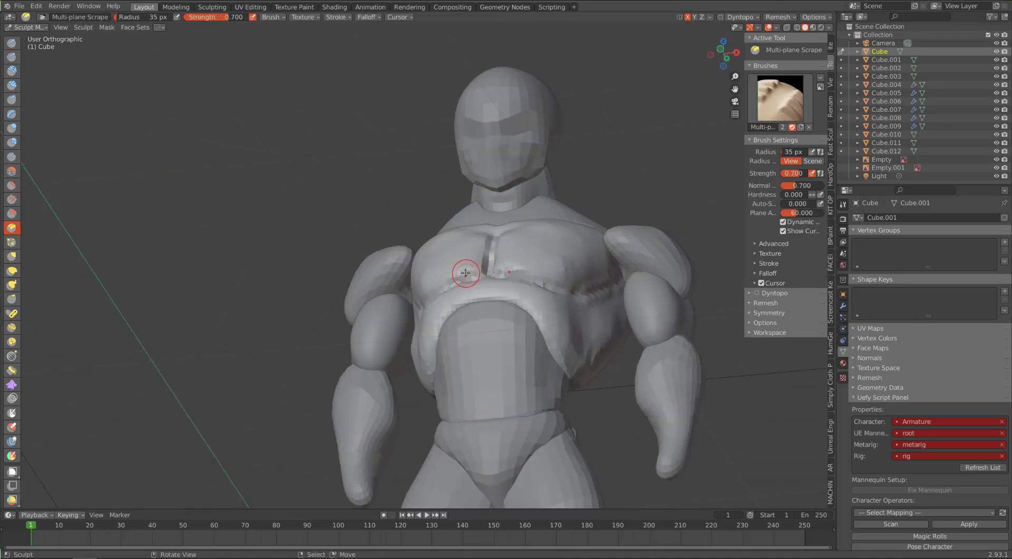
left_click(12, 242)
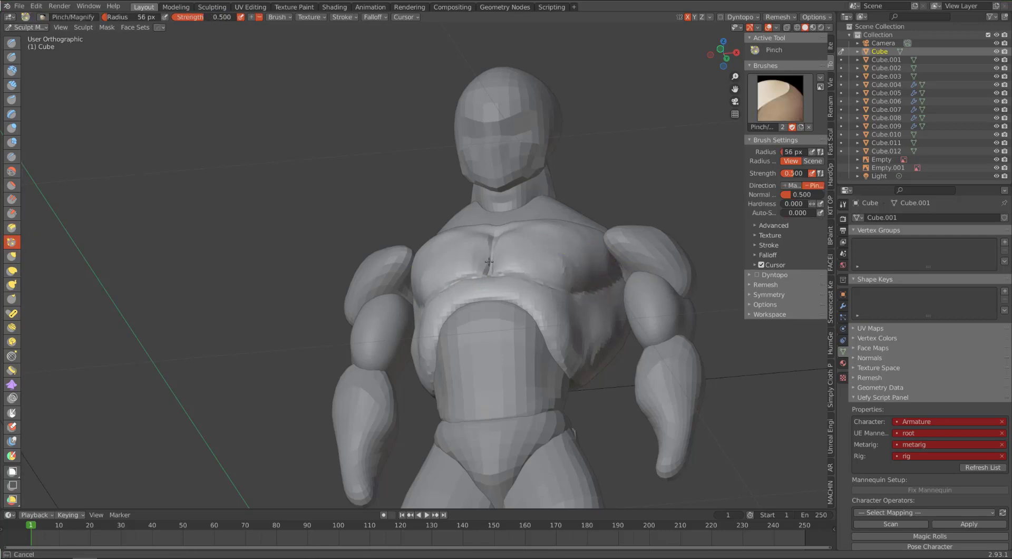
mouse_move(520, 261)
middle_mouse_down()
mouse_move(633, 266)
mouse_move(495, 226)
middle_mouse_up()
Step: Pull the pectorals' lower edge down to match the front reference image using Grab, reducing its radius to 127 px
middle_click_drag(385, 243, 443, 293)
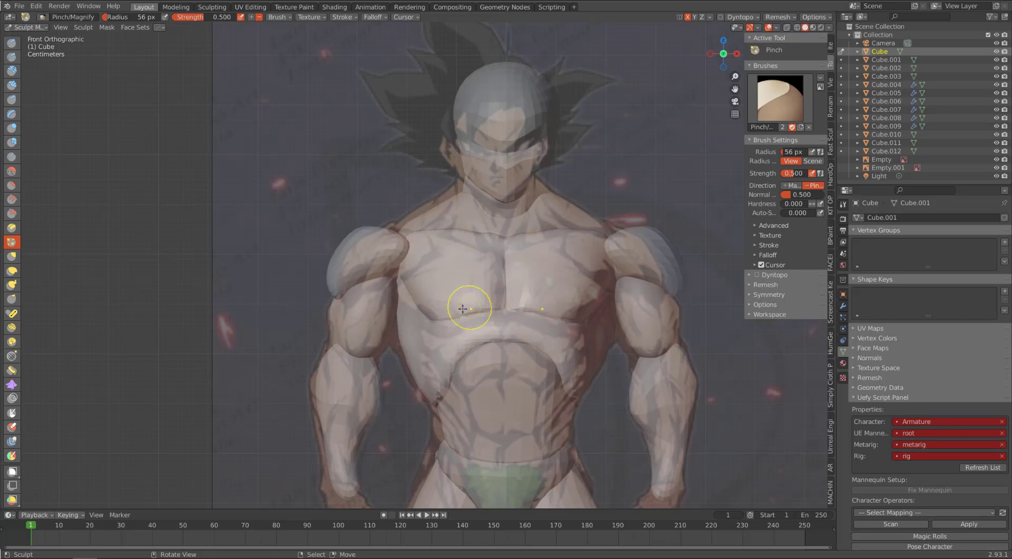
key("g")
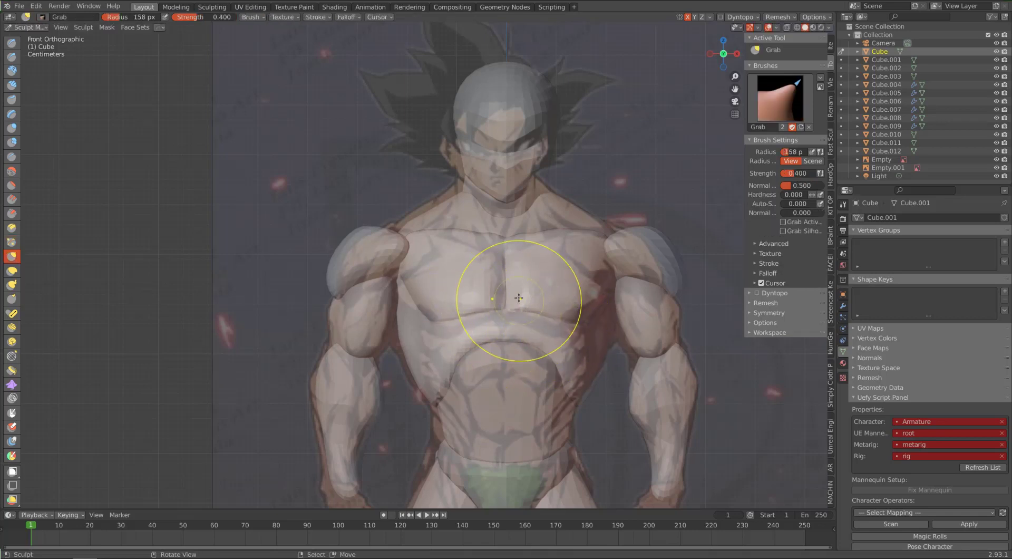
mouse_move(493, 303)
left_mouse_down()
mouse_move(460, 321)
mouse_move(418, 300)
mouse_move(442, 337)
left_mouse_up()
key("bracketleft")
key("bracketleft")
left_click_drag(443, 331, 448, 333)
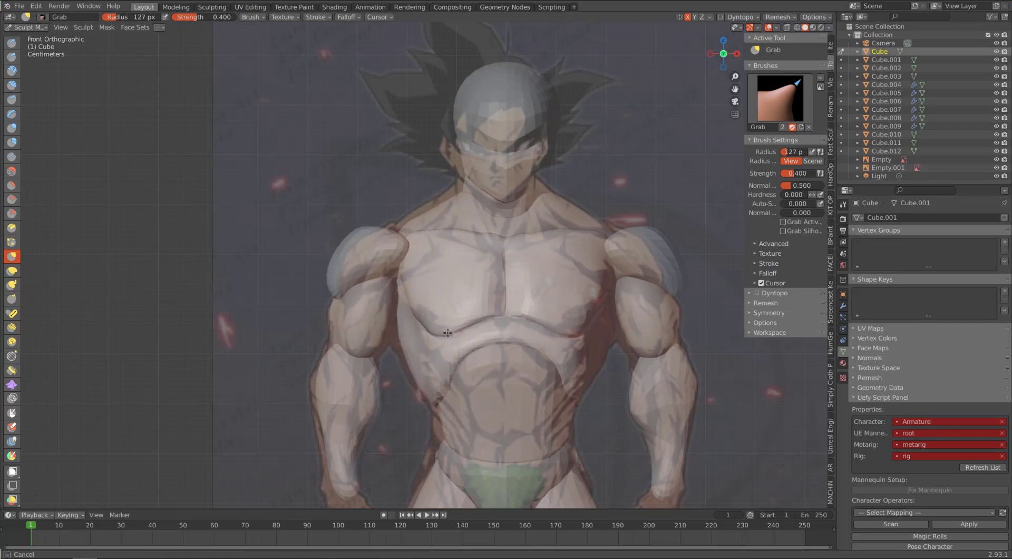
left_click_drag(595, 308, 573, 338)
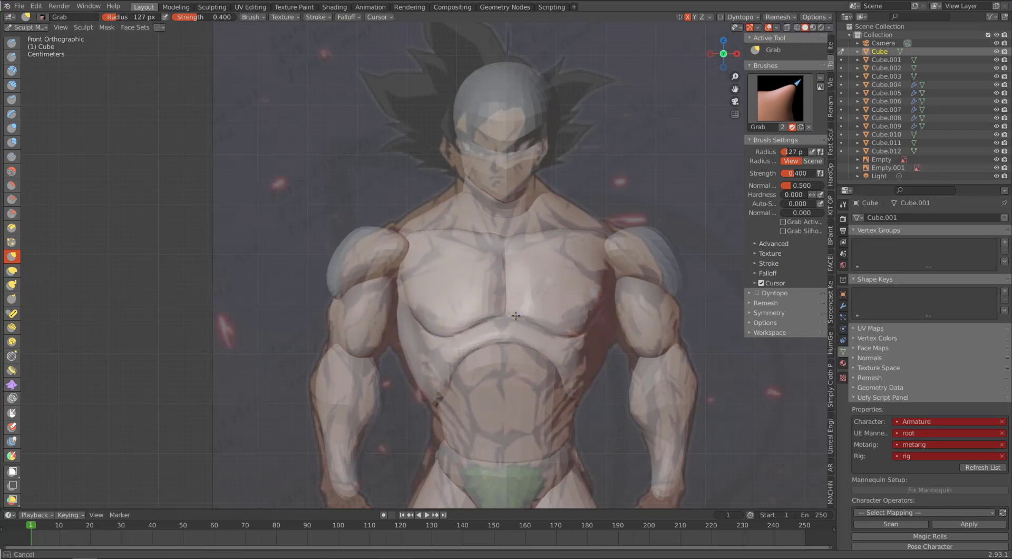
Step: Adjust the pectorals' lower front edge from the side with Grab to match the side reference image
middle_click_drag(516, 316, 374, 291)
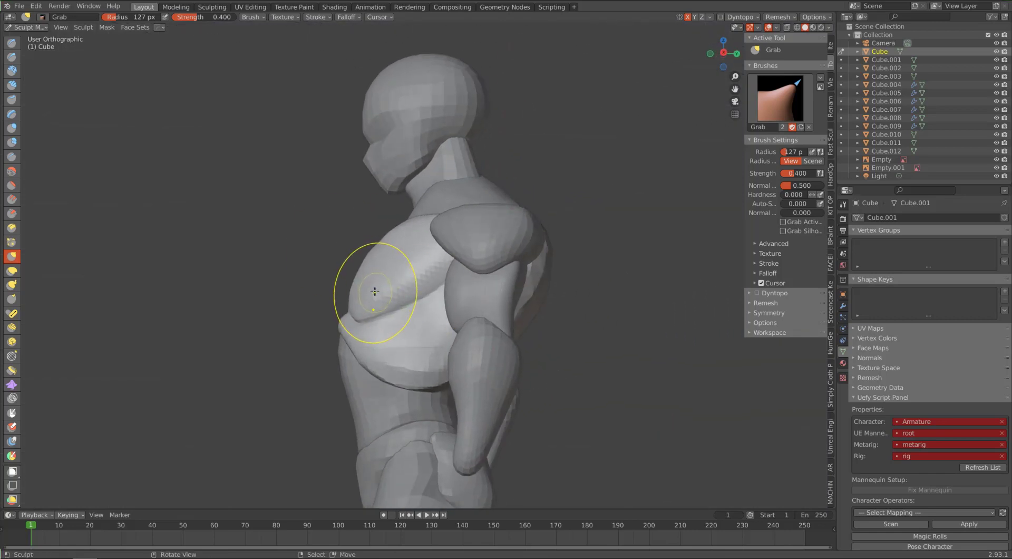
key("KP_3")
mouse_move(356, 319)
left_mouse_down()
mouse_move(362, 330)
mouse_move(354, 326)
left_mouse_up()
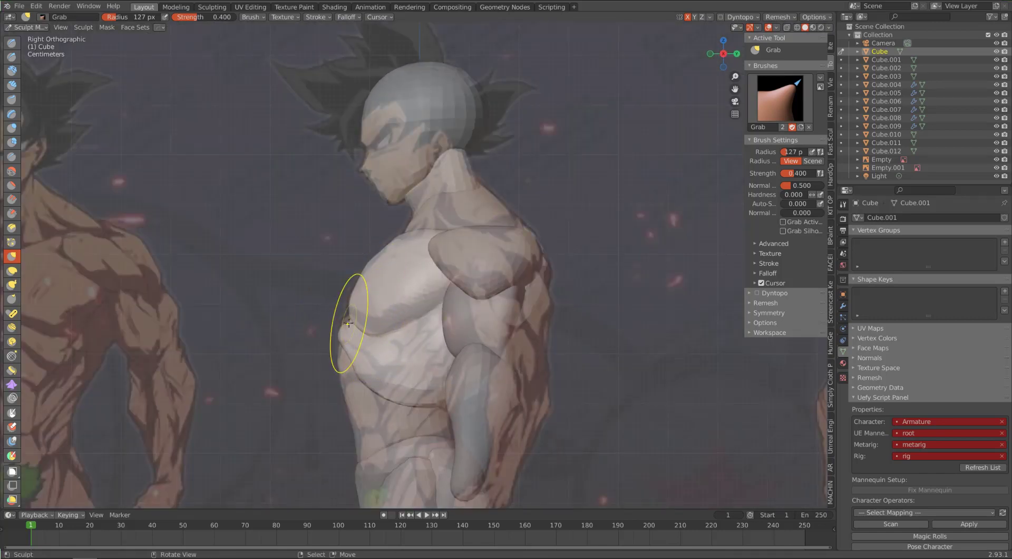
Step: Compare the pectorals, rib cage arch and abdomen with the front and side reference images and inspect their forms from several angles
middle_click_drag(384, 253, 407, 291)
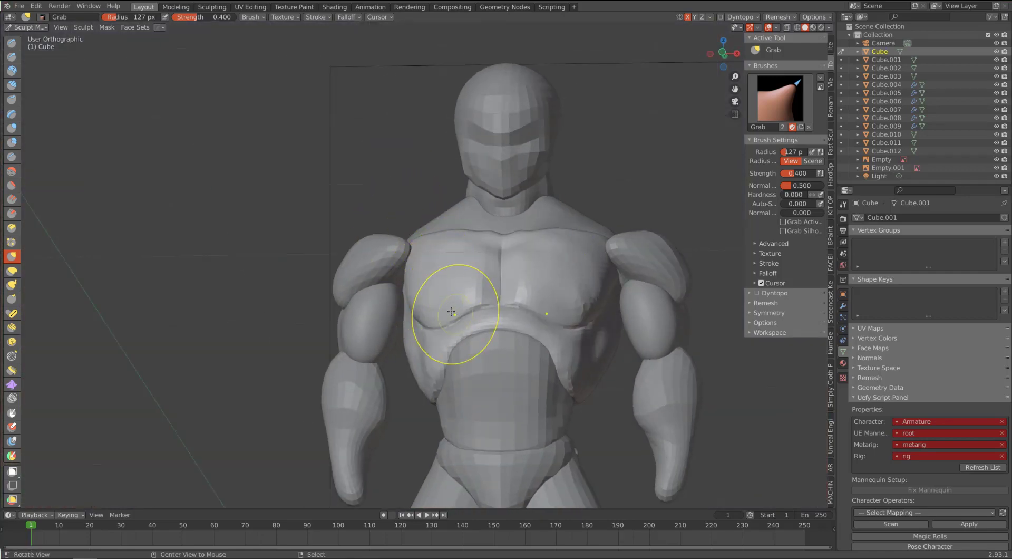
middle_click_drag(464, 312, 377, 314)
middle_click_drag(372, 336, 369, 310)
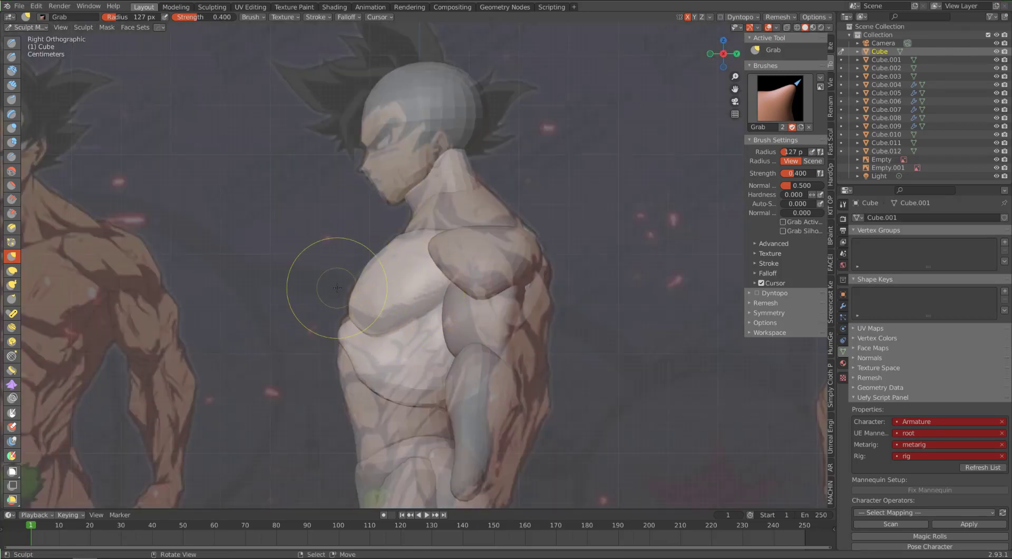
key("KP_1")
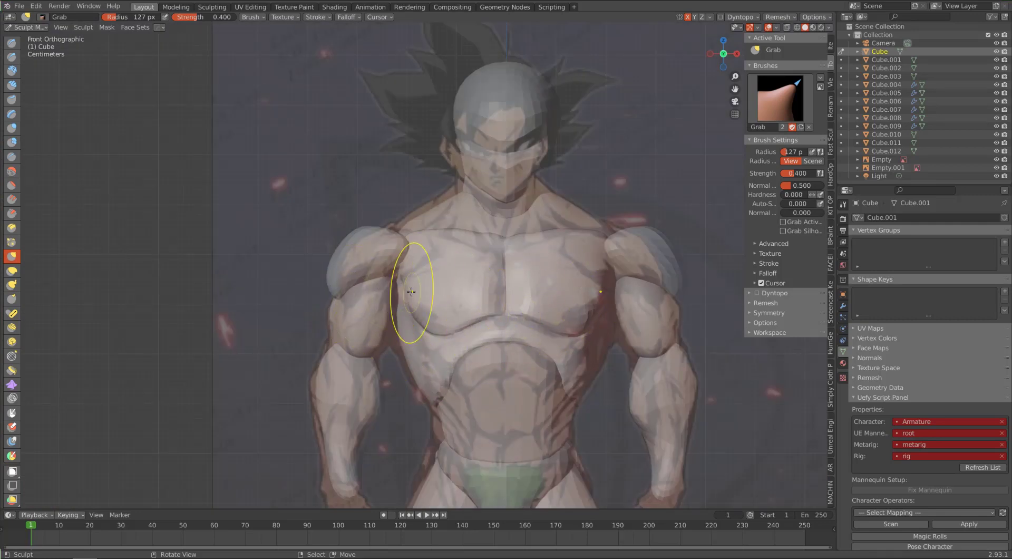
key("KP_3")
key("KP_1")
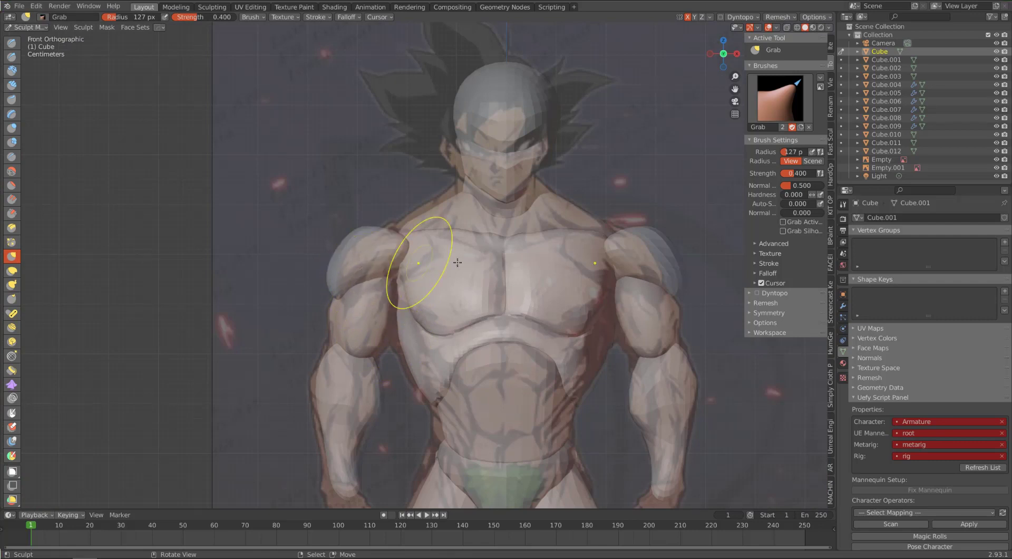
key("KP_3")
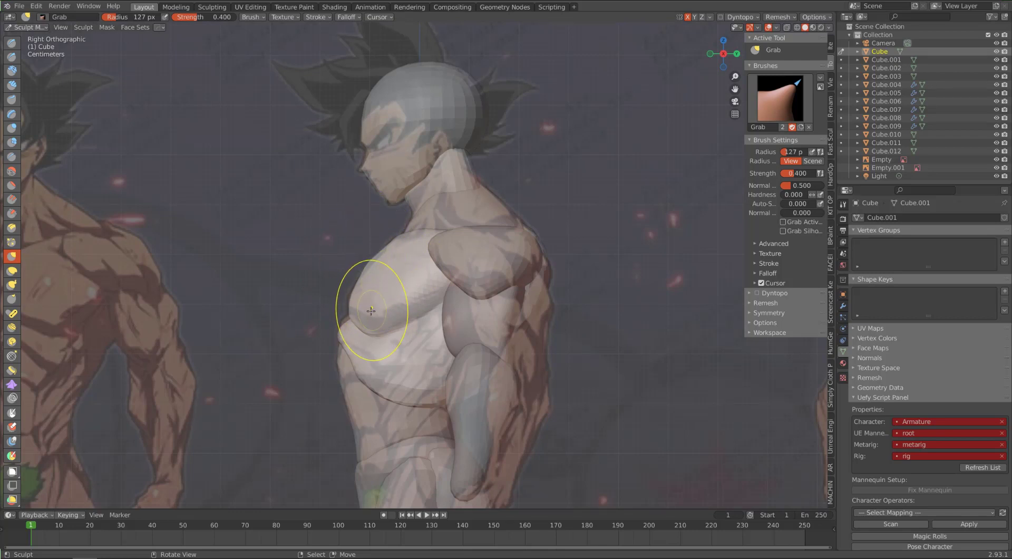
key("KP_1")
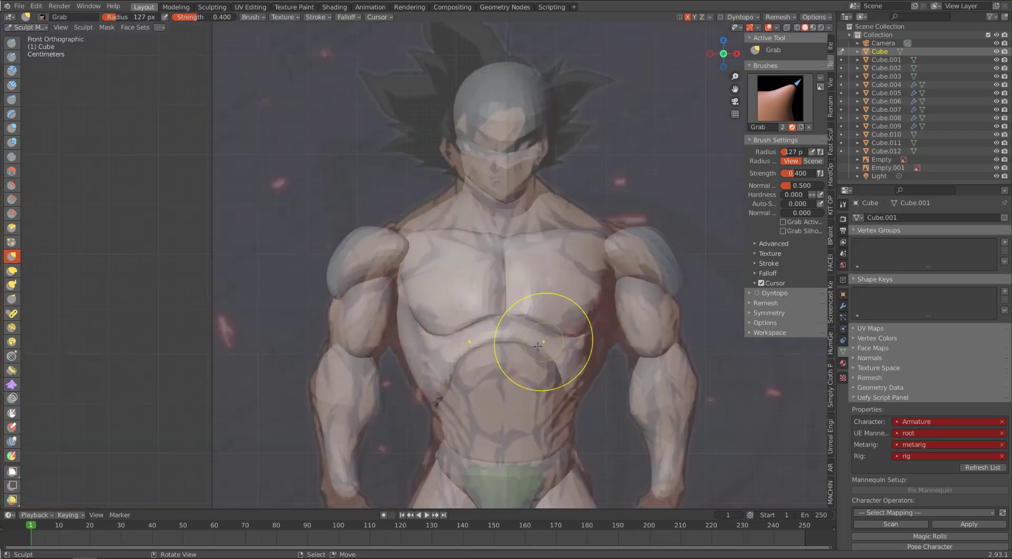
mouse_move(539, 361)
left_mouse_down()
mouse_move(537, 382)
mouse_move(510, 401)
mouse_move(513, 387)
left_mouse_up()
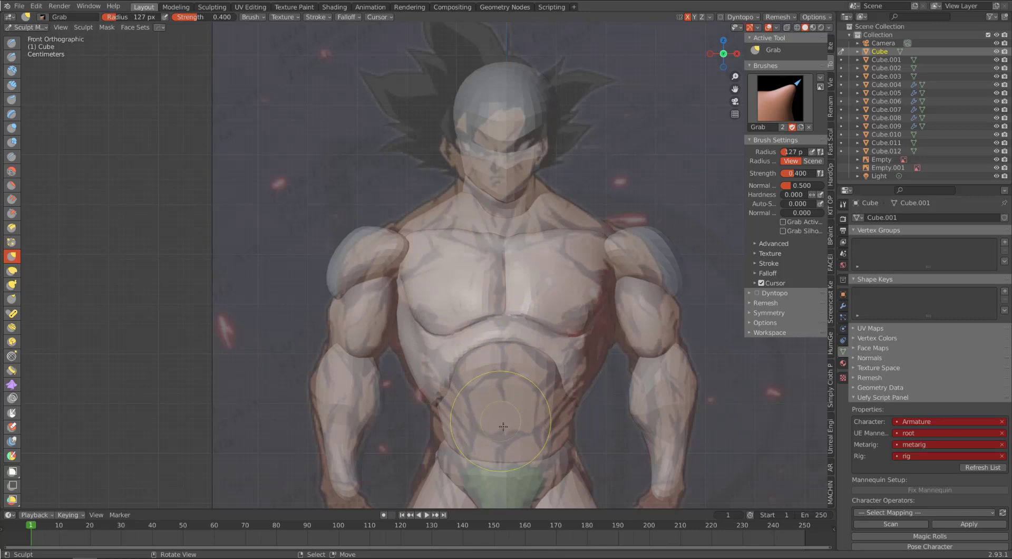
mouse_move(503, 426)
middle_mouse_down()
mouse_move(512, 422)
mouse_move(475, 416)
mouse_move(495, 411)
middle_mouse_up()
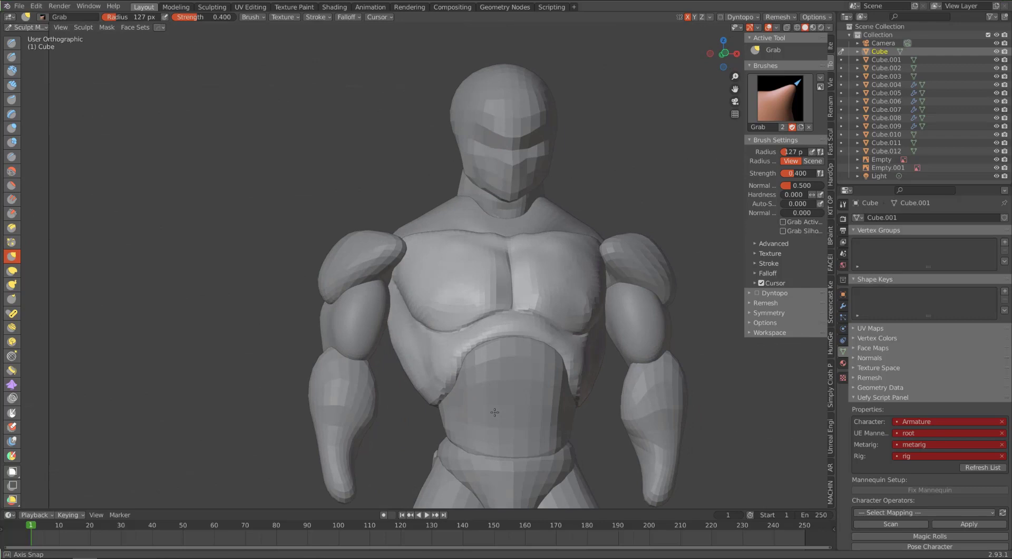
middle_click_drag(494, 412, 468, 406)
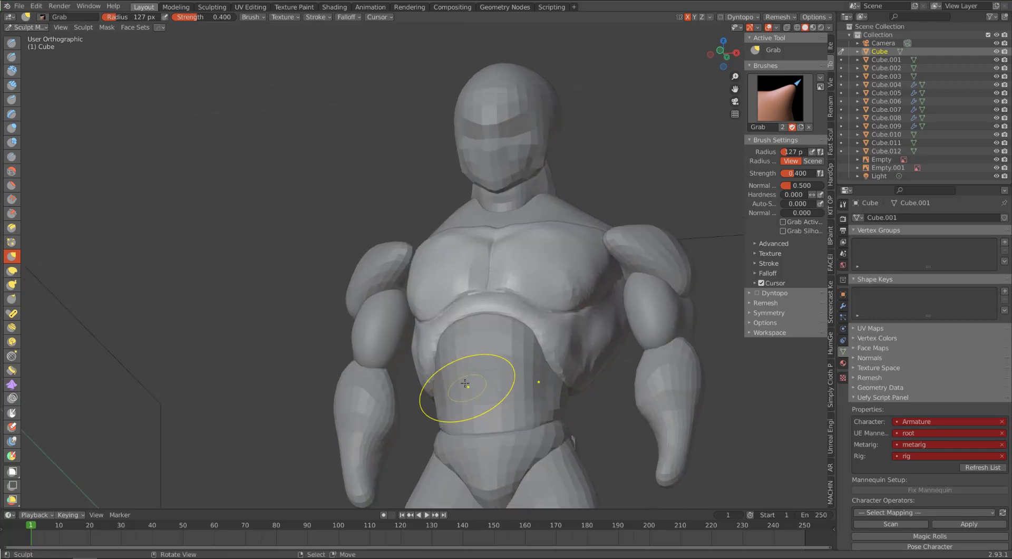
key("KP_1")
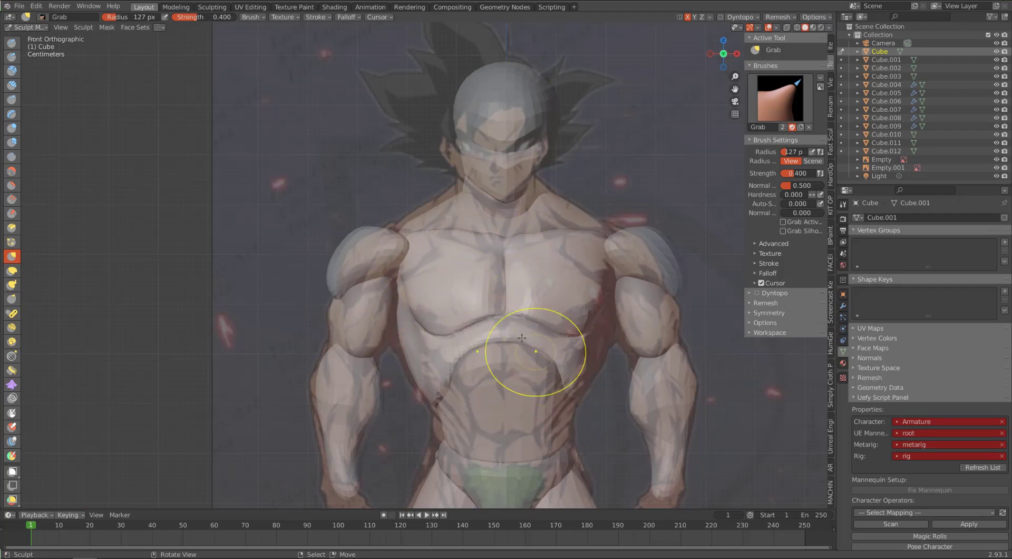
mouse_move(530, 316)
middle_mouse_down()
mouse_move(436, 340)
mouse_move(316, 337)
mouse_move(480, 328)
middle_mouse_up()
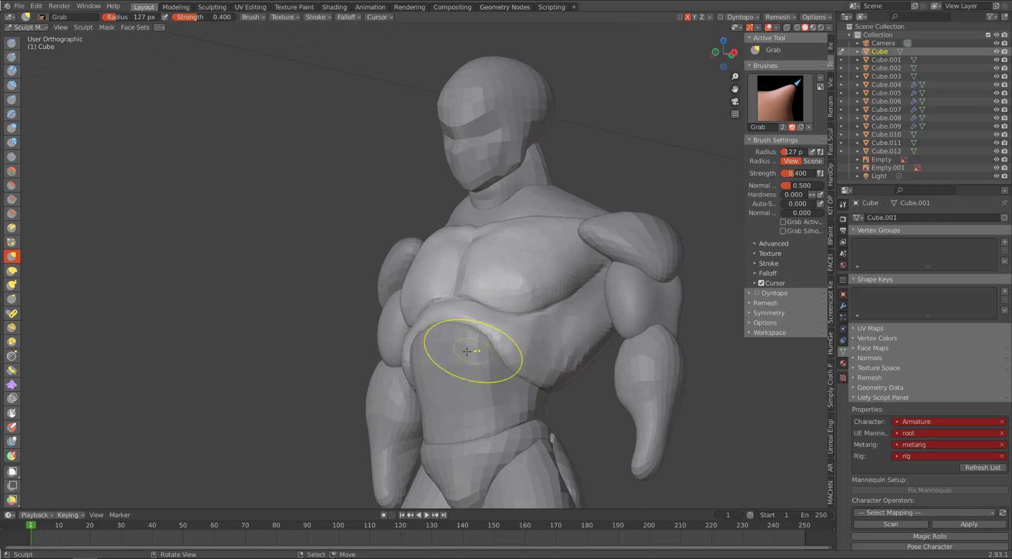
mouse_move(467, 351)
middle_mouse_down()
mouse_move(459, 360)
mouse_move(451, 318)
mouse_move(464, 334)
middle_mouse_up()
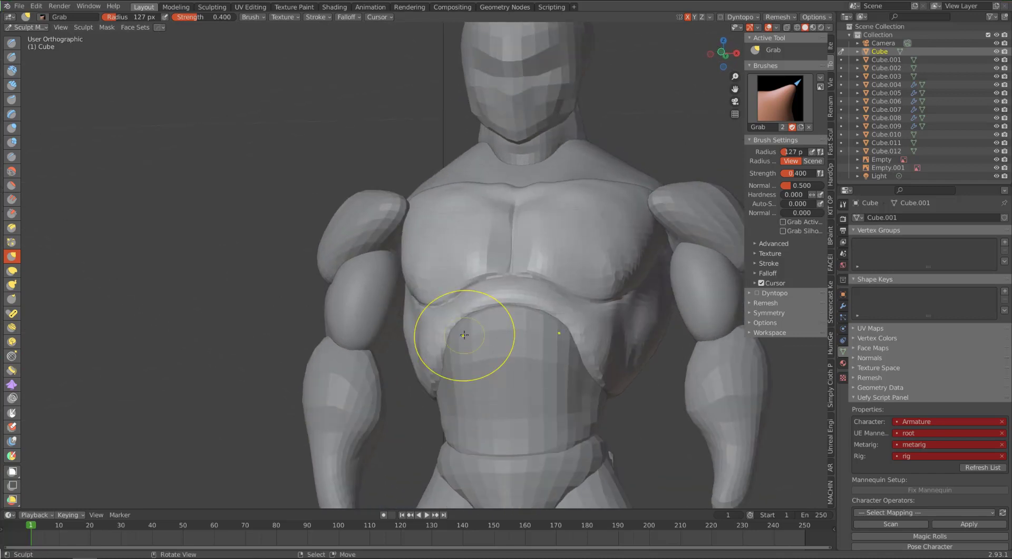
Step: Build up the rib cage band between the pectorals and the abdomen using Clay Strips with its radius reduced to 44 px
key("b")
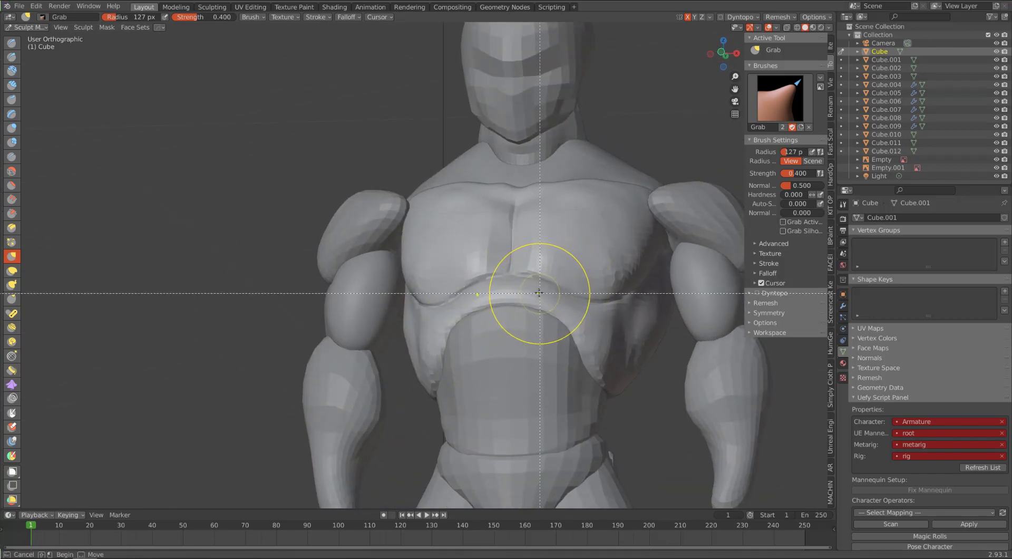
key("Escape")
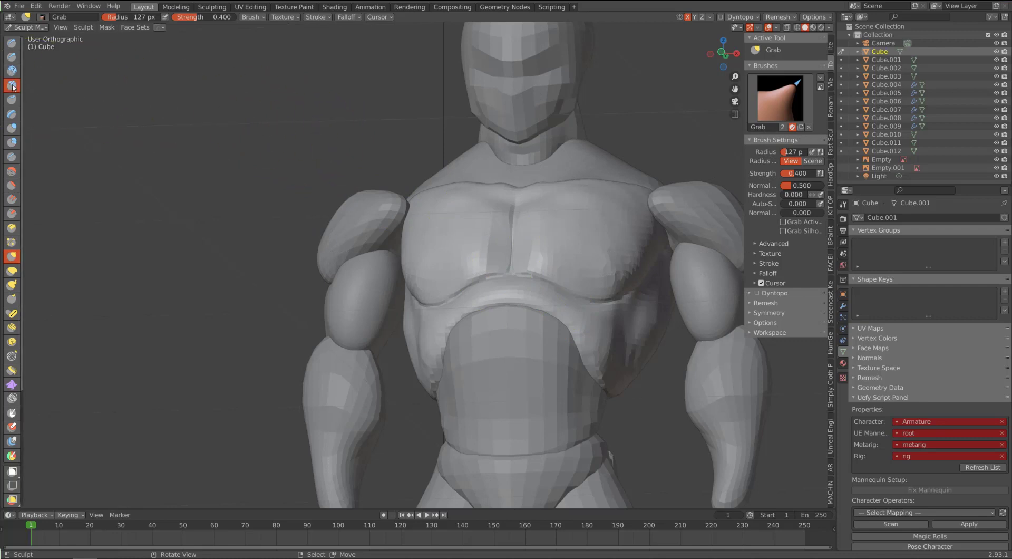
left_click(12, 85)
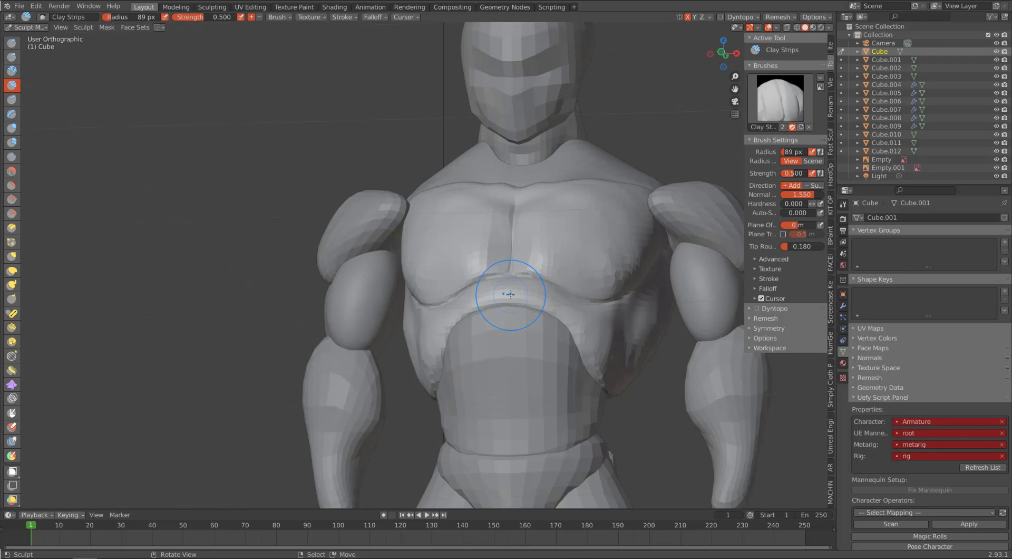
key("bracketleft")
key("bracketleft")
key("bracketleft")
key("bracketleft")
key("bracketleft")
key("bracketleft")
key("bracketleft")
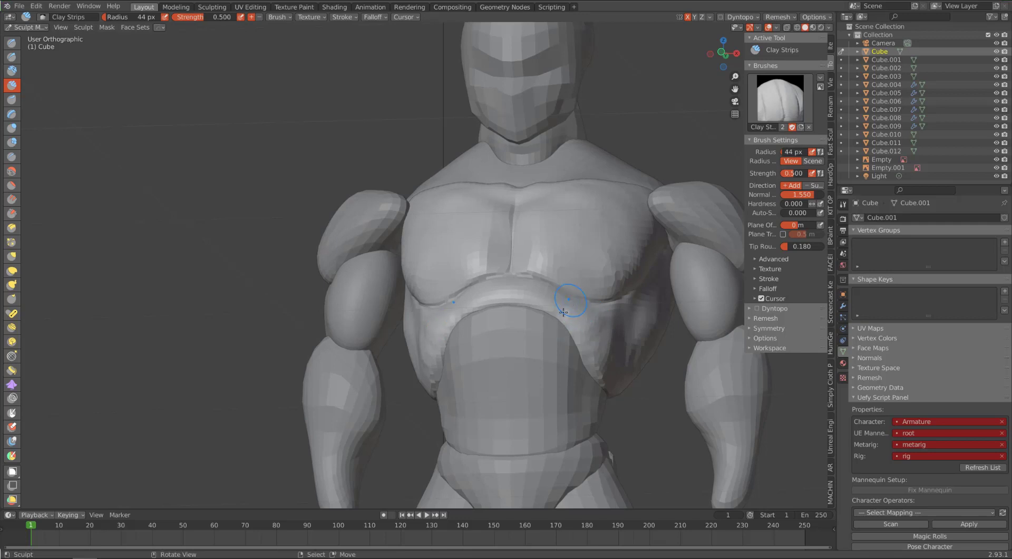
mouse_move(533, 290)
left_mouse_down()
mouse_move(519, 298)
mouse_move(532, 258)
left_mouse_up()
mouse_move(587, 319)
left_mouse_down()
mouse_move(577, 344)
mouse_move(598, 332)
mouse_move(580, 352)
mouse_move(599, 338)
mouse_move(575, 344)
mouse_move(572, 311)
mouse_move(524, 294)
left_mouse_up()
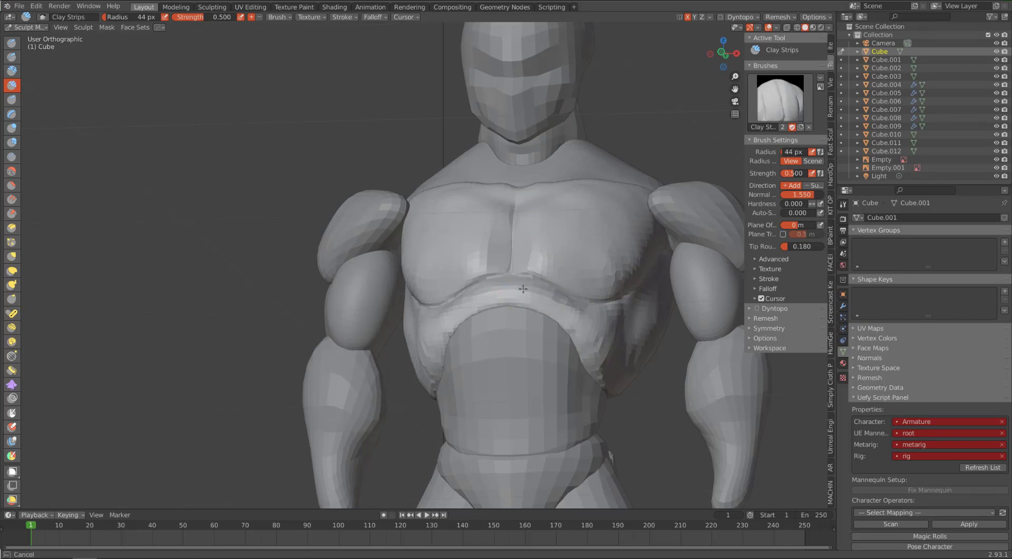
mouse_move(495, 283)
middle_mouse_down()
mouse_move(392, 263)
mouse_move(375, 285)
middle_mouse_up()
left_click_drag(372, 294, 384, 302)
middle_click_drag(392, 311, 403, 315)
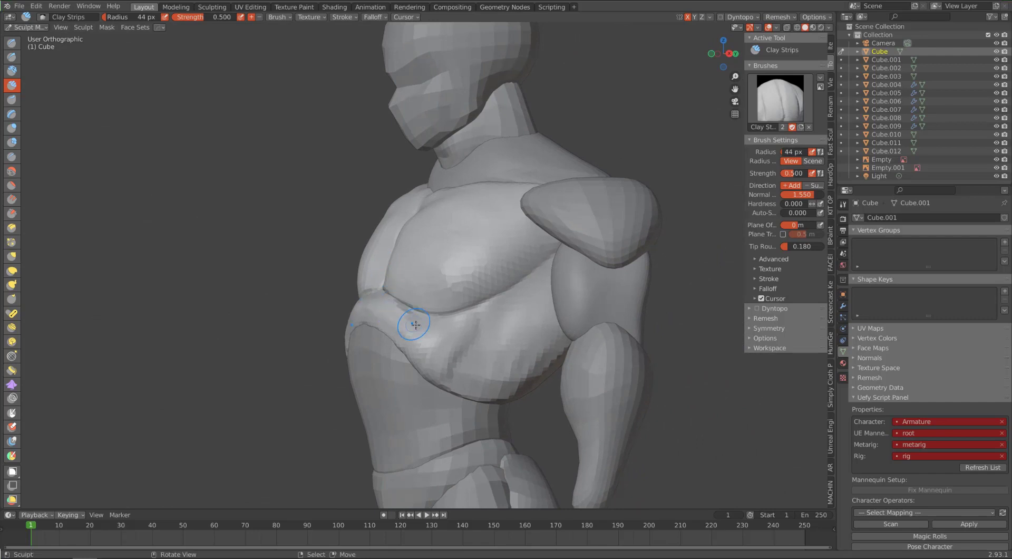
middle_click_drag(326, 230, 520, 339)
middle_click_drag(519, 303, 509, 285)
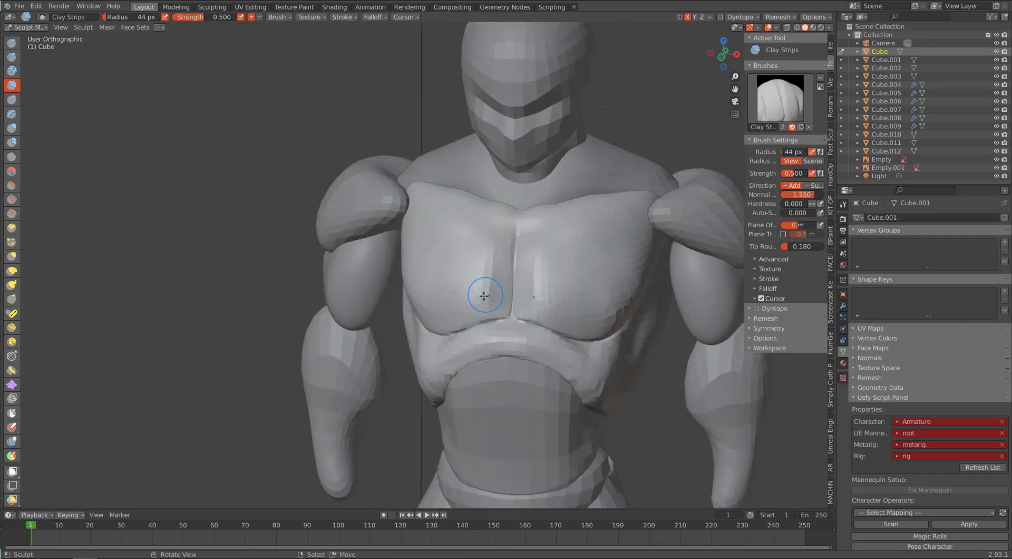
Step: Carve the first diagonal serratus grooves down the rib cage's side below the pectoral using Draw Sharp at 27 px
left_click(11, 57)
mouse_move(509, 351)
middle_mouse_down()
mouse_move(513, 322)
mouse_move(524, 332)
mouse_move(429, 227)
middle_mouse_up()
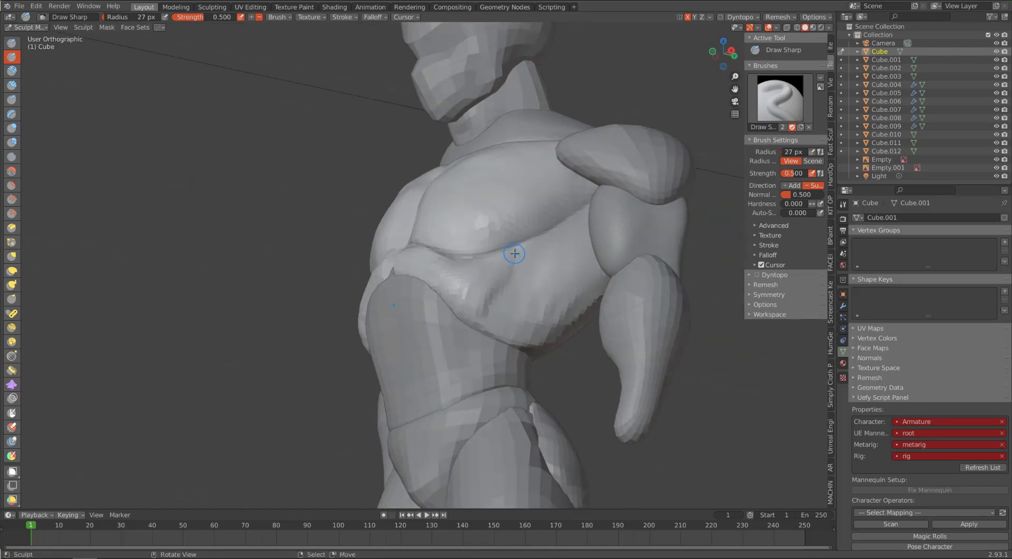
left_click_drag(514, 254, 493, 298)
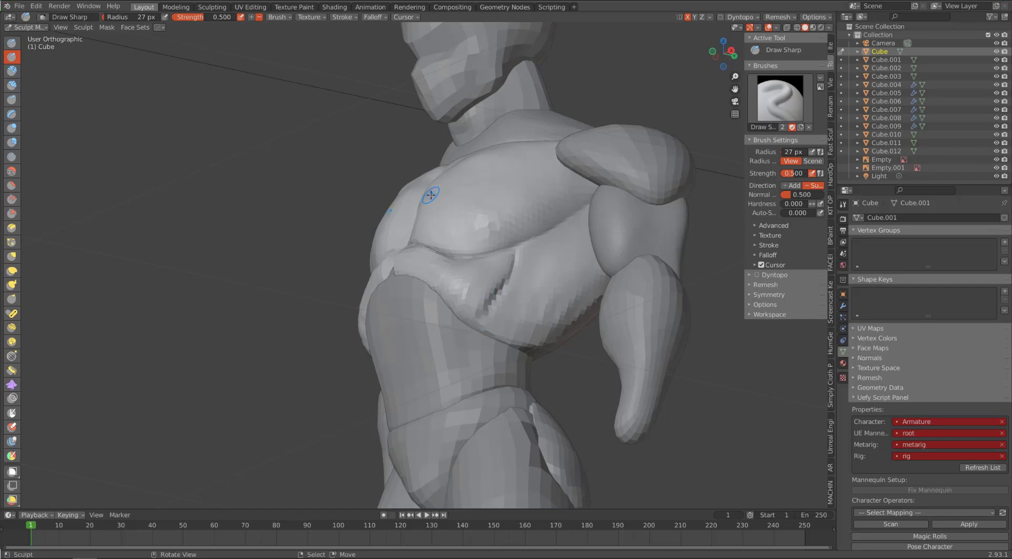
key("KP_3")
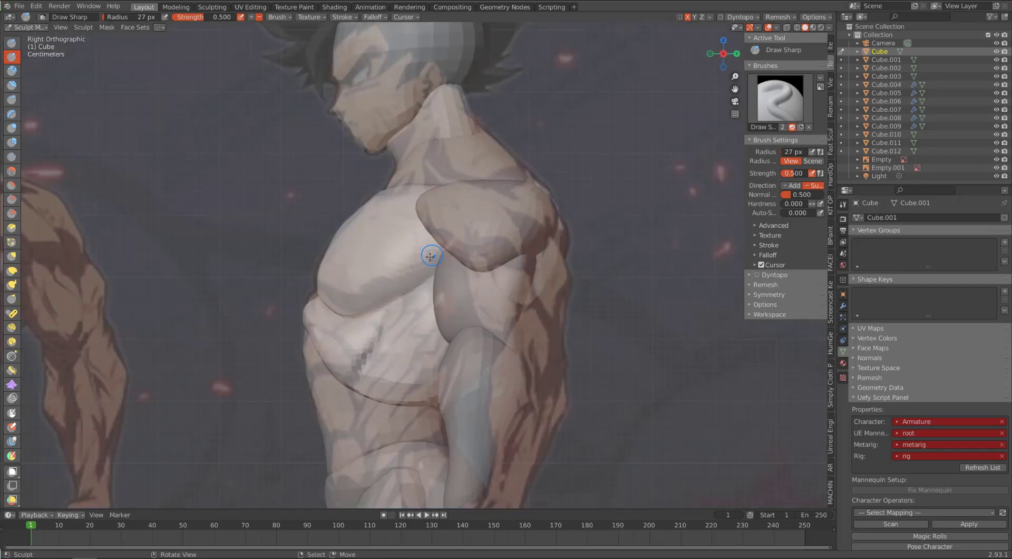
middle_click_drag(407, 254, 443, 256)
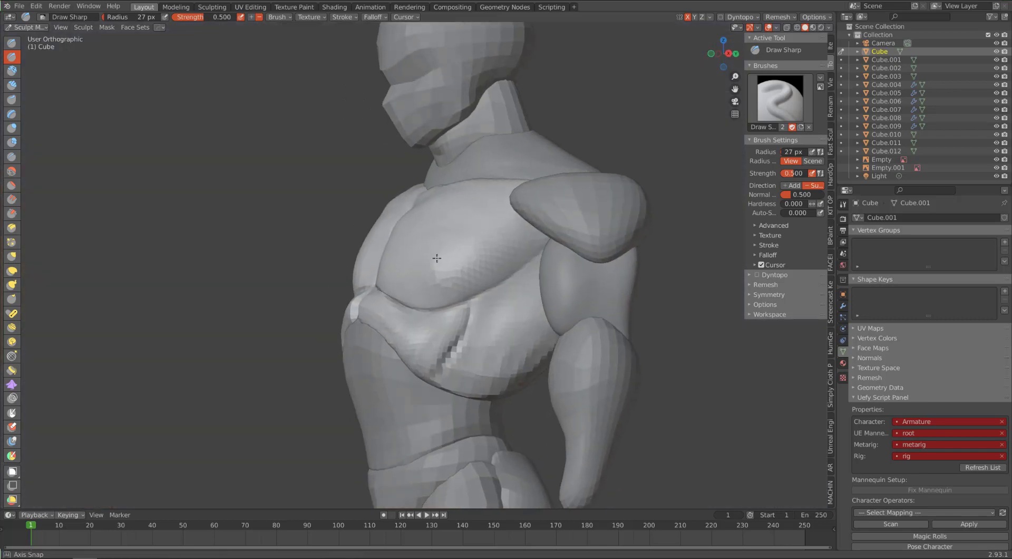
mouse_move(482, 323)
left_mouse_down()
mouse_move(508, 287)
mouse_move(479, 320)
left_mouse_up()
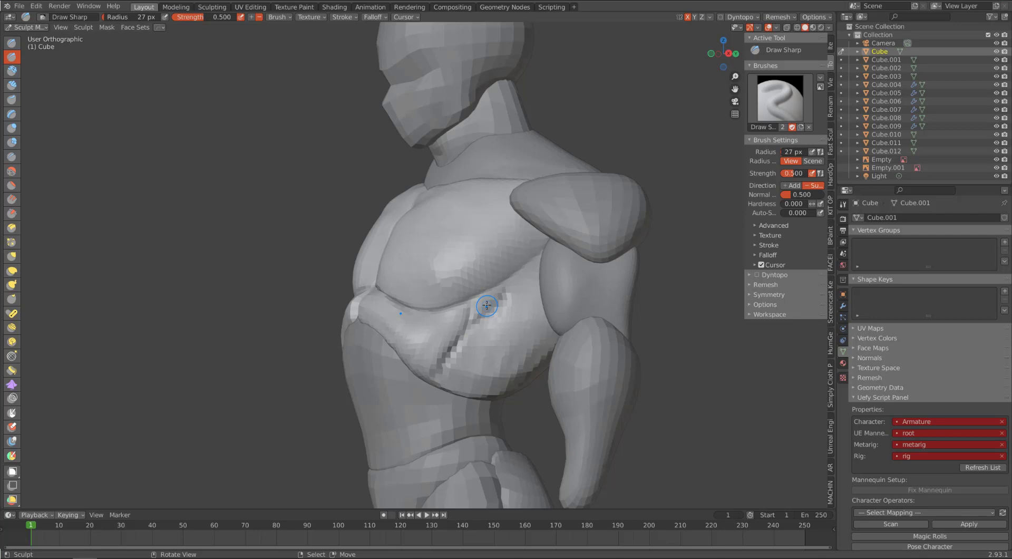
Step: Check the grooves against the side reference image and carve further parallel serratus grooves behind them, down to the rib cage's lower edge
key("KP_3")
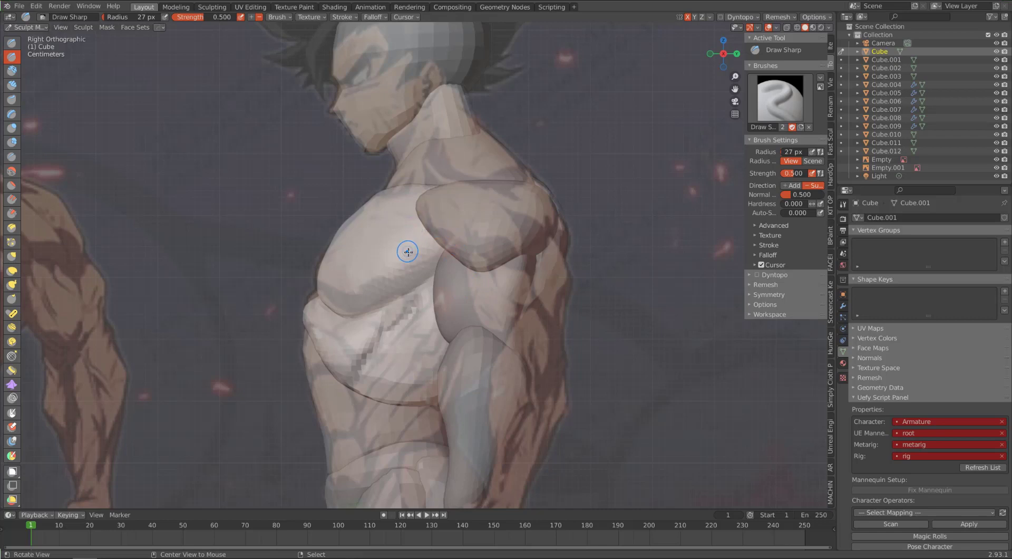
mouse_move(409, 251)
middle_mouse_down()
mouse_move(443, 237)
mouse_move(548, 283)
middle_mouse_up()
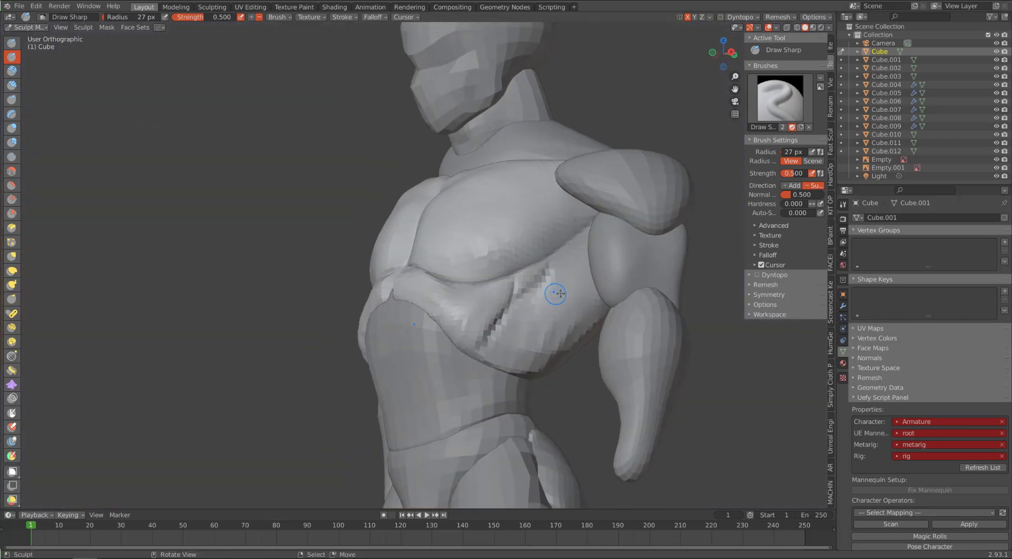
mouse_move(560, 296)
left_mouse_down()
mouse_move(529, 320)
mouse_move(503, 367)
left_mouse_up()
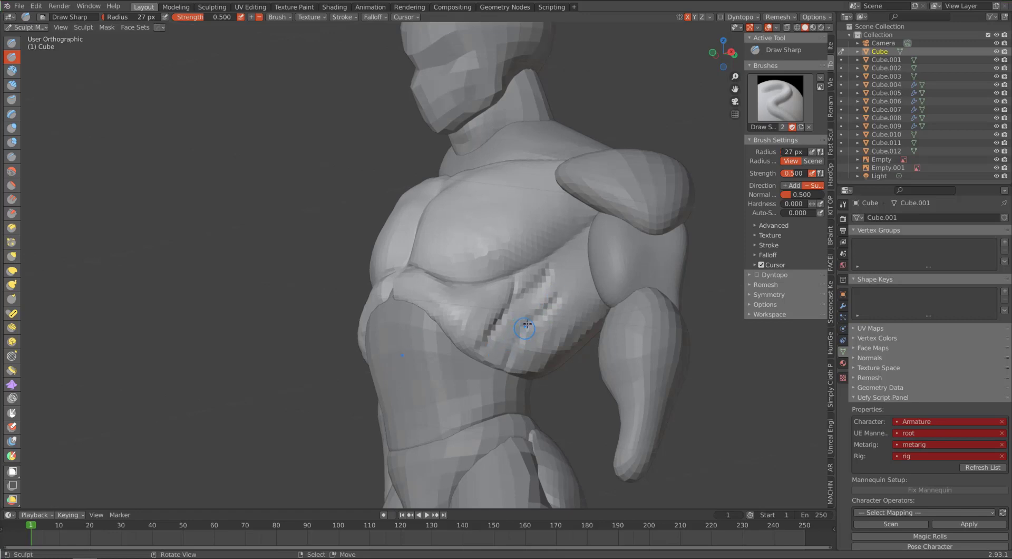
mouse_move(524, 327)
left_mouse_down()
mouse_move(504, 363)
mouse_move(530, 320)
mouse_move(507, 357)
left_mouse_up()
left_click_drag(562, 294, 563, 293)
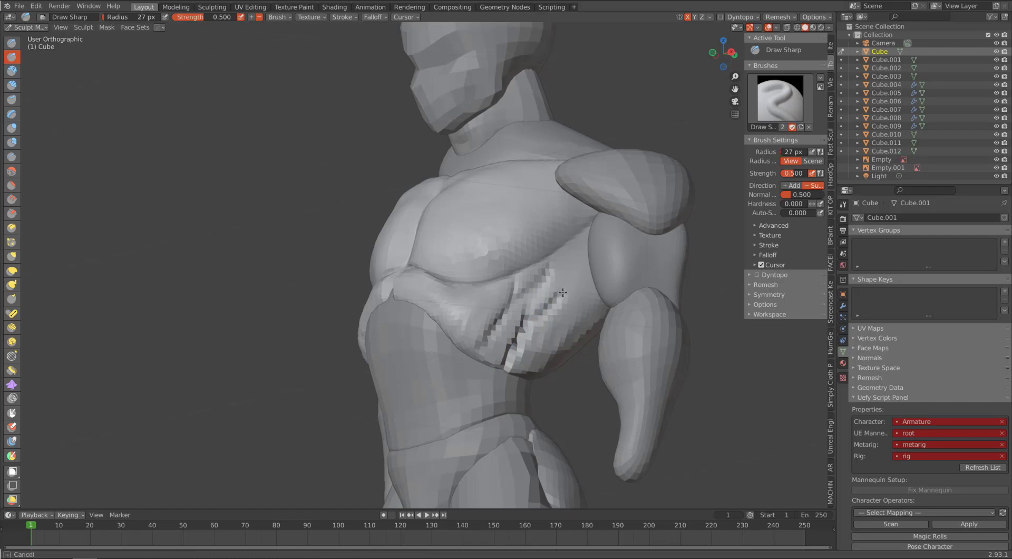
left_click_drag(540, 339, 521, 370)
left_click_drag(550, 332, 523, 370)
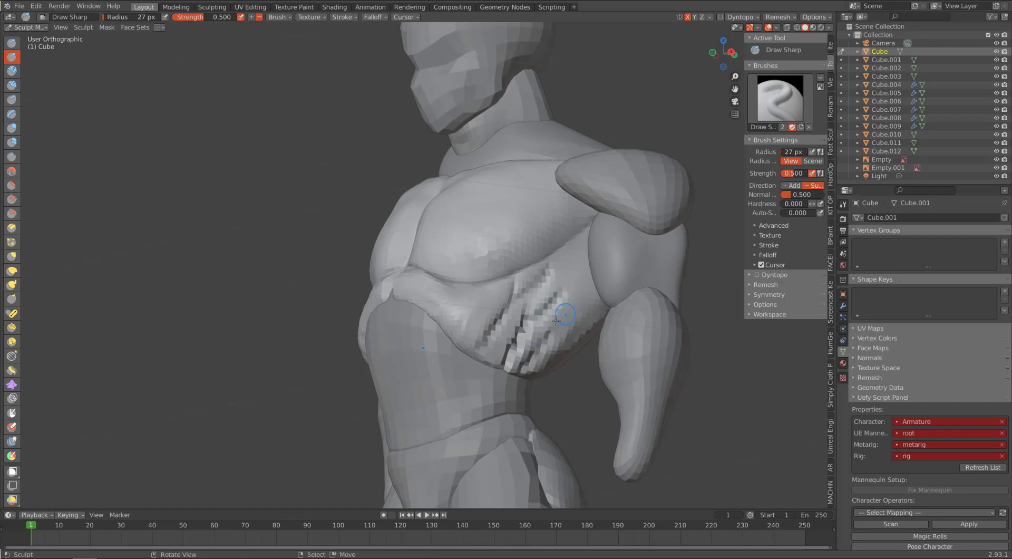
left_click_drag(569, 315, 552, 331)
Step: Start building up the upper back over the shoulder blades and beside the spine using Clay Strips at 95 px
mouse_move(477, 181)
middle_mouse_down()
mouse_move(519, 193)
mouse_move(501, 182)
mouse_move(402, 191)
mouse_move(327, 173)
mouse_move(328, 158)
middle_mouse_up()
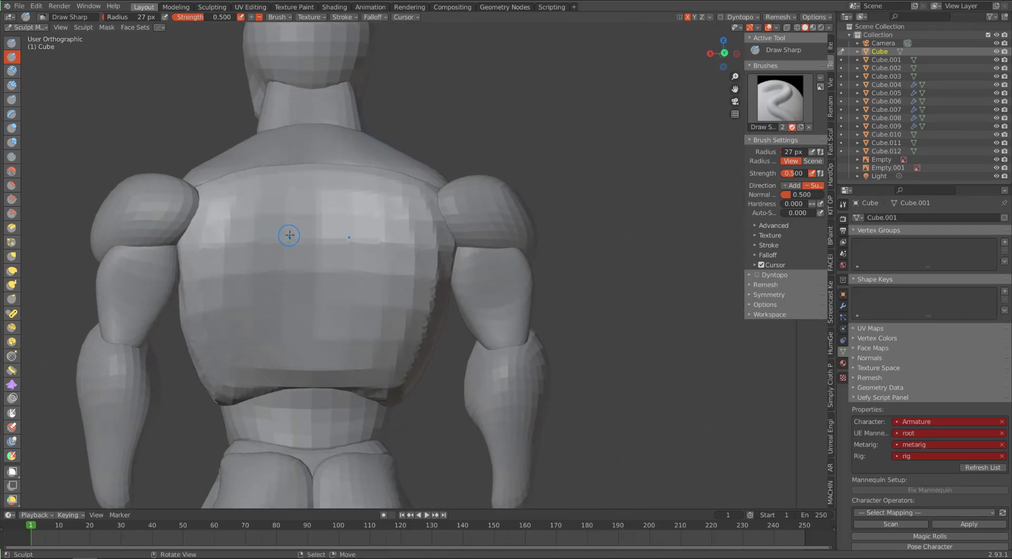
scroll(287, 233, "up", 1)
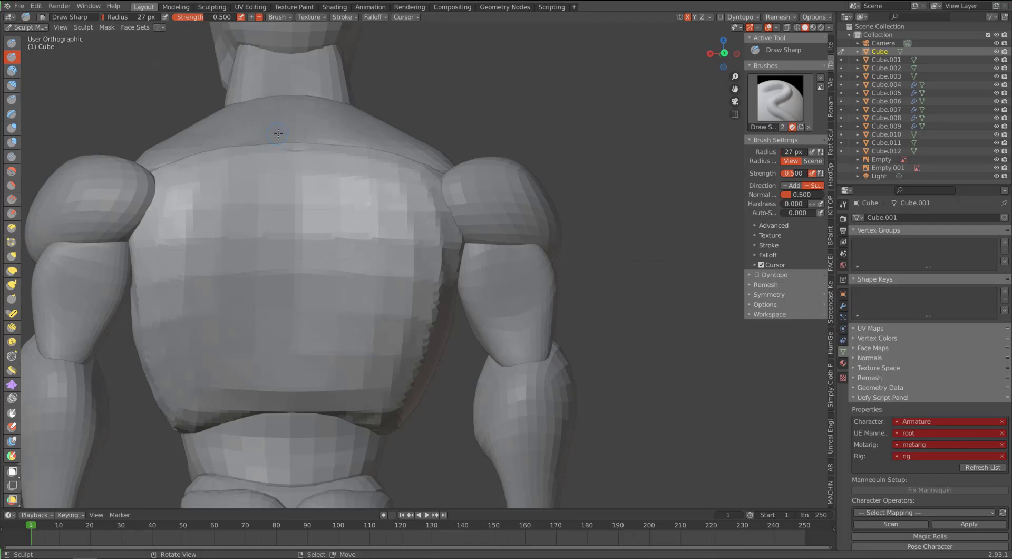
mouse_move(278, 133)
middle_mouse_down()
mouse_move(243, 109)
mouse_move(432, 77)
middle_mouse_up()
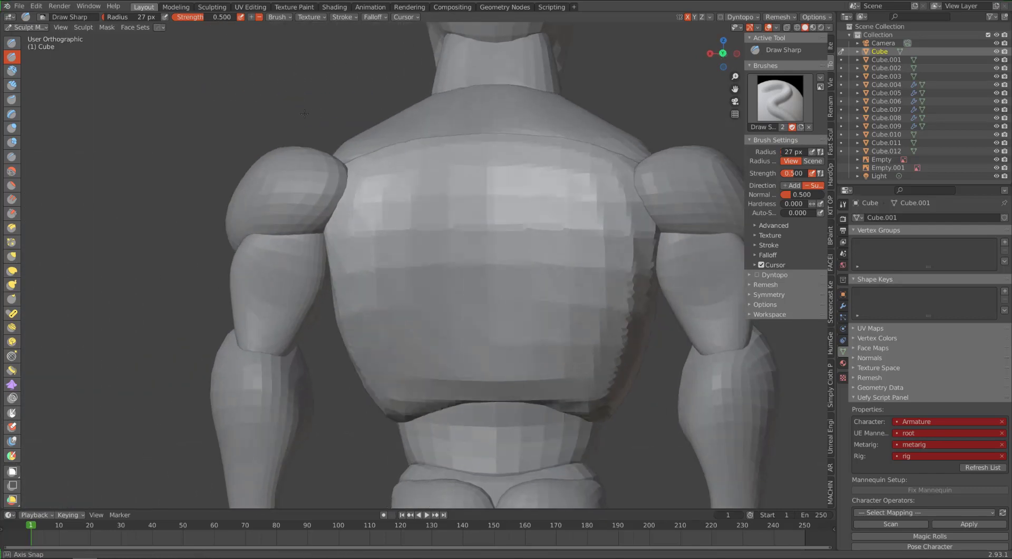
key("f")
left_click(381, 206)
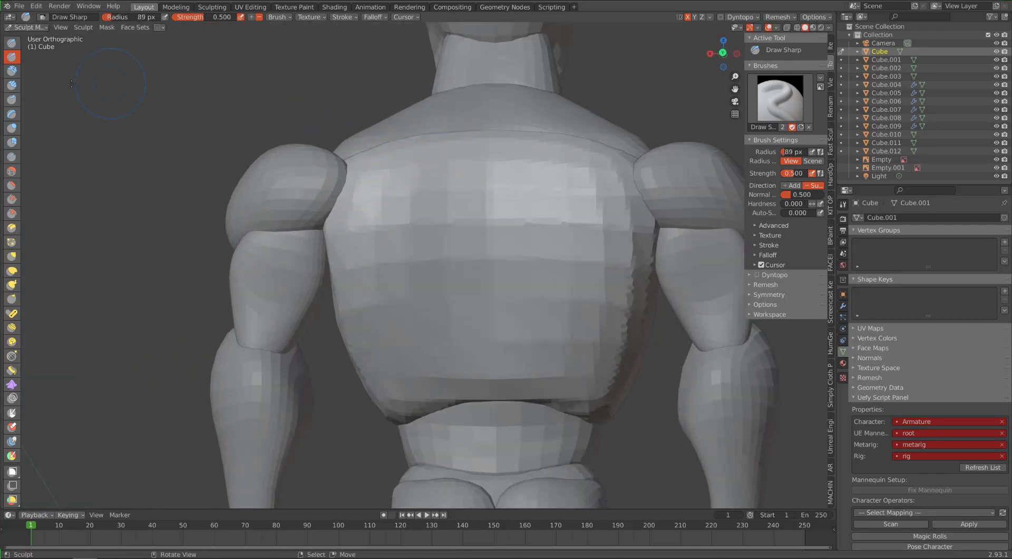
key("c")
left_click_drag(369, 150, 381, 150)
left_click_drag(389, 144, 416, 185)
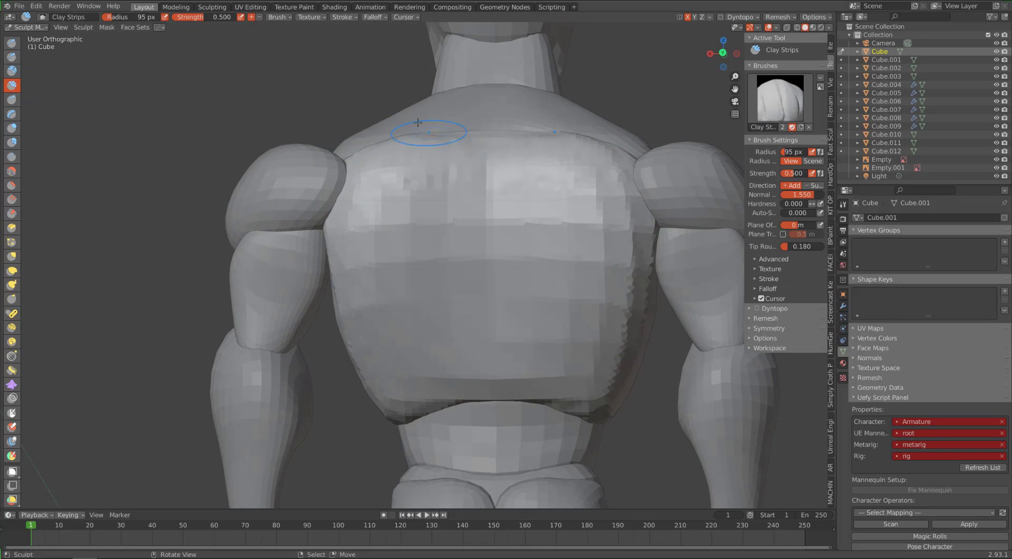
mouse_move(443, 136)
left_mouse_down()
mouse_move(477, 227)
mouse_move(465, 233)
mouse_move(443, 140)
mouse_move(470, 215)
mouse_move(473, 286)
mouse_move(462, 163)
left_mouse_up()
Step: Build up the vertical muscle columns beside the spine and the ridges above the shoulder blades with Clay Strips reduced to 68 px
key("bracketleft")
key("bracketleft")
key("bracketleft")
mouse_move(462, 163)
middle_mouse_down()
mouse_move(454, 232)
mouse_move(475, 290)
mouse_move(511, 250)
middle_mouse_up()
mouse_move(522, 190)
left_mouse_down()
mouse_move(458, 208)
mouse_move(492, 227)
left_mouse_up()
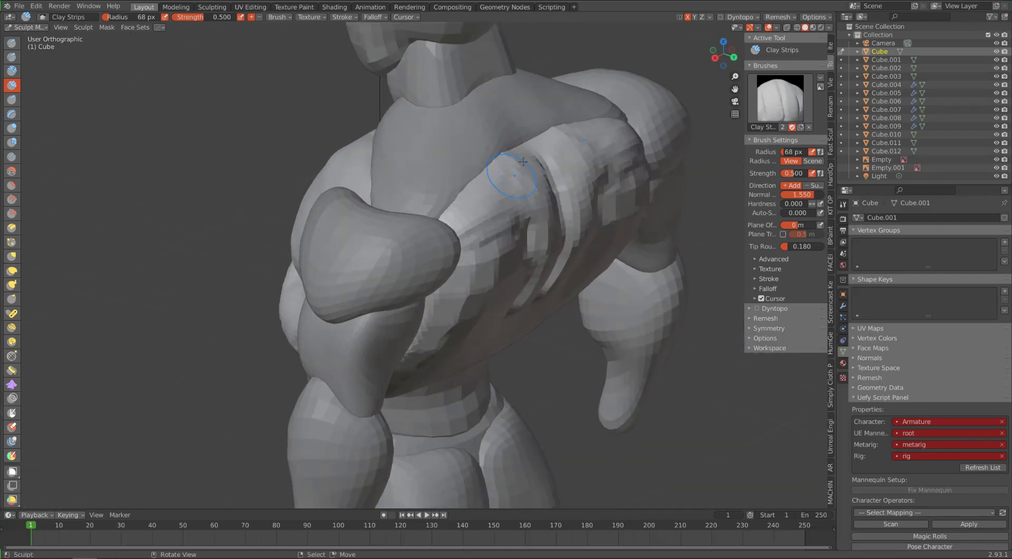
middle_click_drag(515, 177, 410, 168)
left_click_drag(461, 163, 405, 166)
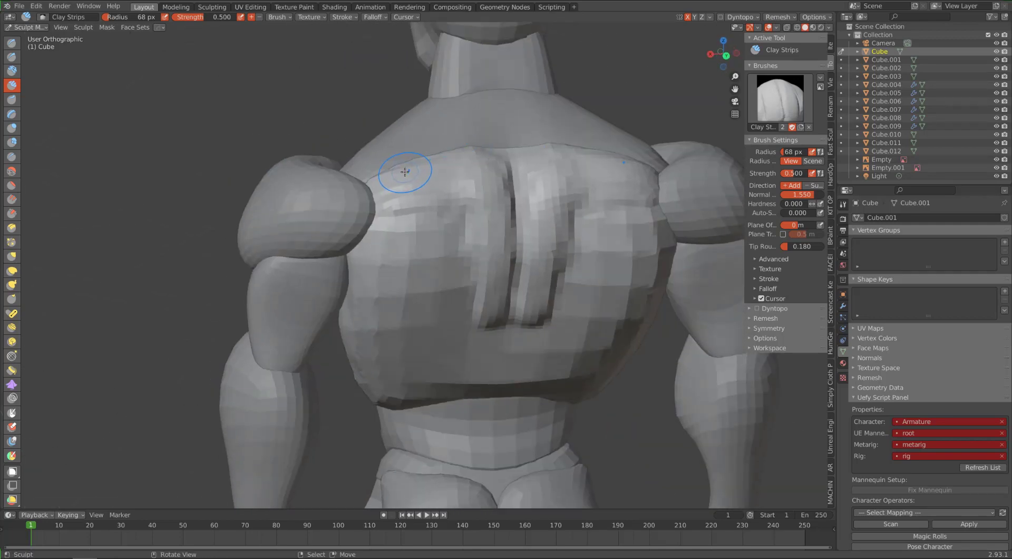
Step: Carve grooves along the upper and inner edges of the shoulder blades and under the spinal columns using Draw Sharp at 89 px
left_click(12, 57)
left_click_drag(378, 202, 443, 190)
middle_click_drag(412, 151, 311, 199)
left_click_drag(371, 224, 389, 282)
middle_click_drag(395, 258, 432, 274)
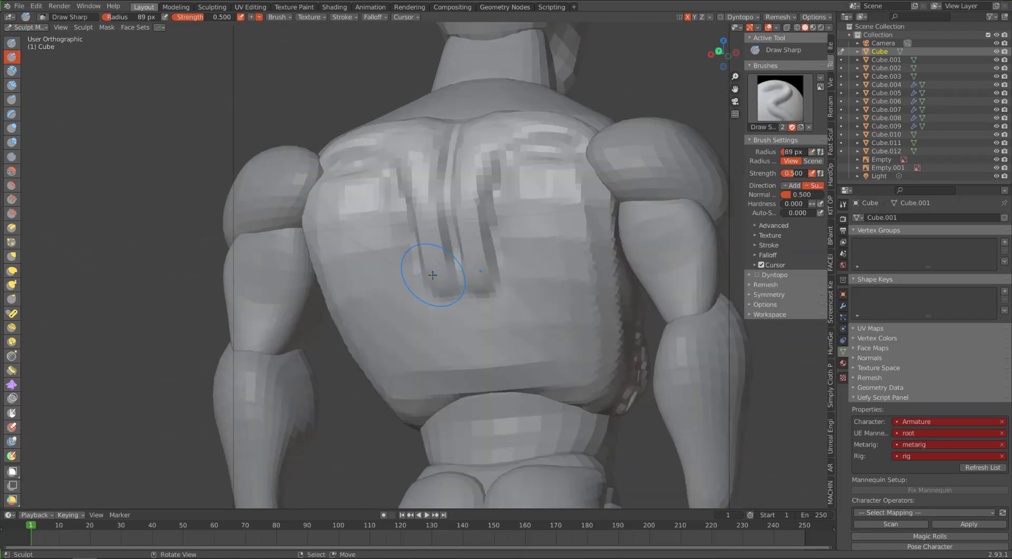
left_click_drag(432, 273, 454, 295)
middle_click_drag(425, 277, 383, 242)
Step: Set Draw Sharp to strength 0.3 and radius 64 px and carve a horizontal groove beneath each shoulder blade
left_click_drag(796, 173, 760, 173)
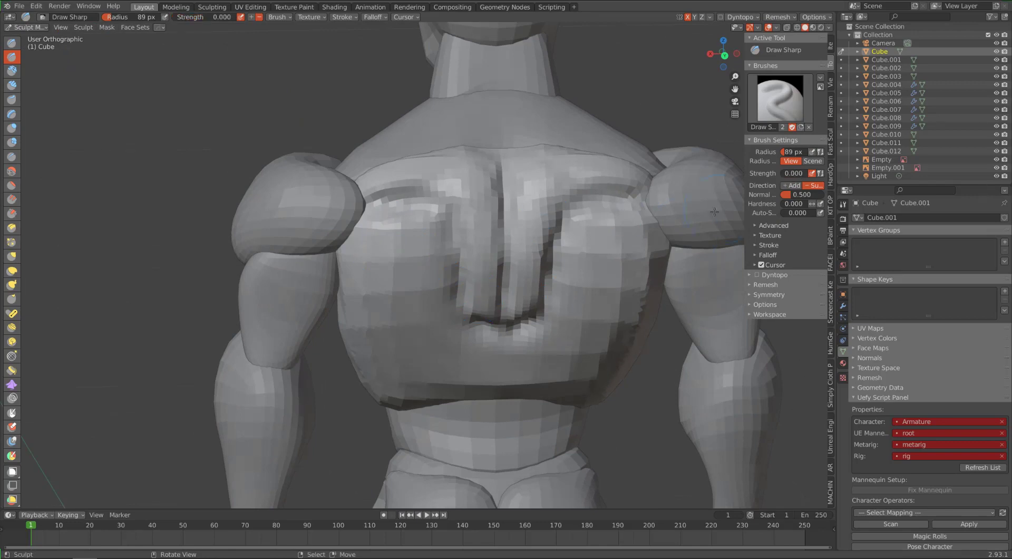
left_click(793, 173)
type(".3")
key("Return")
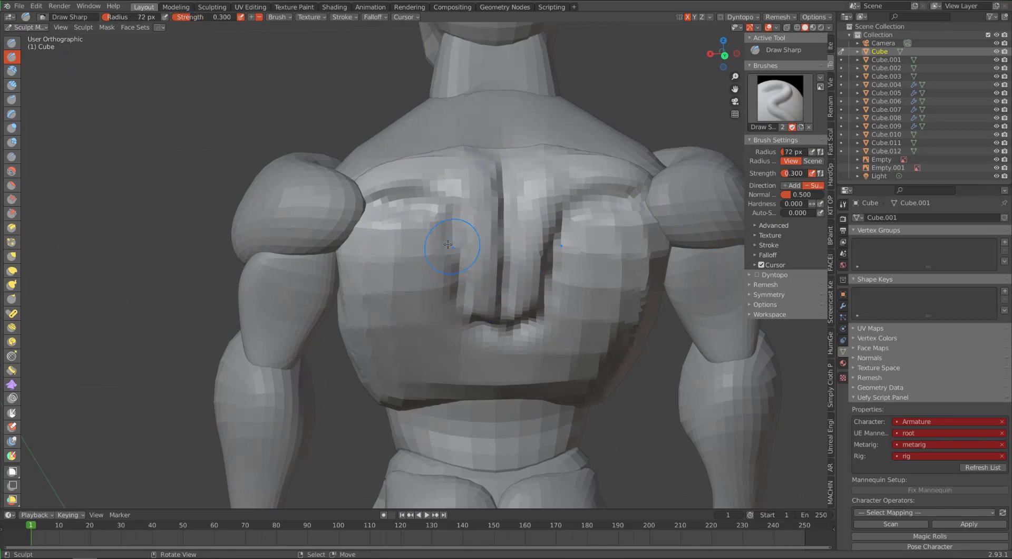
middle_click_drag(448, 244, 427, 217)
key("bracketleft")
left_click_drag(397, 240, 439, 262)
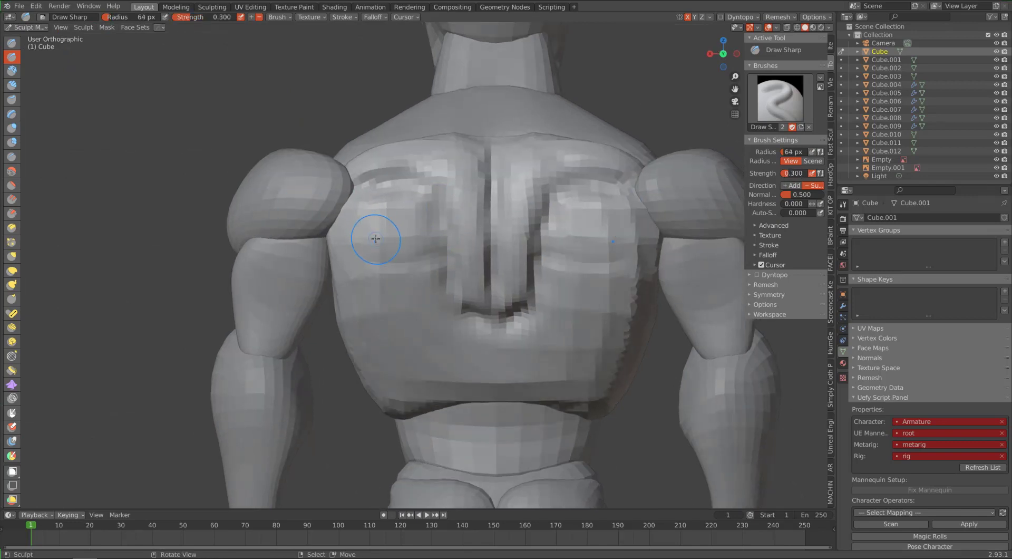
mouse_move(351, 239)
left_mouse_down()
mouse_move(349, 249)
mouse_move(434, 261)
mouse_move(354, 253)
mouse_move(436, 258)
left_mouse_up()
mouse_move(440, 337)
middle_mouse_down()
mouse_move(481, 321)
mouse_move(435, 331)
mouse_move(422, 295)
mouse_move(435, 299)
middle_mouse_up()
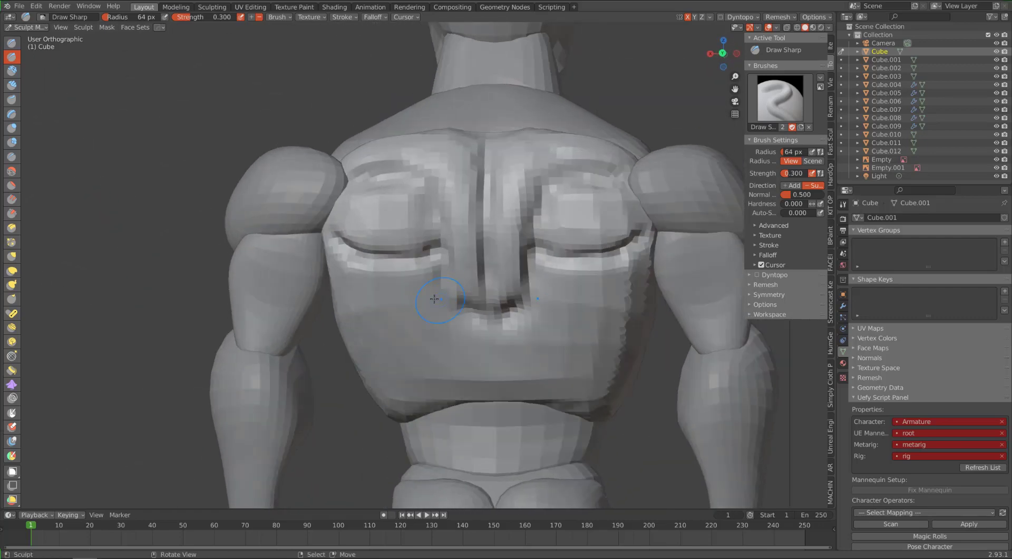
Step: Carve diagonal grooves and a central spine groove down the lower back, and check the torso from below and behind
left_click_drag(468, 330, 425, 407)
left_click_drag(489, 332, 489, 410)
mouse_move(411, 245)
middle_mouse_down()
mouse_move(477, 274)
mouse_move(411, 308)
mouse_move(342, 290)
middle_mouse_up()
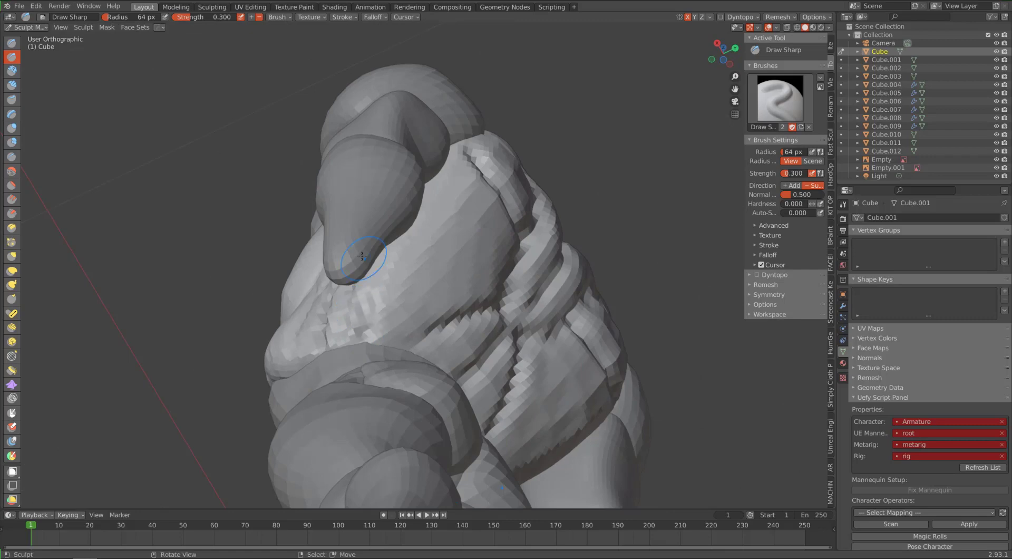
middle_click_drag(362, 256, 408, 348)
mouse_move(385, 305)
middle_mouse_down()
mouse_move(386, 258)
mouse_move(277, 253)
mouse_move(286, 312)
mouse_move(246, 282)
middle_mouse_up()
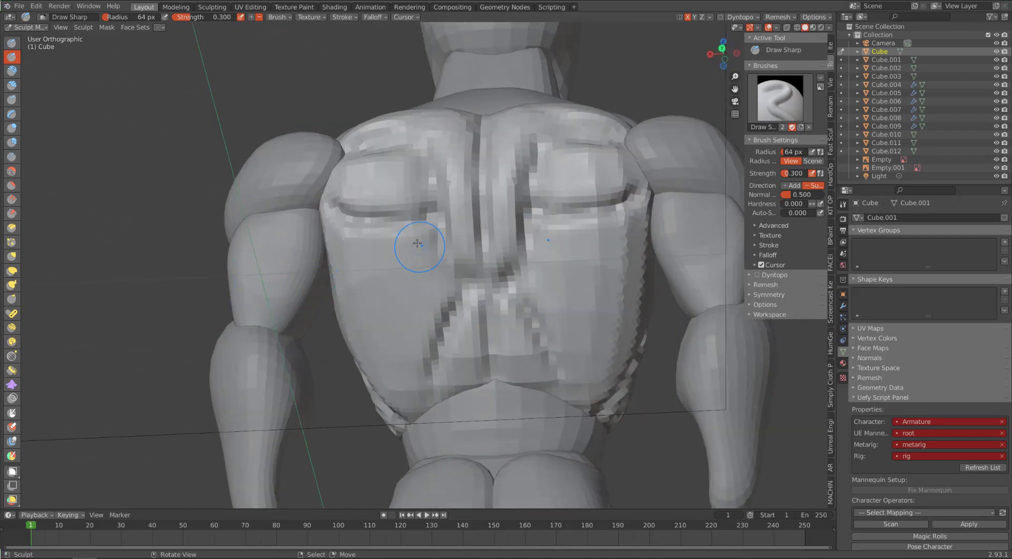
Step: Enlarge the brush radius to 204 px and smooth the carved grooves across the shoulder blades, spine and lower back
key("f")
left_click(471, 320)
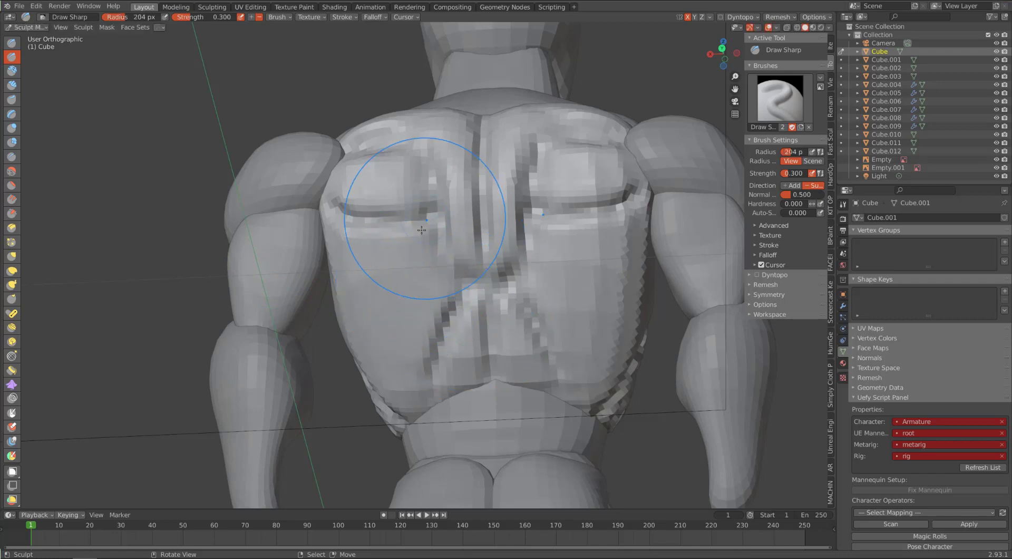
middle_click_drag(422, 217, 432, 269)
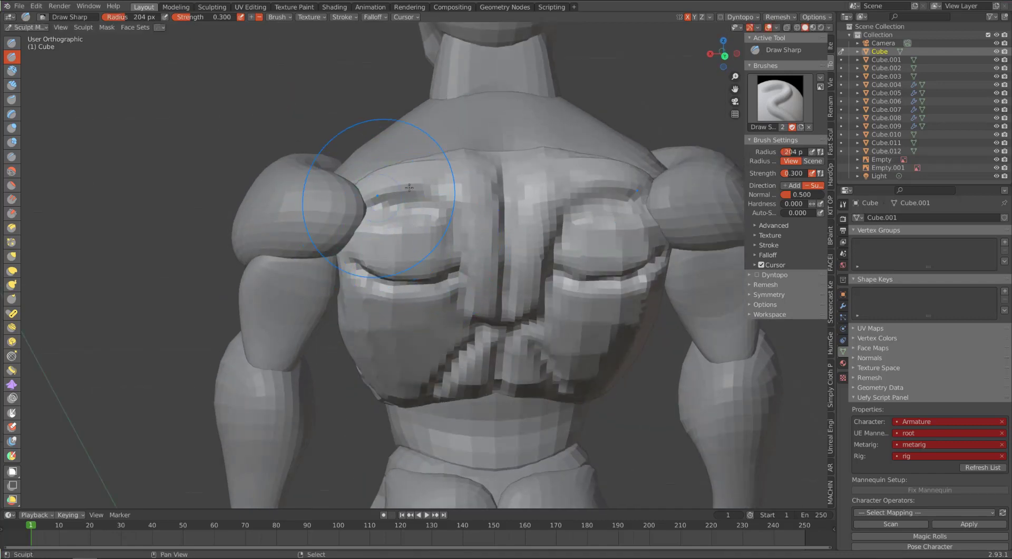
mouse_move(369, 190)
middle_mouse_down()
mouse_move(456, 172)
mouse_move(397, 189)
middle_mouse_up()
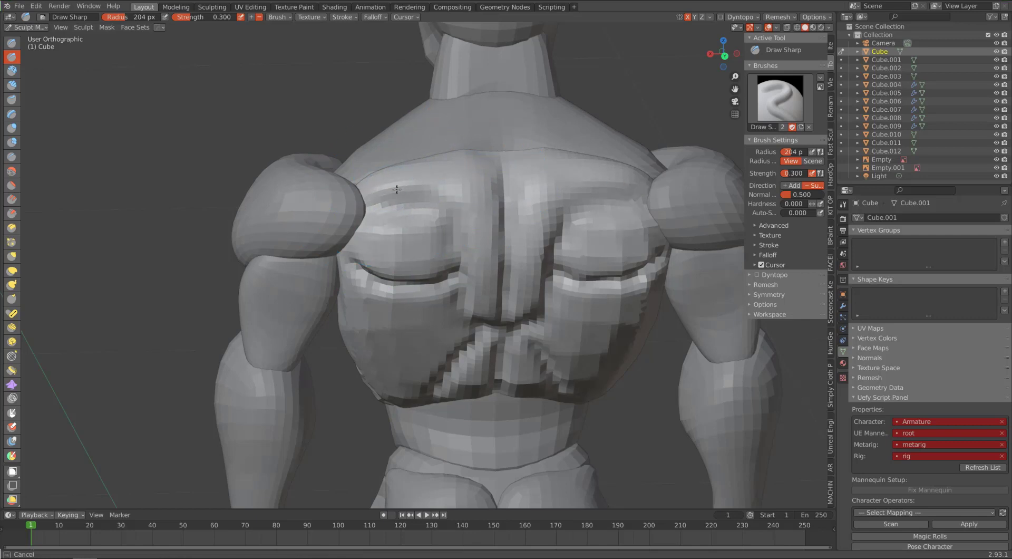
middle_click_drag(417, 227, 457, 187)
left_click_drag(457, 186, 465, 267)
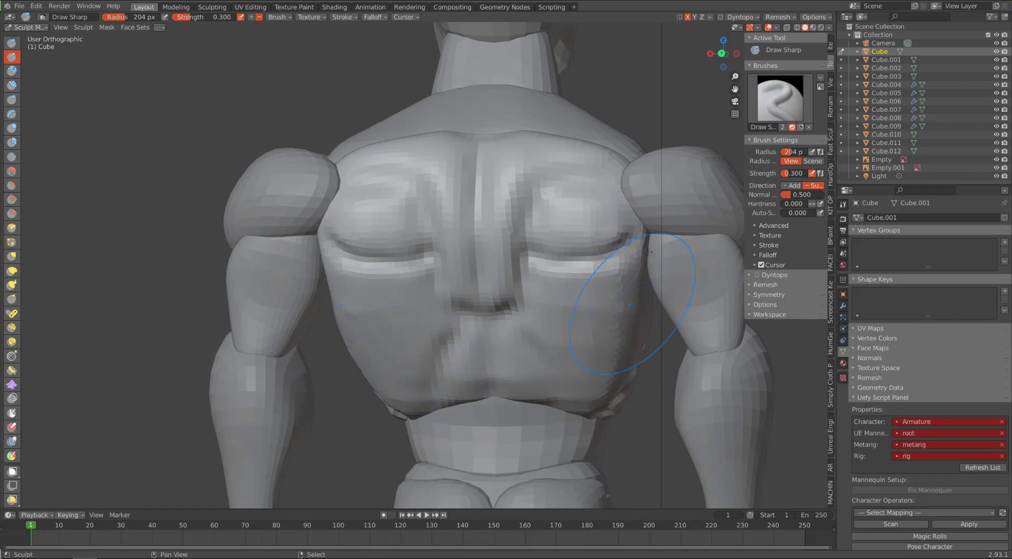
mouse_move(458, 106)
middle_mouse_down()
mouse_move(418, 129)
mouse_move(502, 257)
middle_mouse_up()
left_click_drag(503, 257, 520, 273)
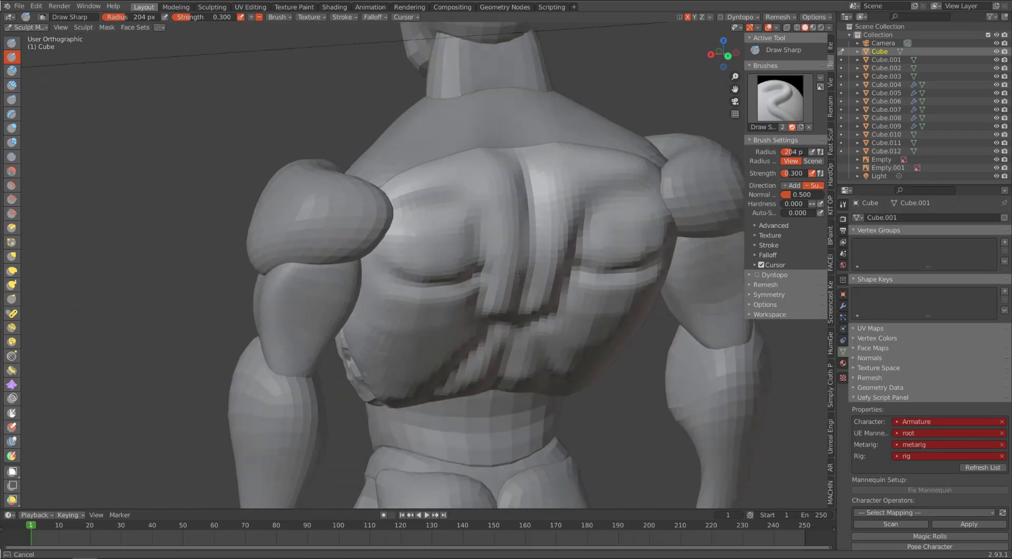
Step: Smooth the lats and the serratus grooves along the rib cage's side, checking the result from front and back
middle_click_drag(406, 284, 366, 244)
mouse_move(430, 315)
left_mouse_down("shift")
mouse_move(385, 385)
mouse_move(347, 341)
left_mouse_up("shift")
left_click_drag(342, 302, 330, 331, "shift")
mouse_move(272, 212)
middle_mouse_down()
mouse_move(295, 208)
mouse_move(271, 192)
mouse_move(283, 244)
middle_mouse_up()
left_click_drag(331, 298, 358, 279, "shift")
left_click_drag(364, 281, 384, 283, "shift")
mouse_move(386, 282)
left_mouse_down("shift")
mouse_move(372, 276)
mouse_move(384, 282)
left_mouse_up("shift")
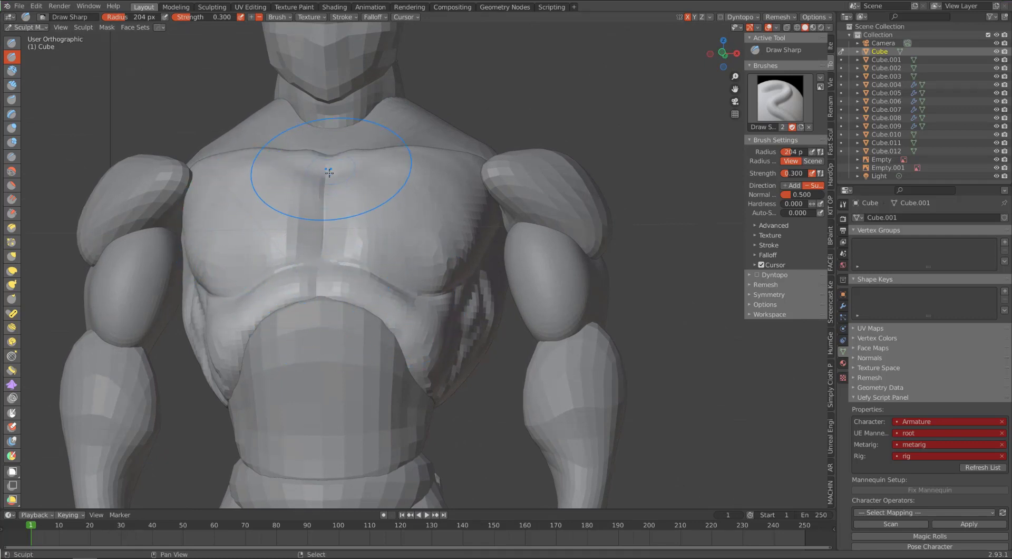
mouse_move(222, 215)
left_mouse_down("alt")
mouse_move(245, 216)
mouse_move(219, 233)
mouse_move(315, 306)
left_mouse_up("alt")
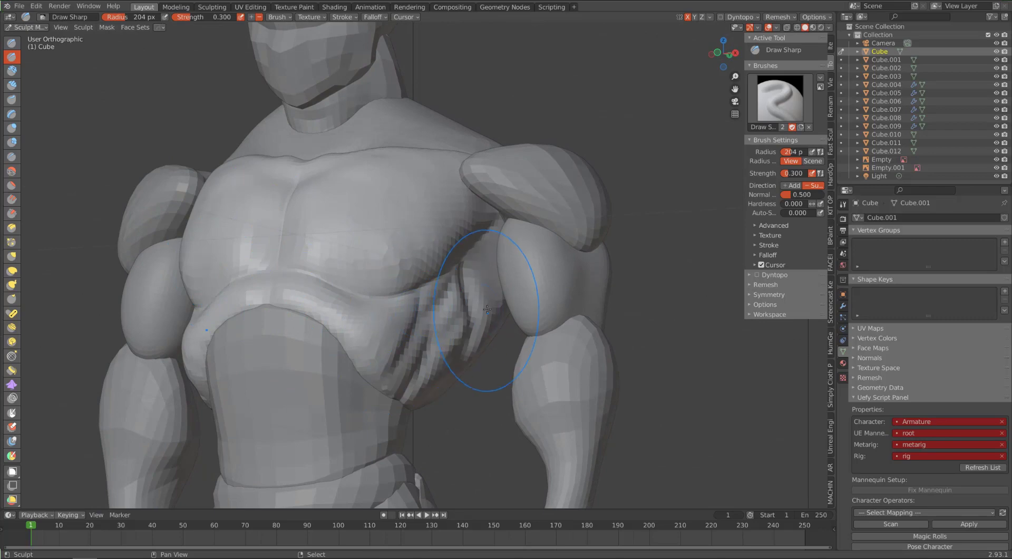
mouse_move(398, 232)
left_mouse_down("alt")
mouse_move(267, 271)
mouse_move(181, 210)
left_mouse_up("alt")
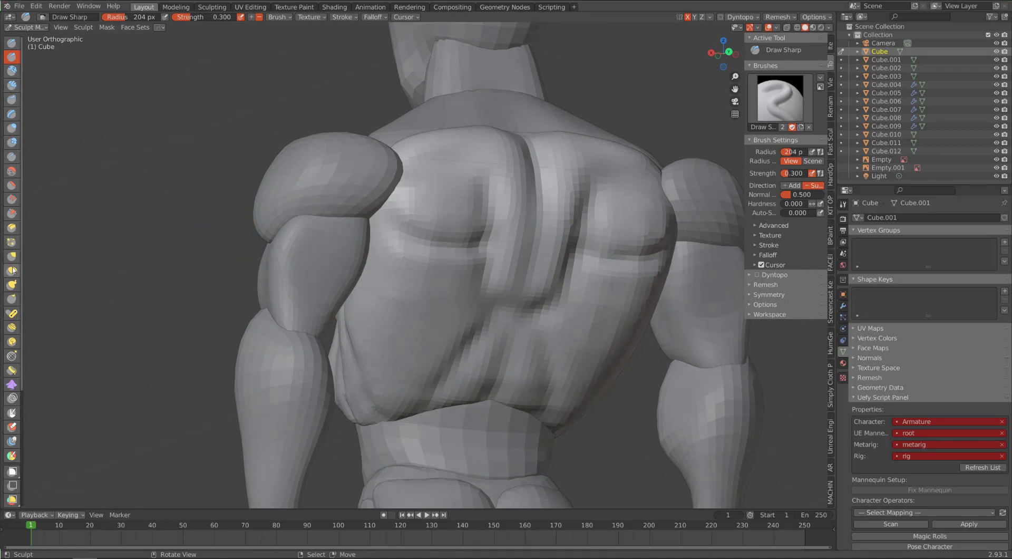
Step: Sharpen the spine groove and the crease above the shoulder blades using the Pinch brush at 56 px
left_click(12, 244)
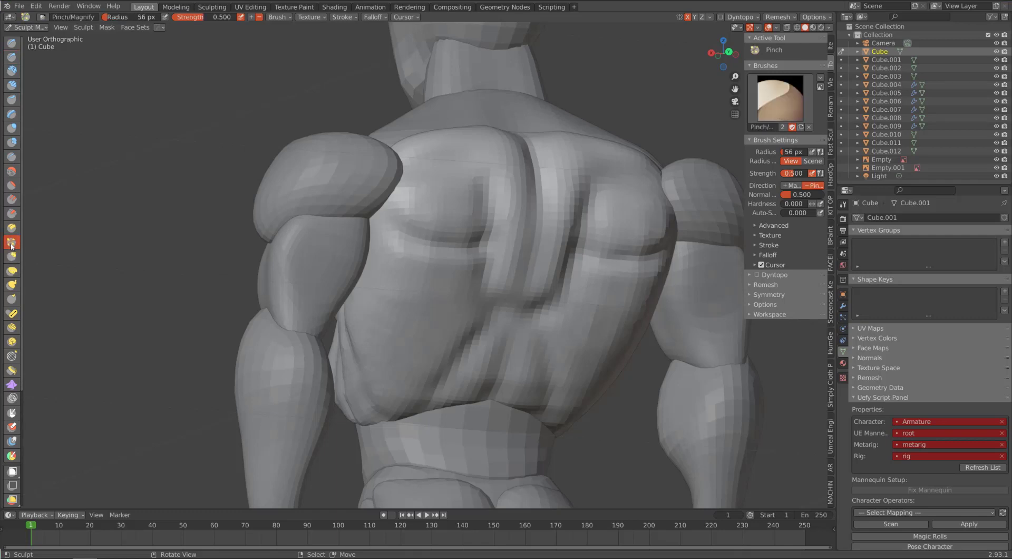
mouse_move(520, 232)
left_mouse_down("alt")
mouse_move(472, 221)
mouse_move(462, 147)
mouse_move(466, 158)
left_mouse_up("alt")
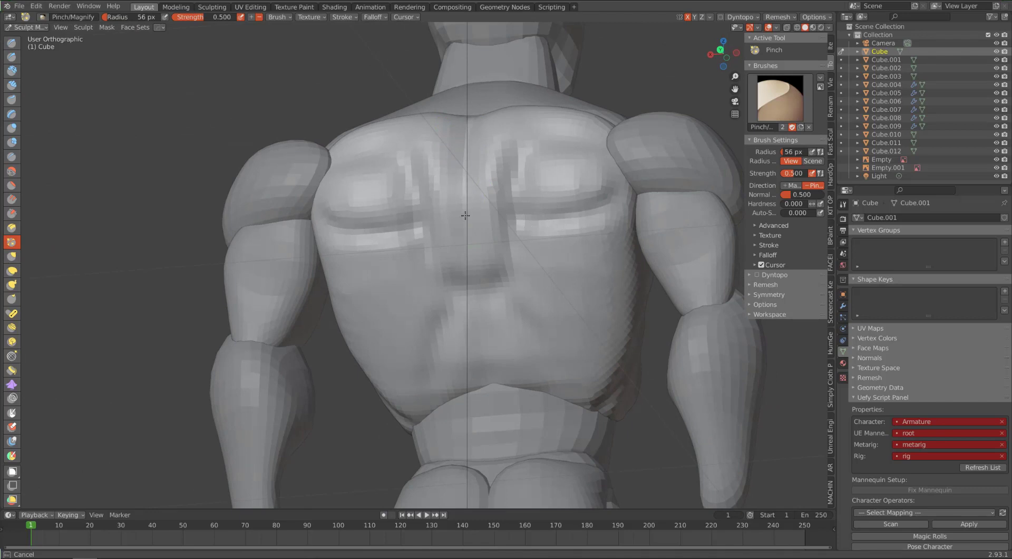
middle_click_drag(465, 186, 484, 194)
left_click_drag(502, 220, 499, 259)
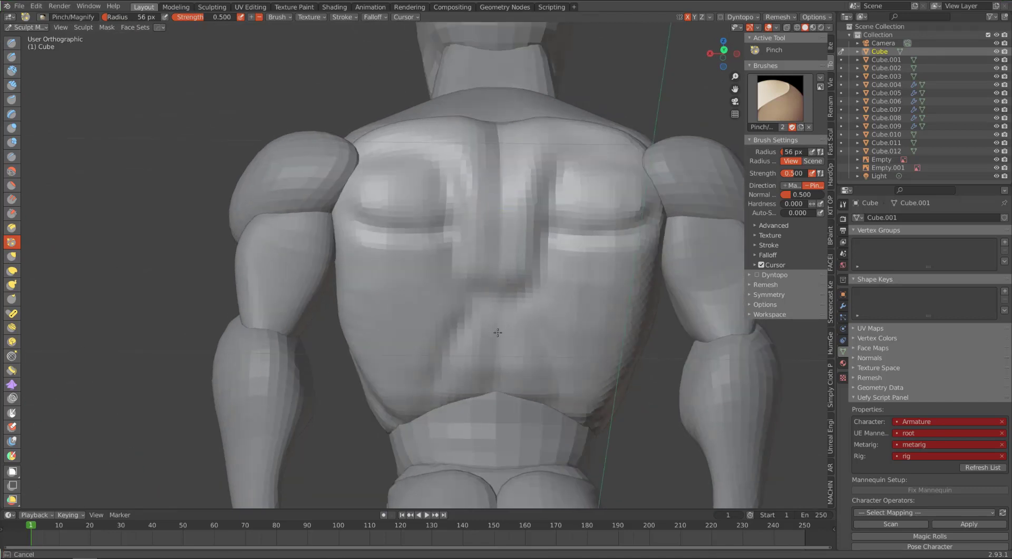
middle_click_drag(406, 282, 381, 289)
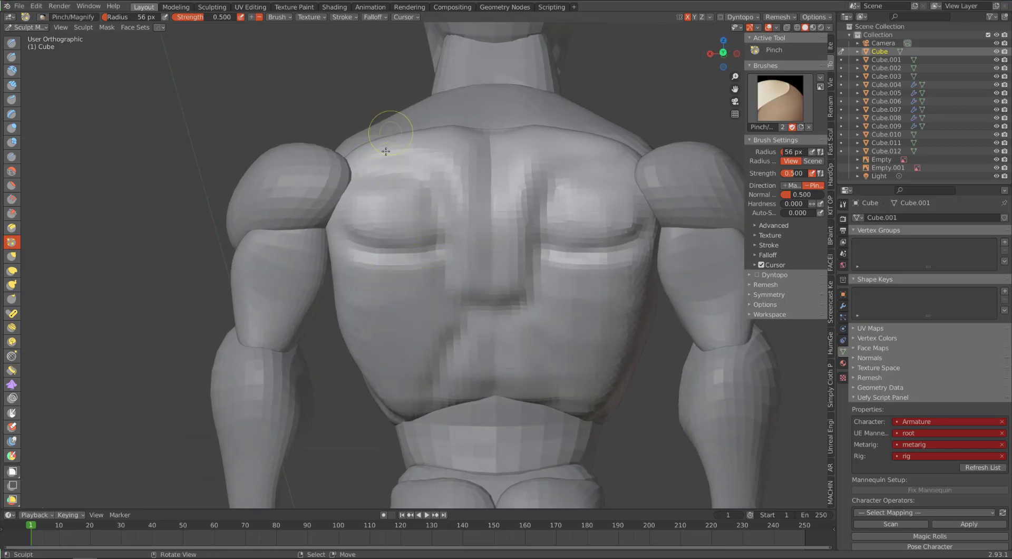
mouse_move(360, 172)
left_mouse_down()
mouse_move(406, 171)
mouse_move(443, 192)
left_mouse_up()
Step: Increase the Pinch radius to 102 px and tighten the shoulder blades' inner and lower creases and the base of the spinal columns
key("bracketright")
key("bracketright")
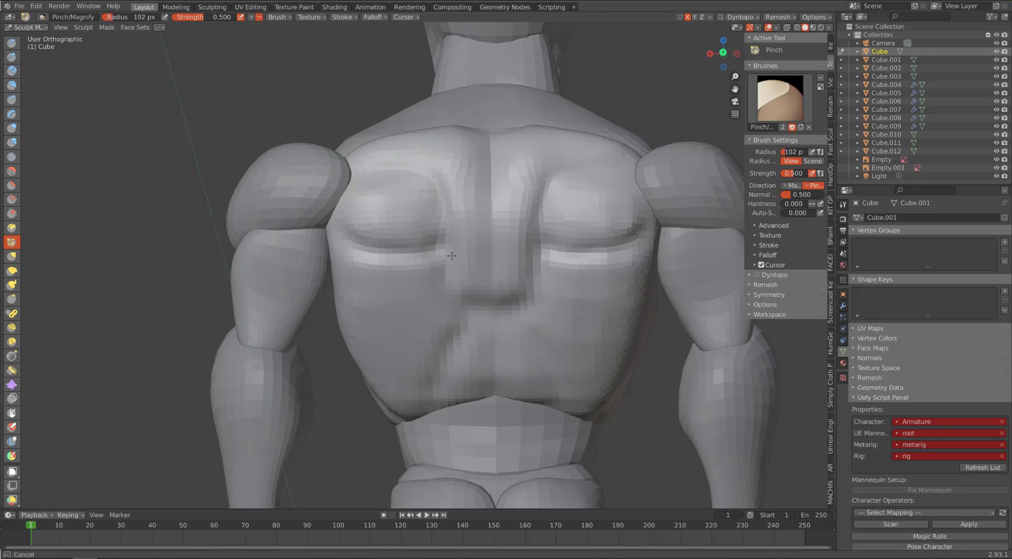
left_click_drag(452, 255, 450, 243)
mouse_move(459, 277)
left_mouse_down()
mouse_move(452, 253)
mouse_move(485, 323)
mouse_move(473, 292)
left_mouse_up()
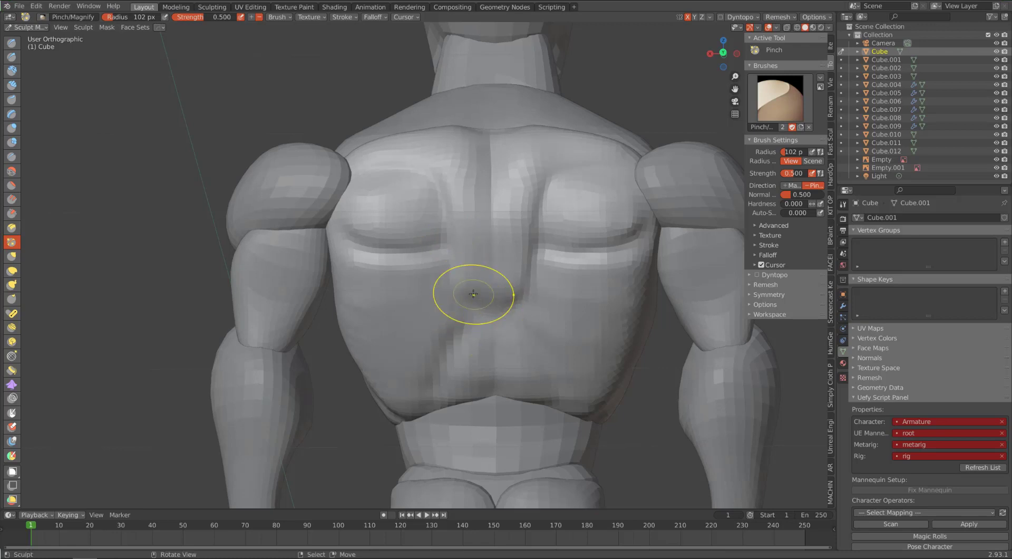
left_click_drag(433, 248, 350, 247)
Step: Pinch the diagonal lower back grooves into sharper creases and inspect the back
mouse_move(332, 181)
middle_mouse_down()
mouse_move(387, 206)
mouse_move(363, 180)
middle_mouse_up()
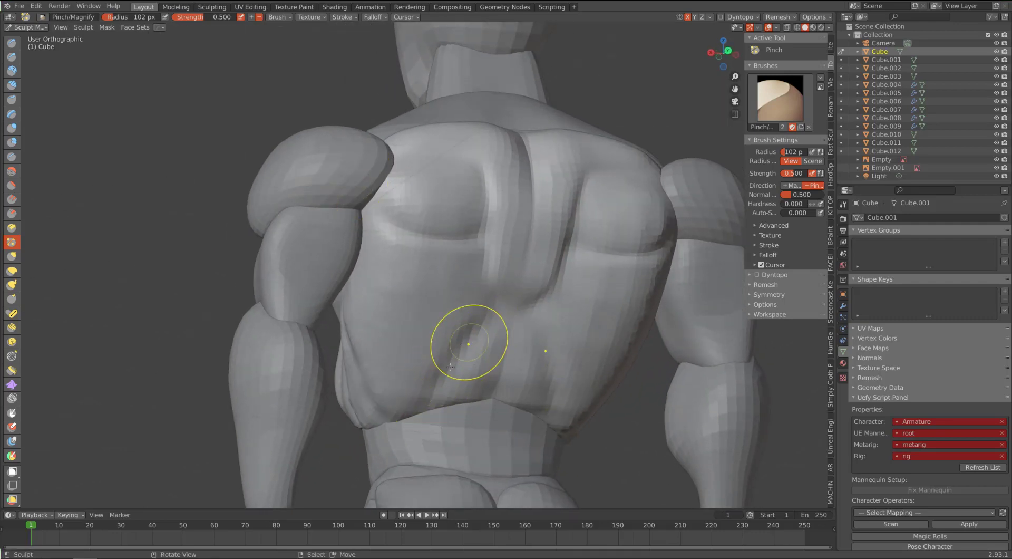
mouse_move(450, 367)
left_mouse_down()
mouse_move(496, 390)
mouse_move(488, 384)
left_mouse_up()
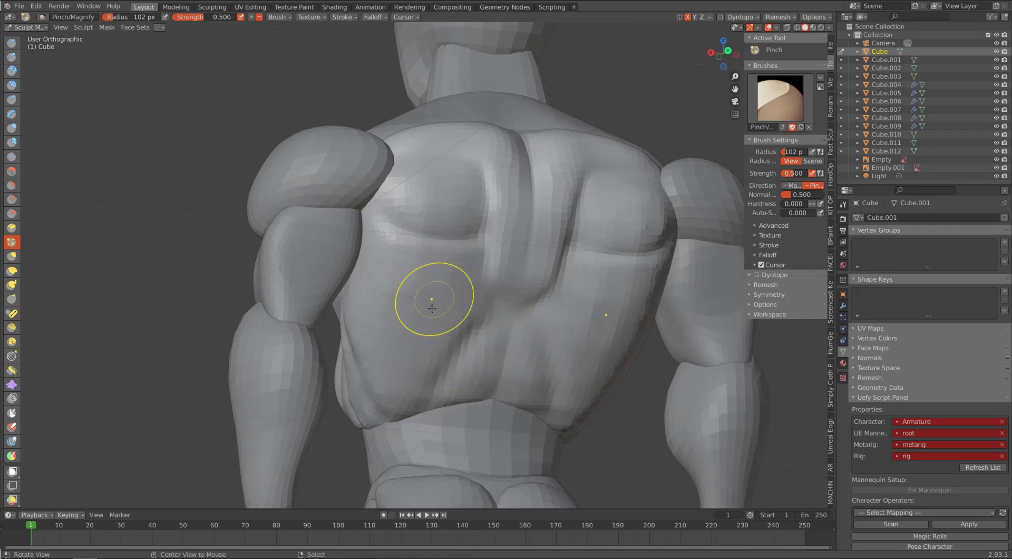
mouse_move(429, 294)
middle_mouse_down()
mouse_move(402, 294)
mouse_move(423, 322)
mouse_move(411, 300)
mouse_move(443, 287)
mouse_move(454, 295)
mouse_move(436, 305)
mouse_move(331, 302)
middle_mouse_up()
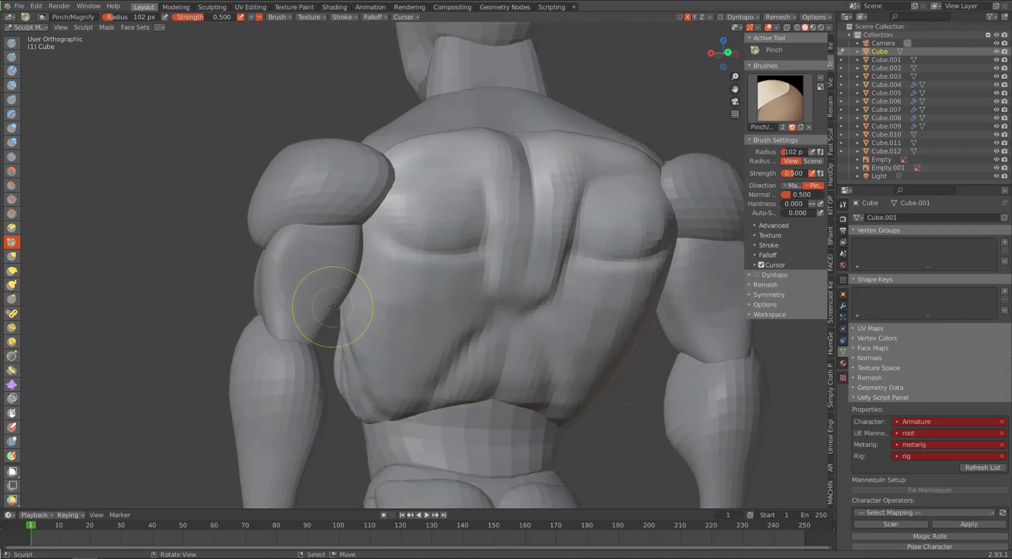
Step: Switch sculpting to the abdomen piece and examine it from the front
mouse_move(418, 308)
middle_mouse_down()
mouse_move(281, 274)
mouse_move(317, 316)
mouse_move(384, 317)
middle_mouse_up()
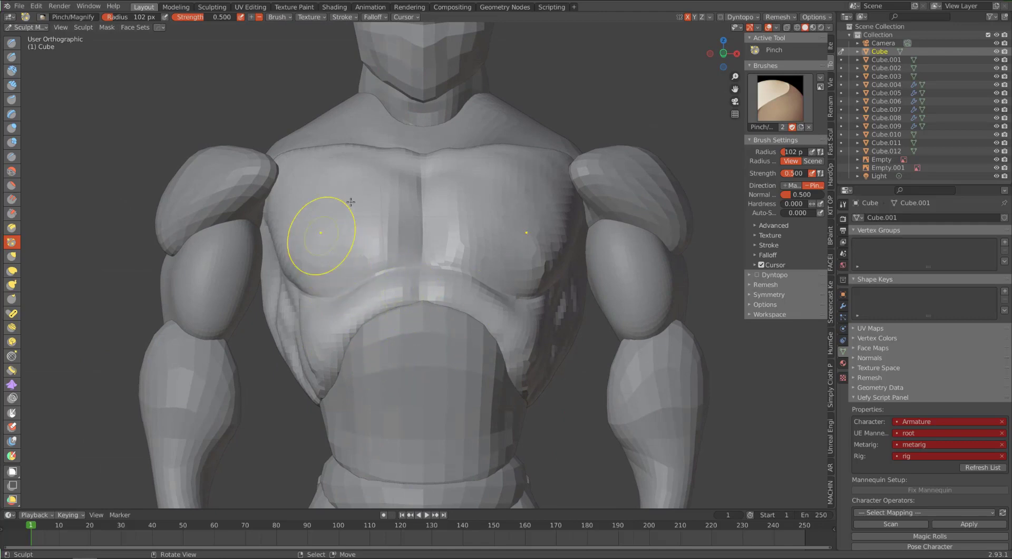
key("alt+q")
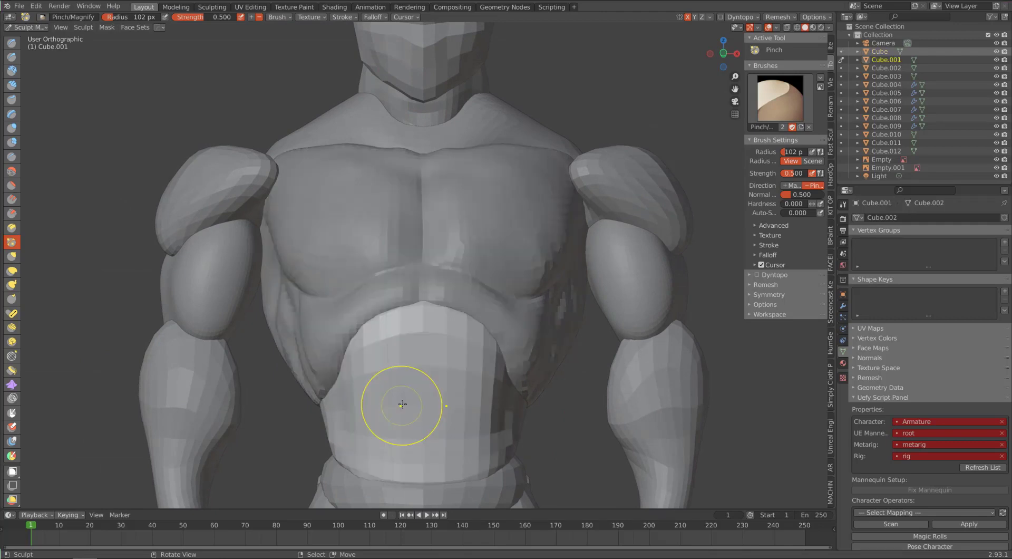
mouse_move(402, 403)
middle_mouse_down()
mouse_move(387, 409)
mouse_move(381, 397)
middle_mouse_up()
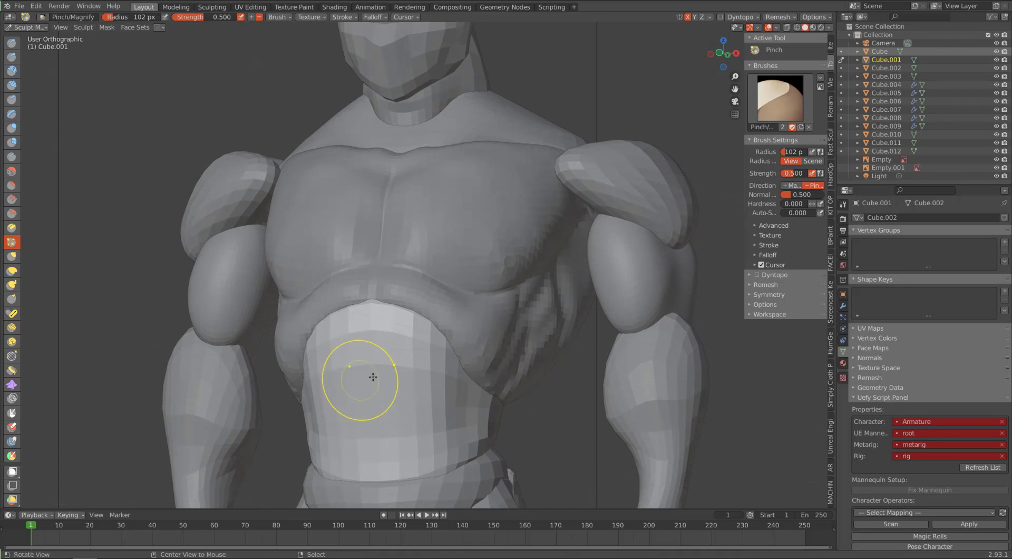
middle_click_drag(362, 373, 357, 328)
mouse_move(427, 298)
middle_mouse_down()
mouse_move(429, 316)
mouse_move(410, 293)
middle_mouse_up()
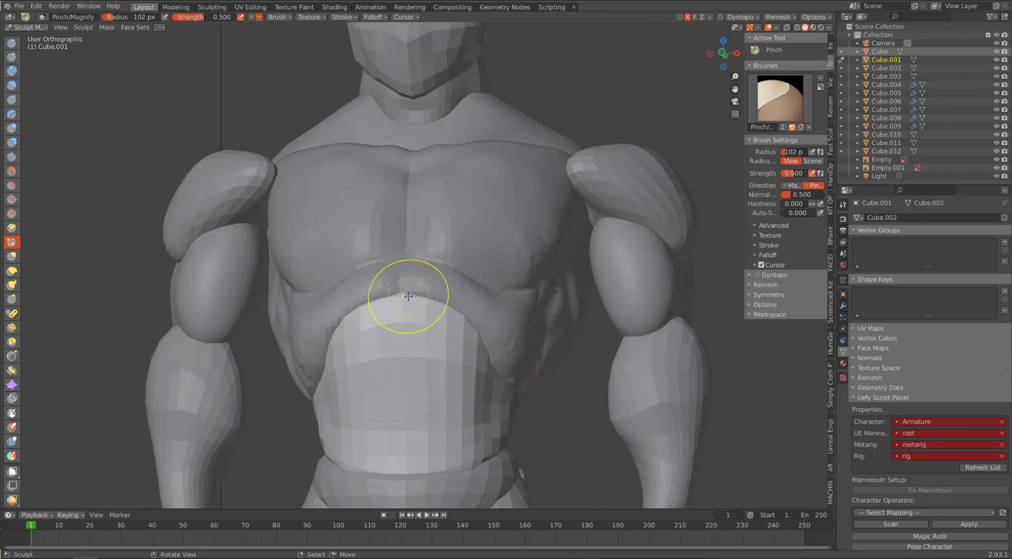
Step: Remesh the abdomen with a 0.05 m voxel size and inspect its surface from the side and front
left_click(773, 17)
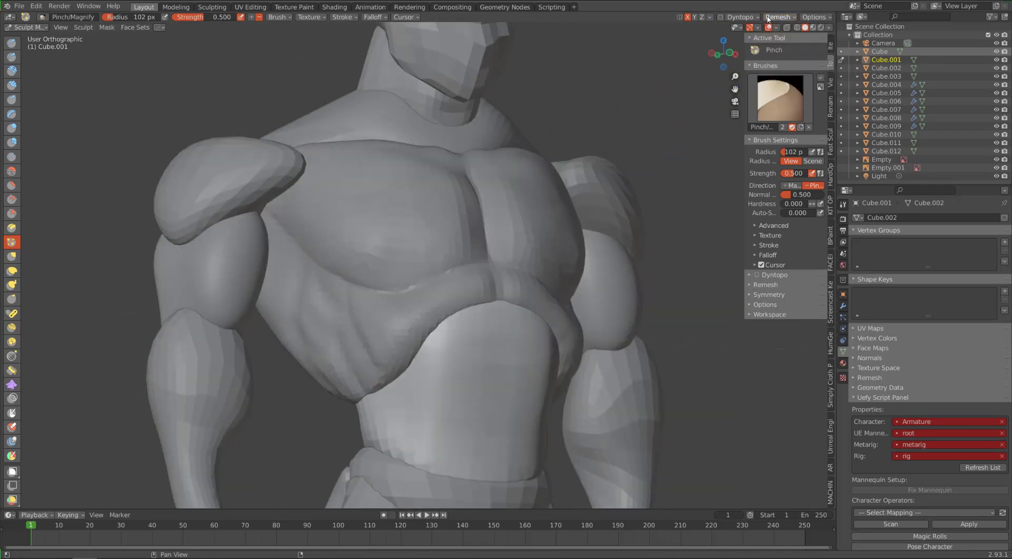
left_click(768, 19)
left_click(756, 97)
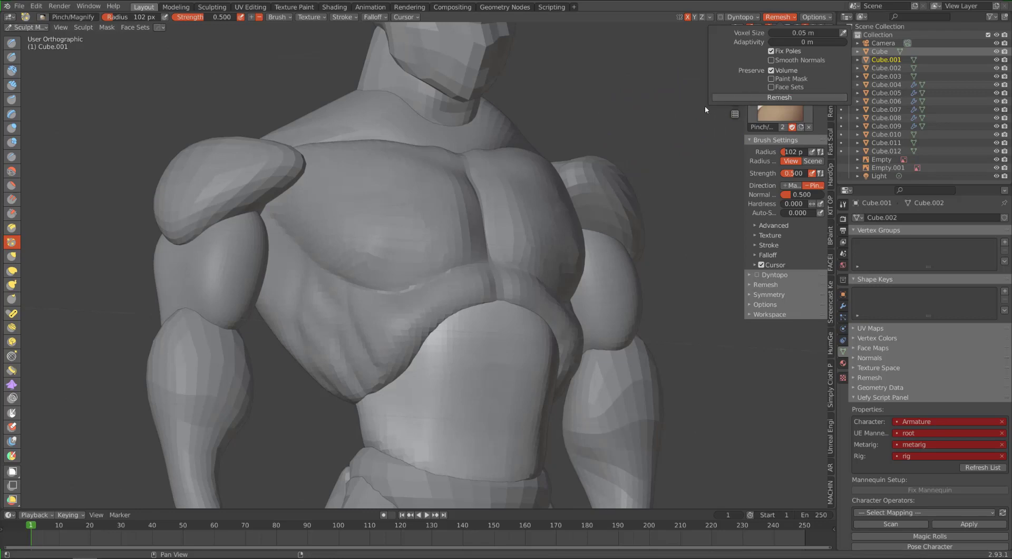
mouse_move(536, 140)
middle_mouse_down()
mouse_move(397, 146)
mouse_move(410, 148)
middle_mouse_up()
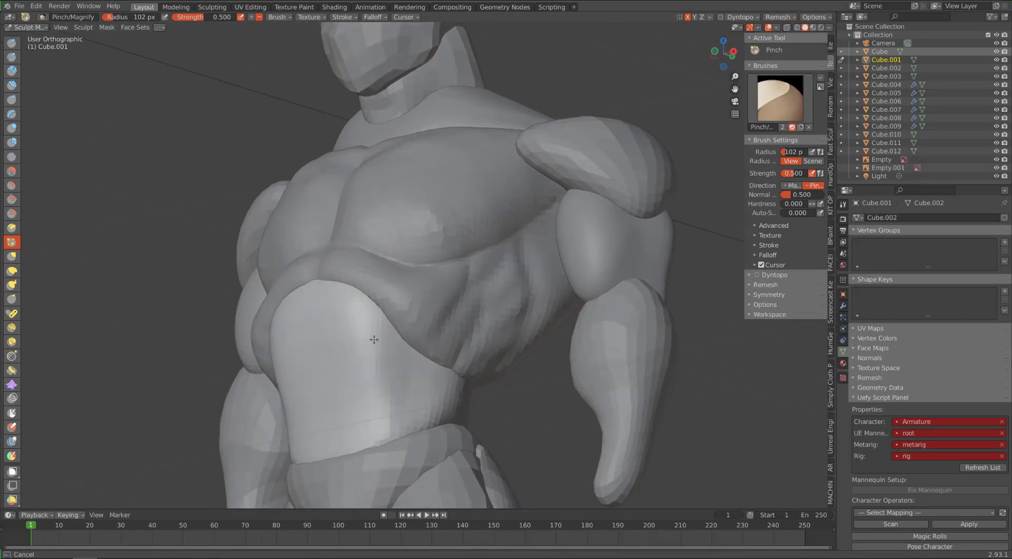
mouse_move(357, 380)
middle_mouse_down()
mouse_move(362, 315)
mouse_move(355, 327)
mouse_move(339, 319)
middle_mouse_up()
mouse_move(426, 226)
left_mouse_down()
mouse_move(400, 280)
mouse_move(384, 245)
left_mouse_up()
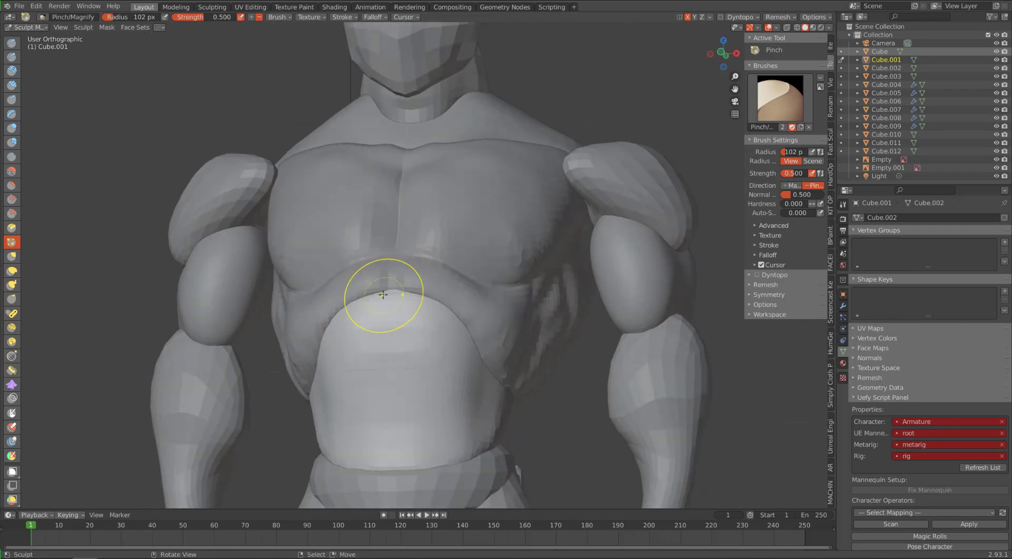
Step: Carve the abdomen's vertical midline and the grooves around the abs with a small Draw Sharp brush, up to 40 px, following the front reference
left_click(12, 57)
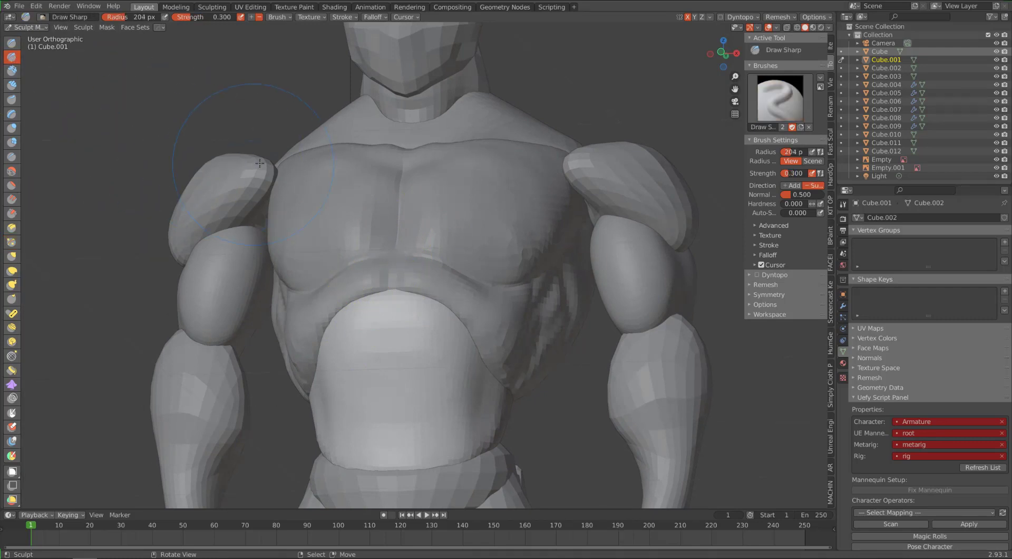
key("bracketleft")
key("bracketleft")
key("bracketleft")
key("bracketleft")
key("bracketleft")
key("bracketleft")
key("bracketleft")
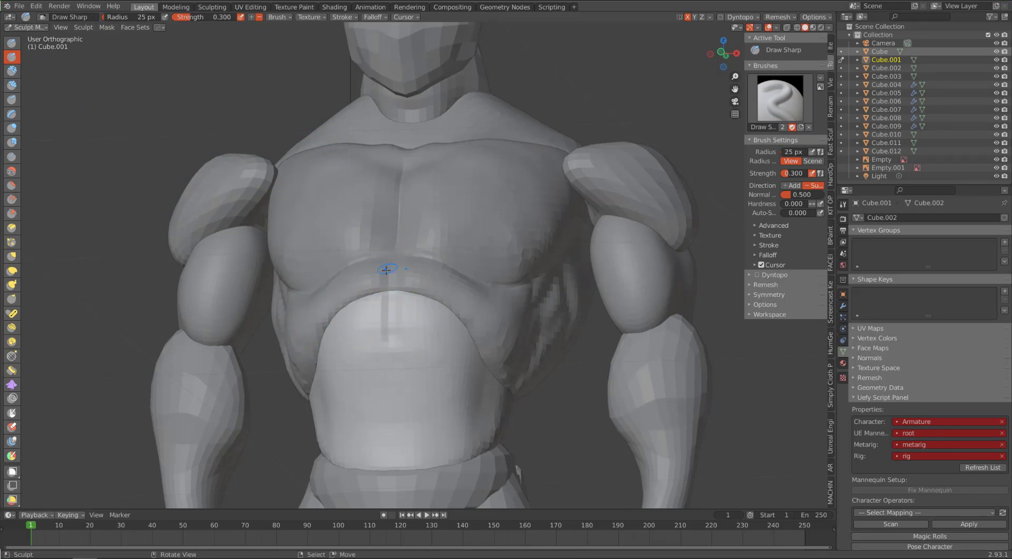
middle_click_drag(387, 270, 430, 323)
mouse_move(434, 380)
middle_mouse_down()
mouse_move(368, 362)
mouse_move(381, 346)
mouse_move(422, 451)
middle_mouse_up()
key("KP_1")
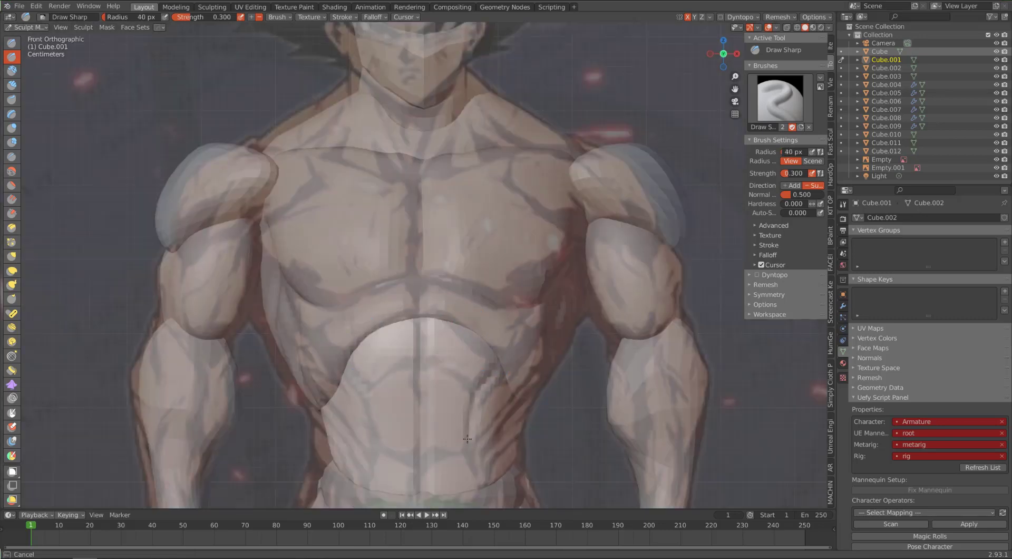
mouse_move(386, 357)
middle_mouse_down()
mouse_move(449, 367)
mouse_move(444, 390)
mouse_move(420, 396)
middle_mouse_up()
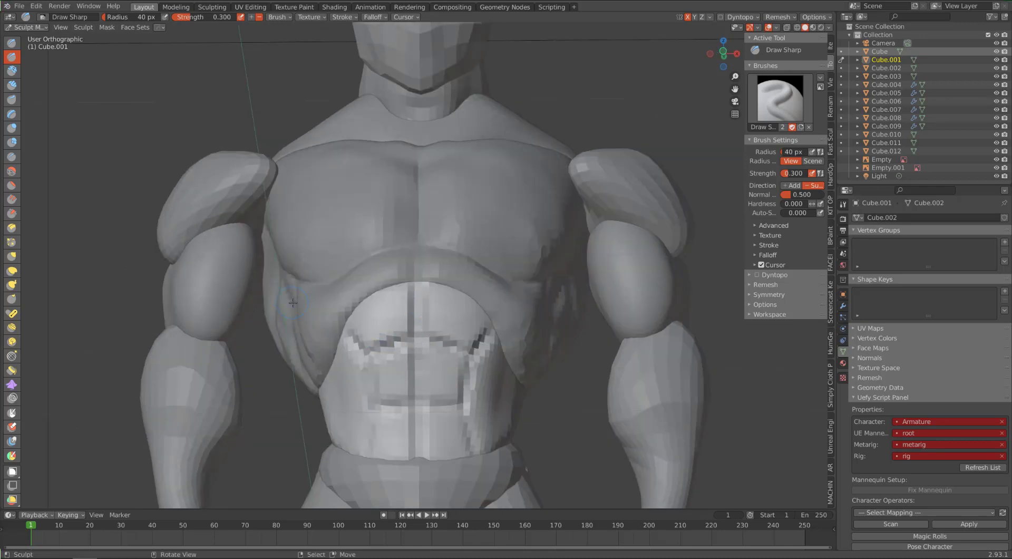
Step: Choose the Clay Strips brush, add a Multires modifier to the abdomen and subdivide it to level 6
key("c")
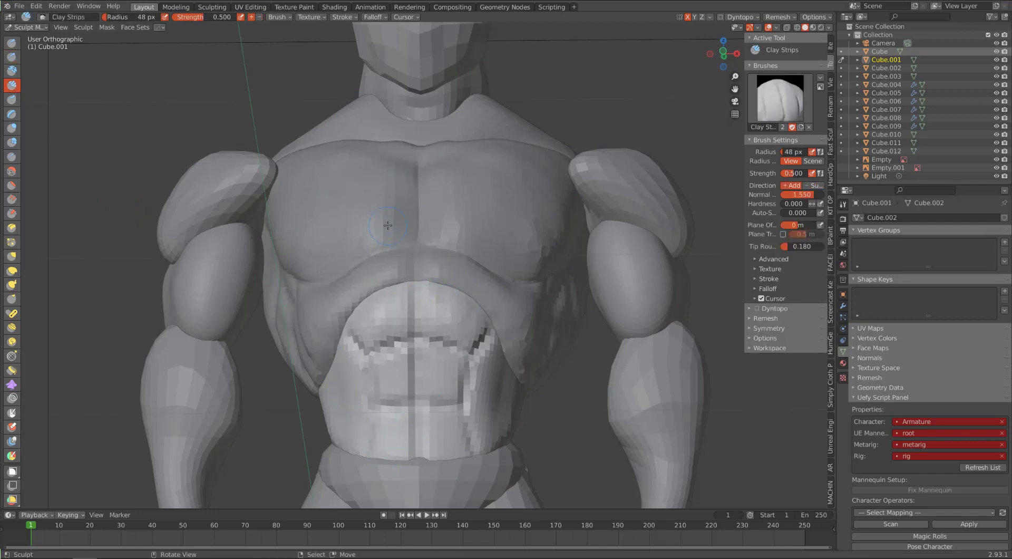
left_click(843, 306)
left_click(859, 217)
left_click(805, 323)
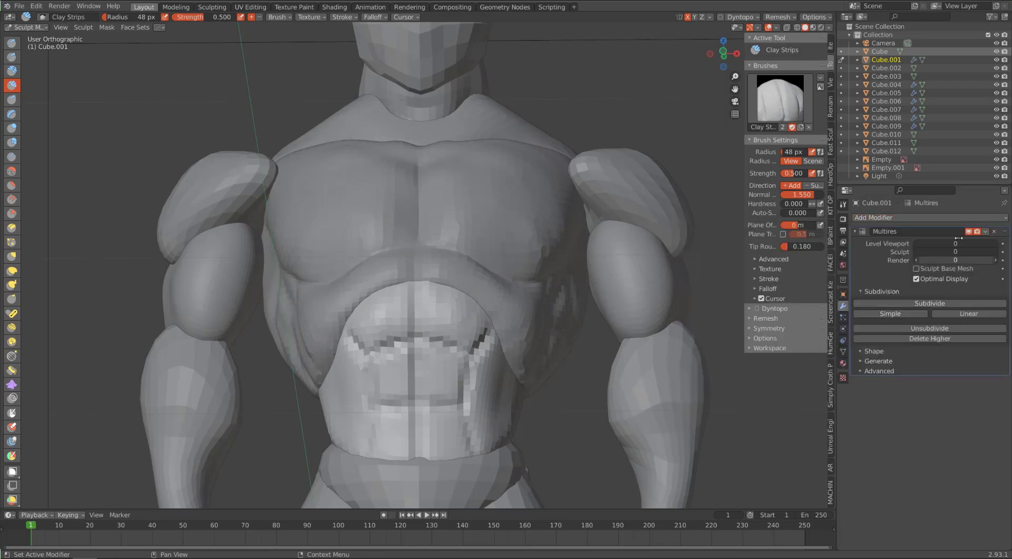
left_click(919, 303)
left_click(919, 303)
left_click(919, 303)
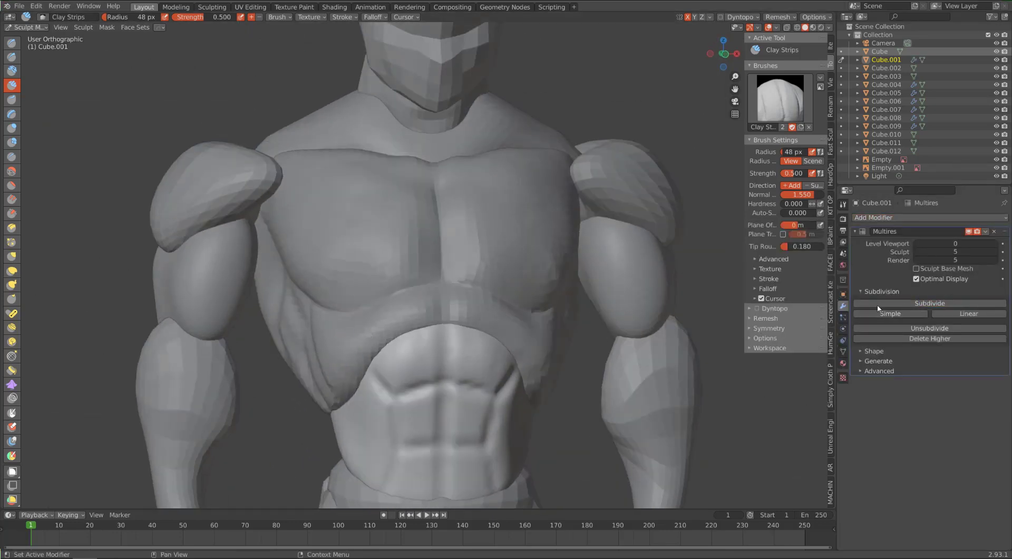
left_click(878, 304)
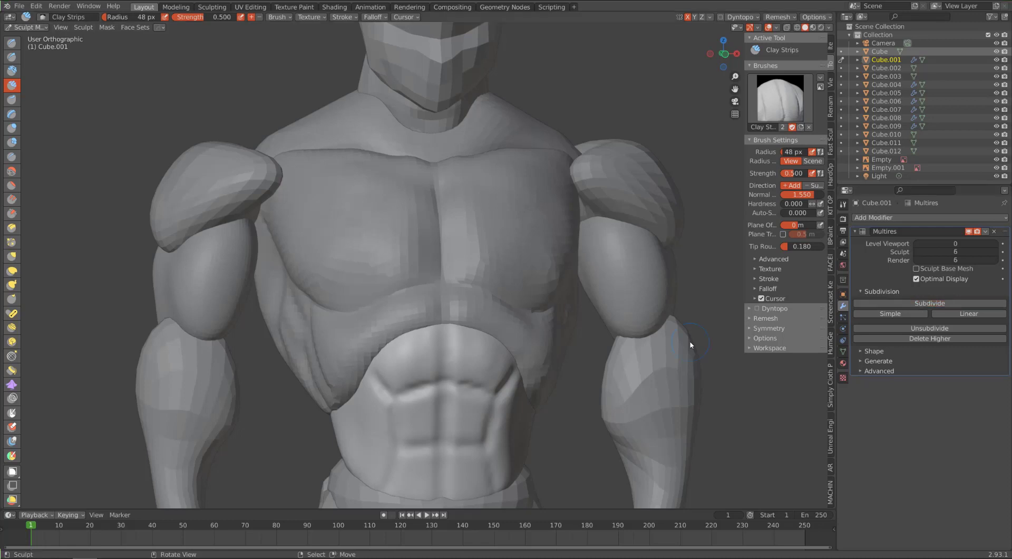
Step: Try building up vertical muscle strips down the front of the abdomen with Clay Strips at 48 px
mouse_move(420, 365)
middle_mouse_down()
mouse_move(343, 355)
mouse_move(389, 372)
middle_mouse_up()
mouse_move(389, 372)
left_mouse_down()
mouse_move(379, 437)
mouse_move(385, 403)
left_mouse_up()
left_click_drag(373, 343, 382, 382)
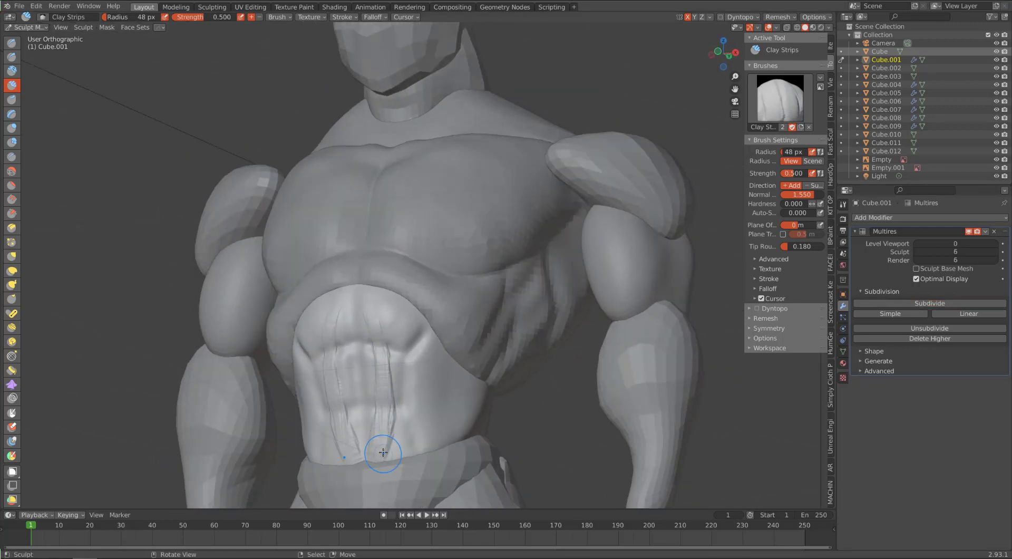
mouse_move(422, 324)
left_mouse_down()
mouse_move(400, 359)
mouse_move(392, 419)
left_mouse_up()
left_click_drag(438, 354, 420, 452)
left_click_drag(401, 312, 379, 413)
left_click_drag(364, 299, 370, 414)
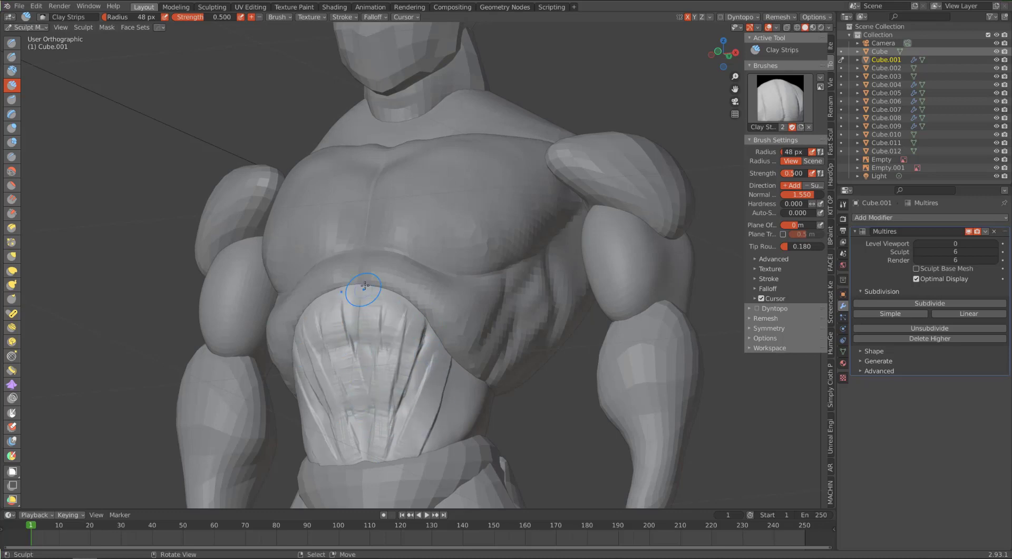
Step: Try crossing diagonal clay strips over the abdomen's side, and remove the Multires modifier from the abdomen
left_click_drag(443, 434, 450, 380)
middle_click_drag(412, 391, 403, 313)
middle_click_drag(642, 367, 583, 366)
mouse_move(372, 330)
left_mouse_down()
mouse_move(365, 443)
mouse_move(373, 461)
left_mouse_up()
left_click_drag(446, 438, 351, 340)
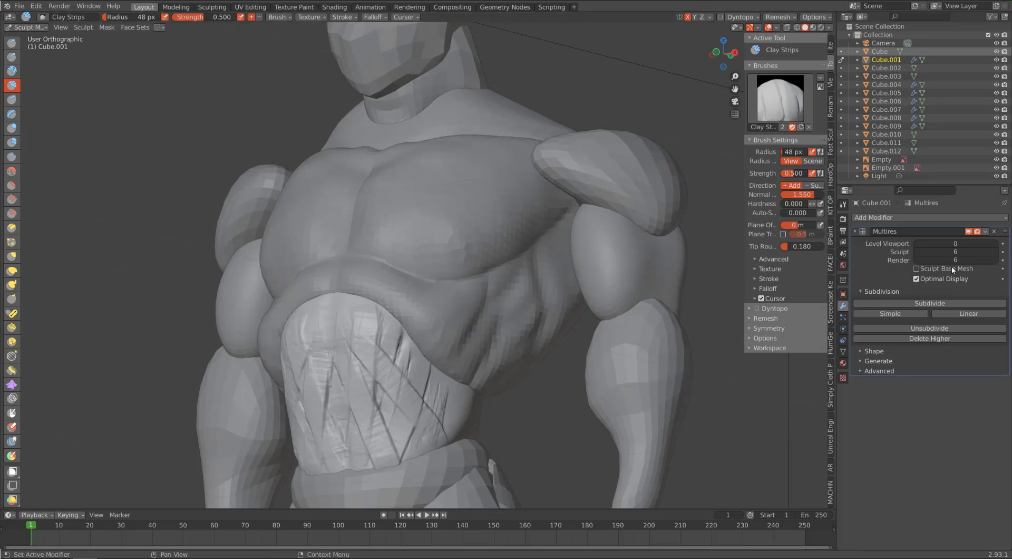
left_click(994, 232)
middle_click_drag(474, 284, 418, 294)
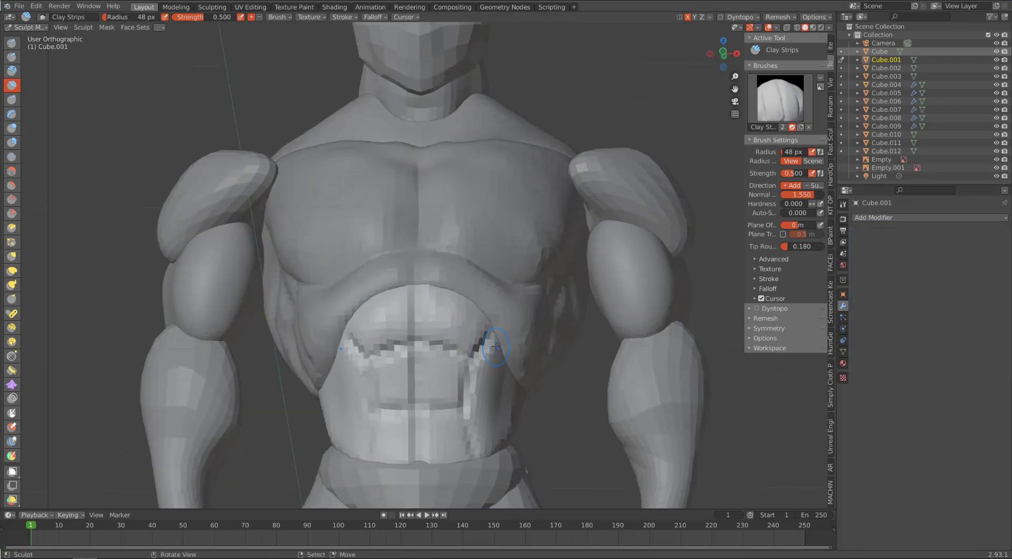
Step: Add clay to the abs and pull the abdomen's front profile toward the side reference with Grab at 127 px
left_click_drag(429, 352, 457, 448)
middle_click_drag(456, 448, 253, 377, "alt")
key("g")
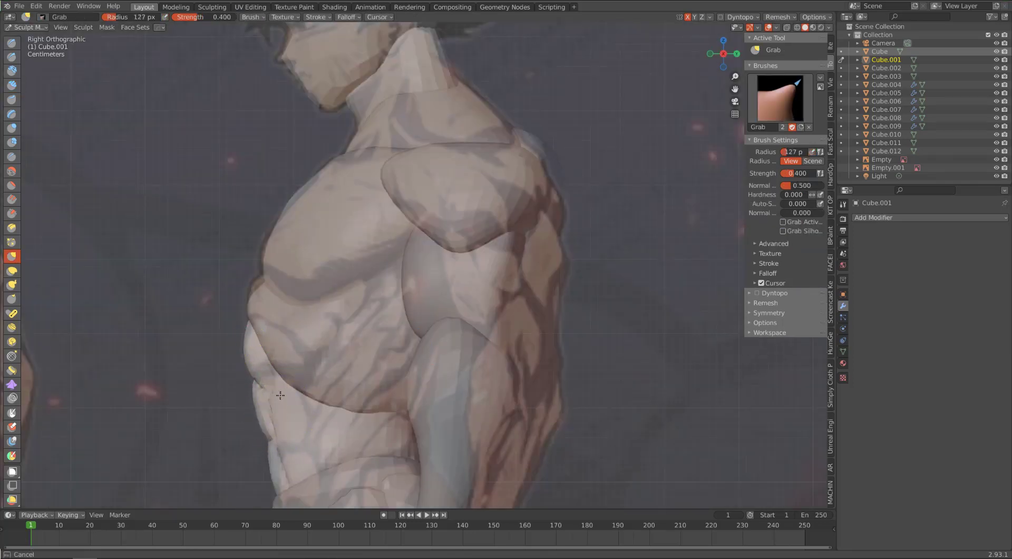
mouse_move(289, 417)
left_mouse_down()
mouse_move(302, 454)
mouse_move(290, 395)
left_mouse_up()
left_click_drag(290, 395, 251, 347)
mouse_move(251, 348)
middle_mouse_down()
mouse_move(286, 355)
mouse_move(316, 345)
mouse_move(319, 319)
middle_mouse_up()
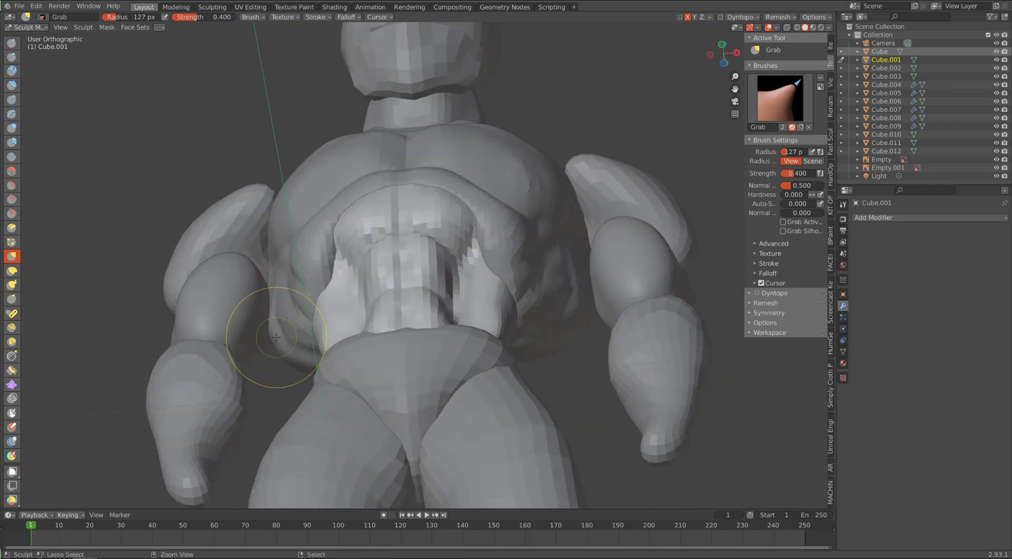
Step: Undo the last two edits and reshape the abdomen's front and sides using Grab with a radius of 122 px
key("ctrl+z")
key("ctrl+z")
middle_click_drag(427, 301, 382, 277)
left_click(359, 276)
mouse_move(386, 281)
left_mouse_down()
mouse_move(393, 291)
mouse_move(394, 262)
left_mouse_up()
key("f")
left_click(451, 249)
mouse_move(452, 249)
left_mouse_down("alt")
mouse_move(469, 154)
mouse_move(504, 125)
mouse_move(339, 294)
mouse_move(468, 230)
left_mouse_up("alt")
middle_click_drag(468, 230, 429, 227)
Step: Build up the muscle along the abdomen's sides using Clay Strips at 48 px
key("c")
mouse_move(500, 297)
left_mouse_down()
mouse_move(486, 354)
mouse_move(495, 352)
left_mouse_up()
left_click_drag(488, 302, 497, 348)
middle_click_drag(497, 337, 434, 364)
mouse_move(434, 364)
left_mouse_down()
mouse_move(450, 443)
mouse_move(305, 427)
left_mouse_up()
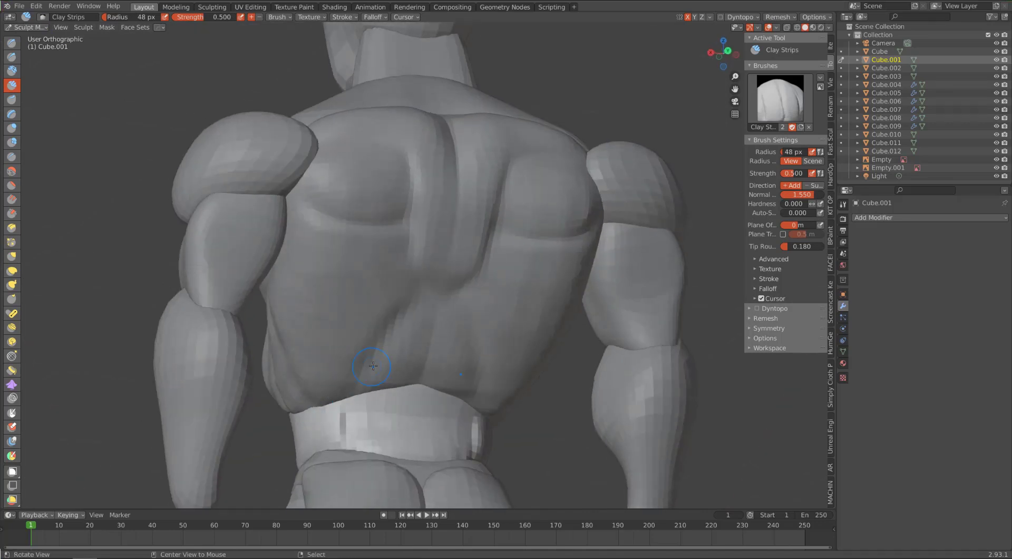
Step: Add muscle columns to the abdomen's lower back, and extend them upward on the torso's lower back
left_click_drag(372, 361, 354, 369, "alt")
mouse_move(393, 422)
left_mouse_down("alt")
mouse_move(303, 330)
mouse_move(372, 351)
left_mouse_up("alt")
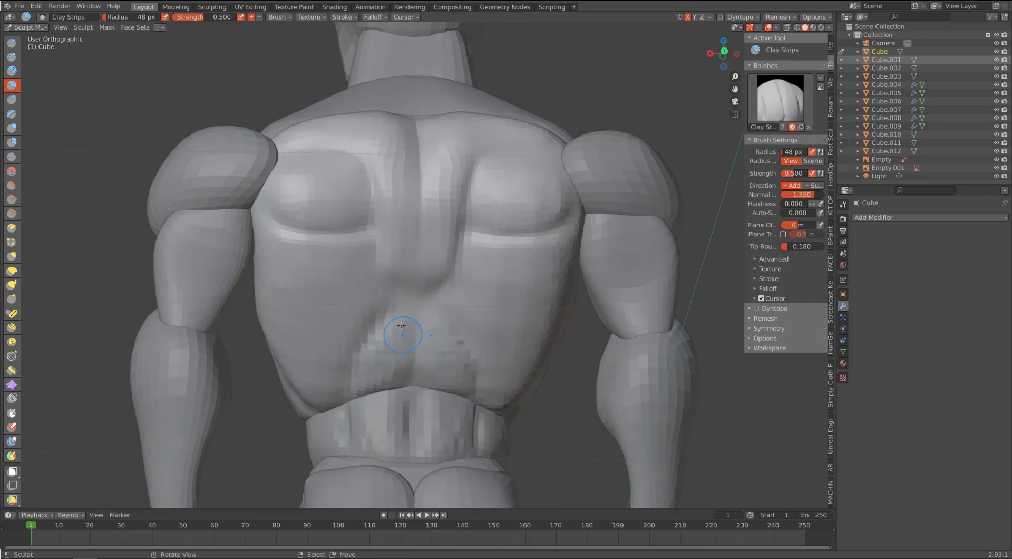
mouse_move(380, 437)
left_mouse_down("alt")
mouse_move(448, 369)
mouse_move(412, 293)
mouse_move(384, 328)
mouse_move(411, 335)
left_mouse_up("alt")
key("d")
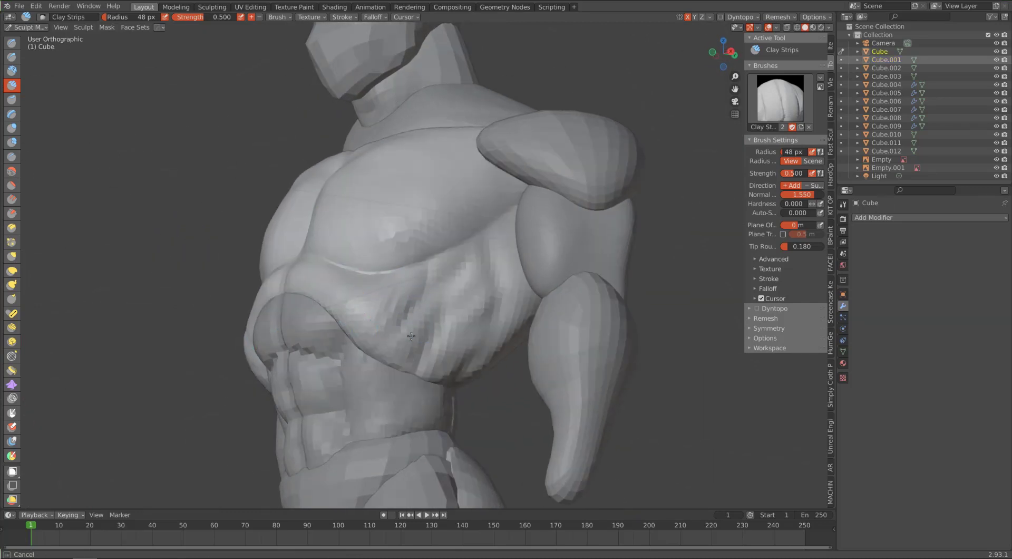
Step: Switch sculpting back to the abdomen, build up the oblique muscles and compare them with the front reference
left_click(381, 369)
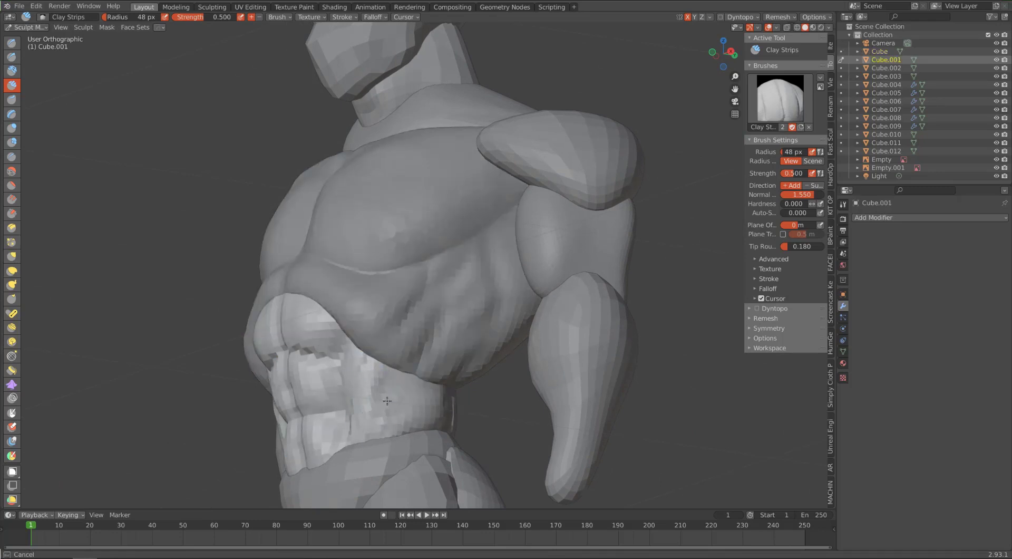
left_click_drag(372, 340, 458, 426, "alt")
key("KP_1")
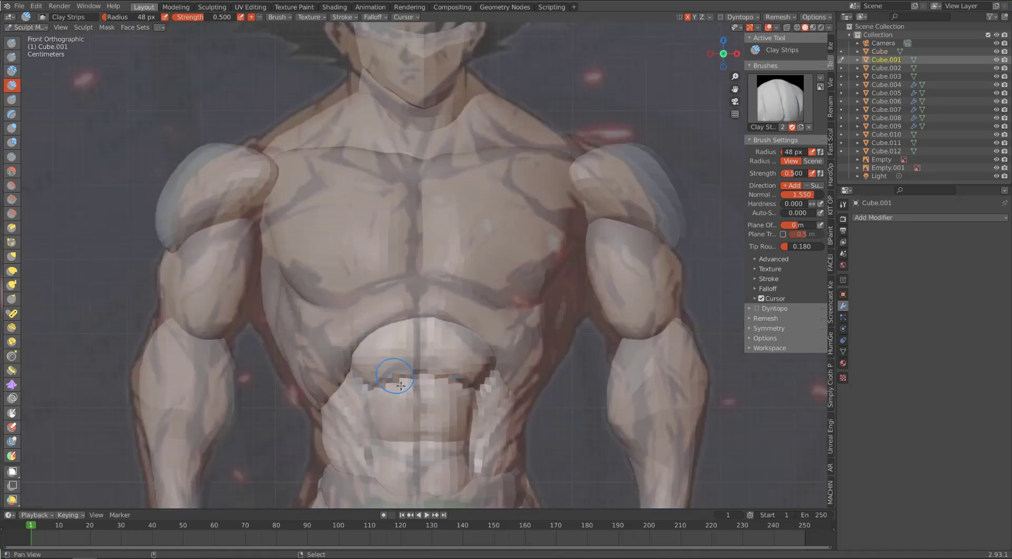
Step: Switch sculpting to the pelvis piece and remesh it with a 0.05 m voxel size
left_click_drag(392, 495, 395, 361, "alt+shift")
left_click_drag(337, 349, 317, 342, "alt")
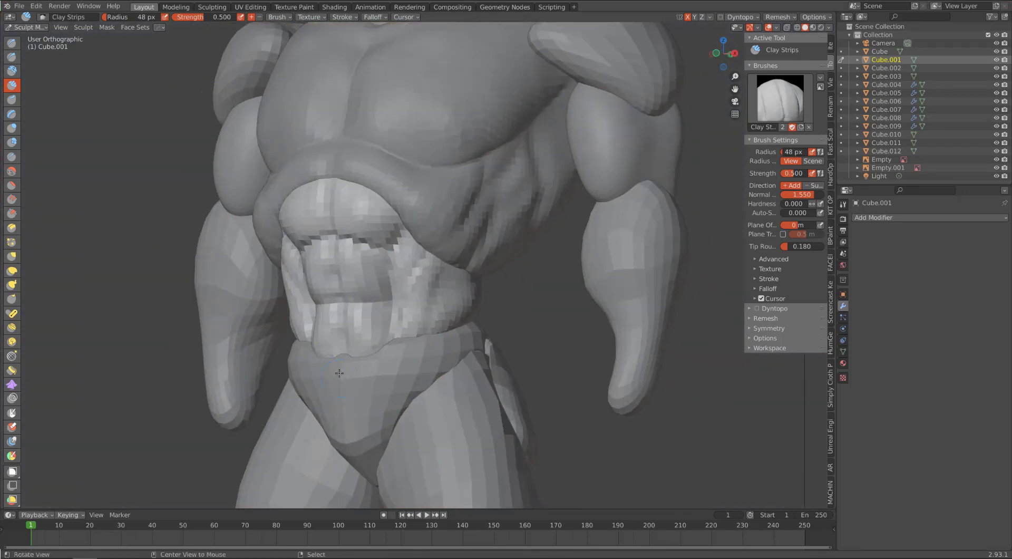
left_click(342, 352)
left_click(777, 17)
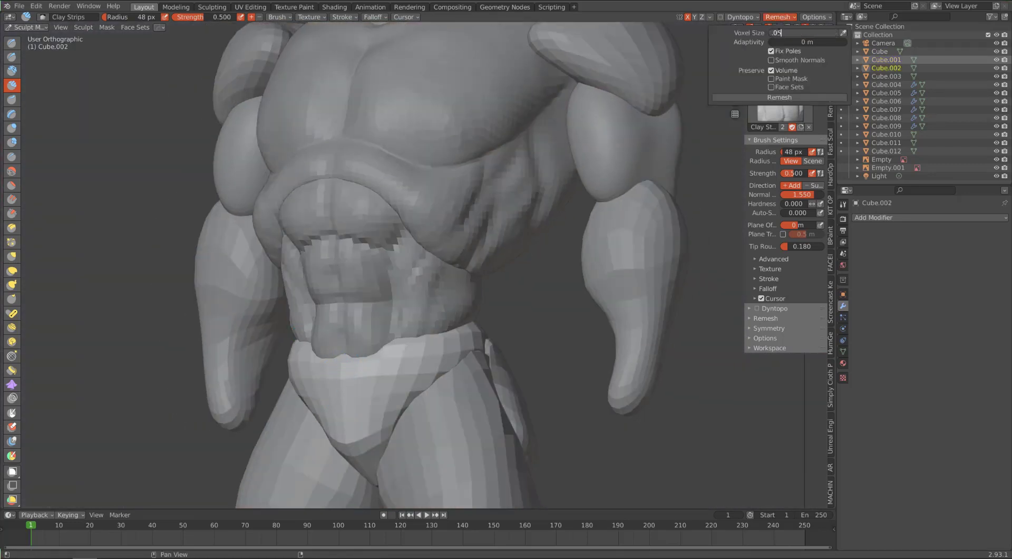
Step: Pull the pelvis's upper edge and hip sides to match the front reference with Grab at 122 px
key("g")
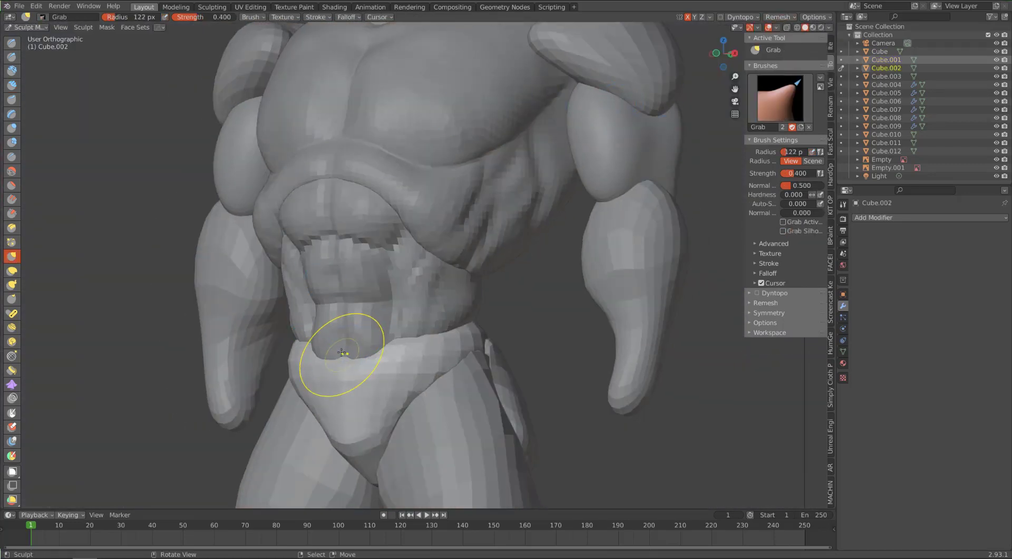
left_click_drag(339, 351, 454, 318)
key("KP_1")
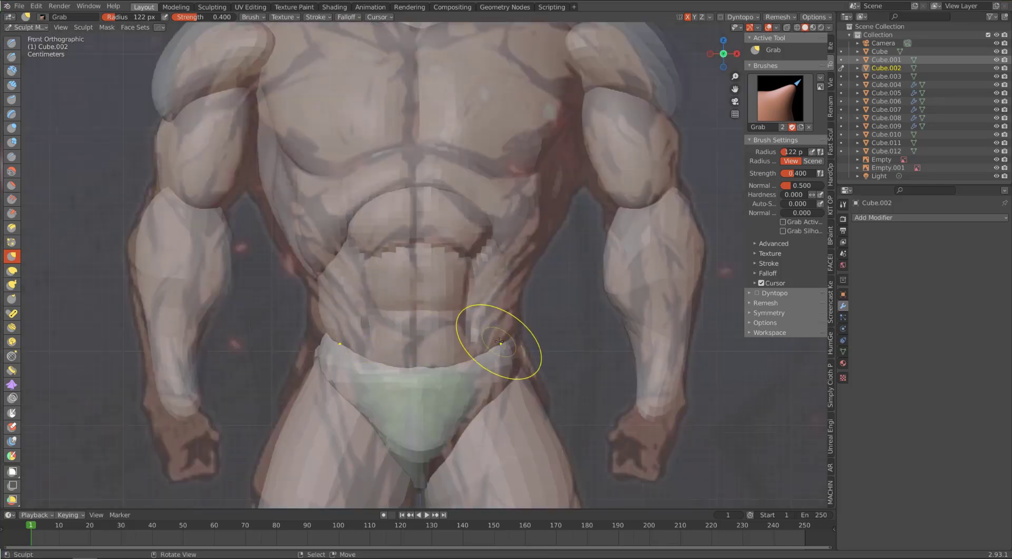
mouse_move(504, 387)
left_mouse_down()
mouse_move(512, 378)
mouse_move(499, 389)
left_mouse_up()
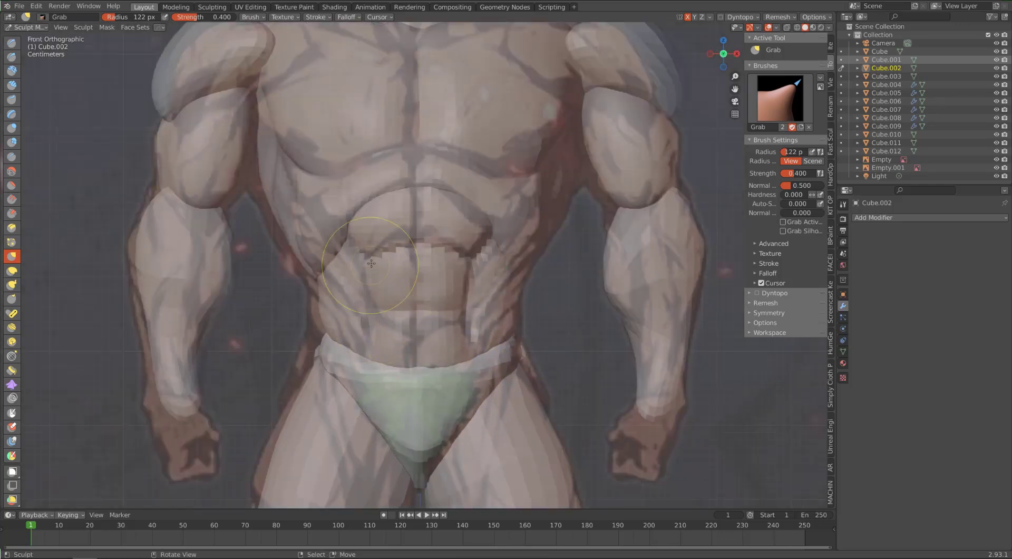
Step: Switch sculpting to the abdomen and thicken the abs and obliques using Clay Strips at 75 px
left_click_drag(397, 303, 354, 299, "alt")
key("d")
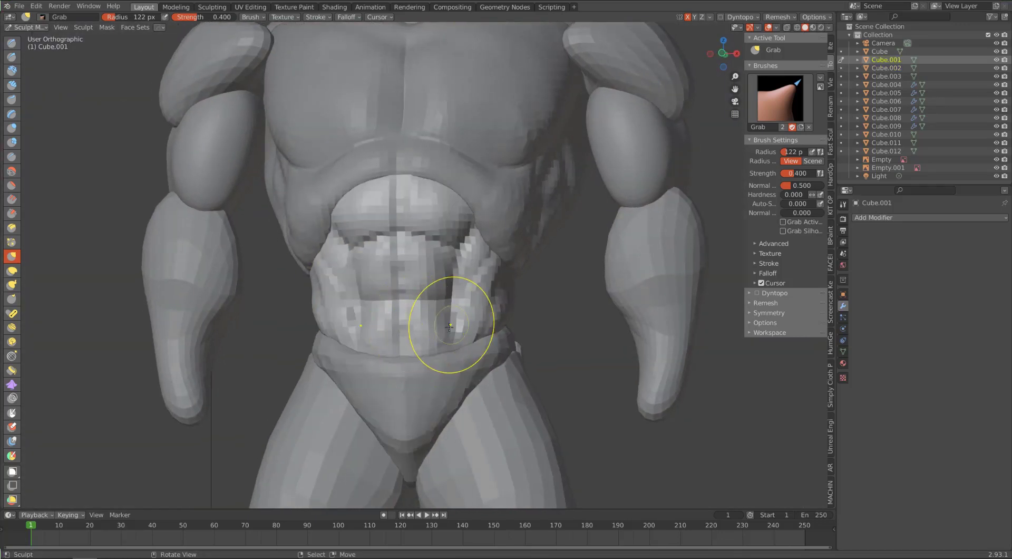
left_click(14, 84)
key("bracketleft")
key("bracketleft")
key("bracketleft")
key("bracketleft")
left_click_drag(459, 332, 434, 282)
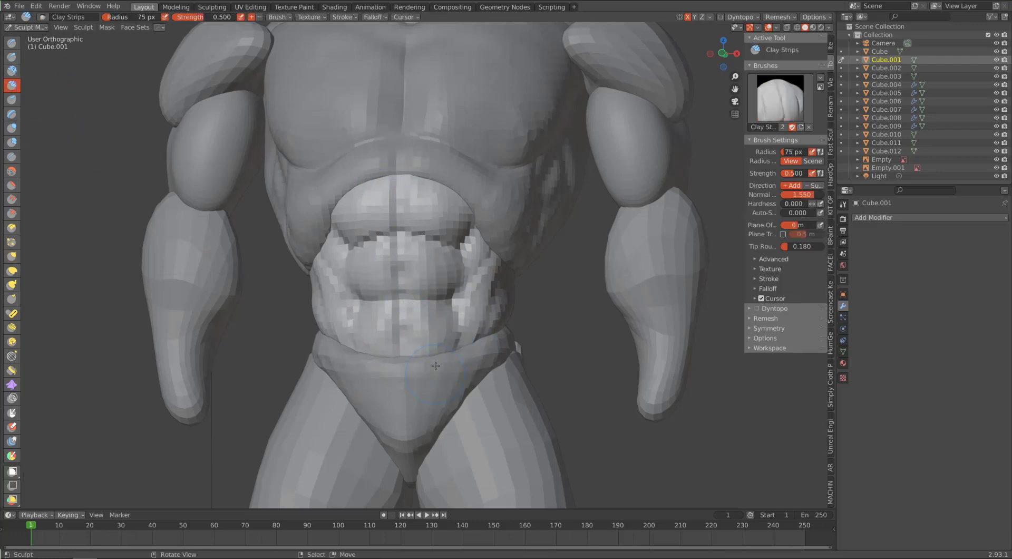
Step: Switch sculpting to the pelvis, add clay across its front and smooth the surface
key("alt+q")
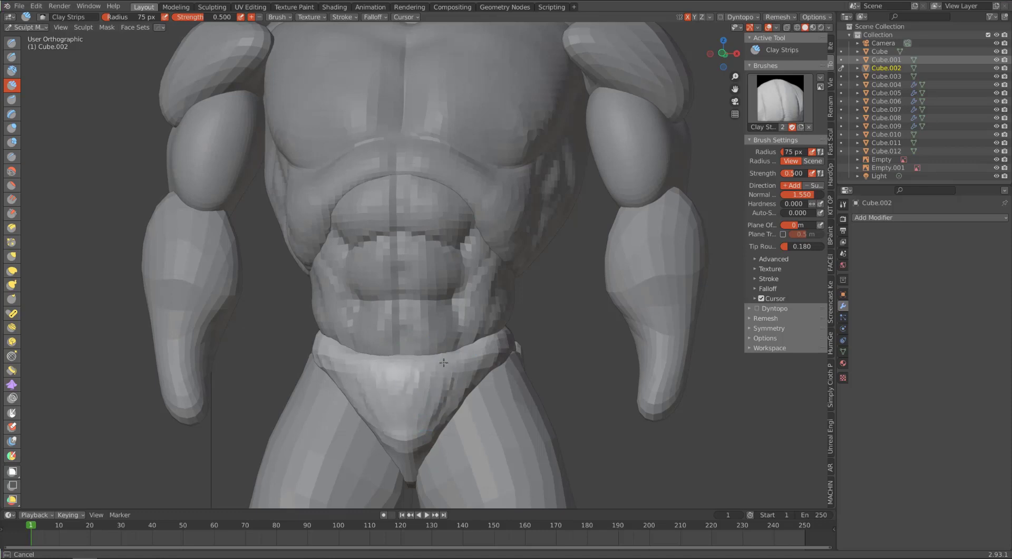
left_click_drag(408, 440, 469, 377, "shift")
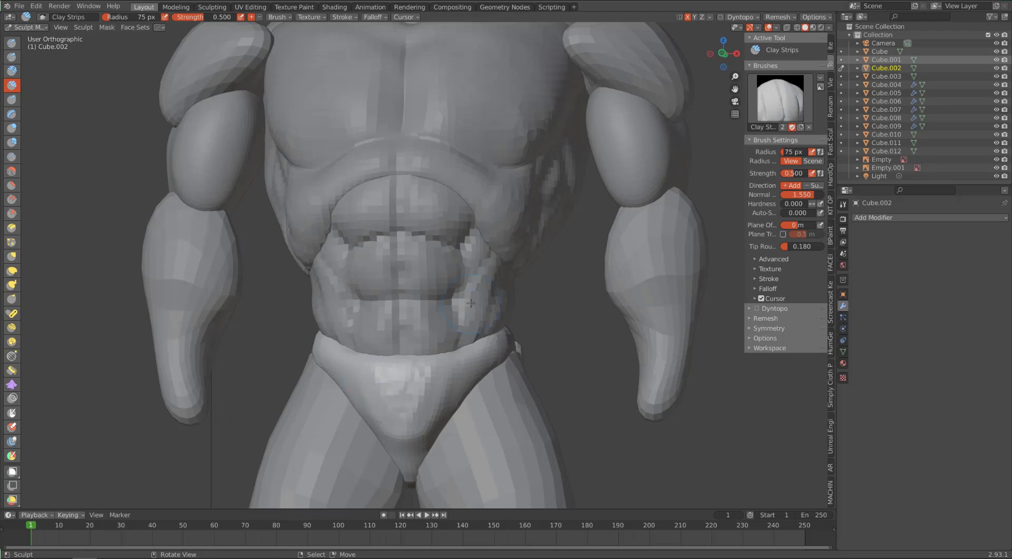
Step: Build up a clay band along the pelvis's front just below the abs and blend it into the surface
scroll(354, 384, "down", 7)
middle_click_drag(354, 384, 409, 318)
scroll(384, 311, "up", 6)
scroll(408, 319, "up", 1)
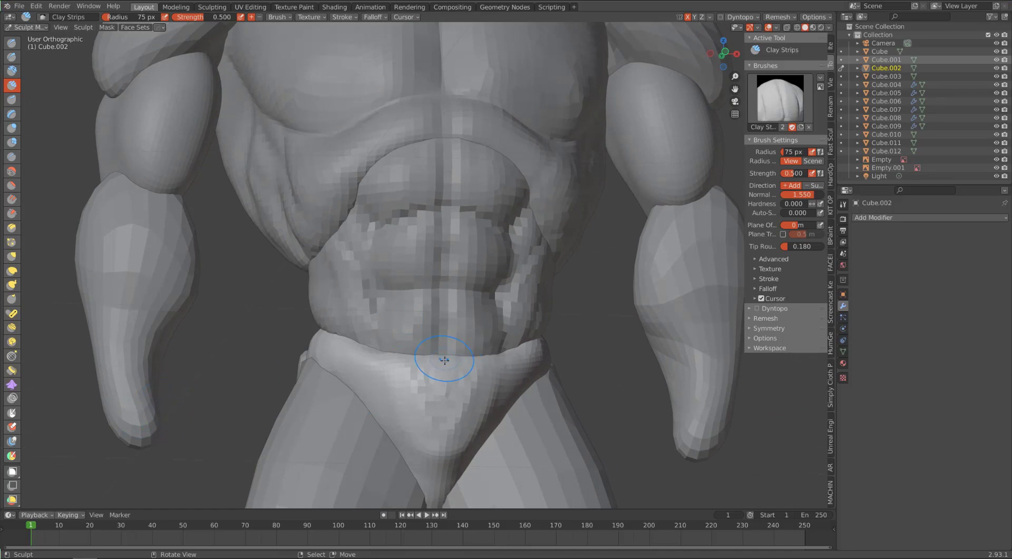
left_click_drag(440, 359, 477, 384)
middle_click_drag(469, 384, 440, 393)
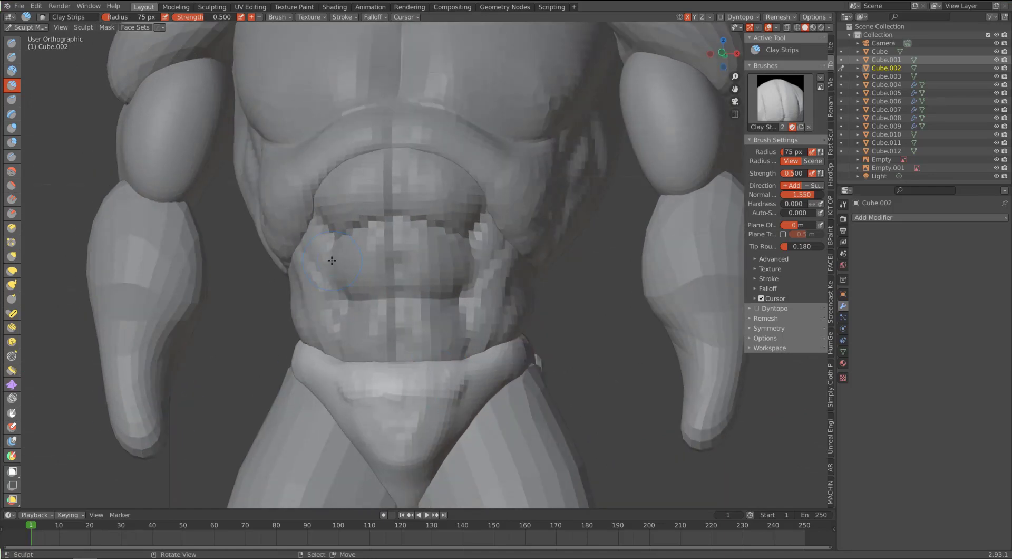
mouse_move(369, 392)
left_mouse_down()
mouse_move(454, 369)
mouse_move(348, 370)
left_mouse_up()
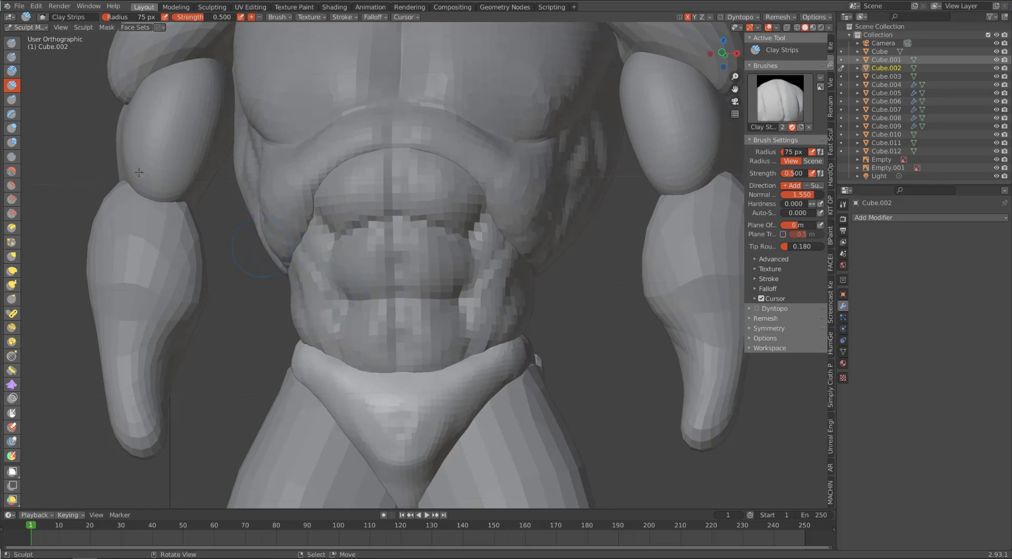
Step: Carve creases along both sides of the pelvis's front using Draw Sharp at 71 px and smooth them toward the hips
left_click(12, 57)
mouse_move(473, 353)
left_mouse_down()
mouse_move(443, 425)
mouse_move(428, 401)
left_mouse_up()
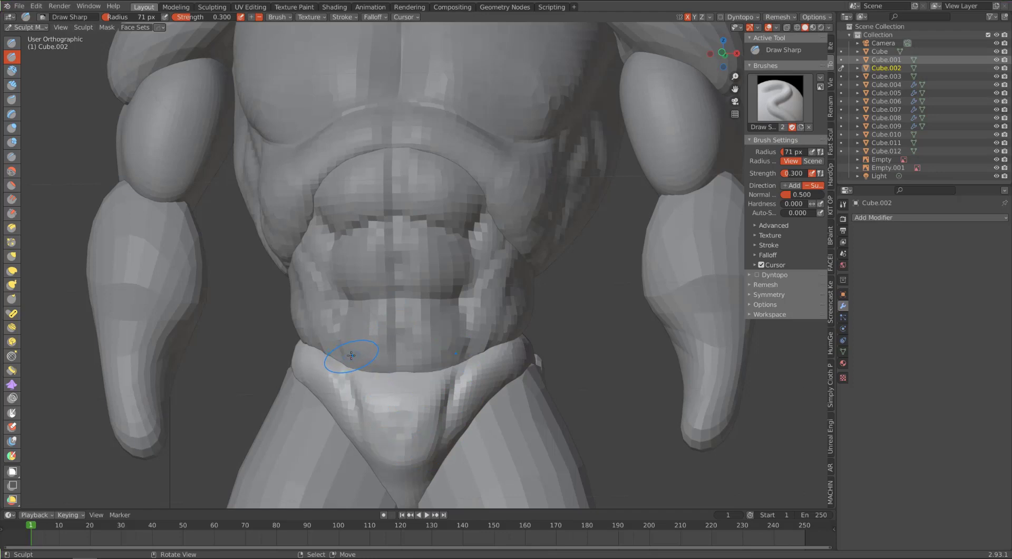
mouse_move(388, 414)
middle_mouse_down()
mouse_move(300, 402)
mouse_move(285, 475)
middle_mouse_up()
mouse_move(276, 426)
middle_mouse_down()
mouse_move(302, 433)
mouse_move(285, 440)
mouse_move(285, 426)
middle_mouse_up()
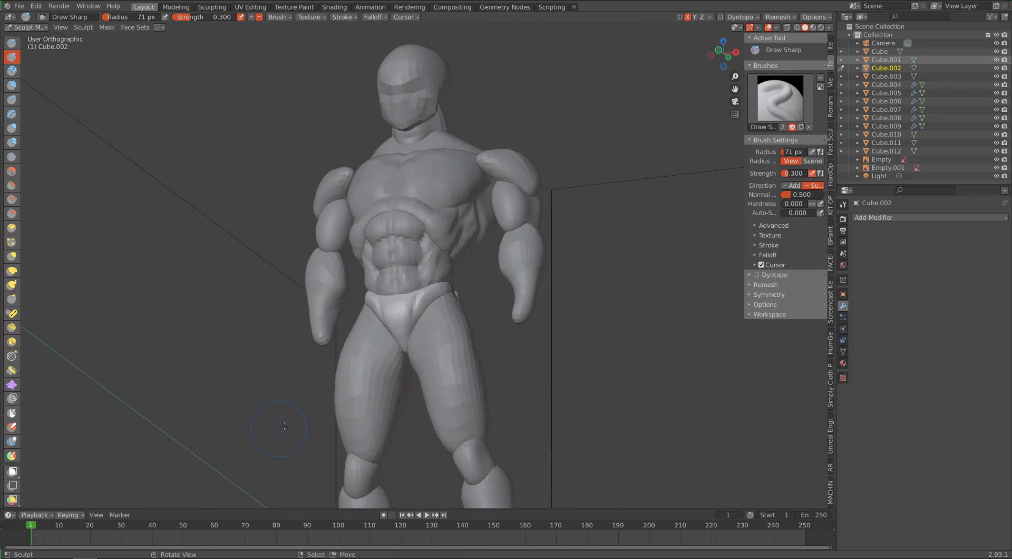
middle_click_drag(288, 351, 302, 231)
middle_click_drag(490, 325, 444, 306)
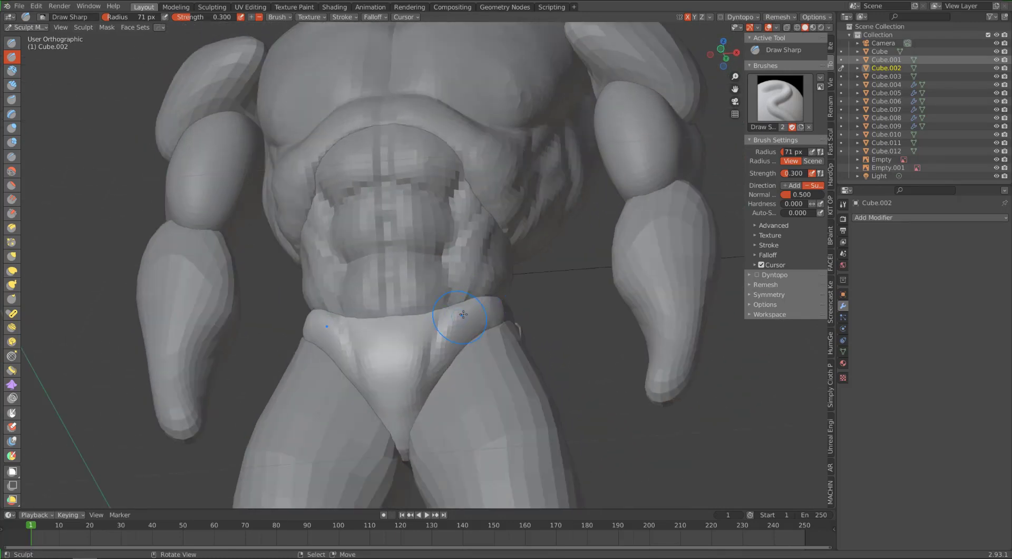
left_click_drag(449, 339, 480, 301, "shift")
left_click_drag(325, 220, 354, 246, "alt")
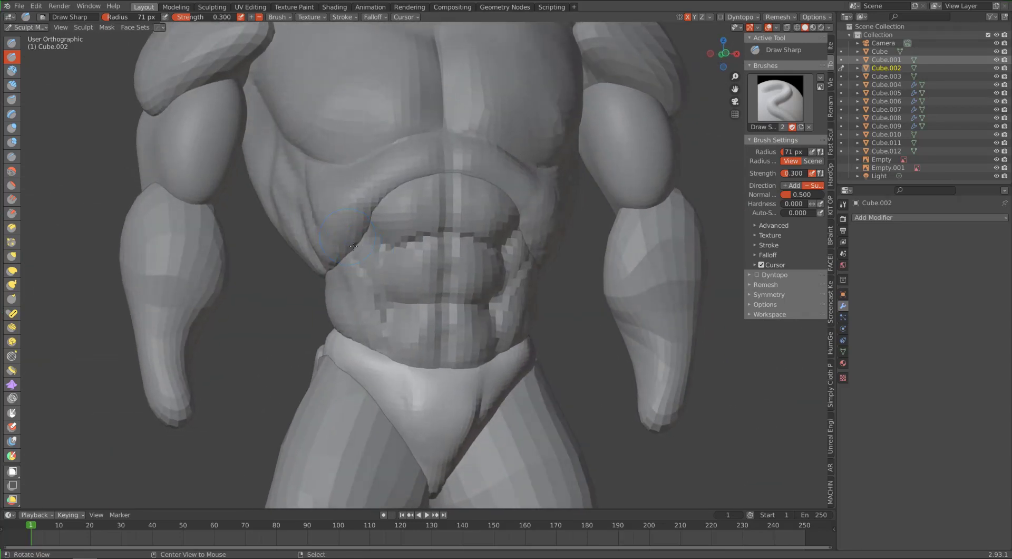
middle_click_drag(353, 245, 312, 247)
mouse_move(240, 306)
middle_mouse_down()
mouse_move(215, 366)
mouse_move(253, 400)
mouse_move(243, 402)
mouse_move(289, 373)
middle_mouse_up()
Step: Switch from sculpting to Object Mode and select the collar piece between the neck and chest
key("period")
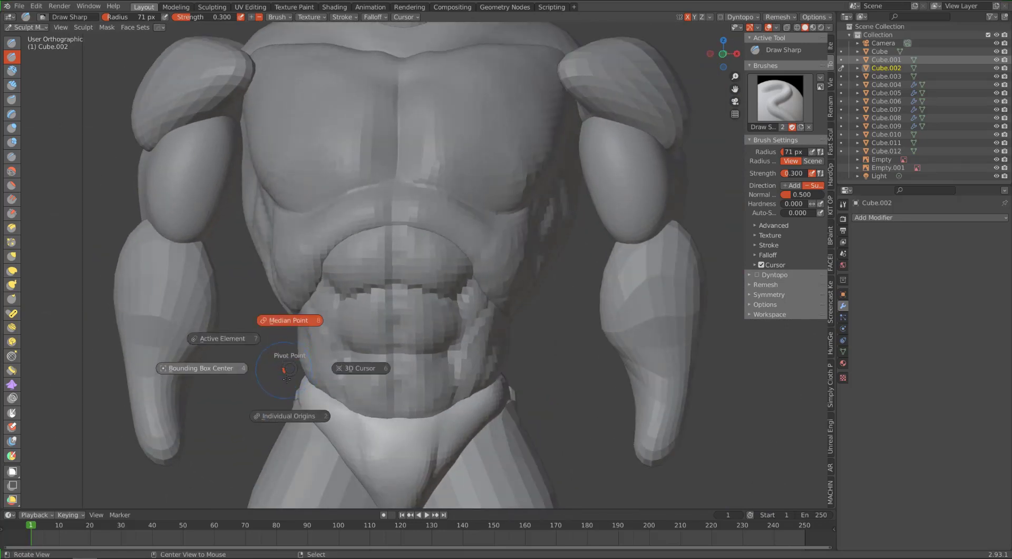
left_click(226, 375)
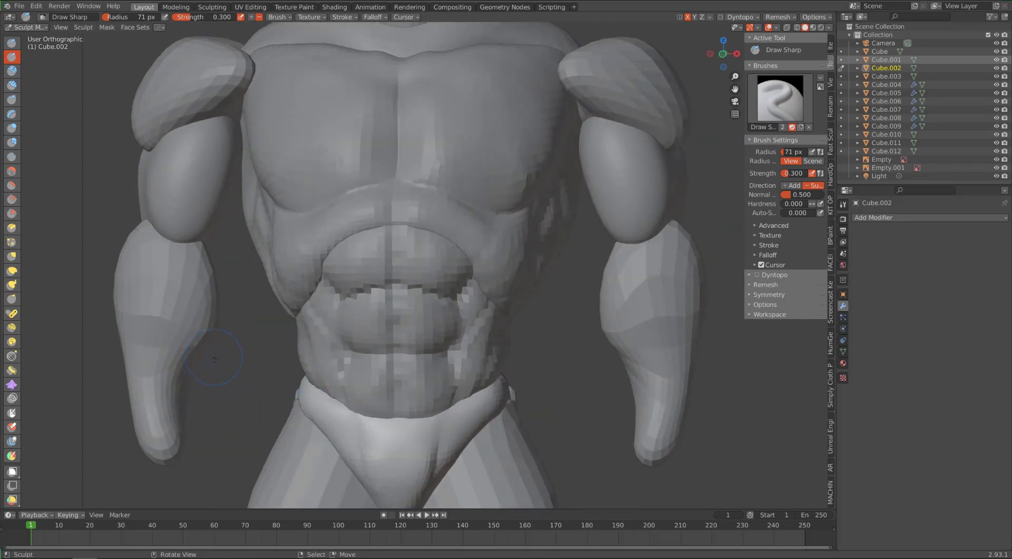
key("period")
left_click(213, 313)
key("ctrl+Tab")
left_click(293, 331)
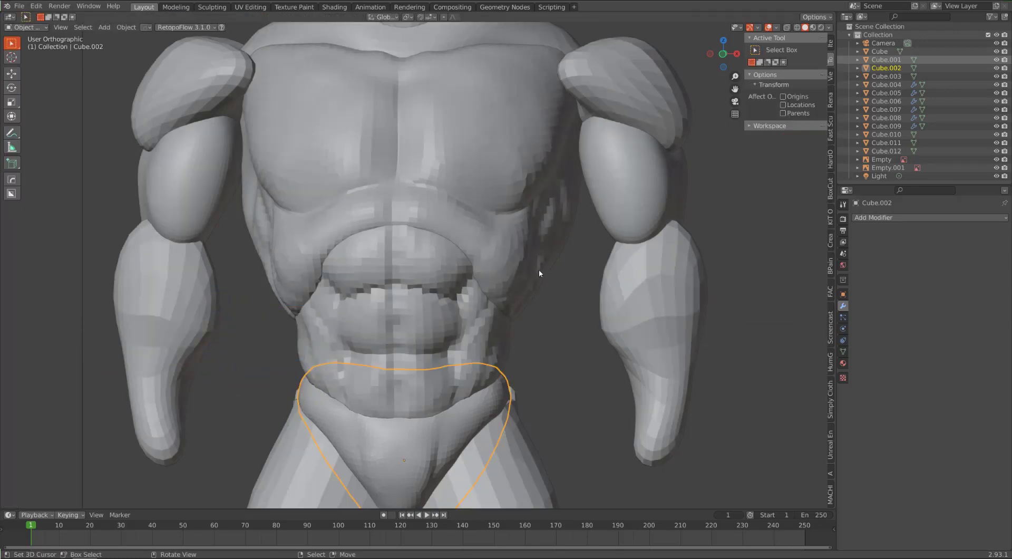
scroll(539, 269, "down", 3)
middle_click_drag(466, 228, 514, 311)
left_click(521, 164)
middle_click_drag(500, 220, 615, 180)
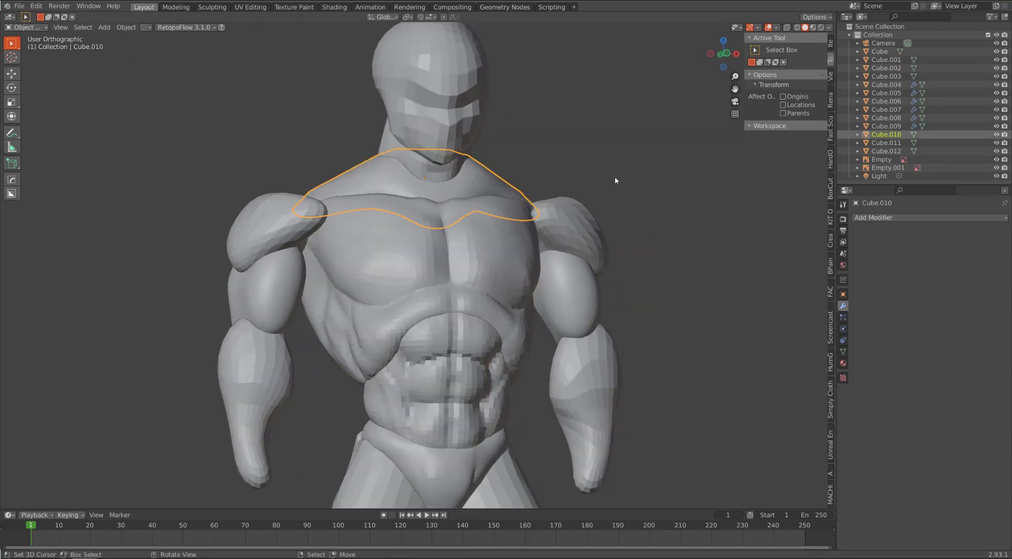
middle_click_drag(532, 266, 481, 181)
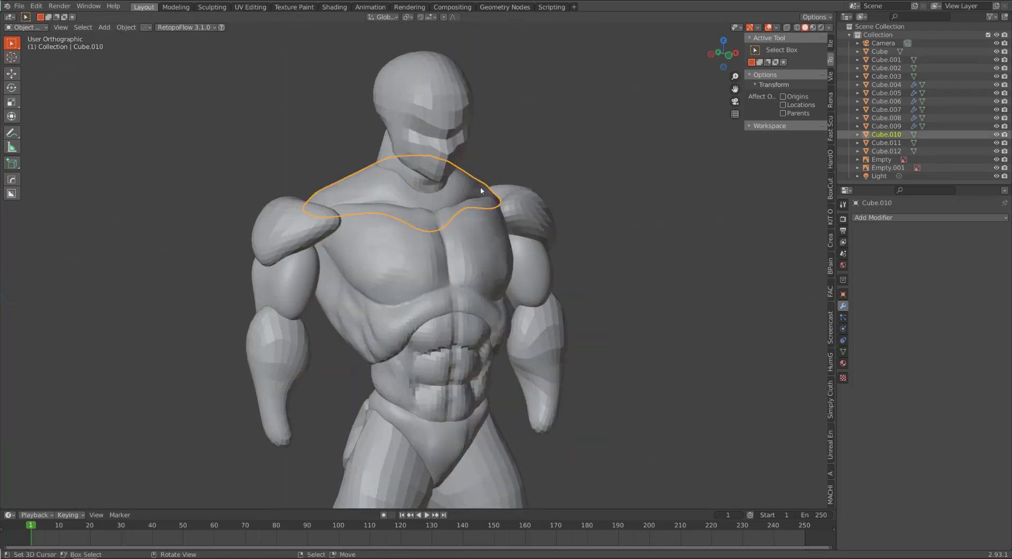
middle_click_drag(566, 268, 475, 258)
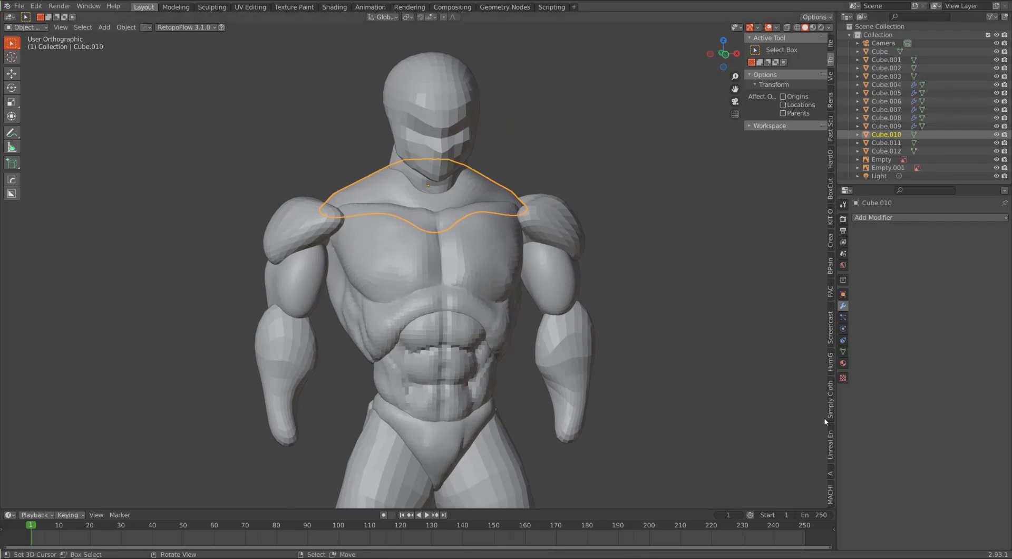
Step: Show the Fast Sculpt options and select the torso pieces one after another, ending with the chest
left_click(830, 132)
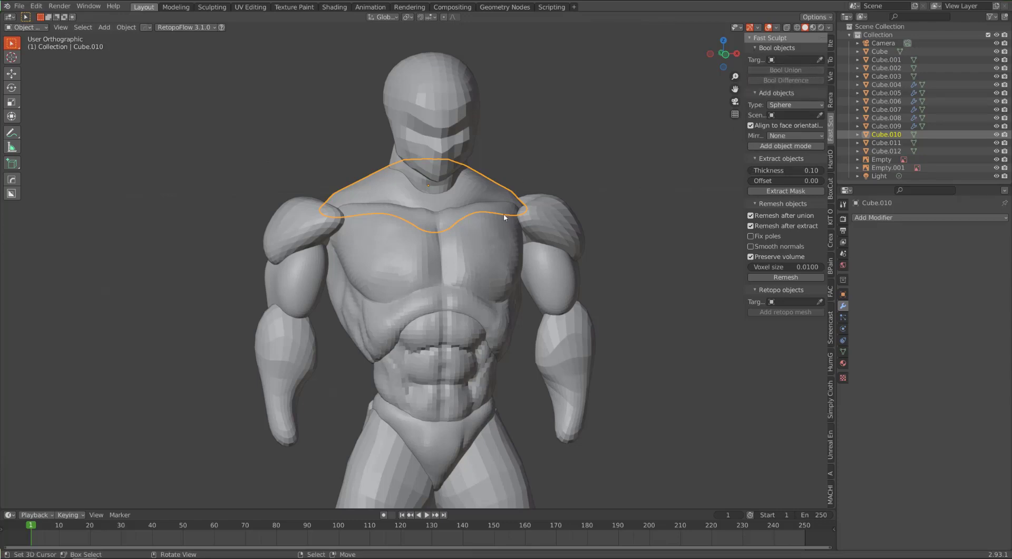
left_click(487, 255)
middle_click_drag(486, 256, 417, 311)
left_click(395, 331)
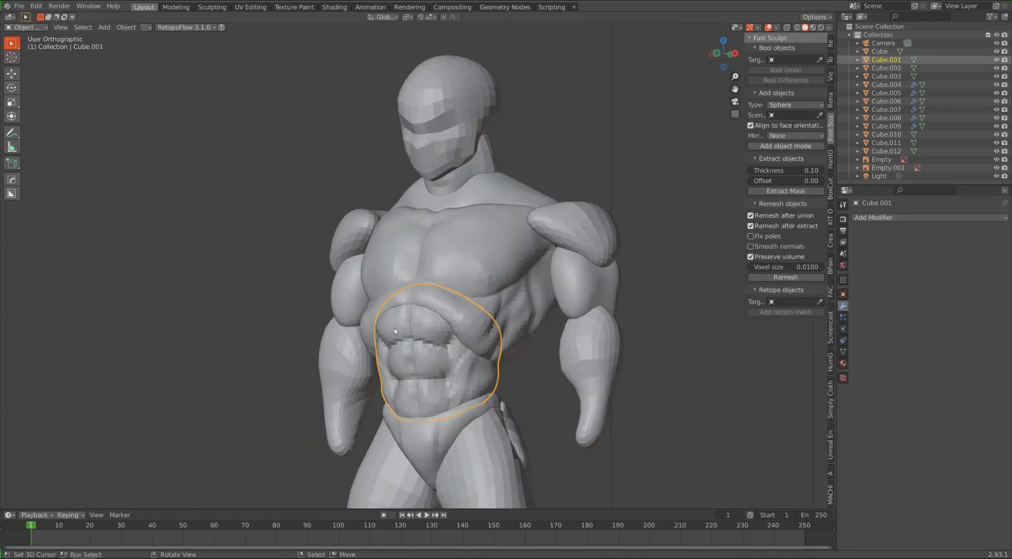
left_click(425, 431)
left_click(501, 196)
left_click(466, 262)
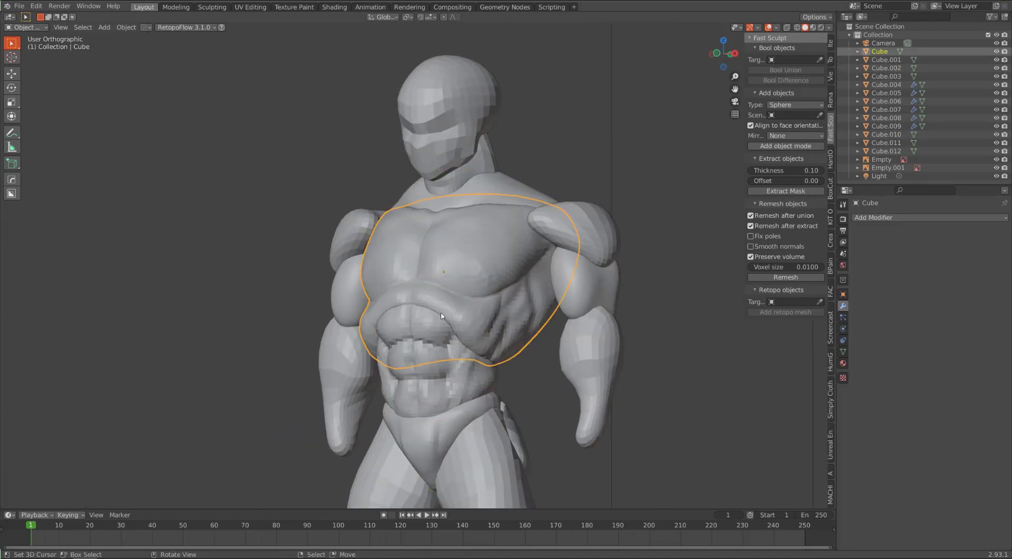
left_click(433, 348)
left_click(435, 434)
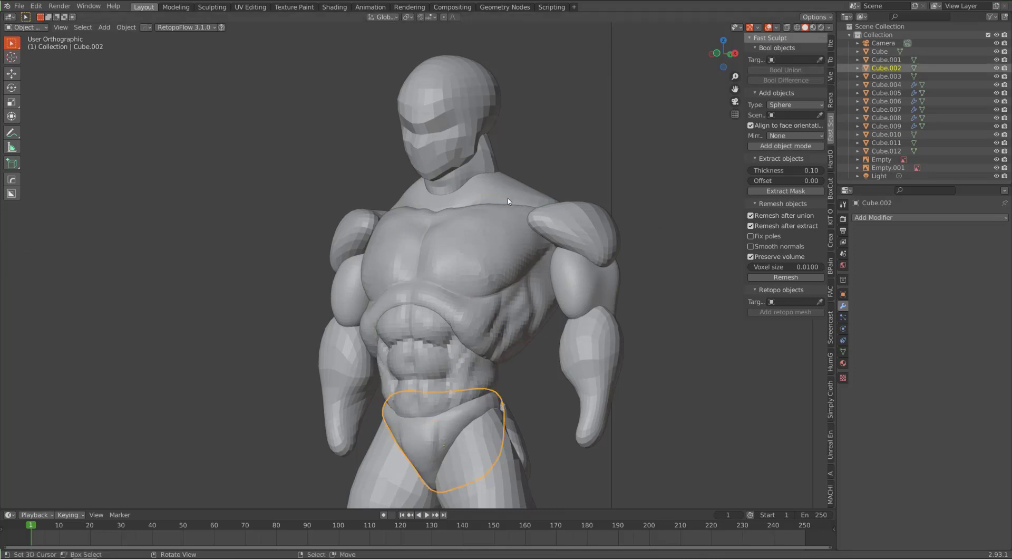
left_click(511, 238)
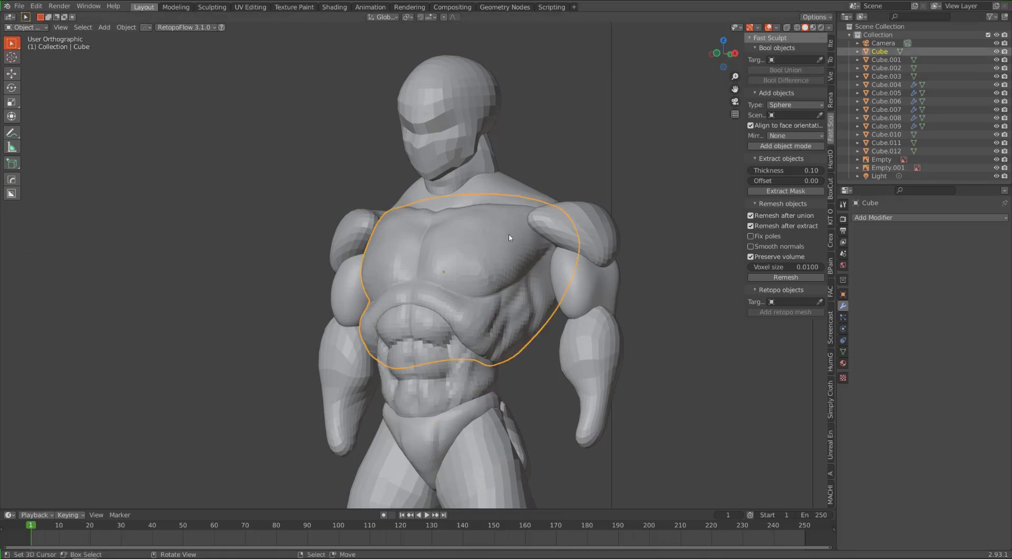
left_click(820, 60)
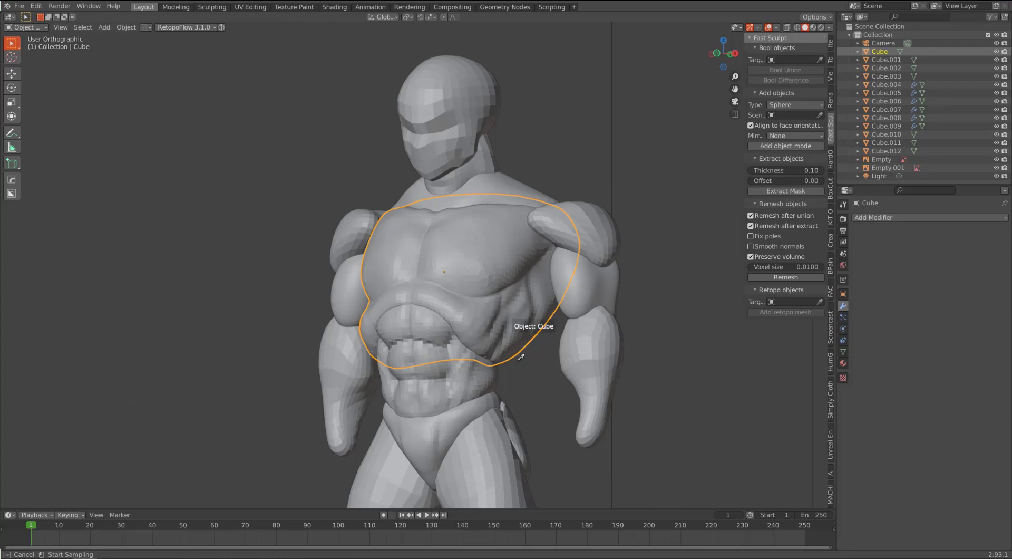
right_click(523, 312)
right_click(437, 375)
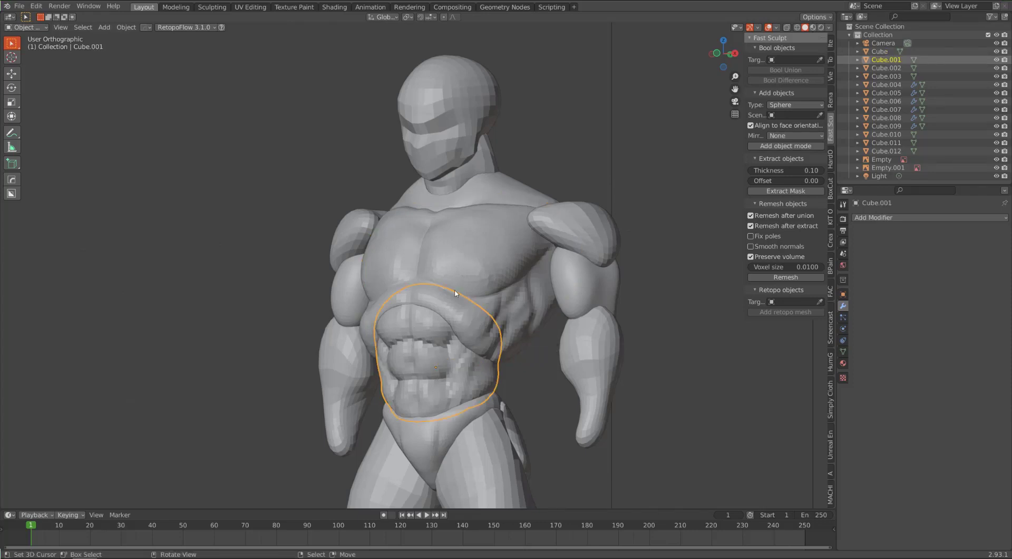
left_click(819, 59)
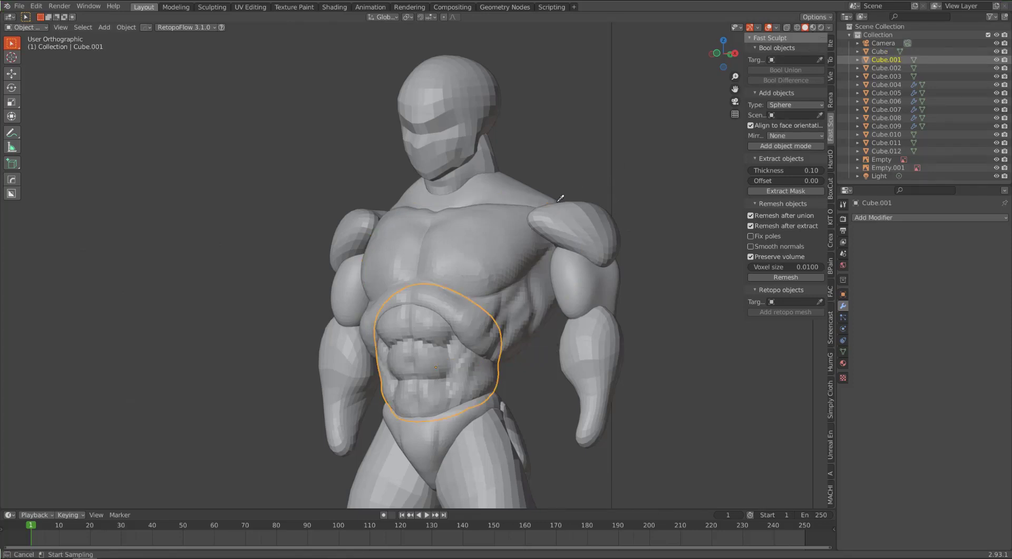
left_click(447, 228)
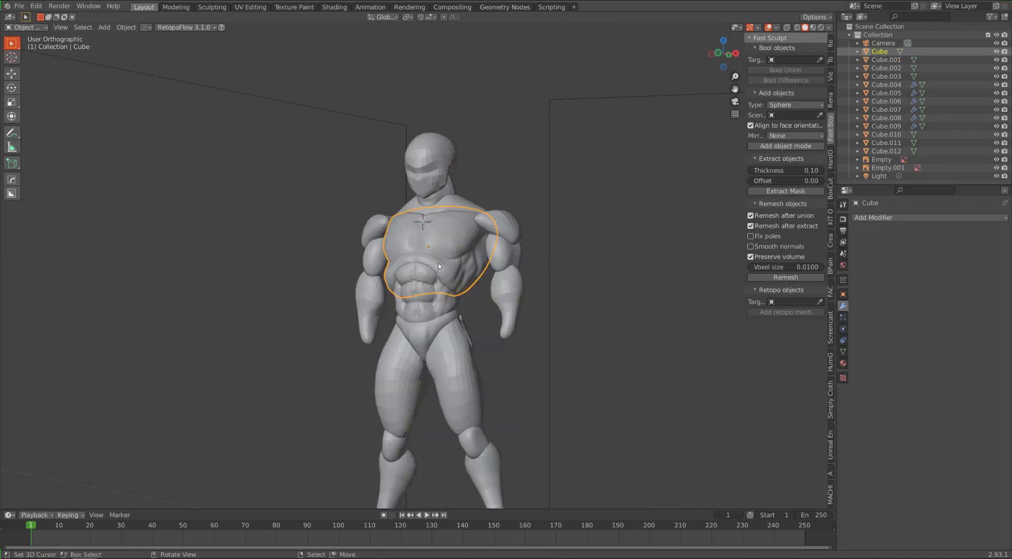
Step: Examine how the abdomen meets the back and pelvis from behind and the side, and check the Fast Sculpt voxel size
scroll(440, 265, "up", 5)
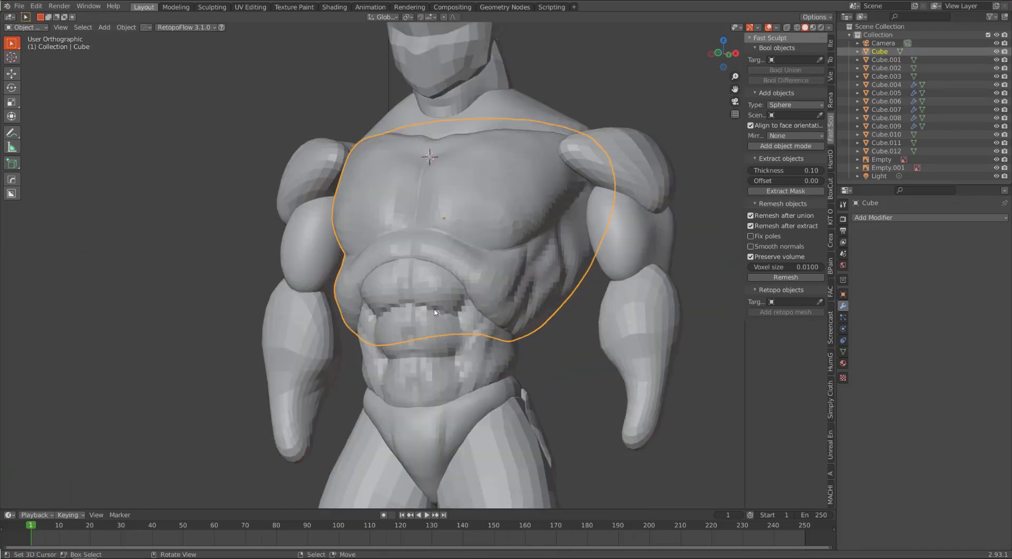
left_click(446, 339)
middle_click_drag(520, 255, 445, 359)
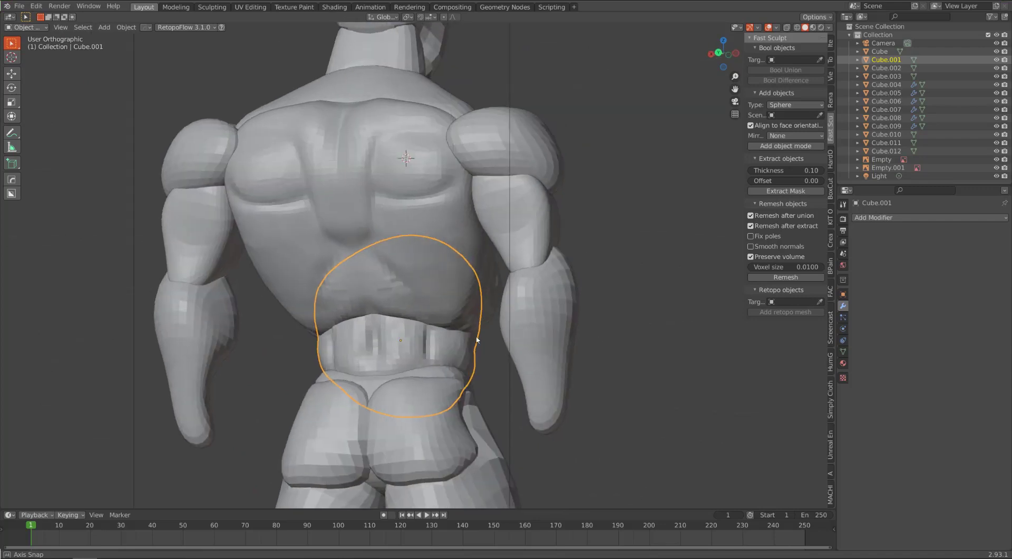
scroll(542, 280, "up", 2)
scroll(721, 282, "up", 2)
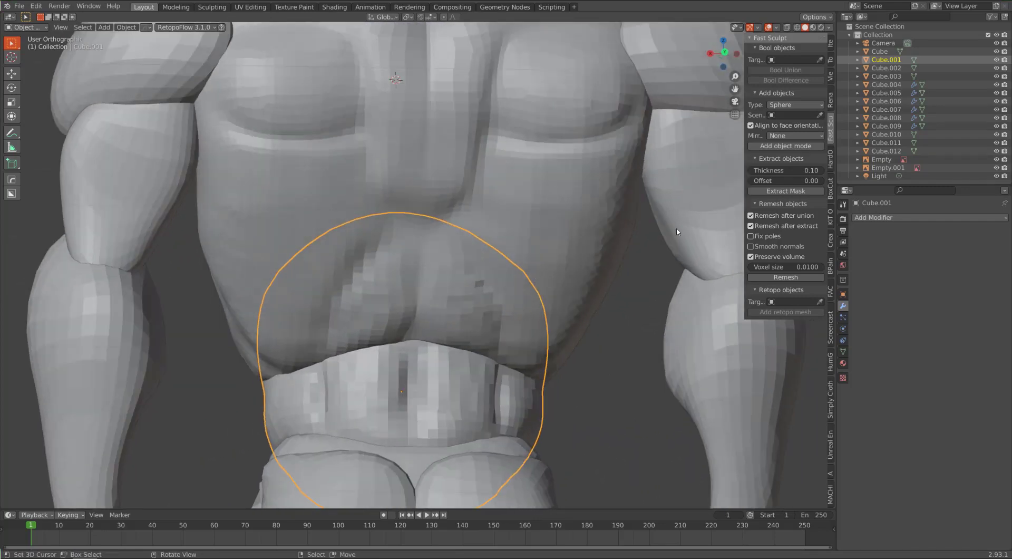
scroll(515, 255, "down", 3)
middle_click_drag(515, 255, 417, 322)
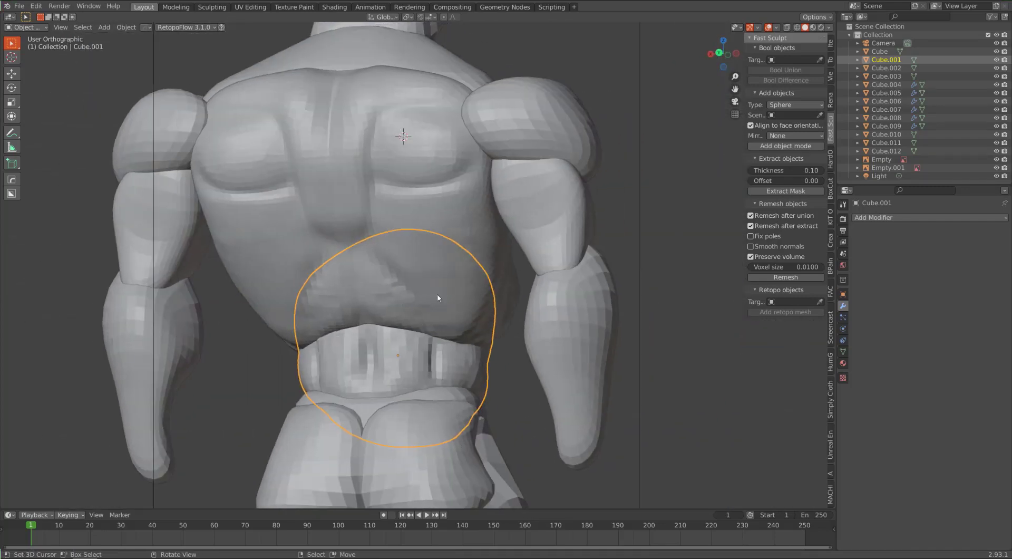
middle_click_drag(680, 337, 467, 362)
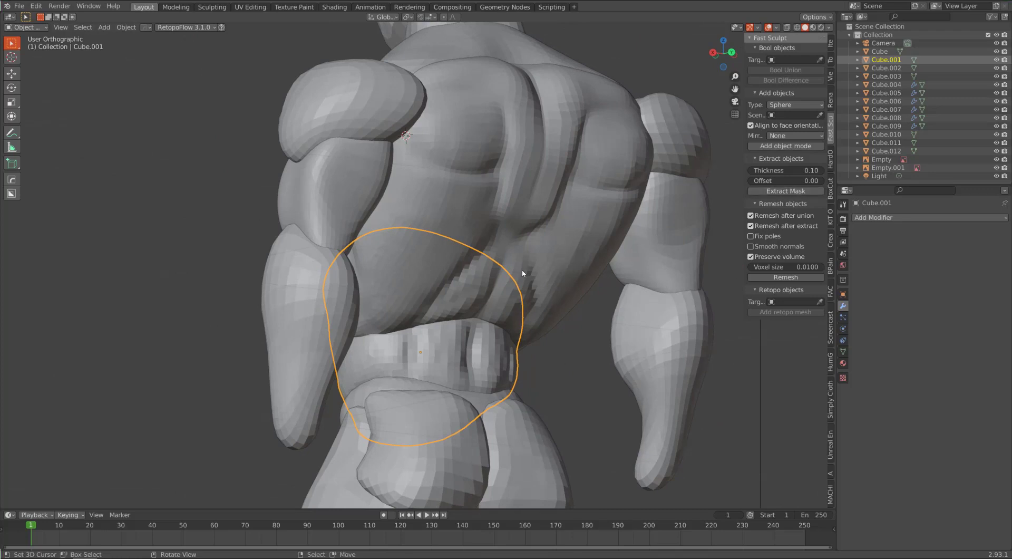
middle_click_drag(524, 273, 548, 271)
middle_click_drag(472, 310, 461, 331)
key("alt+a")
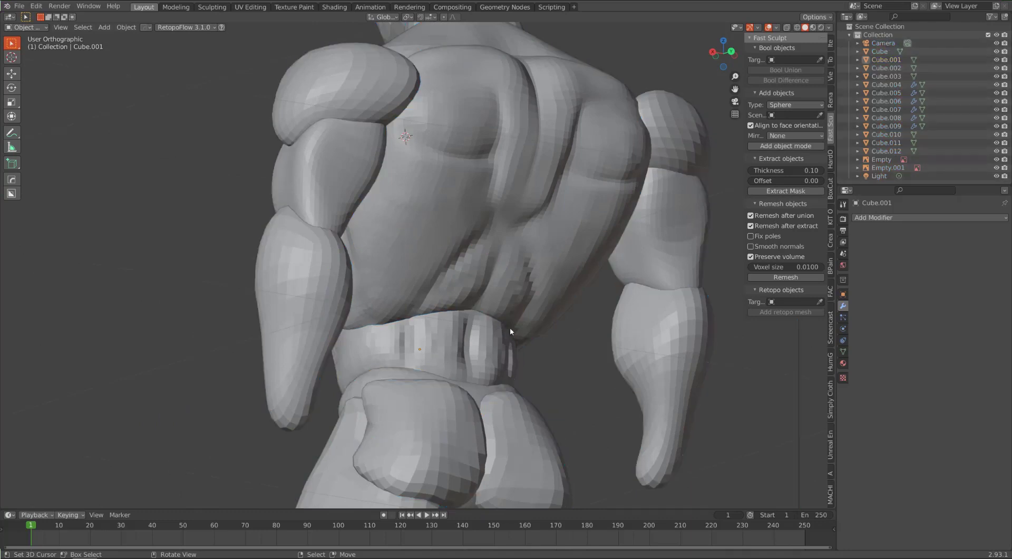
middle_click_drag(695, 213, 663, 237)
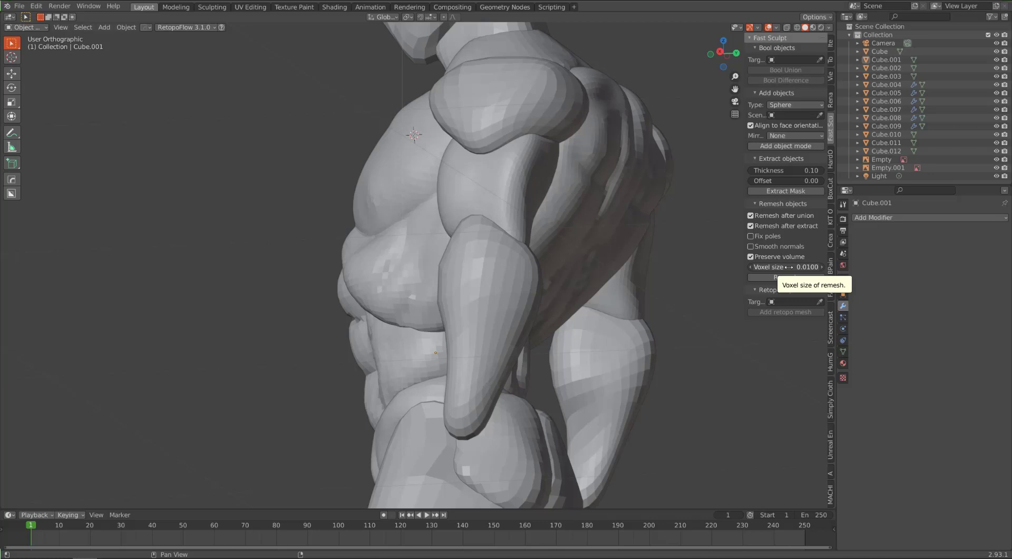
double_click(788, 267)
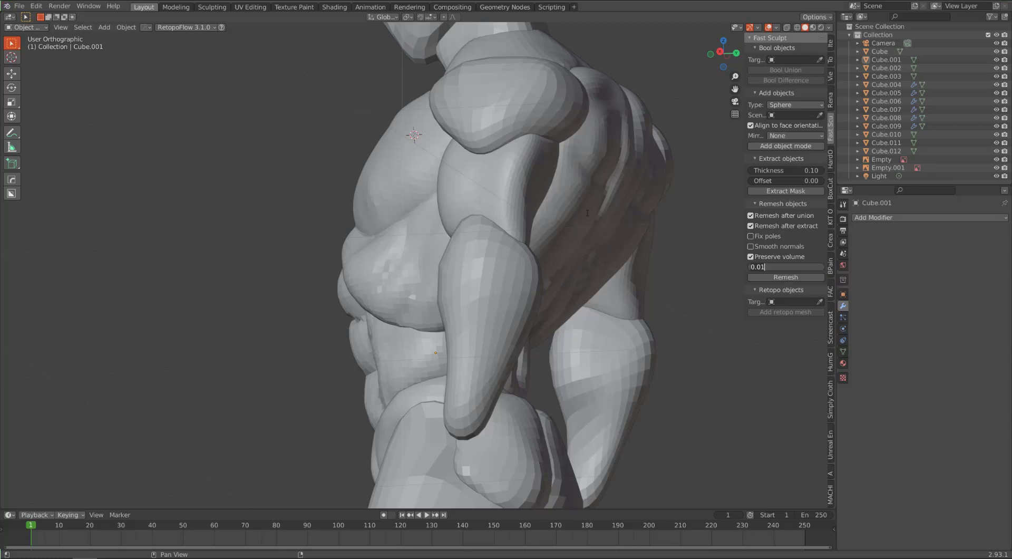
key("Return")
Step: Apply the object transforms of the abdomen and the chest
middle_click_drag(583, 239, 408, 267)
left_click(448, 318)
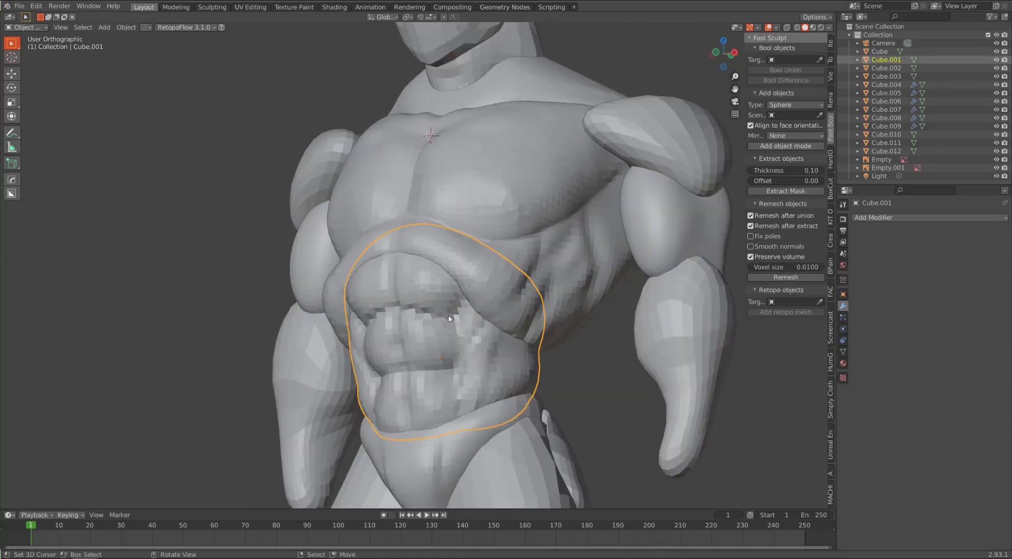
key("ctrl+a")
left_click(451, 315)
left_click(520, 255)
key("ctrl+a")
left_click(521, 254)
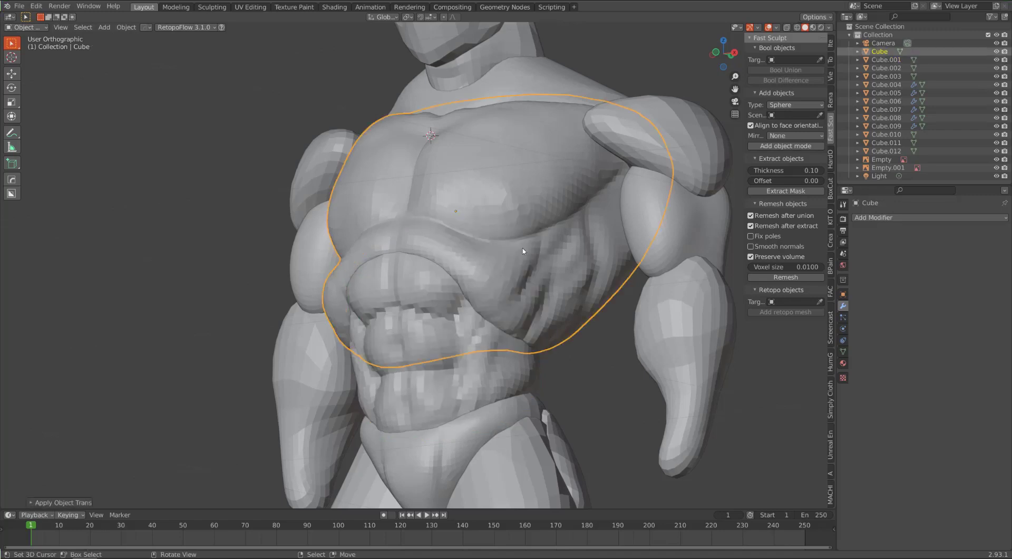
Step: Apply the object transforms of the collar piece and the pelvis
left_click(542, 61)
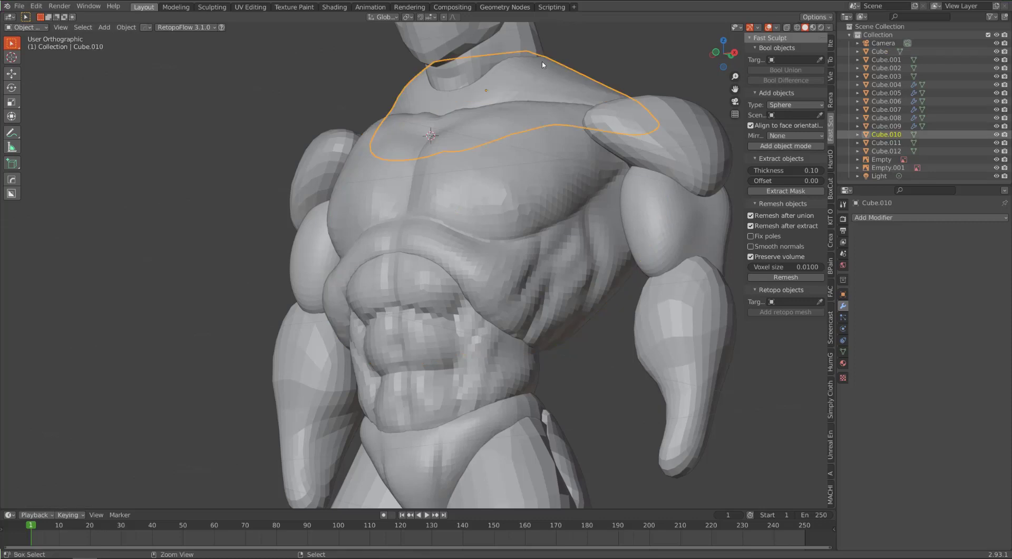
key("ctrl+a")
left_click(542, 62)
left_click(490, 437)
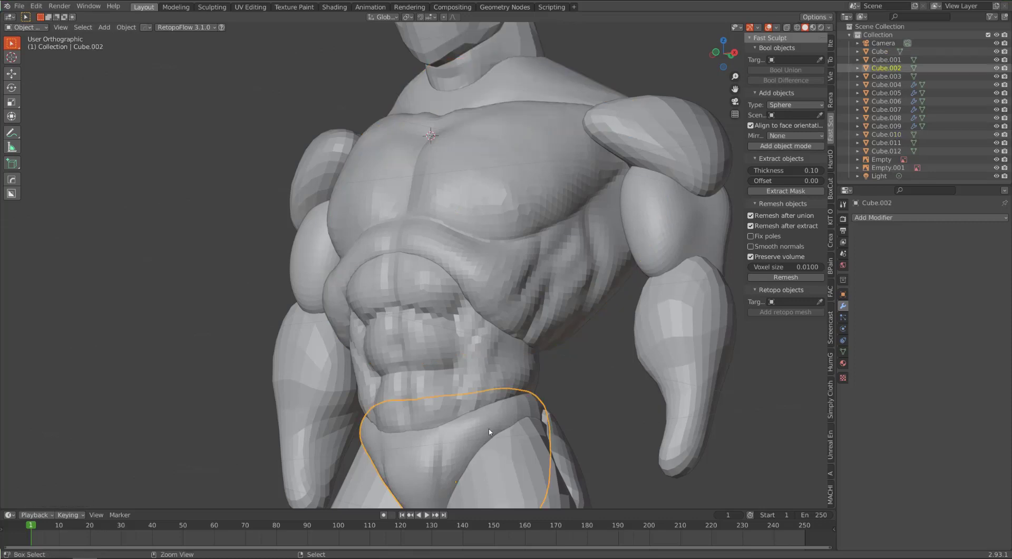
key("ctrl+a")
left_click(489, 437)
Step: Set the Fast Sculpt remesh voxel size to 0.005 and make the abdomen the selected piece
left_click(522, 159)
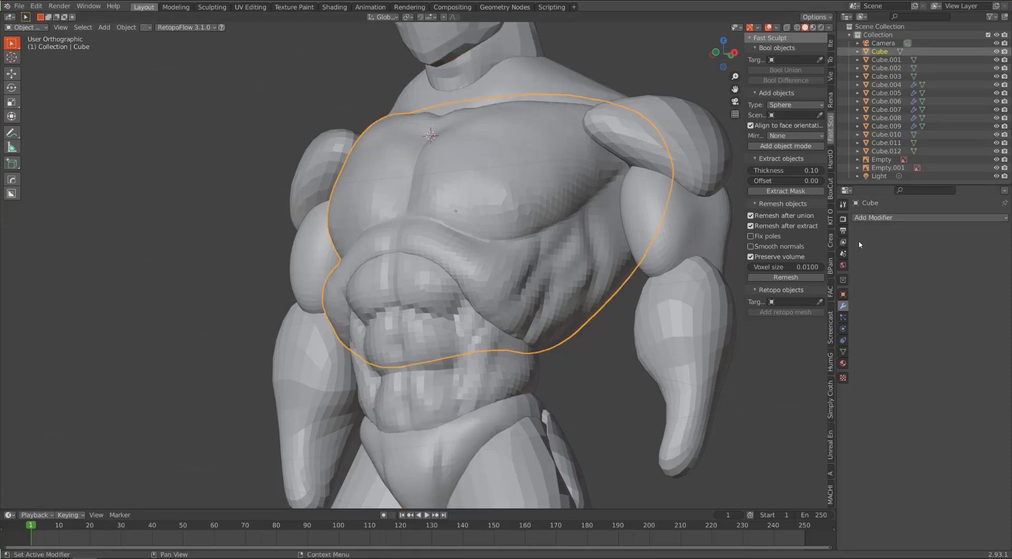
left_click(786, 267)
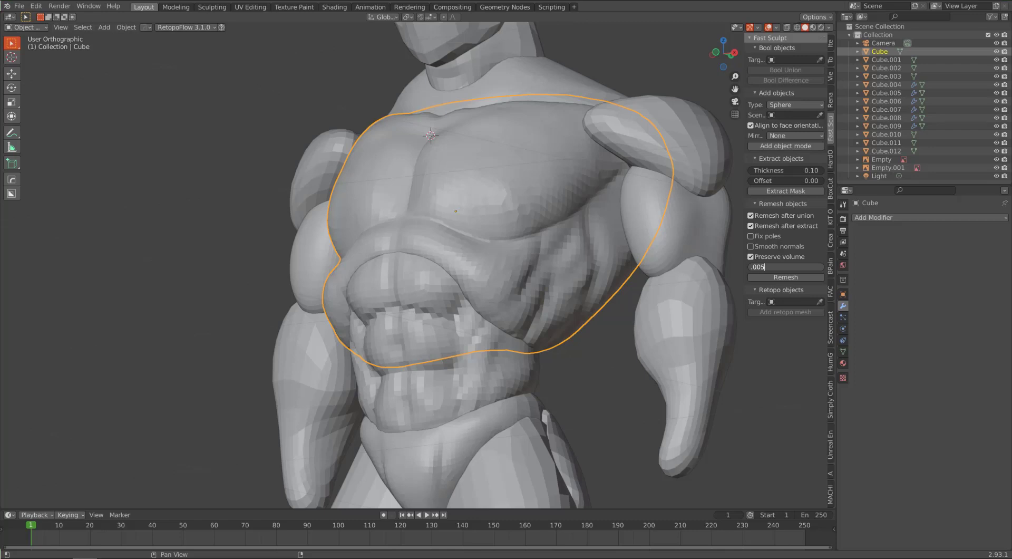
key("Return")
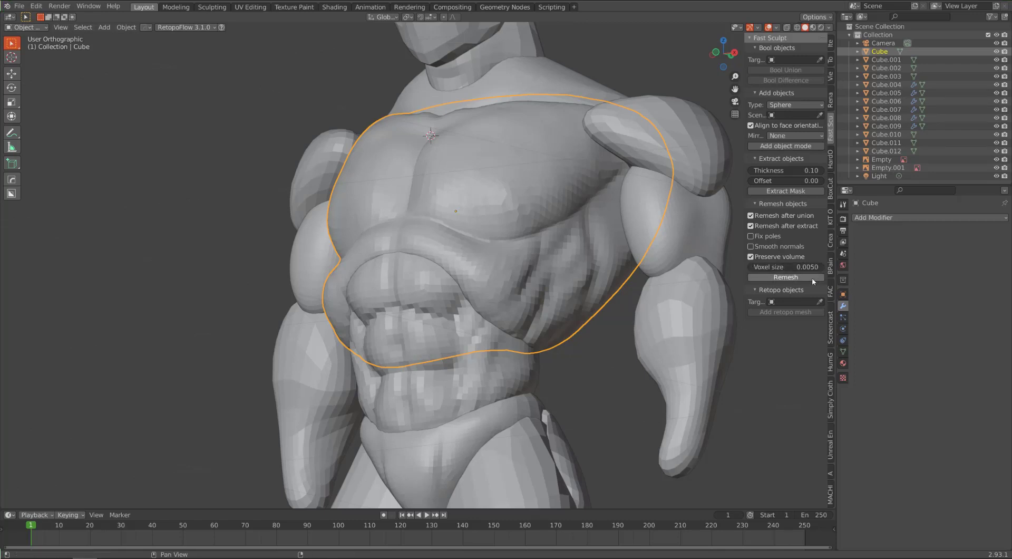
left_click(422, 352)
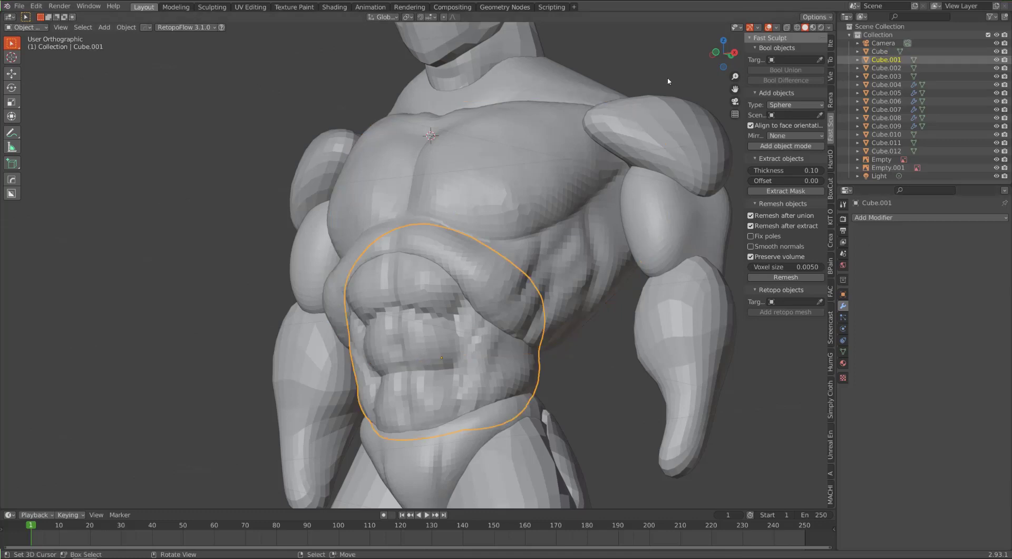
Step: Set the chest as the Fast Sculpt boolean target and union the abdomen into it
left_click(821, 61)
left_click(465, 153)
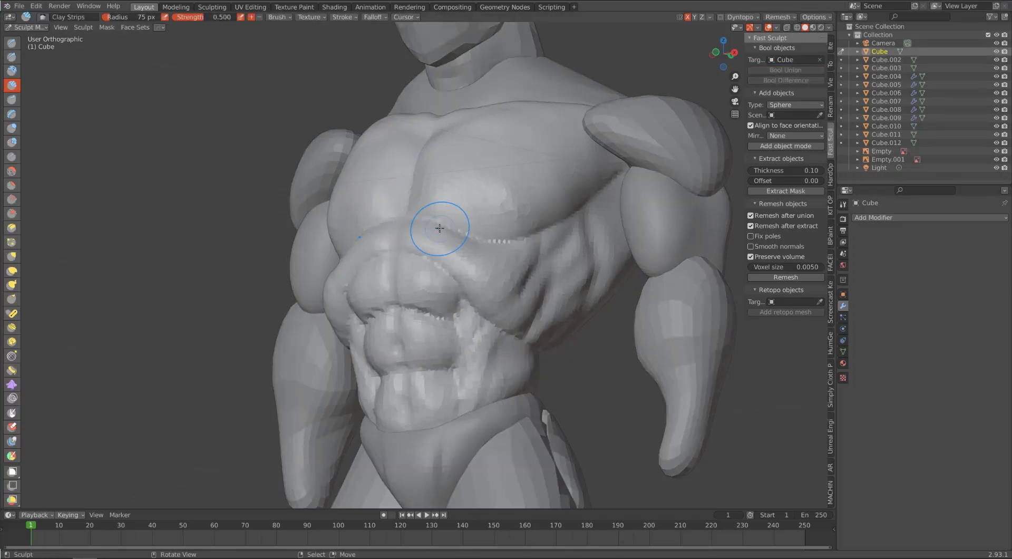
Step: Examine the seam between the merged chest and abdomen up close and against the whole figure
mouse_move(401, 199)
middle_mouse_down()
mouse_move(390, 195)
mouse_move(469, 189)
mouse_move(415, 174)
middle_mouse_up()
mouse_move(475, 228)
middle_mouse_down()
mouse_move(453, 227)
mouse_move(522, 226)
middle_mouse_up()
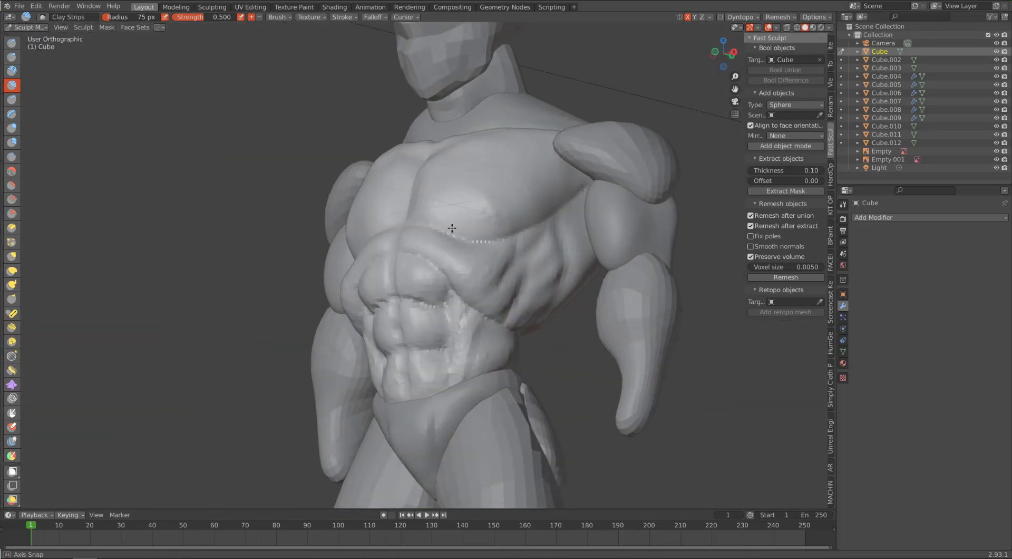
scroll(441, 314, "up", 5)
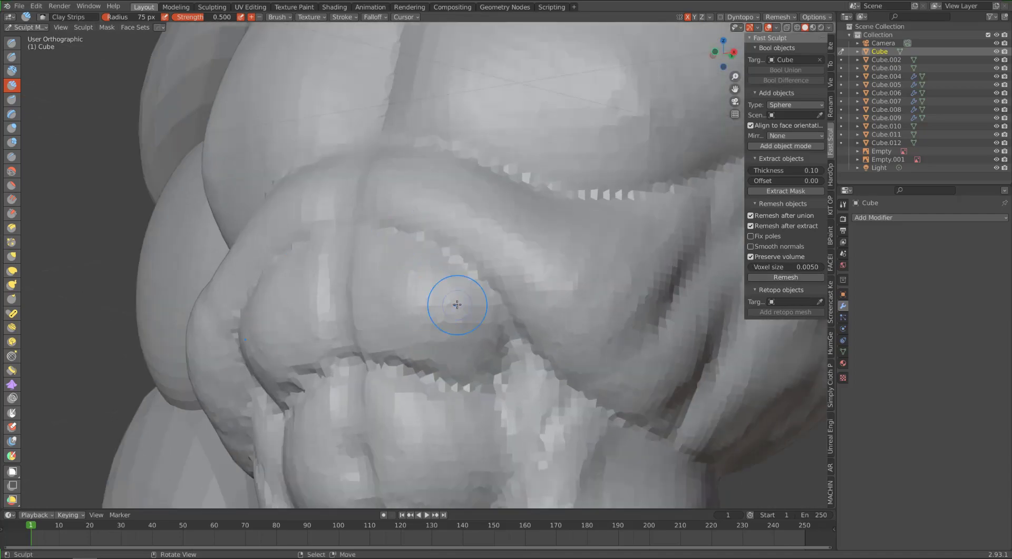
scroll(457, 303, "down", 5)
middle_click_drag(504, 280, 487, 292)
scroll(416, 286, "up", 5)
scroll(488, 291, "down", 5)
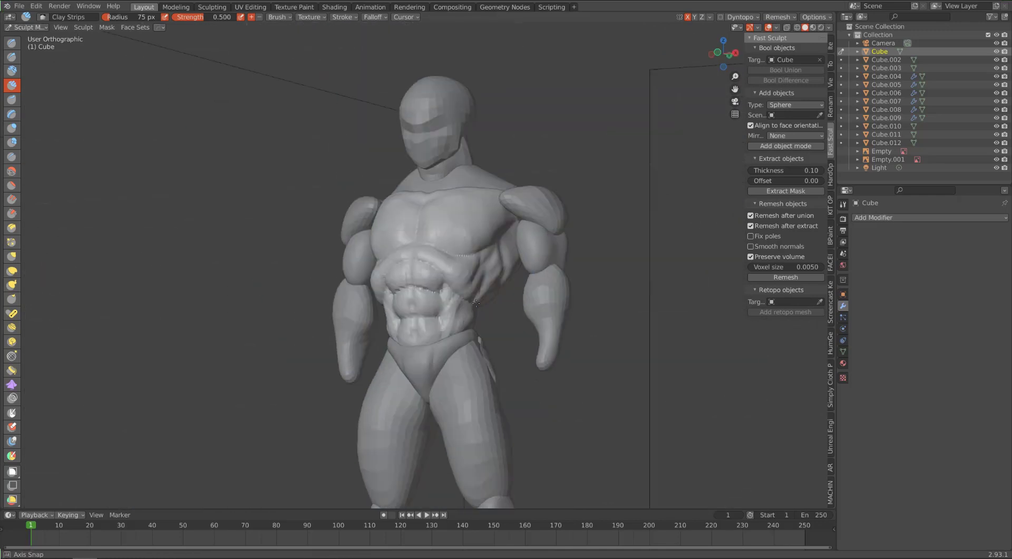
scroll(479, 292, "up", 3)
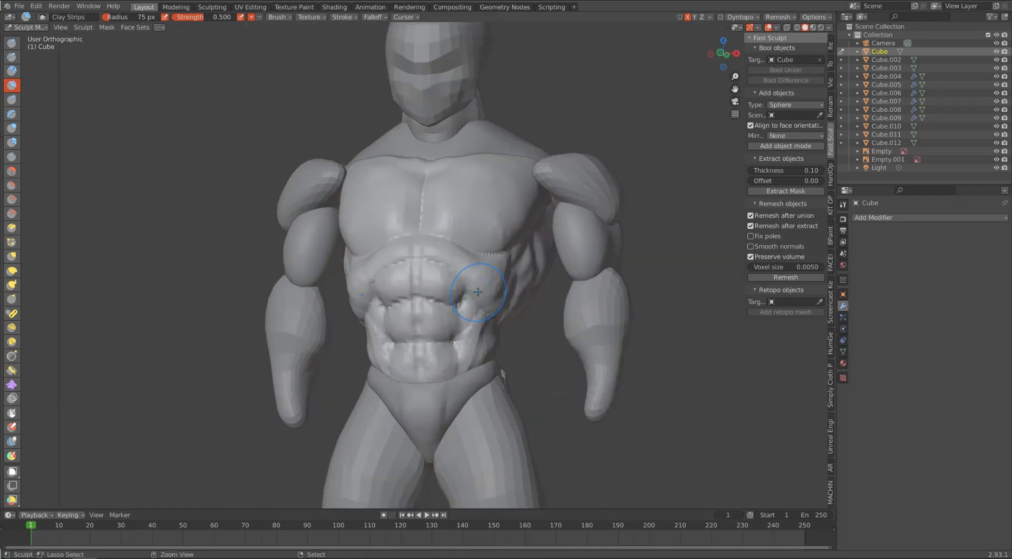
Step: Return to Object Mode and union the pelvis into the merged torso with Fast Sculpt
key("ctrl+Tab")
left_click(428, 339)
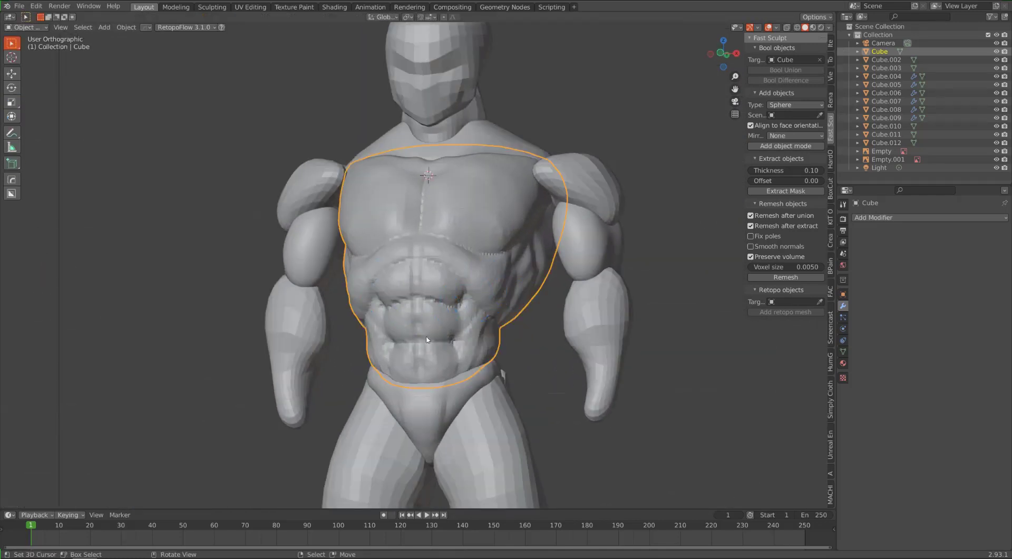
left_click(456, 392)
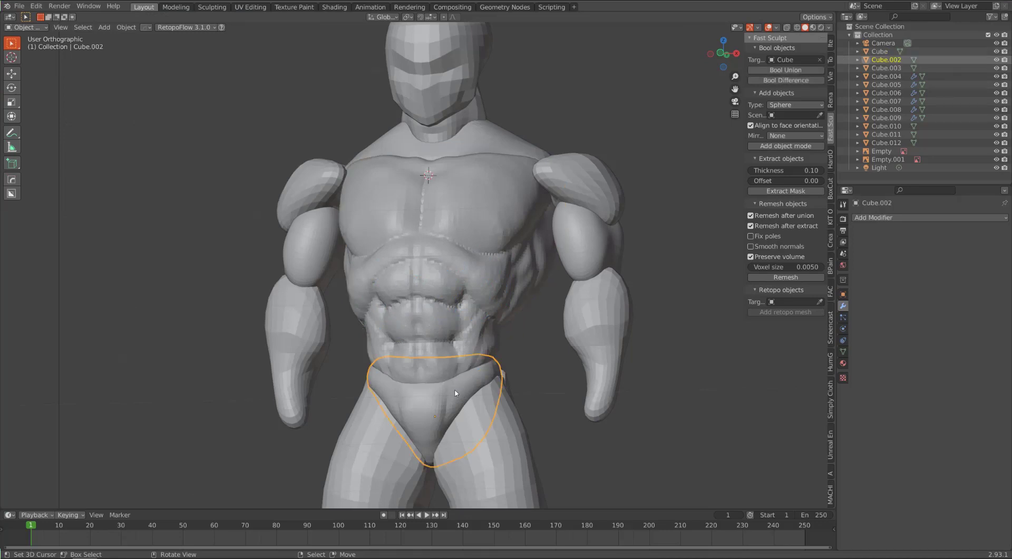
left_click(456, 247)
left_click(410, 403)
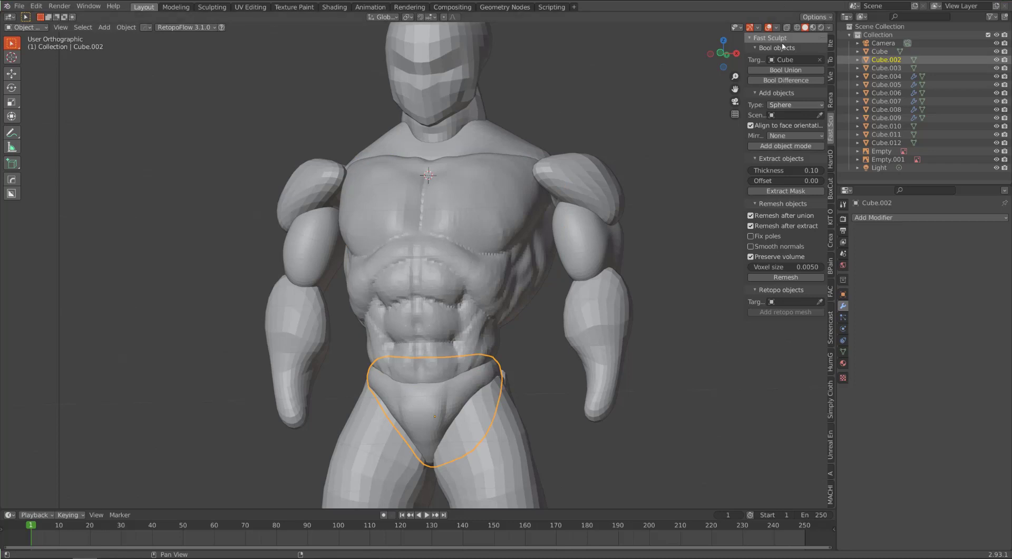
left_click(788, 72)
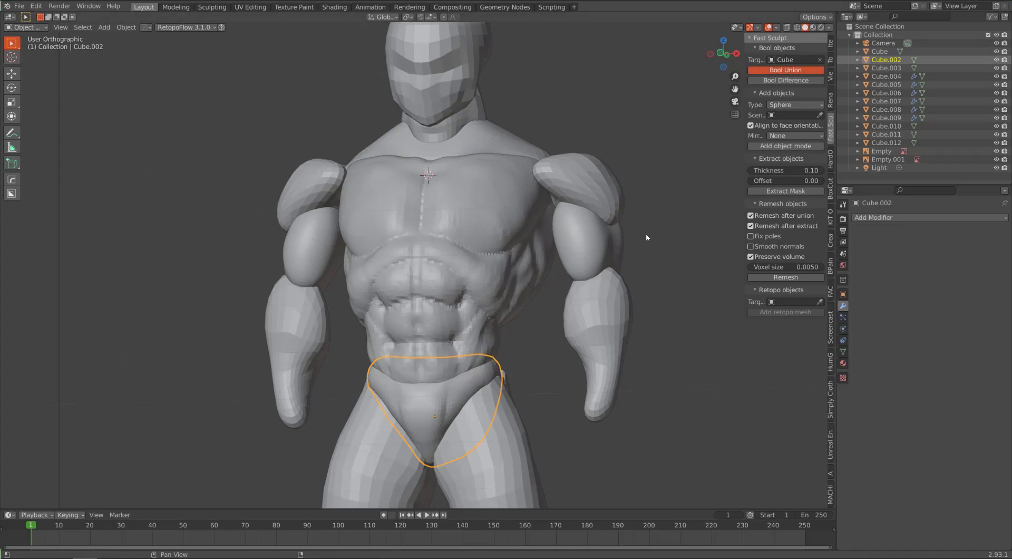
mouse_move(492, 306)
middle_mouse_down()
mouse_move(379, 316)
mouse_move(464, 327)
mouse_move(364, 351)
mouse_move(508, 199)
middle_mouse_up()
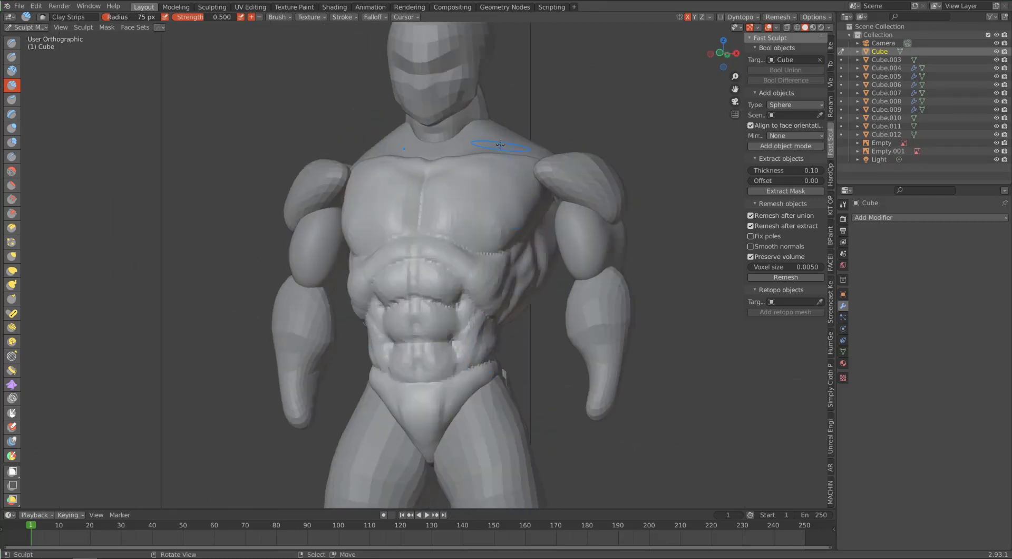
Step: Return to Object Mode and union the collar piece into the torso with Fast Sculpt
key("ctrl+Tab")
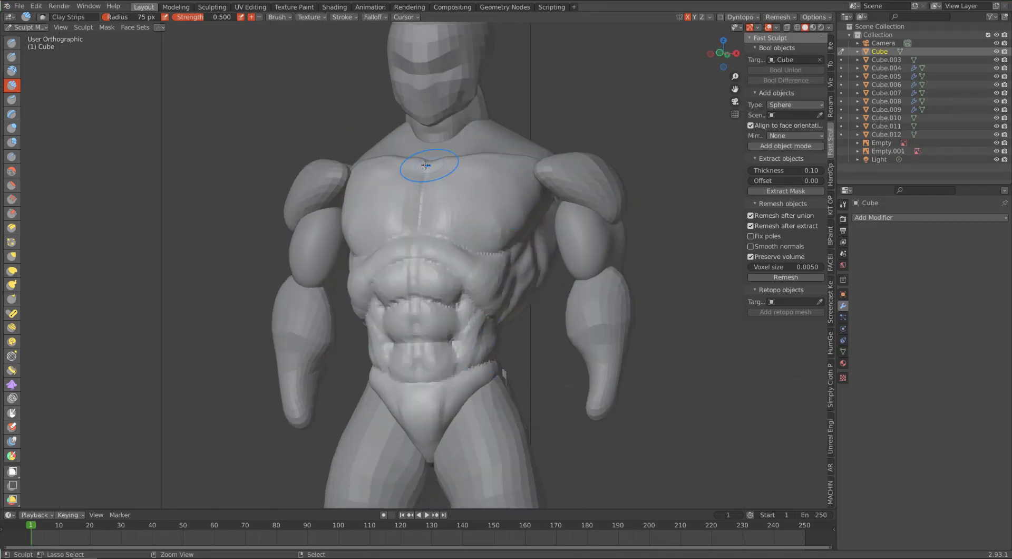
key("ctrl+Tab")
left_click(349, 166)
left_click(500, 140)
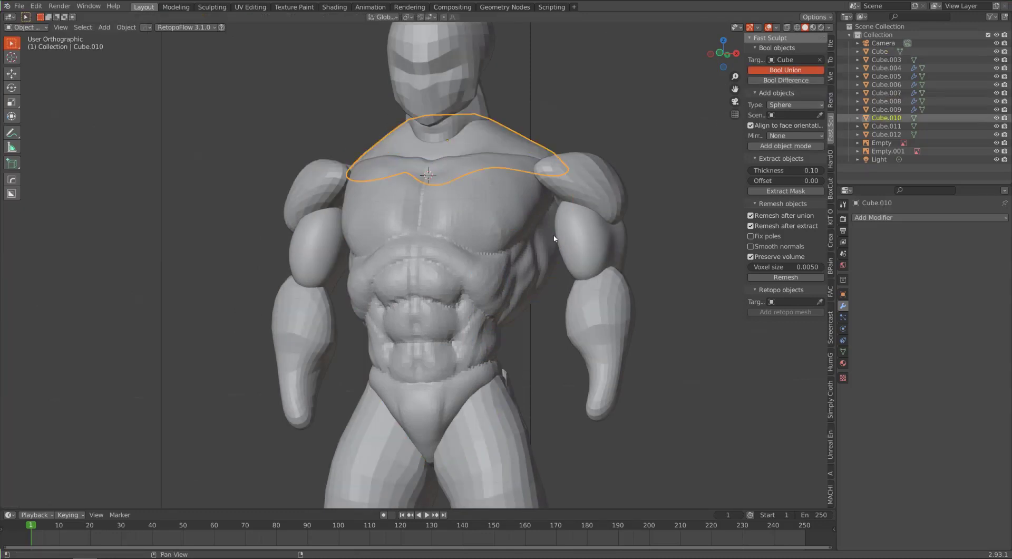
mouse_move(546, 232)
middle_mouse_down()
mouse_move(385, 259)
mouse_move(422, 245)
mouse_move(392, 227)
mouse_move(394, 275)
mouse_move(421, 287)
middle_mouse_up()
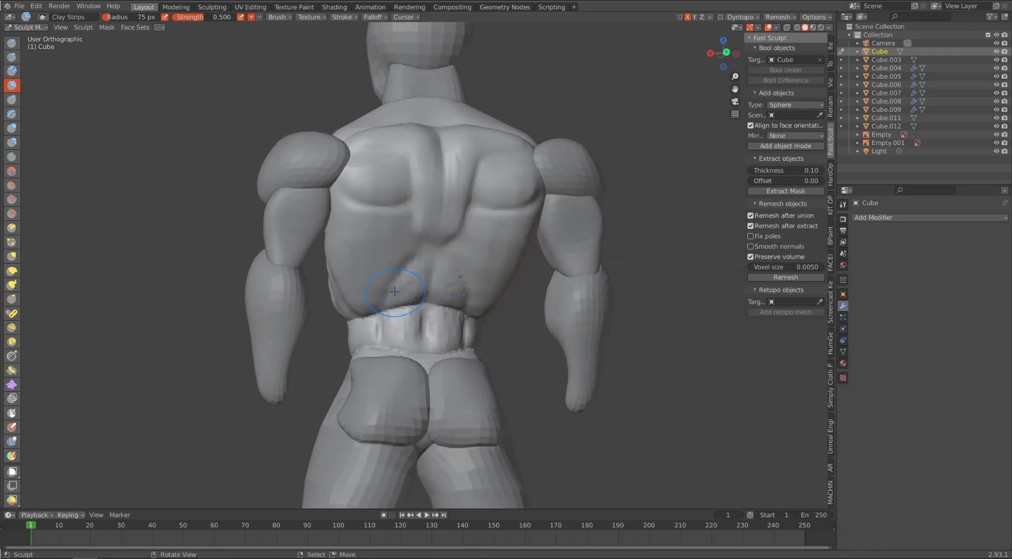
Step: Sculpt vertical muscle columns beside the lower spine across the back-to-waist seam, reducing the Clay Strips radius to 60 px
scroll(400, 327, "up", 3)
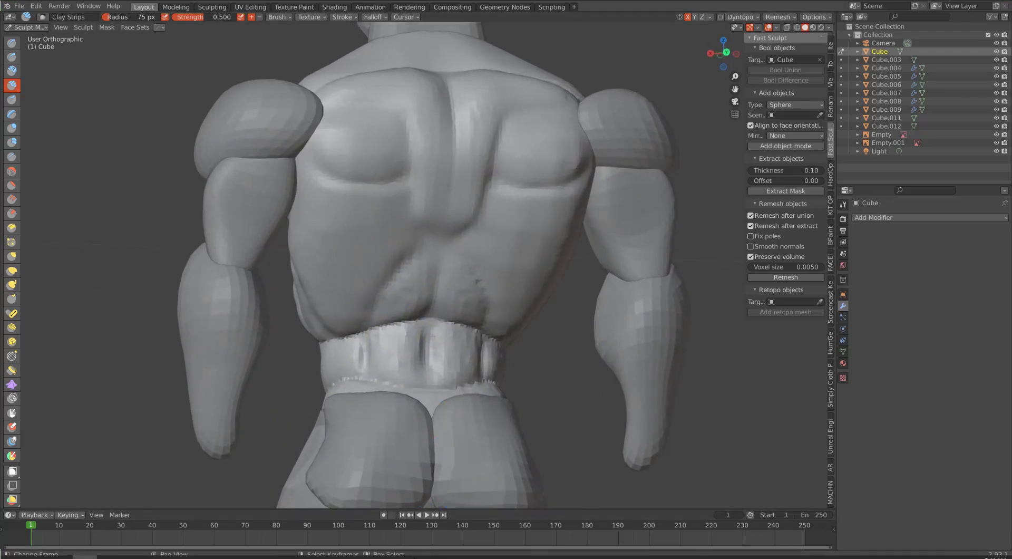
middle_click_drag(395, 363, 393, 317)
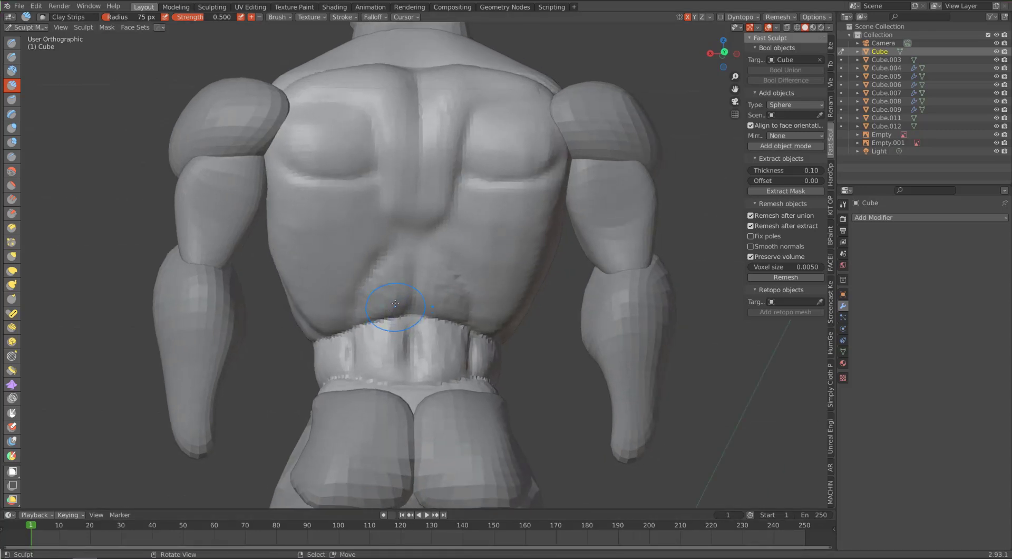
mouse_move(393, 314)
left_mouse_down("shift")
mouse_move(357, 331)
mouse_move(390, 349)
mouse_move(369, 337)
mouse_move(405, 378)
left_mouse_up("shift")
key("bracketleft")
key("bracketleft")
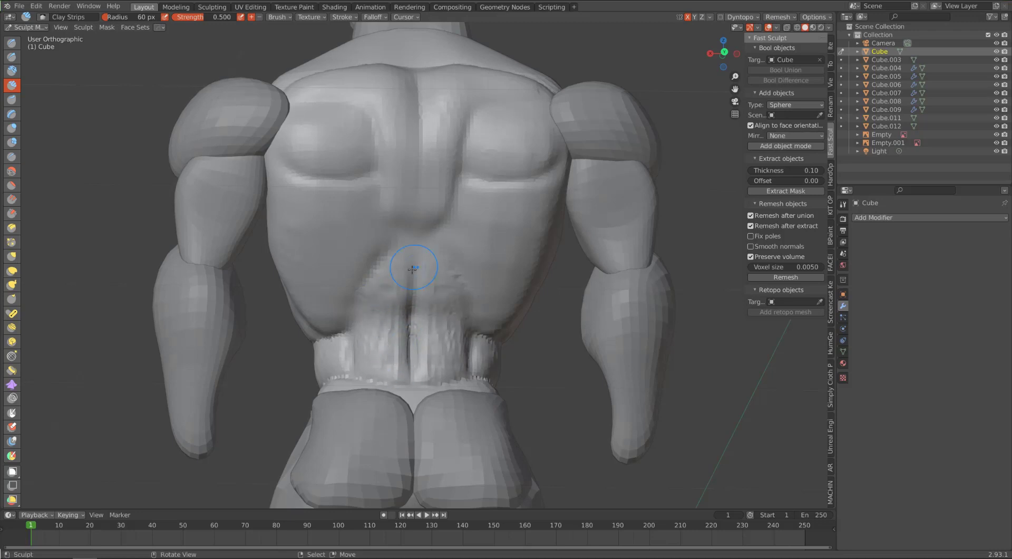
middle_click_drag(411, 266, 390, 268)
left_click_drag(381, 373, 384, 342, "shift")
mouse_move(384, 341)
middle_mouse_down()
mouse_move(362, 287)
mouse_move(390, 316)
middle_mouse_up()
mouse_move(393, 359)
left_mouse_down()
mouse_move(402, 412)
mouse_move(355, 388)
mouse_move(381, 369)
left_mouse_up()
Step: Build up Clay Strips strokes on the outer lower back, bridging the lower edge of the lats to the waist
middle_click_drag(343, 331, 375, 321)
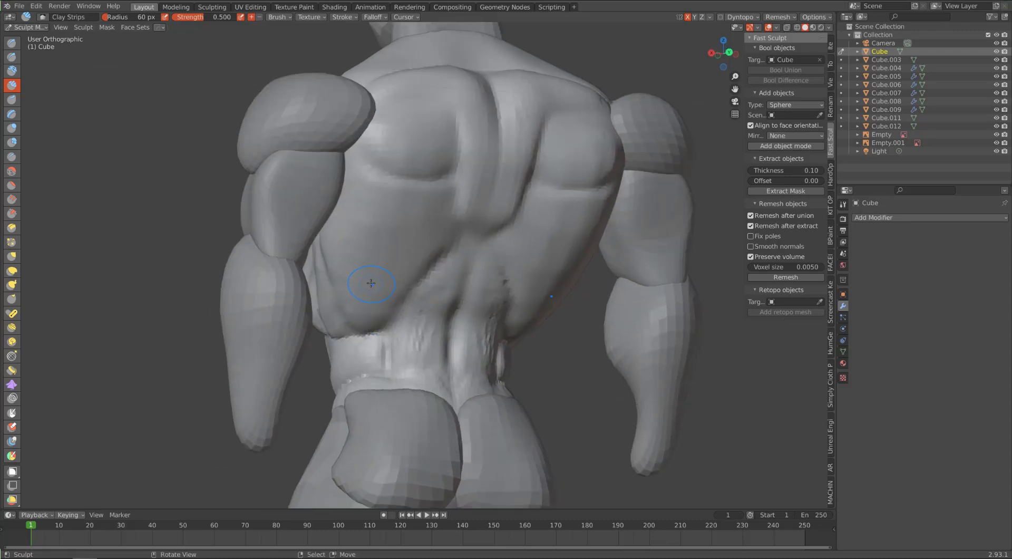
left_click_drag(378, 337, 381, 378)
mouse_move(375, 256)
middle_mouse_down()
mouse_move(370, 265)
mouse_move(392, 257)
middle_mouse_up()
left_click_drag(375, 328, 391, 311)
mouse_move(356, 284)
middle_mouse_down()
mouse_move(317, 316)
mouse_move(384, 325)
middle_mouse_up()
left_click_drag(388, 322, 384, 325)
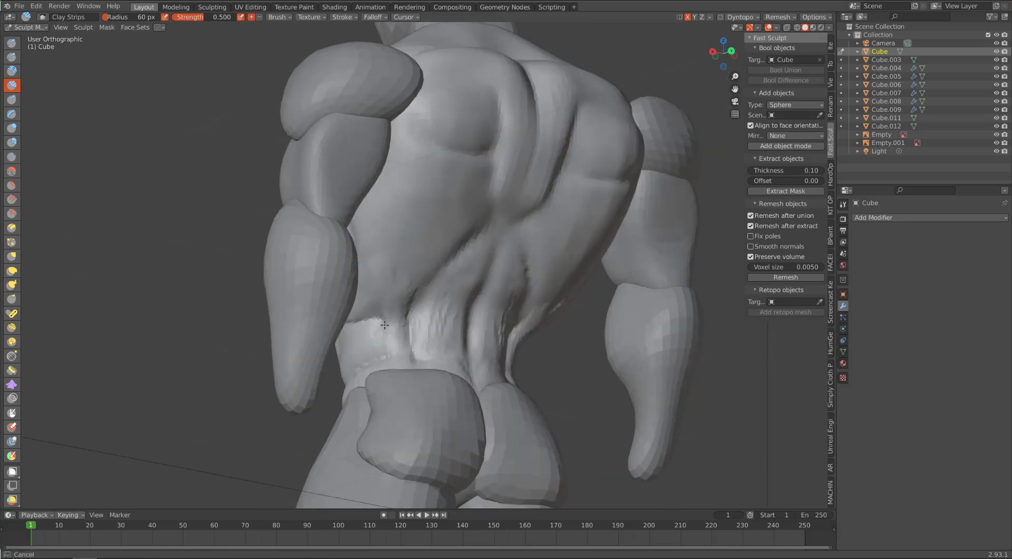
middle_click_drag(385, 324, 327, 309)
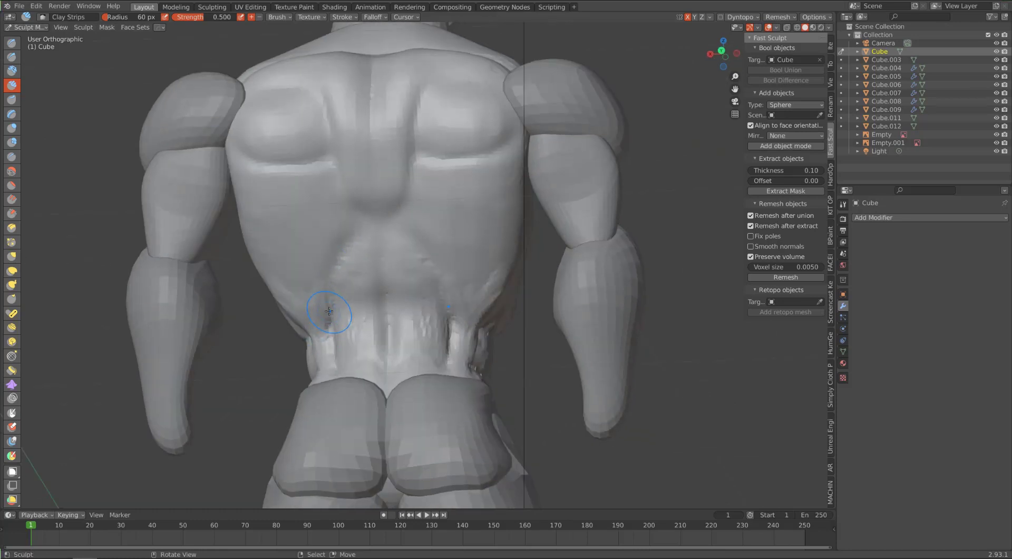
Step: Sculpt diagonal muscle-fibre ridges over the lats from the waist up to below the shoulder blades with Clay Strips
middle_click_drag(297, 234, 346, 213)
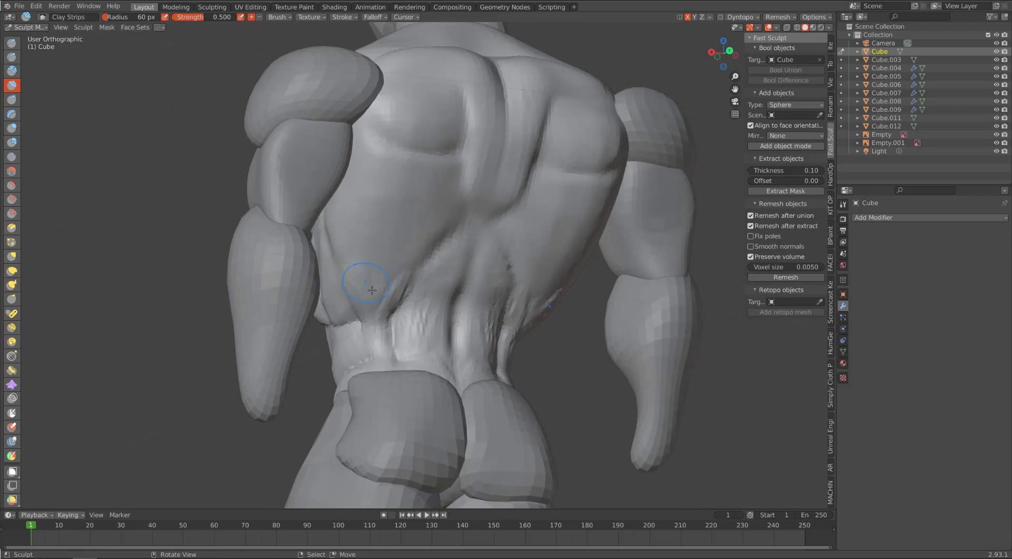
mouse_move(372, 289)
left_mouse_down()
mouse_move(438, 217)
mouse_move(374, 248)
mouse_move(339, 226)
mouse_move(386, 300)
mouse_move(373, 302)
mouse_move(385, 325)
mouse_move(396, 309)
left_mouse_up()
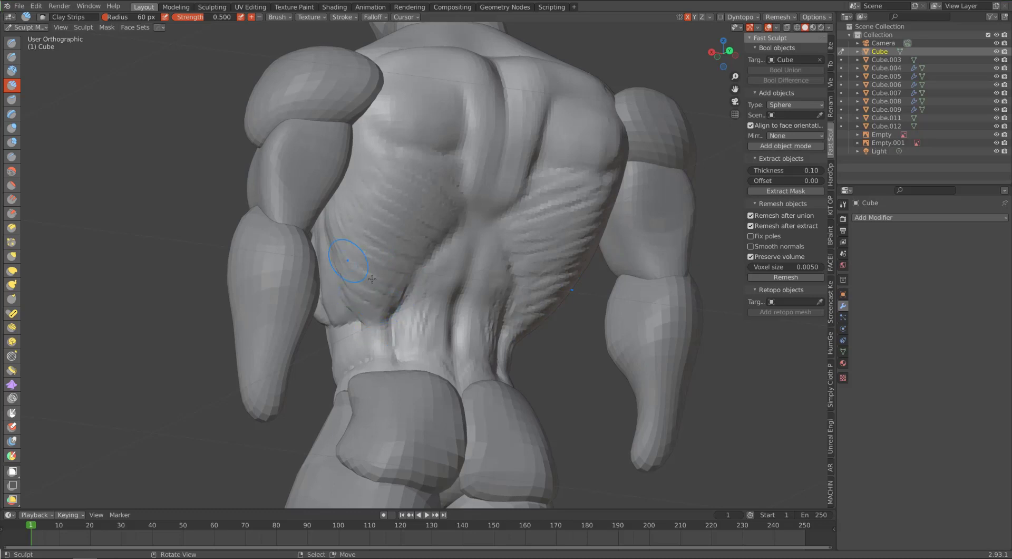
left_click_drag(364, 271, 393, 285)
mouse_move(359, 252)
left_mouse_down()
mouse_move(391, 275)
mouse_move(389, 263)
left_mouse_up()
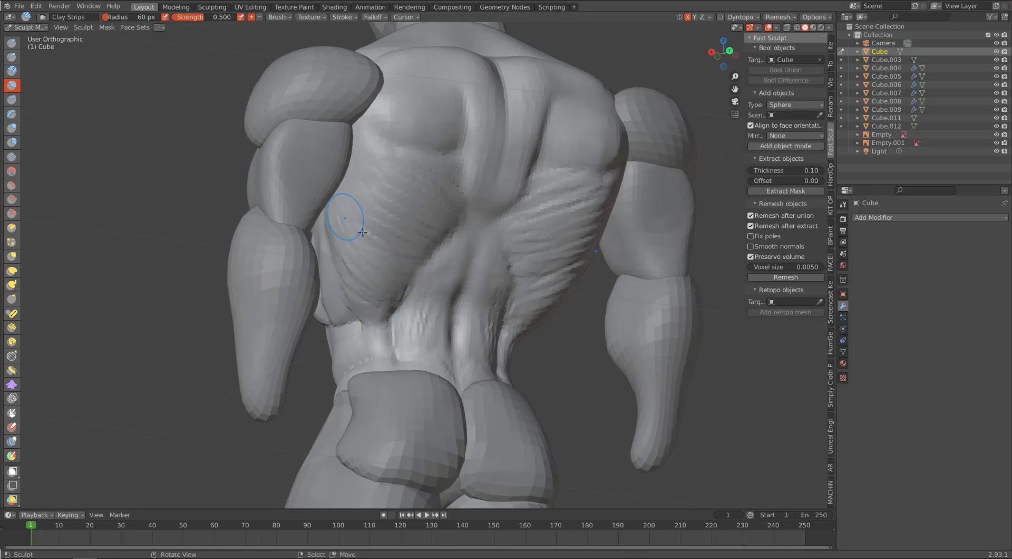
mouse_move(363, 232)
left_mouse_down()
mouse_move(332, 188)
mouse_move(387, 185)
mouse_move(395, 158)
mouse_move(384, 151)
mouse_move(395, 162)
left_mouse_up()
mouse_move(394, 163)
left_mouse_down()
mouse_move(375, 155)
mouse_move(365, 183)
left_mouse_up()
Step: Extend the muscle-fibre ridges to the outer edge of the lats and down to their lower end
left_click_drag(309, 267, 269, 263, "alt")
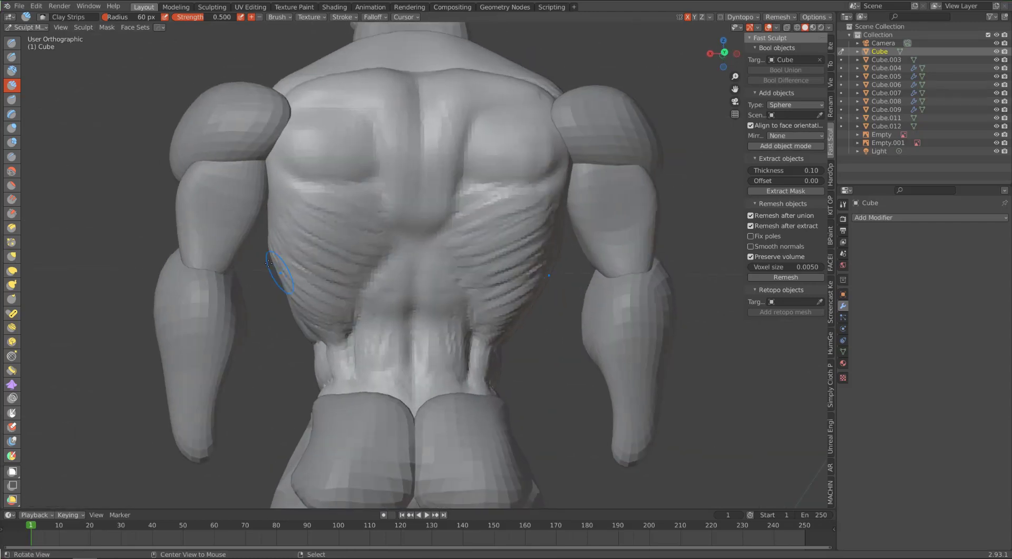
mouse_move(301, 199)
left_mouse_down()
mouse_move(283, 165)
mouse_move(285, 219)
left_mouse_up()
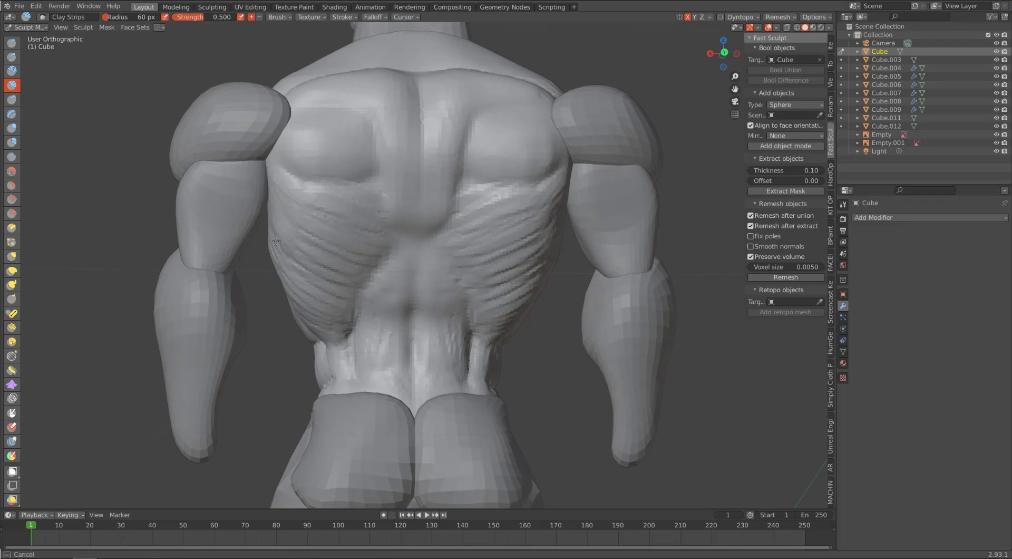
middle_click_drag(263, 242, 287, 260)
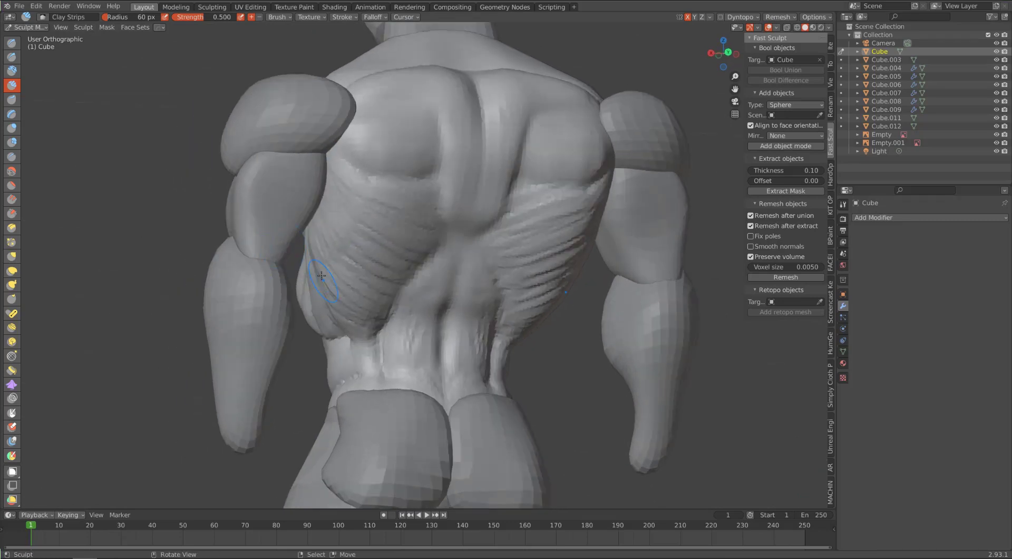
left_click_drag(353, 329, 351, 329)
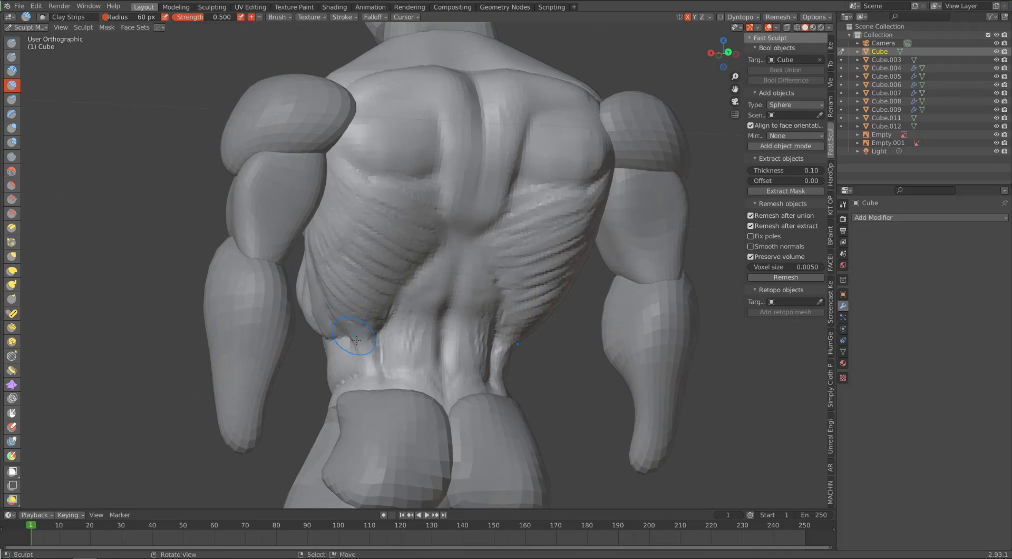
Step: Add fibre strokes along the outer lat on the other side of the back, from the armpit down to the waist
mouse_move(346, 345)
middle_mouse_down()
mouse_move(311, 337)
mouse_move(429, 293)
mouse_move(499, 174)
mouse_move(471, 133)
middle_mouse_up()
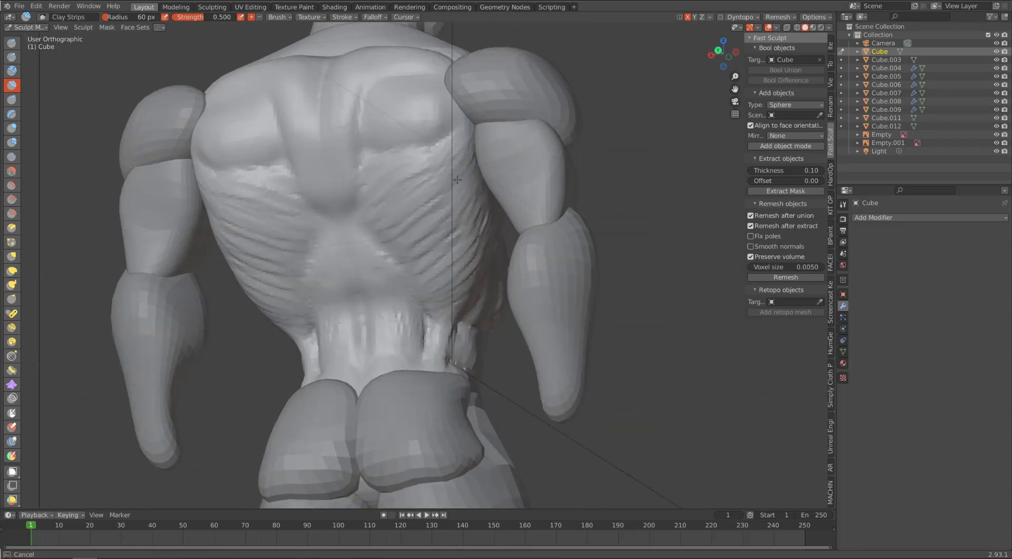
mouse_move(481, 179)
left_mouse_down()
mouse_move(461, 252)
mouse_move(489, 257)
mouse_move(425, 338)
left_mouse_up()
mouse_move(469, 125)
left_mouse_down()
mouse_move(444, 150)
mouse_move(442, 124)
mouse_move(459, 200)
left_mouse_up()
mouse_move(477, 208)
left_mouse_down()
mouse_move(460, 231)
mouse_move(474, 253)
mouse_move(436, 315)
left_mouse_up()
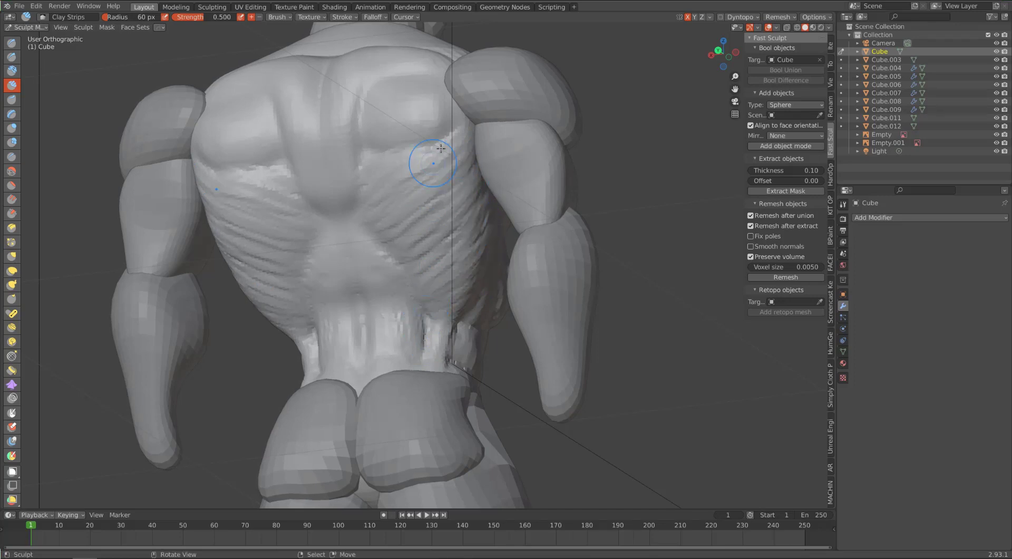
Step: Try broad Clay Strips strokes from below the shoulder blade toward the lower spine, and undo them
left_click_drag(459, 136, 362, 186)
mouse_move(399, 154)
left_mouse_down()
mouse_move(363, 157)
mouse_move(378, 185)
mouse_move(395, 185)
mouse_move(410, 168)
mouse_move(419, 237)
mouse_move(403, 269)
left_mouse_up()
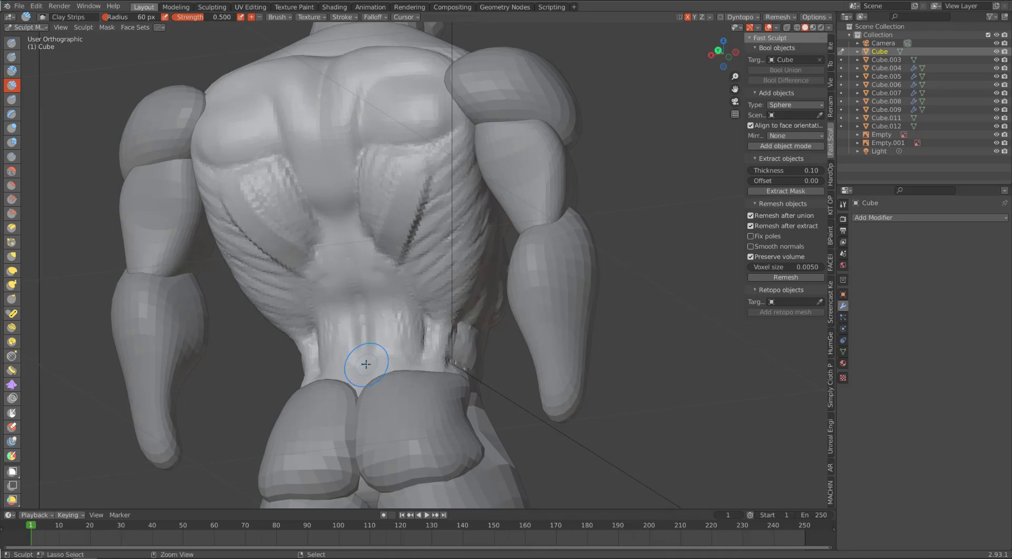
key("ctrl+z")
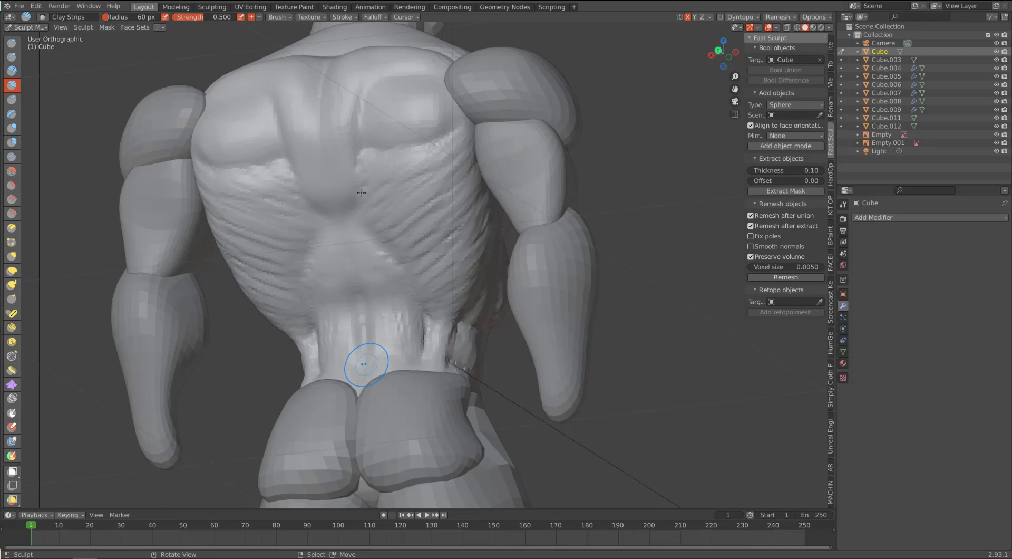
Step: Define the central spine groove and build up the paired lower-back muscles up to the tip of the trapezius
left_click_drag(325, 240, 327, 234)
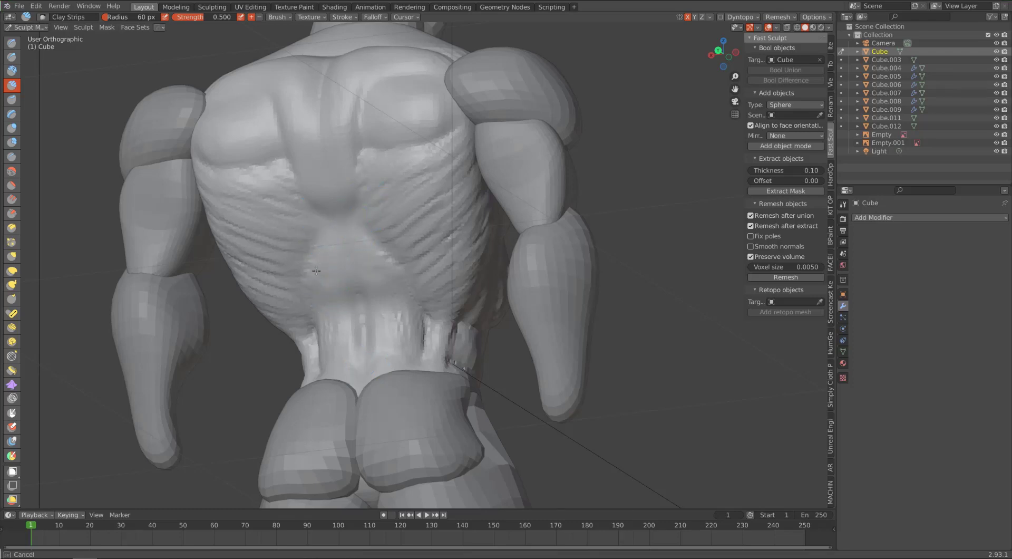
left_click_drag(335, 304, 341, 339)
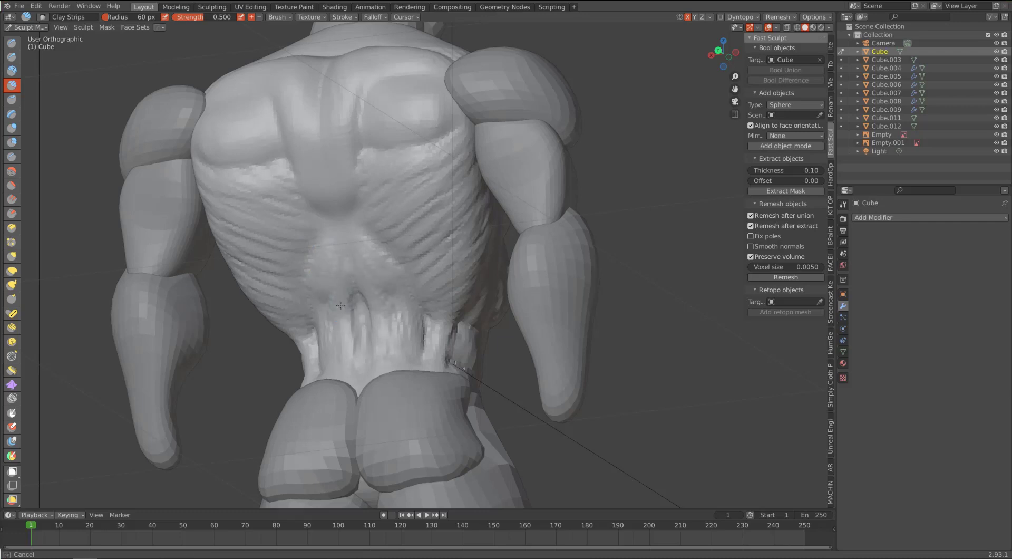
mouse_move(333, 288)
left_mouse_down()
mouse_move(319, 288)
mouse_move(326, 315)
left_mouse_up()
mouse_move(352, 368)
left_mouse_down()
mouse_move(349, 324)
mouse_move(350, 336)
left_mouse_up()
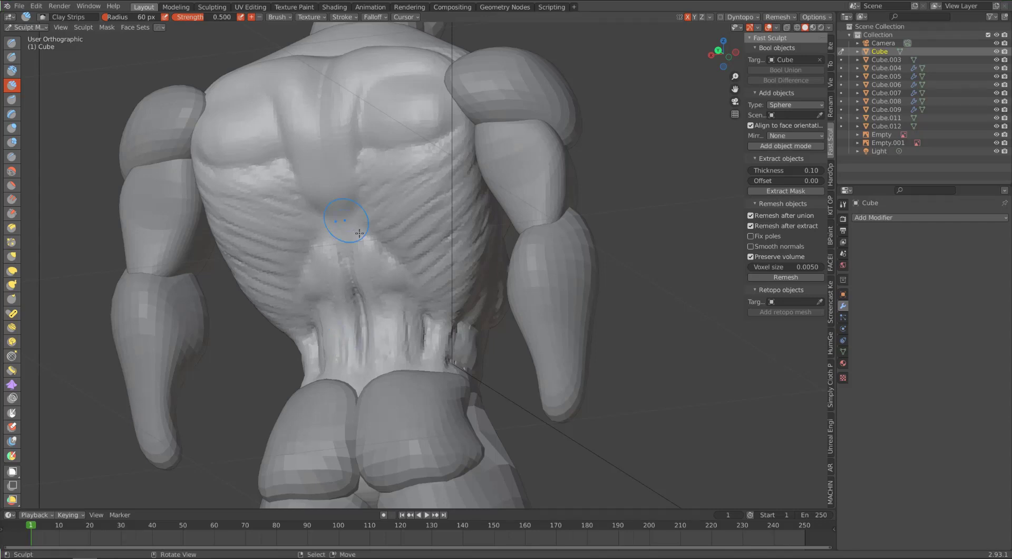
mouse_move(301, 275)
left_mouse_down("alt")
mouse_move(372, 310)
mouse_move(343, 315)
left_mouse_up("alt")
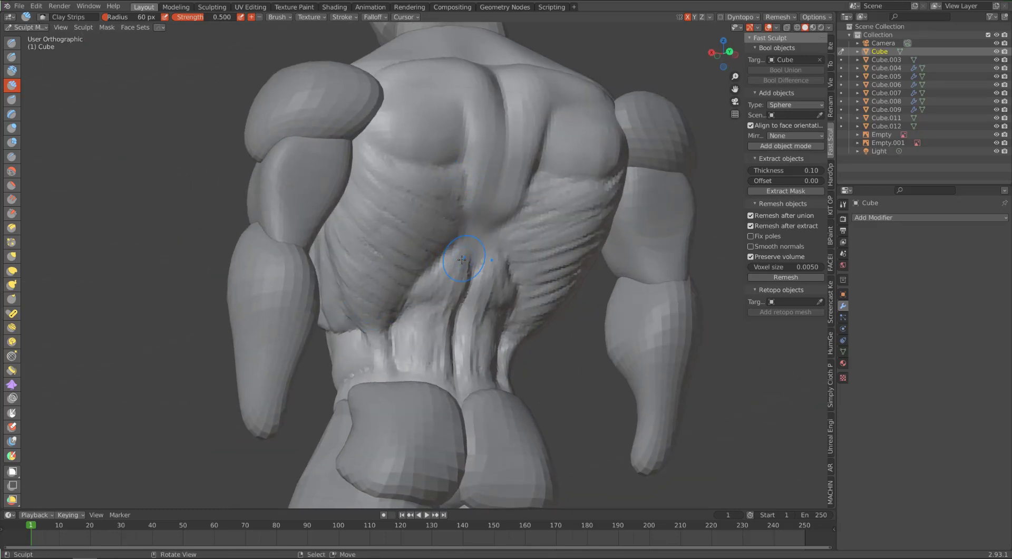
left_click_drag(461, 260, 472, 242)
left_click_drag(477, 103, 464, 168, "alt")
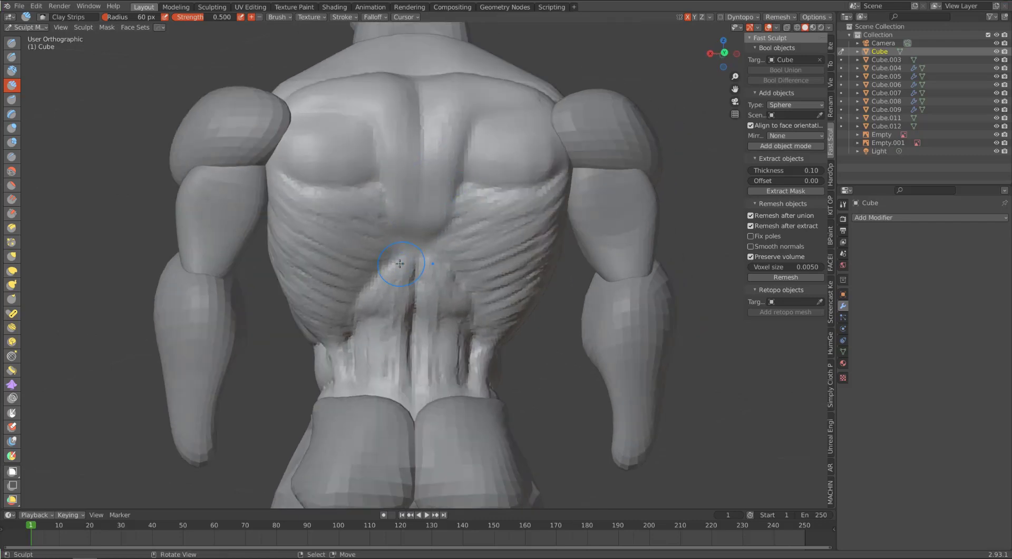
Step: Build up the lower trapezius with long Clay Strips strokes running up both sides of the spine toward the neck
left_click_drag(395, 207, 399, 214)
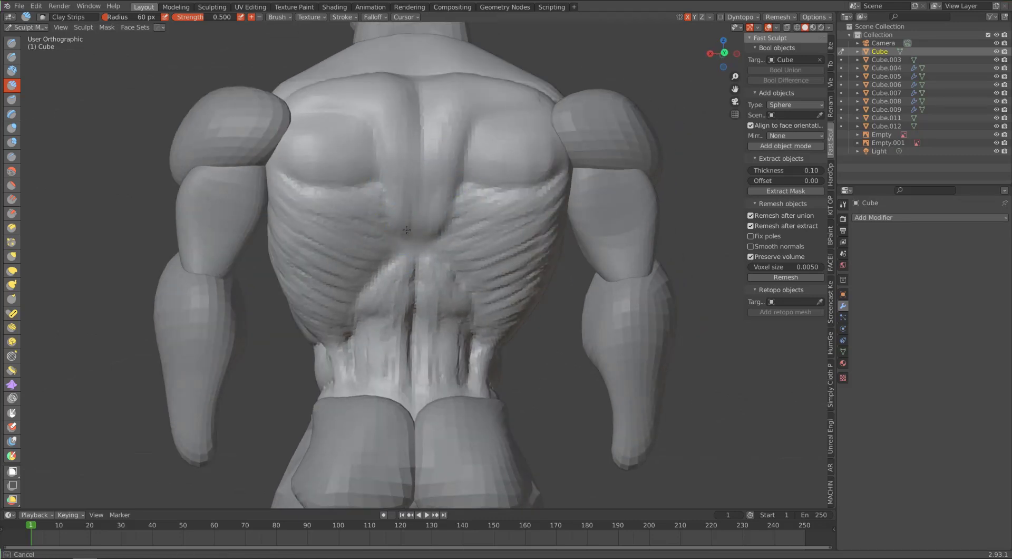
left_click_drag(403, 244, 401, 177)
left_click_drag(408, 221, 404, 108)
left_click_drag(396, 196, 381, 79)
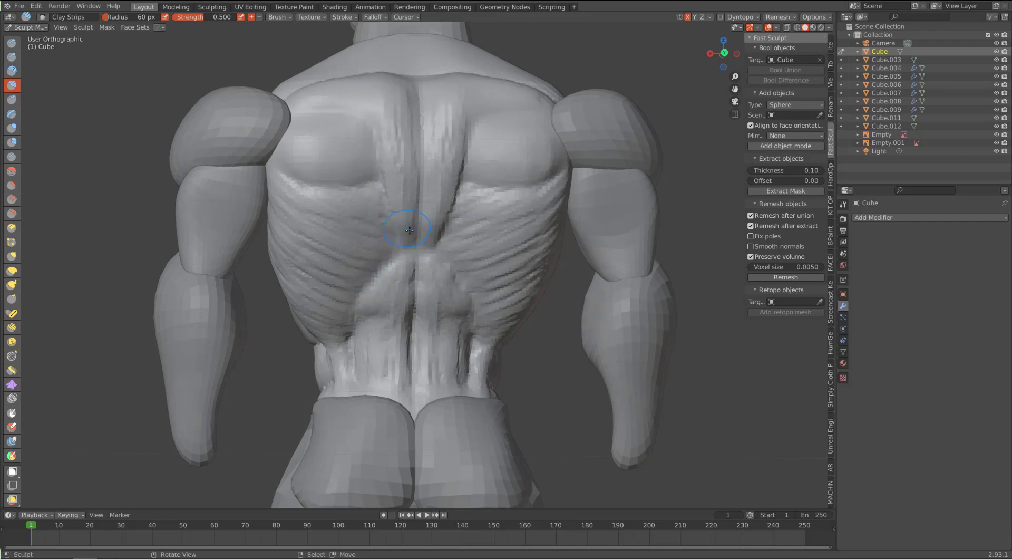
Step: Smooth the paired lower-back muscles and the fresh strokes along the trapezius into even volumes
left_click_drag(407, 245, 404, 288)
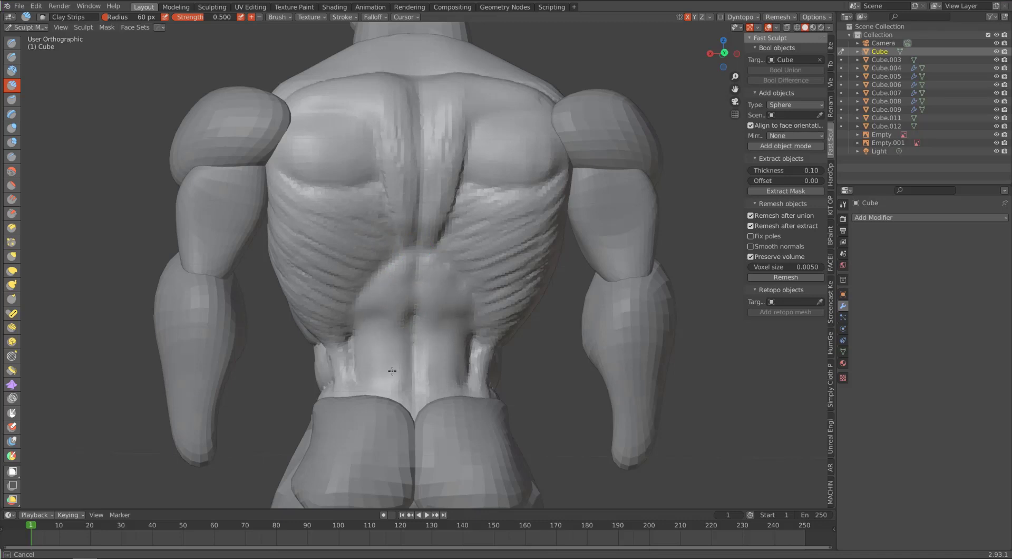
left_click_drag(392, 371, 392, 377)
left_click_drag(388, 216, 385, 232)
middle_click_drag(375, 85, 497, 196)
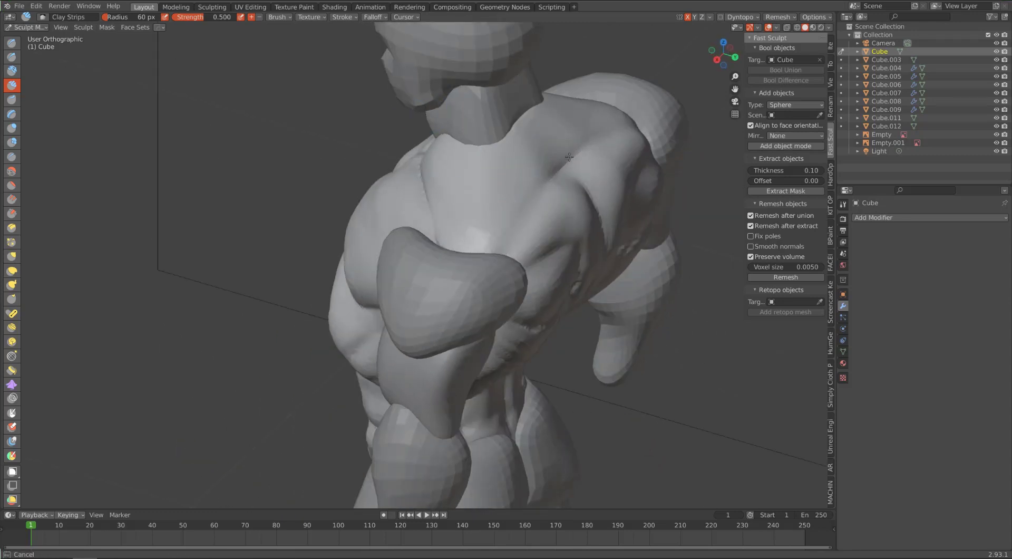
Step: Soften the upper edges of the shoulder blades so they blend into the trapezius and shoulders
mouse_move(515, 211)
middle_mouse_down()
mouse_move(534, 145)
mouse_move(436, 90)
mouse_move(399, 35)
mouse_move(300, 56)
middle_mouse_up()
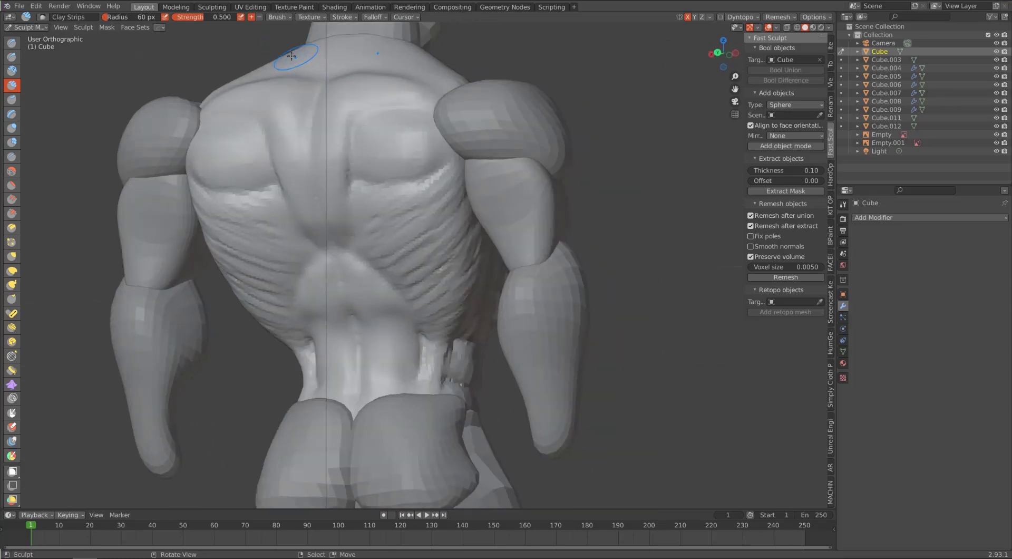
middle_click_drag(306, 66, 337, 68, "alt")
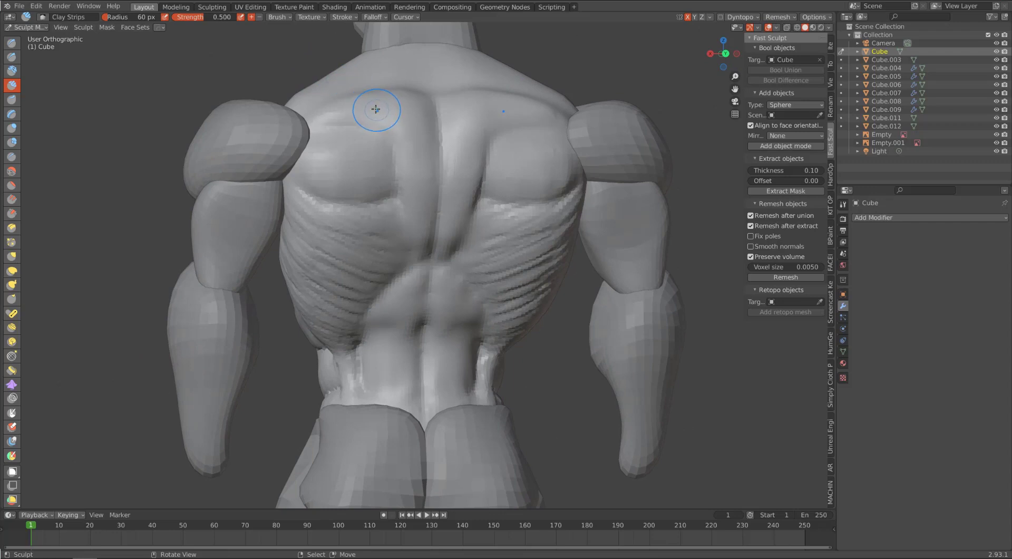
left_click_drag(360, 113, 363, 120)
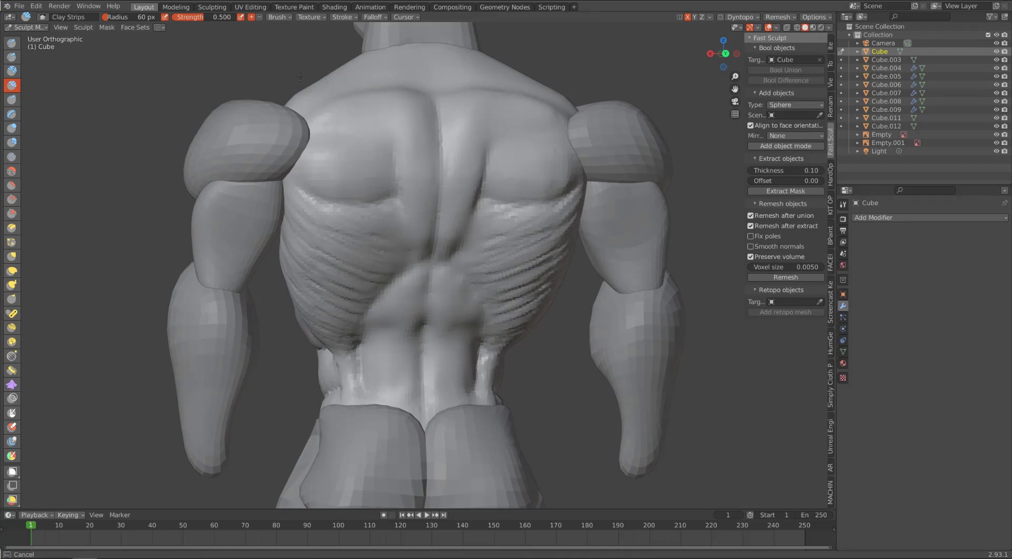
left_click_drag(300, 77, 333, 104)
mouse_move(358, 102)
middle_mouse_down()
mouse_move(388, 137)
mouse_move(430, 149)
middle_mouse_up()
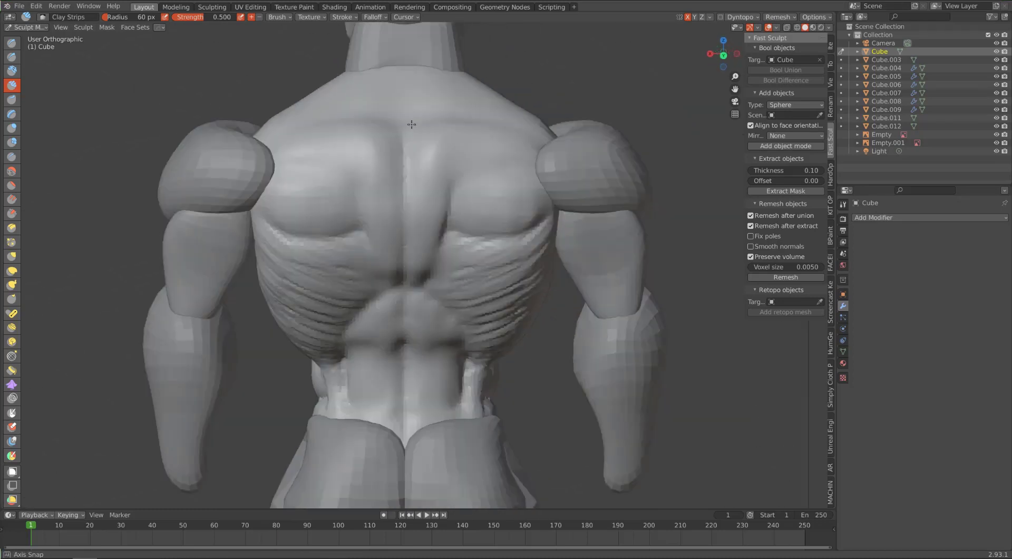
left_click_drag(468, 113, 465, 128)
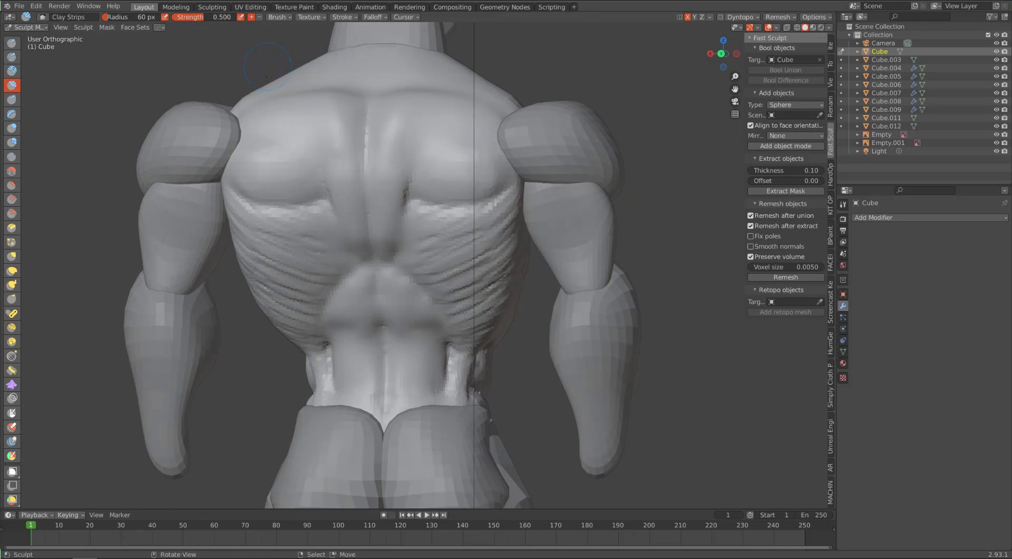
Step: Carve creases along the top and inner edges of the shoulder blades with the Draw Sharp brush
key("e")
left_click(12, 56)
middle_click_drag(263, 132, 444, 120)
mouse_move(636, 149)
left_mouse_down()
mouse_move(610, 147)
mouse_move(594, 165)
mouse_move(492, 199)
mouse_move(446, 239)
left_mouse_up()
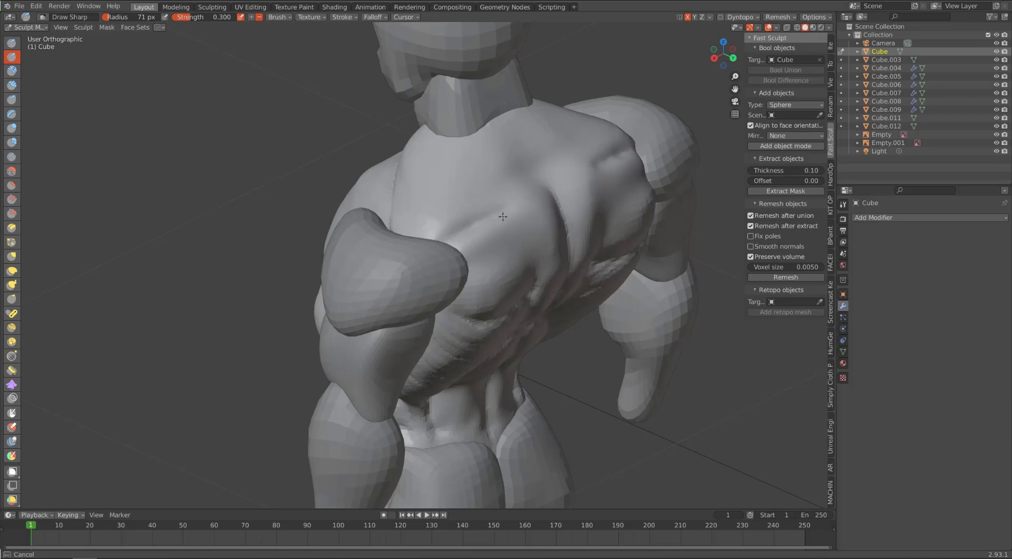
middle_click_drag(503, 216, 311, 164)
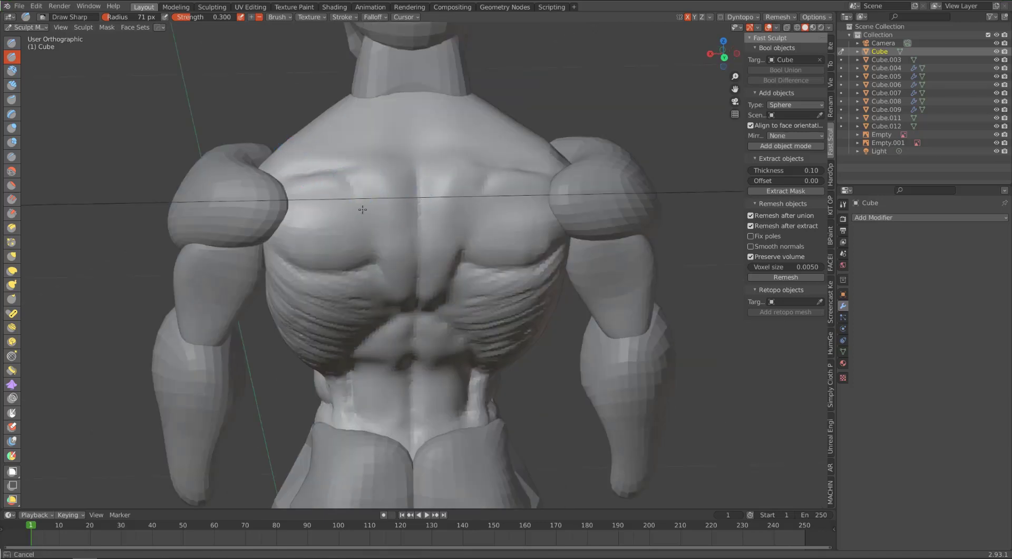
mouse_move(362, 209)
left_mouse_down()
mouse_move(332, 170)
mouse_move(363, 206)
mouse_move(396, 293)
left_mouse_up()
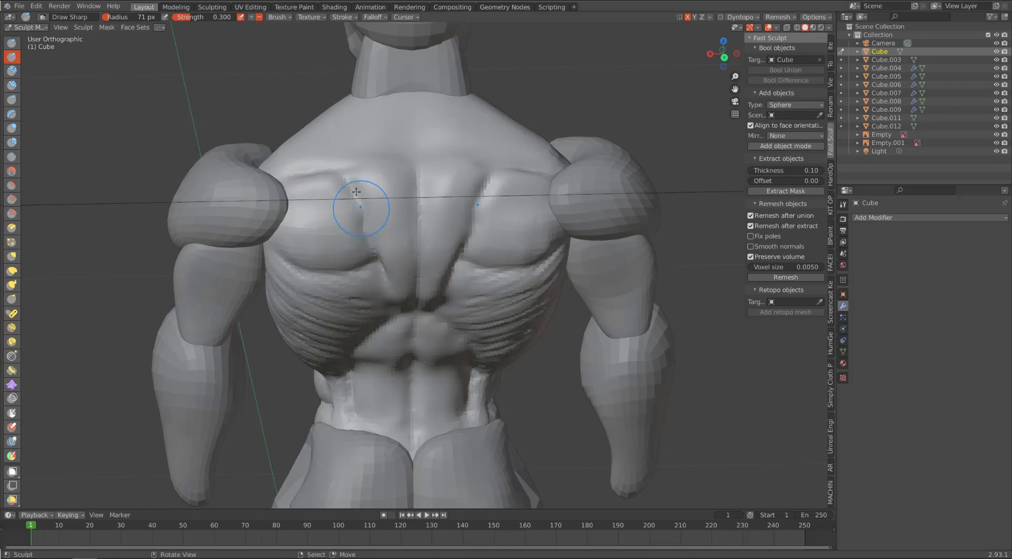
left_click_drag(359, 207, 345, 182)
Step: Extend the crease above the shoulder blades out to the shoulders and carve the central groove up to the neck base
middle_click_drag(318, 119, 41, 178)
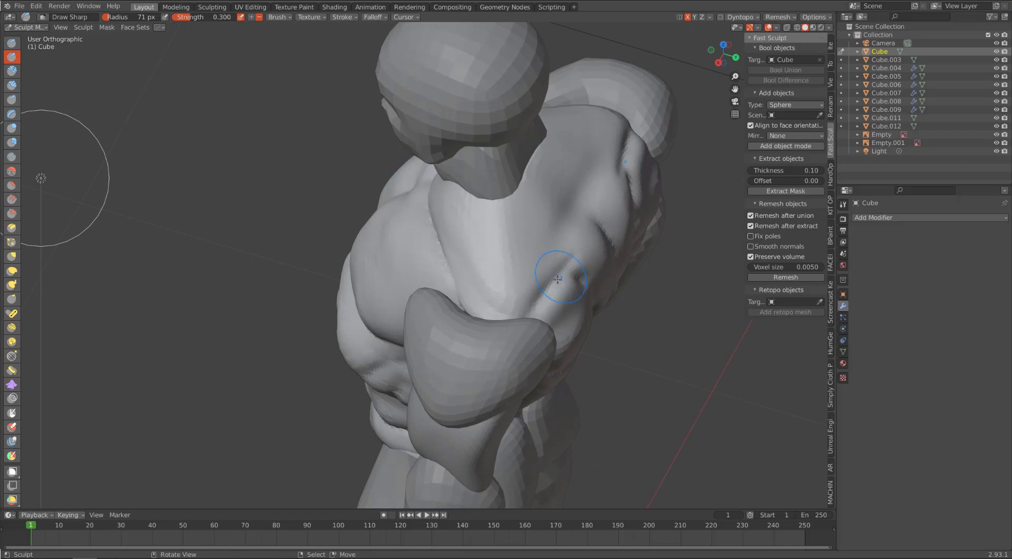
mouse_move(565, 278)
left_mouse_down()
mouse_move(526, 314)
mouse_move(522, 303)
mouse_move(496, 321)
left_mouse_up()
mouse_move(530, 226)
middle_mouse_down()
mouse_move(464, 216)
mouse_move(418, 163)
middle_mouse_up()
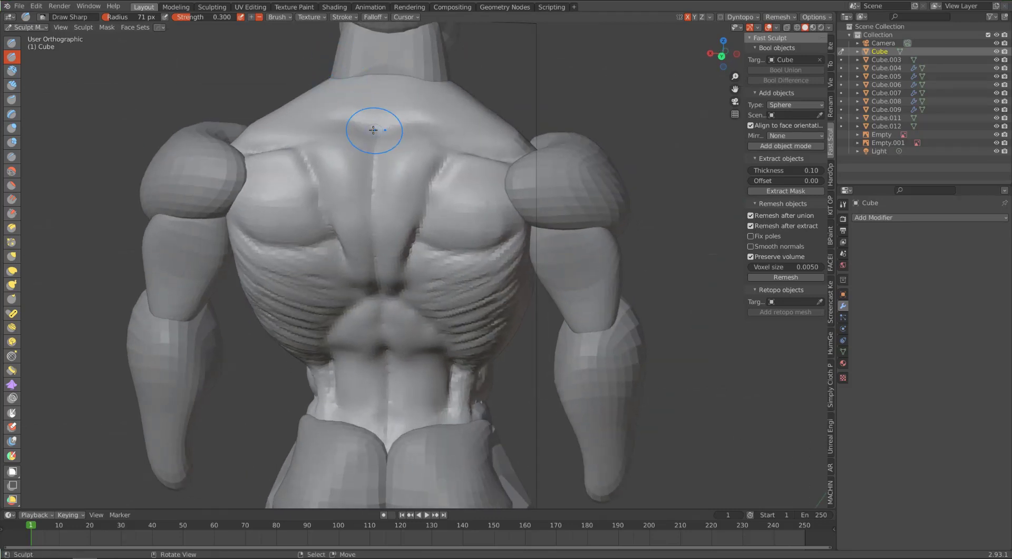
left_click_drag(374, 129, 383, 80)
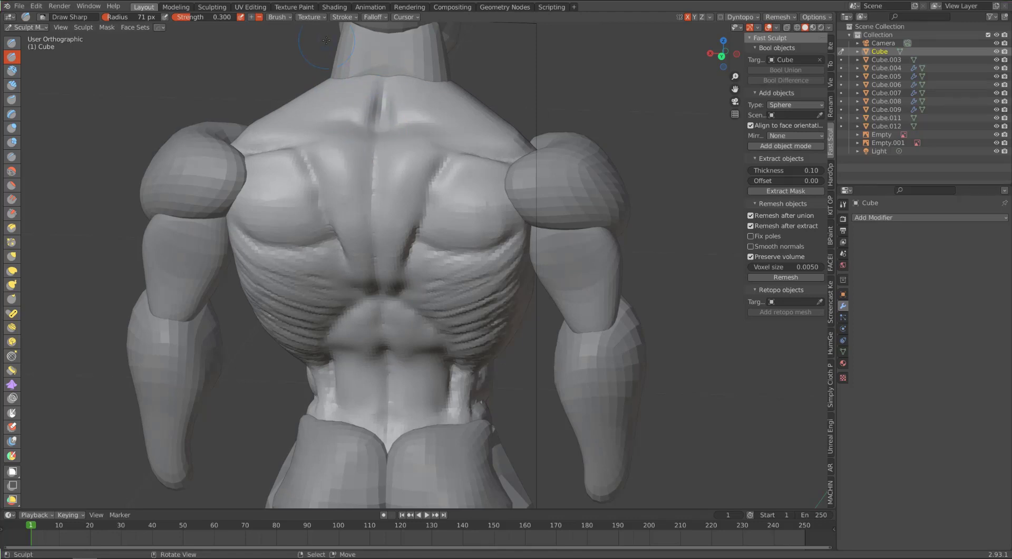
left_click_drag(324, 59, 384, 67, "alt")
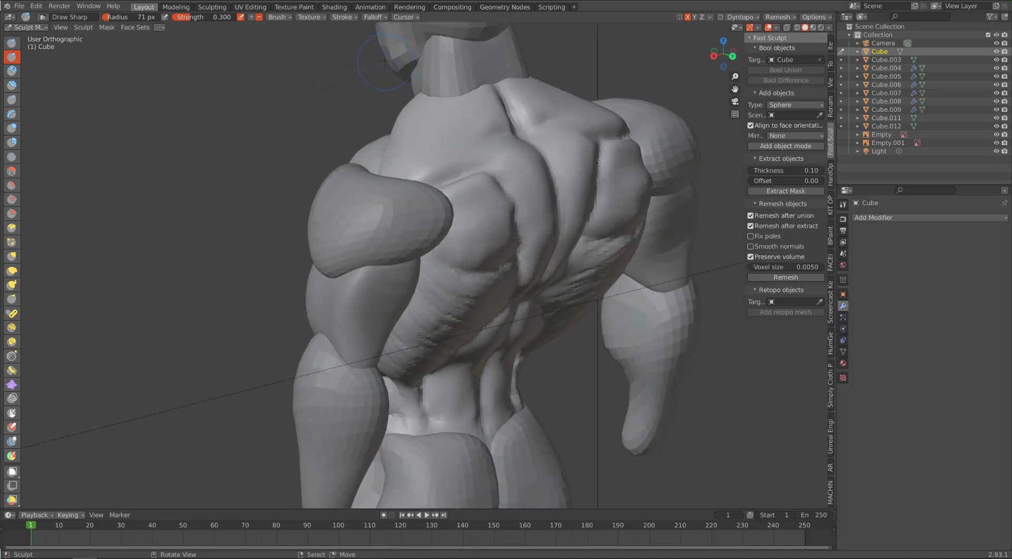
Step: Add Clay Strips fibre strokes across the upper trapezius between the neck base and the shoulders
left_click(12, 71)
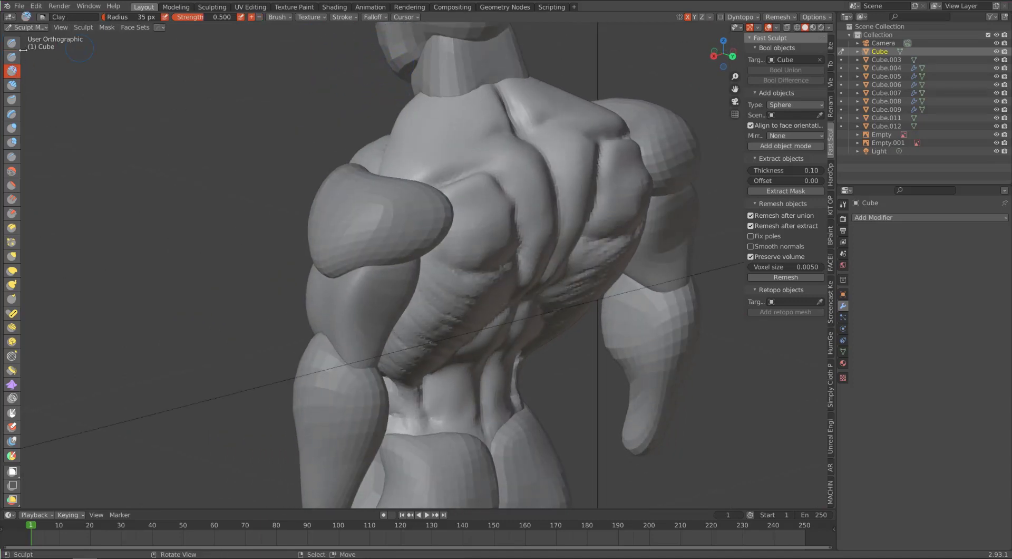
left_click(11, 85)
mouse_move(406, 108)
left_mouse_down("alt")
mouse_move(357, 120)
mouse_move(406, 132)
mouse_move(384, 125)
mouse_move(343, 137)
left_mouse_up("alt")
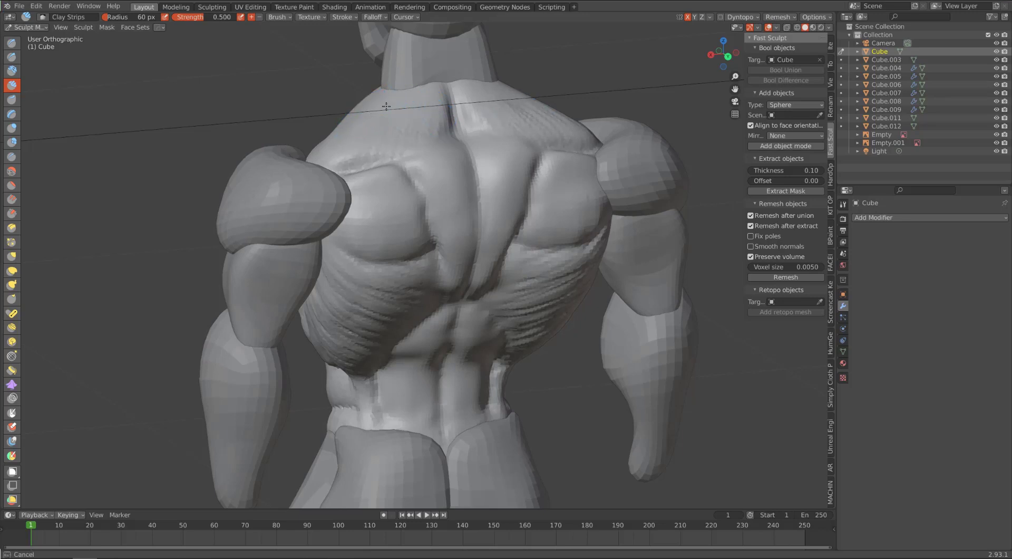
left_click_drag(412, 118, 432, 105)
middle_click_drag(411, 79, 377, 65)
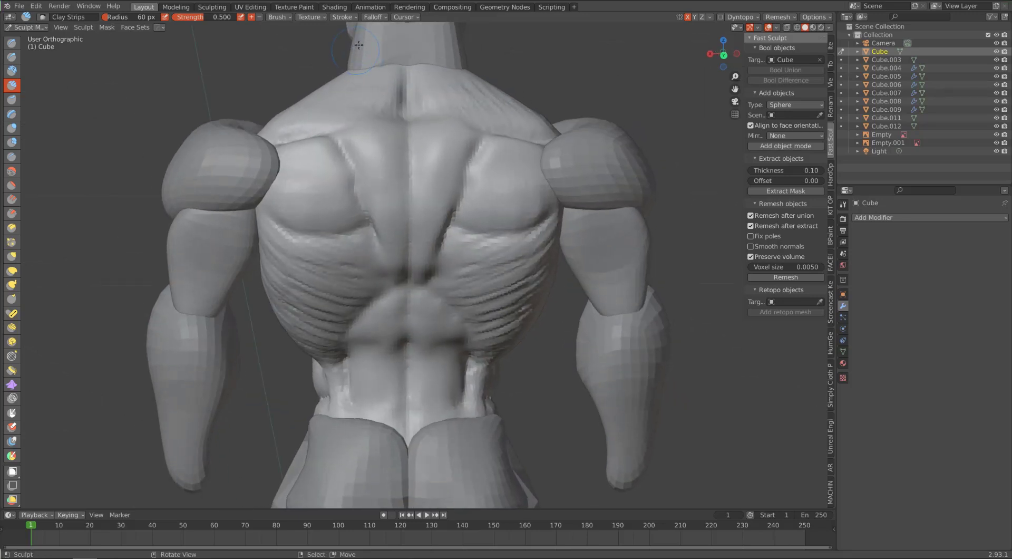
Step: Build up the upper trapezius with more strokes from the neck groove along the top of the shoulder blades to the shoulders
mouse_move(369, 77)
left_mouse_down()
mouse_move(351, 90)
mouse_move(348, 109)
left_mouse_up()
mouse_move(283, 124)
left_mouse_down()
mouse_move(380, 118)
mouse_move(381, 133)
mouse_move(382, 108)
mouse_move(347, 121)
mouse_move(344, 102)
mouse_move(318, 124)
mouse_move(275, 133)
mouse_move(339, 103)
mouse_move(394, 126)
mouse_move(396, 117)
mouse_move(387, 121)
left_mouse_up()
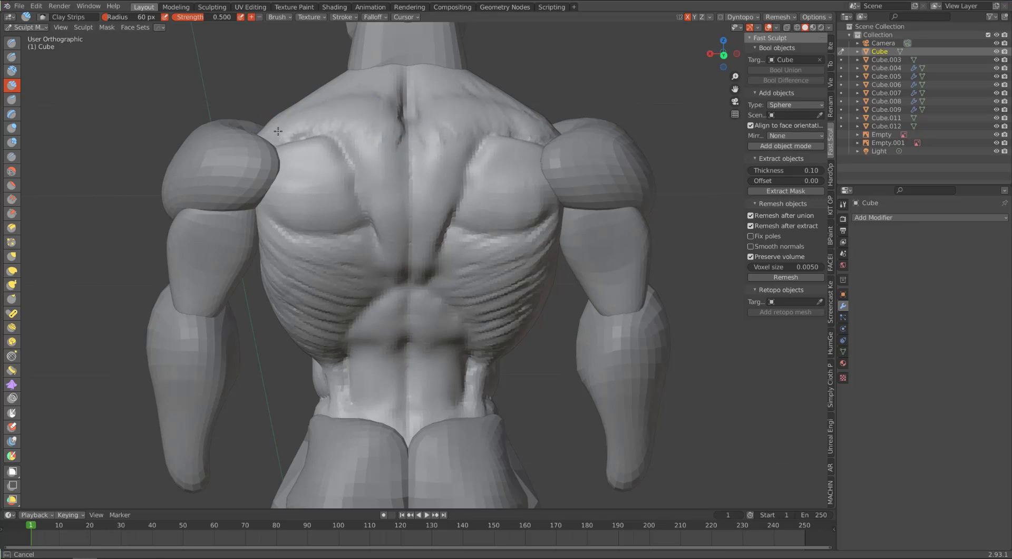
left_click_drag(277, 130, 281, 122)
mouse_move(342, 50)
middle_mouse_down()
mouse_move(401, 79)
mouse_move(340, 97)
mouse_move(406, 136)
middle_mouse_up()
left_click_drag(406, 136, 443, 167)
mouse_move(442, 167)
middle_mouse_down()
mouse_move(187, 54)
mouse_move(250, 48)
middle_mouse_up()
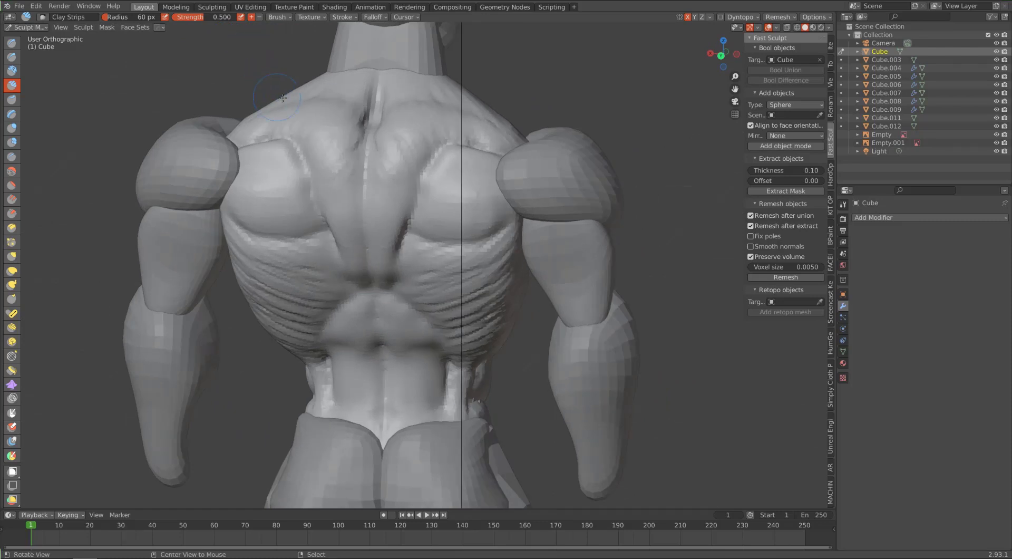
middle_click_drag(283, 98, 318, 99)
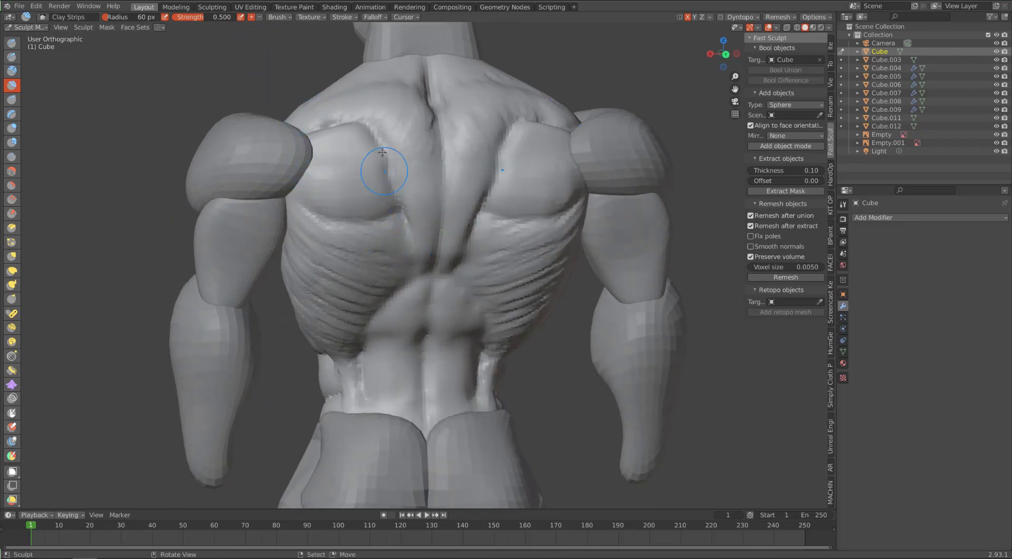
Step: Thicken the middle and lower trapezius beside the spine, filling the area between the shoulder blades down to its tip
mouse_move(414, 210)
left_mouse_down()
mouse_move(407, 230)
mouse_move(418, 274)
left_mouse_up()
middle_click_drag(416, 166, 409, 164)
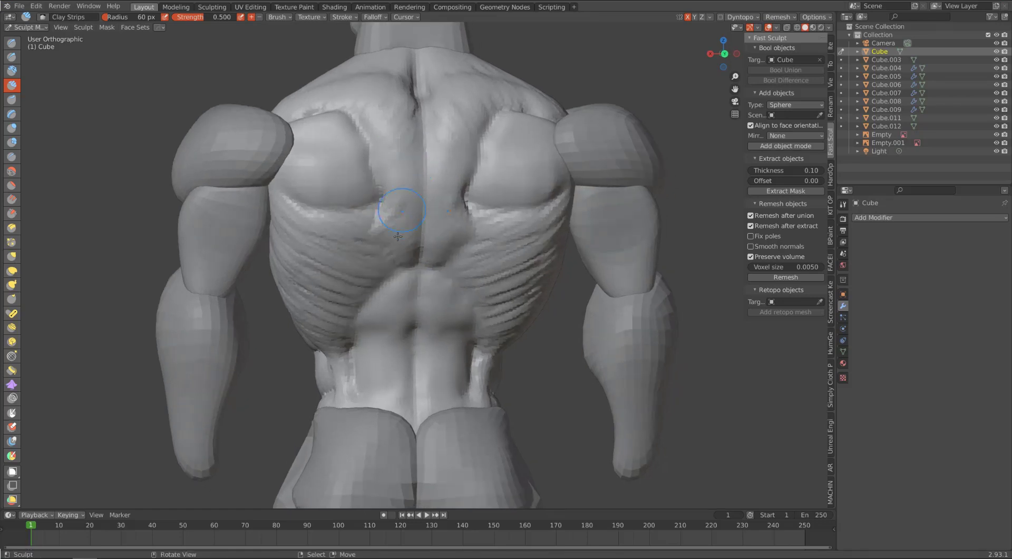
mouse_move(403, 250)
left_mouse_down()
mouse_move(406, 266)
mouse_move(406, 248)
left_mouse_up()
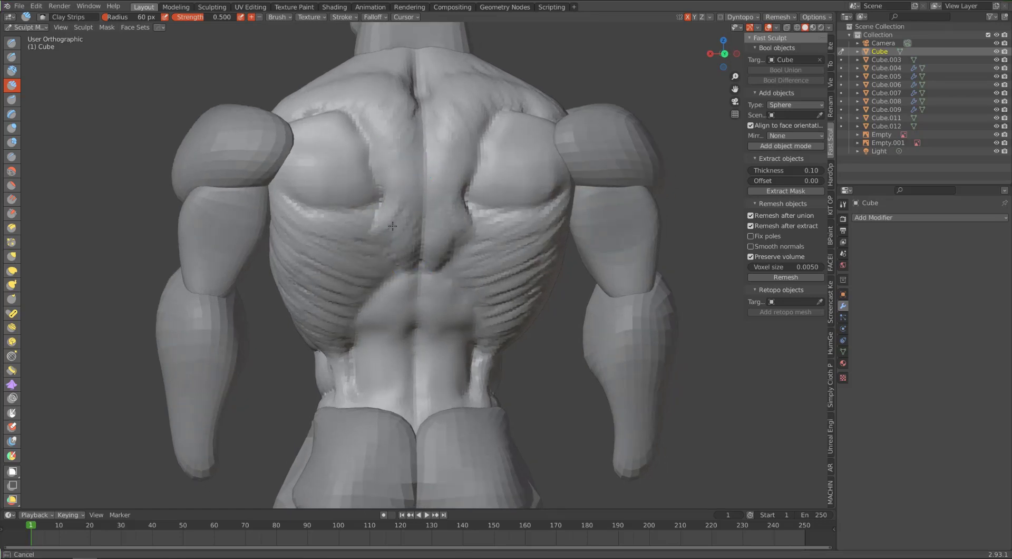
left_click_drag(394, 244, 406, 241)
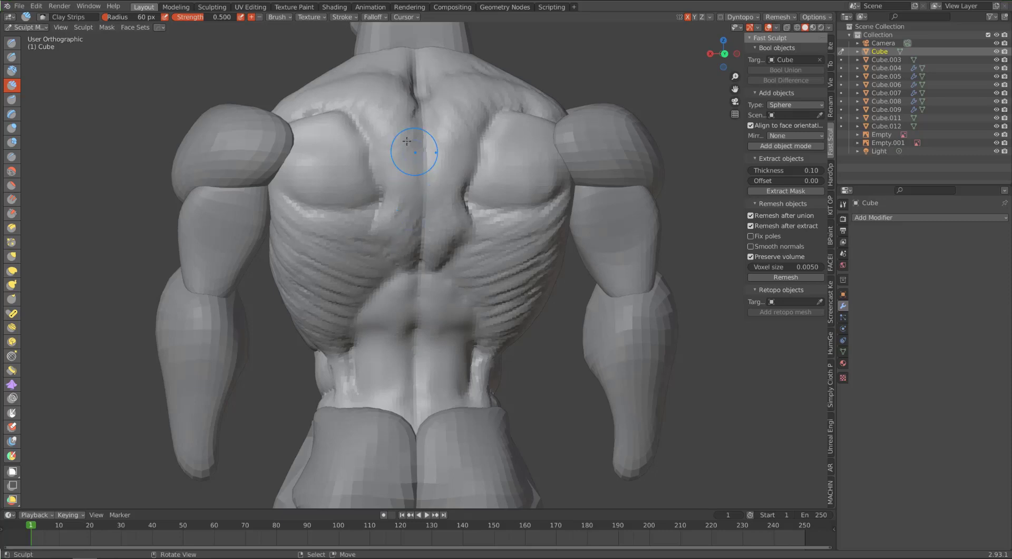
left_click_drag(389, 145, 392, 150)
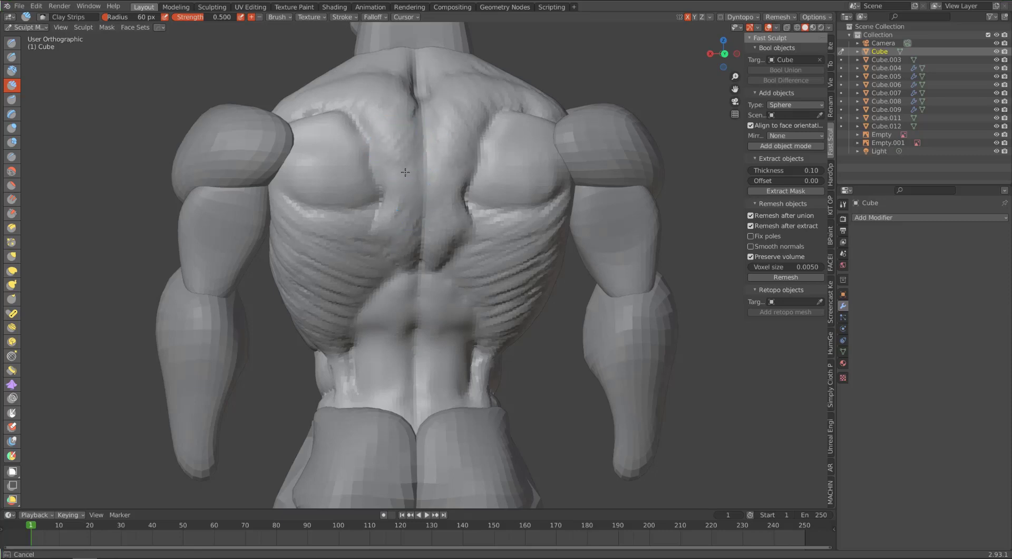
left_click_drag(415, 212, 415, 214)
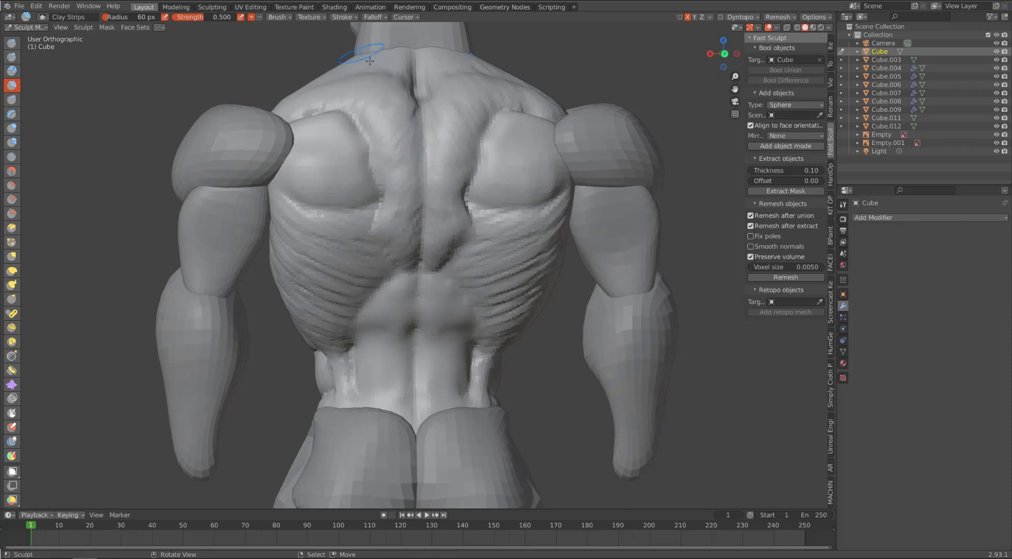
Step: Split the shoulder-blade muscles into upper and lower bands with Clay Strips strokes across them
mouse_move(369, 153)
left_mouse_down()
mouse_move(283, 125)
mouse_move(364, 148)
mouse_move(339, 132)
mouse_move(299, 144)
left_mouse_up()
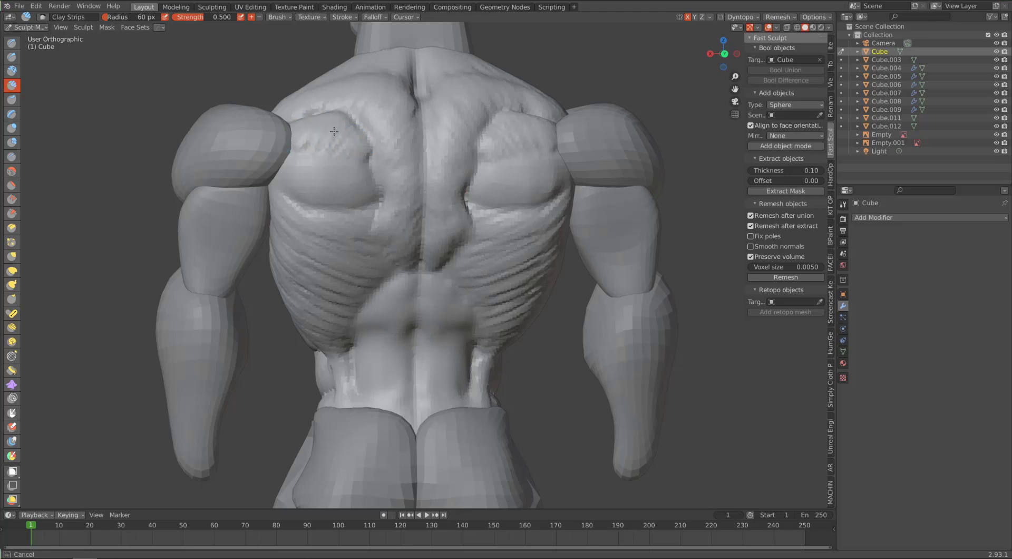
left_click_drag(368, 153, 279, 174)
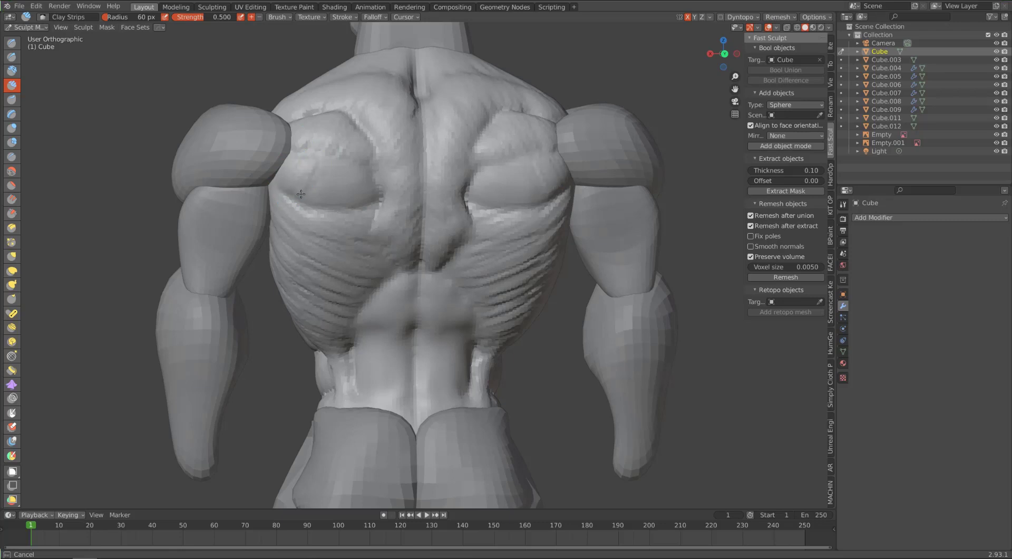
mouse_move(362, 184)
left_mouse_down()
mouse_move(375, 199)
mouse_move(375, 173)
left_mouse_up()
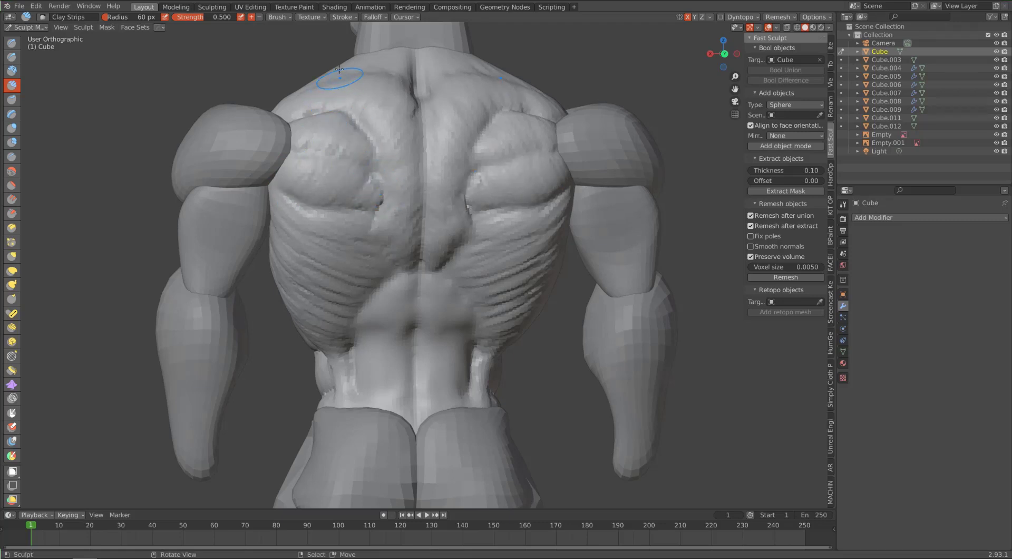
Step: Carve into the front collar at the base of the neck, between the two collarbones
mouse_move(292, 104)
middle_mouse_down()
mouse_move(353, 129)
mouse_move(403, 115)
mouse_move(422, 79)
middle_mouse_up()
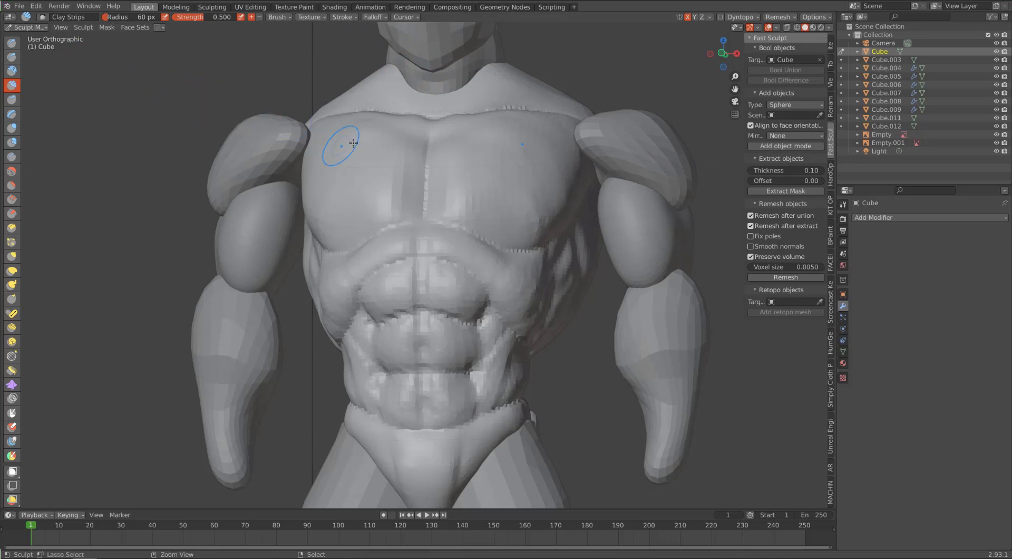
left_click_drag(438, 96, 434, 107, "ctrl")
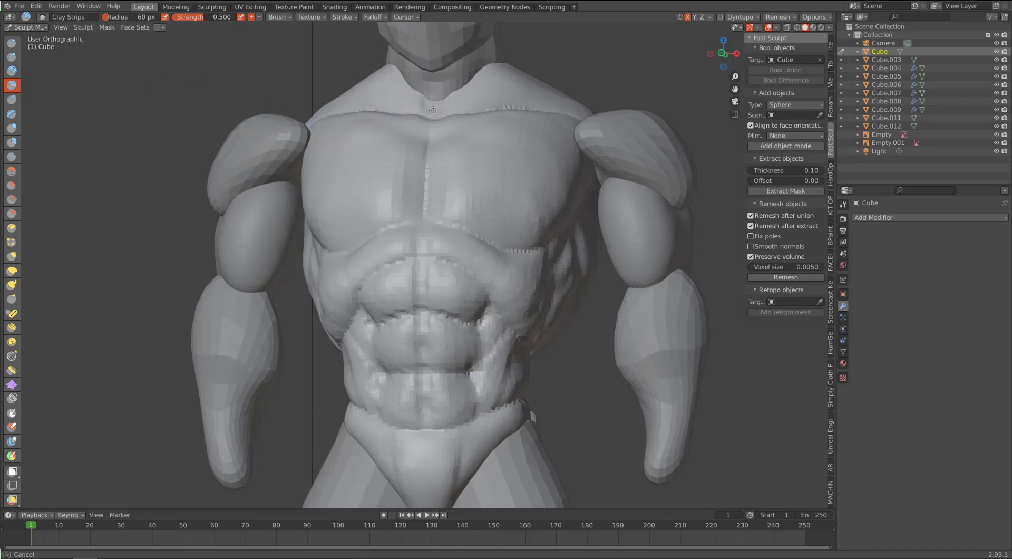
mouse_move(436, 99)
middle_mouse_down()
mouse_move(413, 57)
mouse_move(436, 108)
middle_mouse_up()
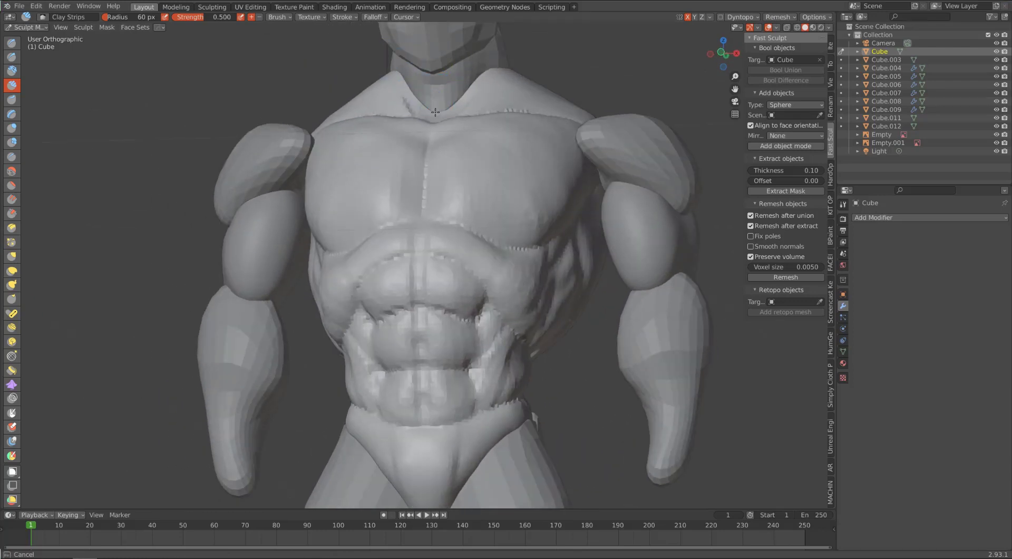
Step: Build up the trapezius between the neck and the top of the shoulder with Clay Strips strokes
mouse_move(449, 102)
middle_mouse_down()
mouse_move(479, 52)
mouse_move(463, 80)
mouse_move(499, 84)
mouse_move(472, 100)
mouse_move(472, 33)
mouse_move(483, 51)
mouse_move(483, 99)
mouse_move(436, 12)
mouse_move(358, 82)
mouse_move(424, 72)
mouse_move(401, 113)
mouse_move(498, 275)
middle_mouse_up()
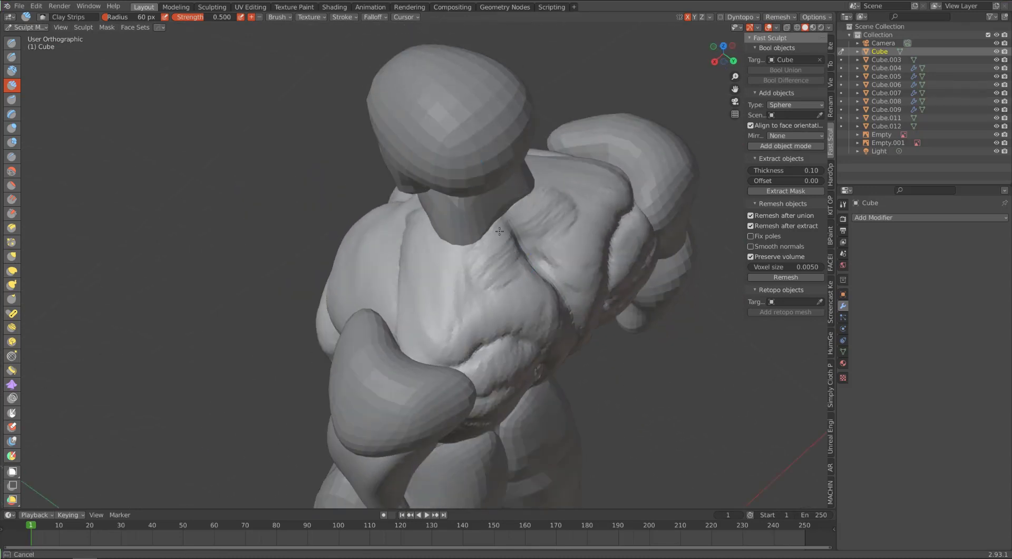
middle_click_drag(492, 232, 503, 271)
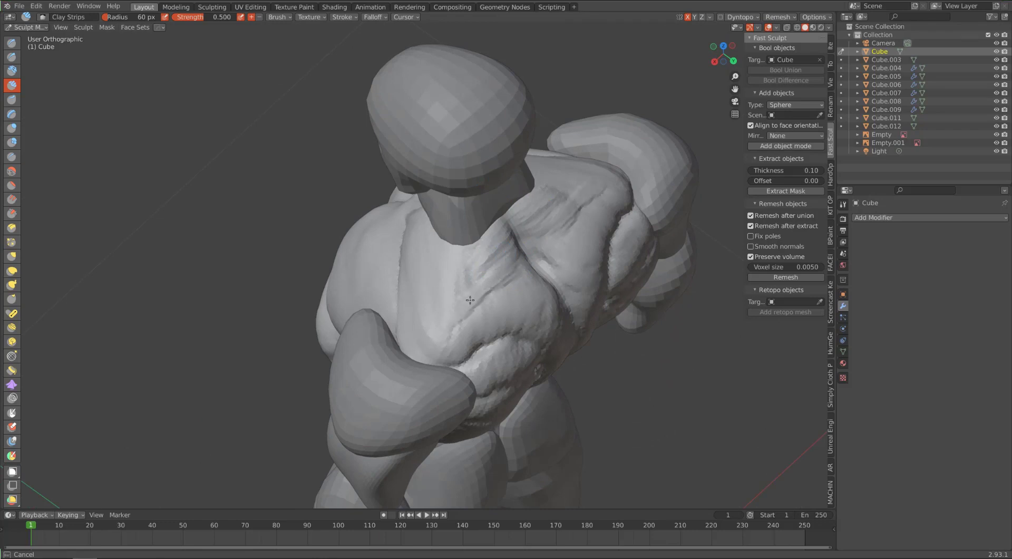
mouse_move(470, 300)
middle_mouse_down()
mouse_move(541, 304)
mouse_move(535, 346)
middle_mouse_up()
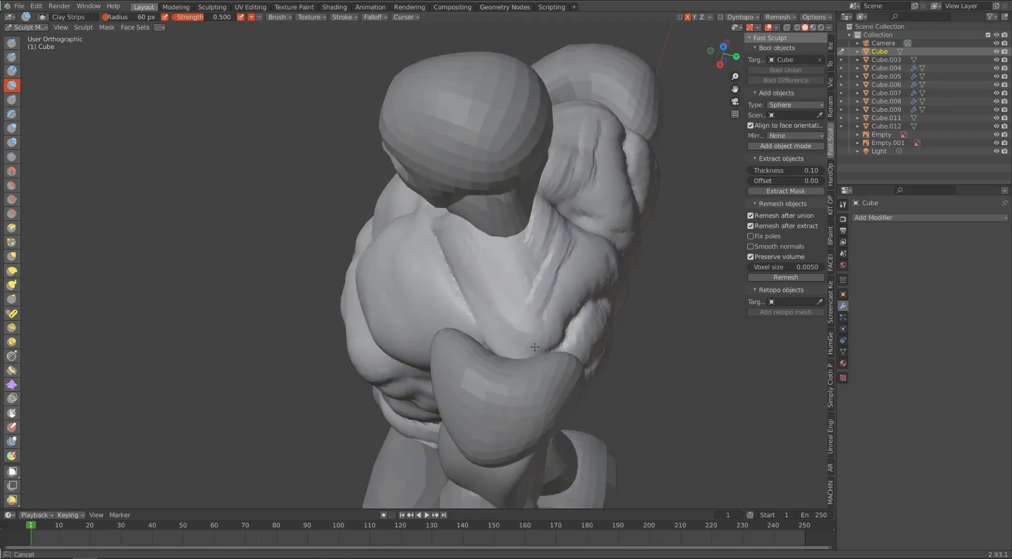
left_click_drag(546, 330, 529, 312)
mouse_move(529, 312)
left_mouse_down()
mouse_move(519, 269)
mouse_move(500, 280)
mouse_move(500, 259)
left_mouse_up()
mouse_move(521, 315)
middle_mouse_down()
mouse_move(322, 75)
mouse_move(430, 158)
middle_mouse_up()
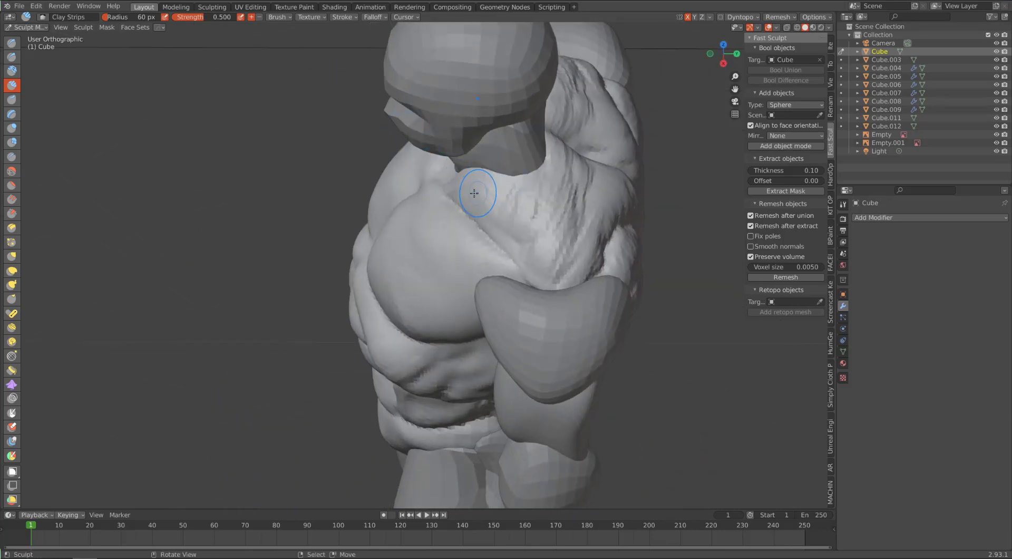
Step: Set the brush radius to 183 px and smooth the trapezius and the top of the shoulder blade
key("f")
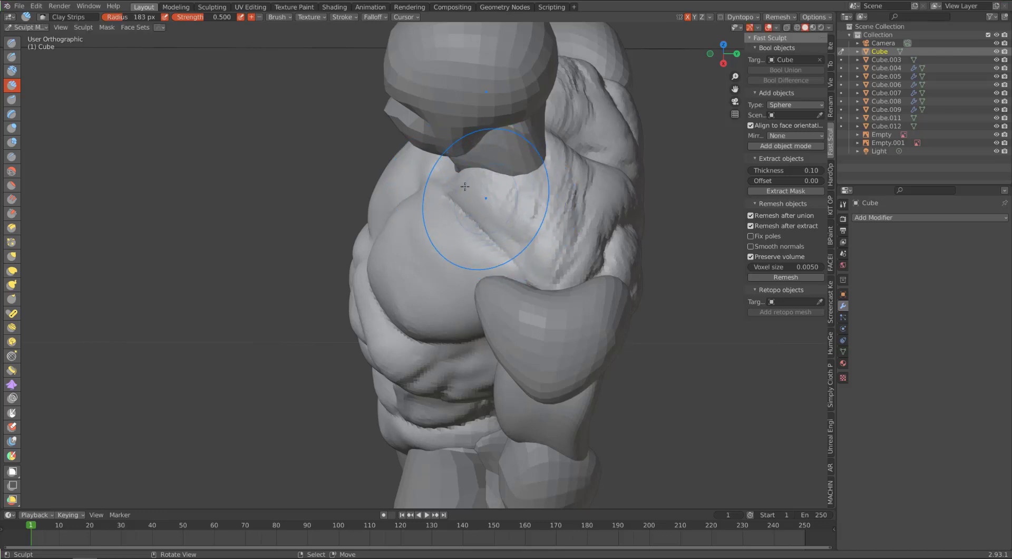
left_click_drag(465, 187, 486, 199)
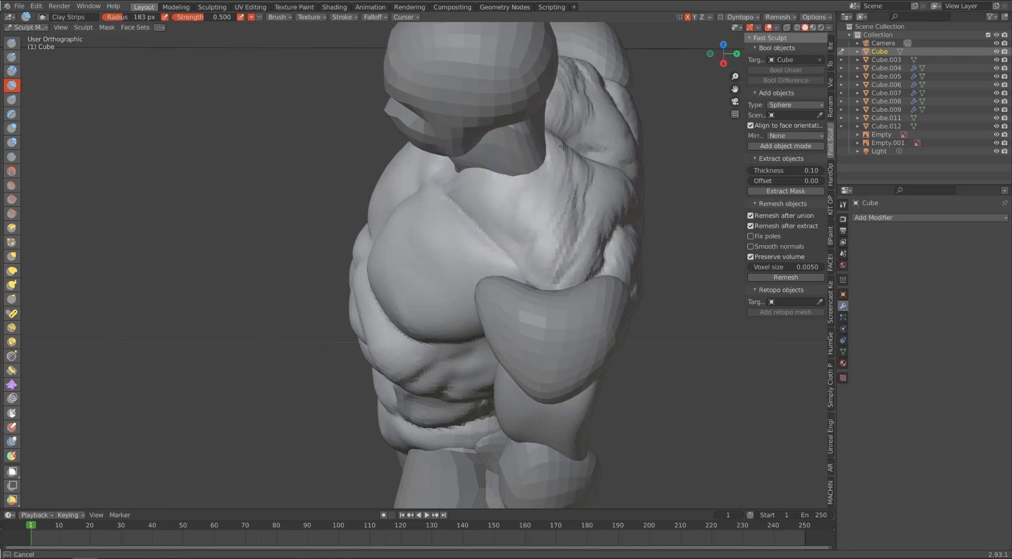
left_click_drag(567, 263, 568, 263, "shift")
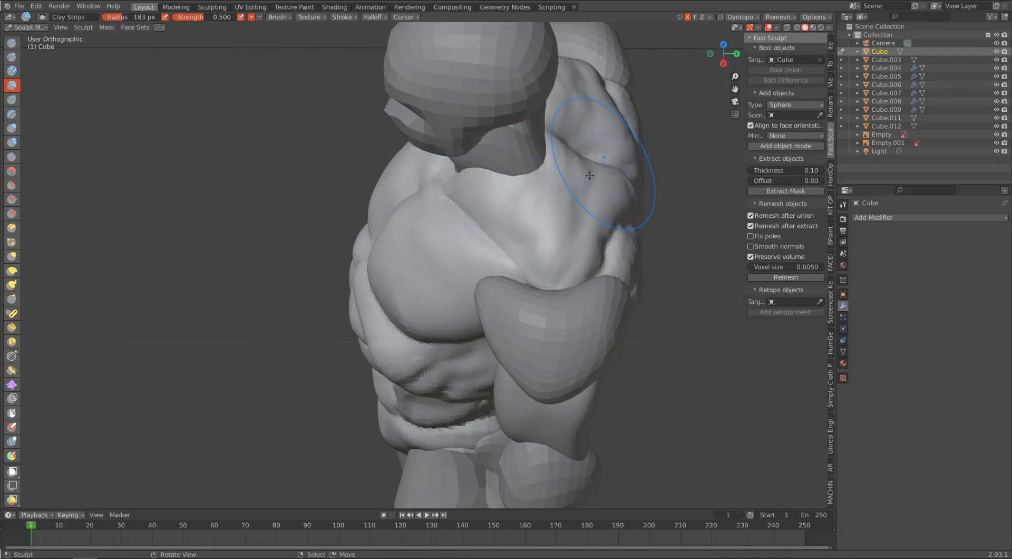
middle_click_drag(583, 169, 433, 142)
left_click_drag(432, 145, 432, 143, "shift")
Step: Smooth the back muscles across the shoulder blades, the ridged lats and the trapezius along the spine
middle_click_drag(432, 144, 373, 148)
left_click_drag(400, 235, 402, 233)
mouse_move(403, 233)
left_mouse_down()
mouse_move(435, 277)
mouse_move(452, 223)
left_mouse_up()
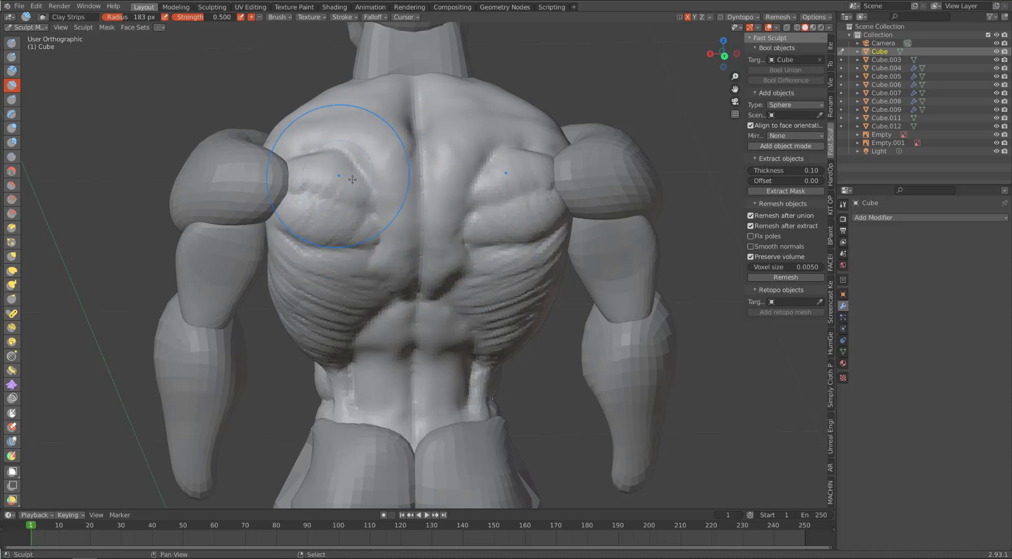
left_click_drag(340, 167, 335, 213, "shift")
mouse_move(323, 308)
left_mouse_down("shift")
mouse_move(321, 347)
mouse_move(315, 326)
left_mouse_up("shift")
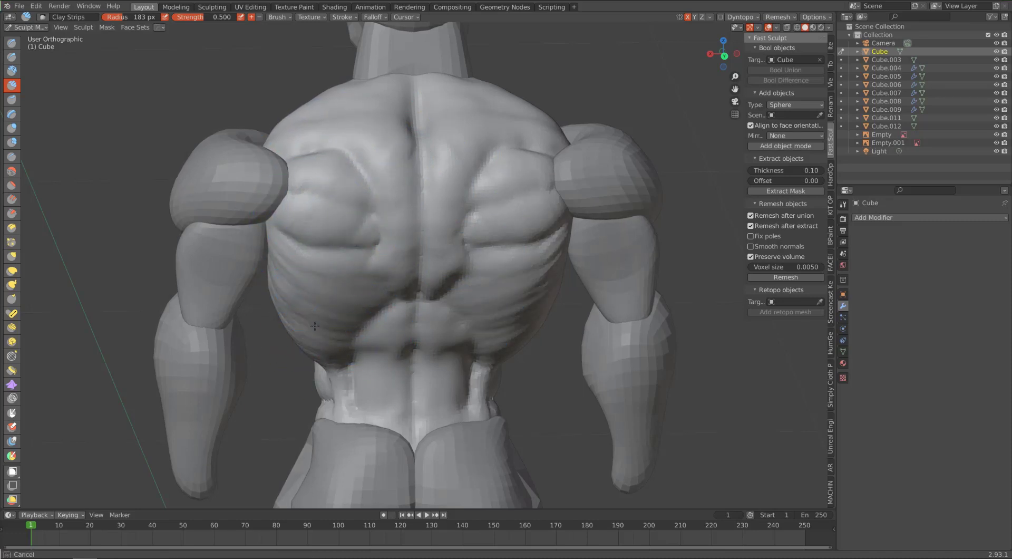
middle_click_drag(284, 261, 314, 290)
left_click_drag(364, 246, 354, 226, "shift")
mouse_move(369, 91)
left_mouse_down("shift")
mouse_move(381, 96)
mouse_move(350, 44)
left_mouse_up("shift")
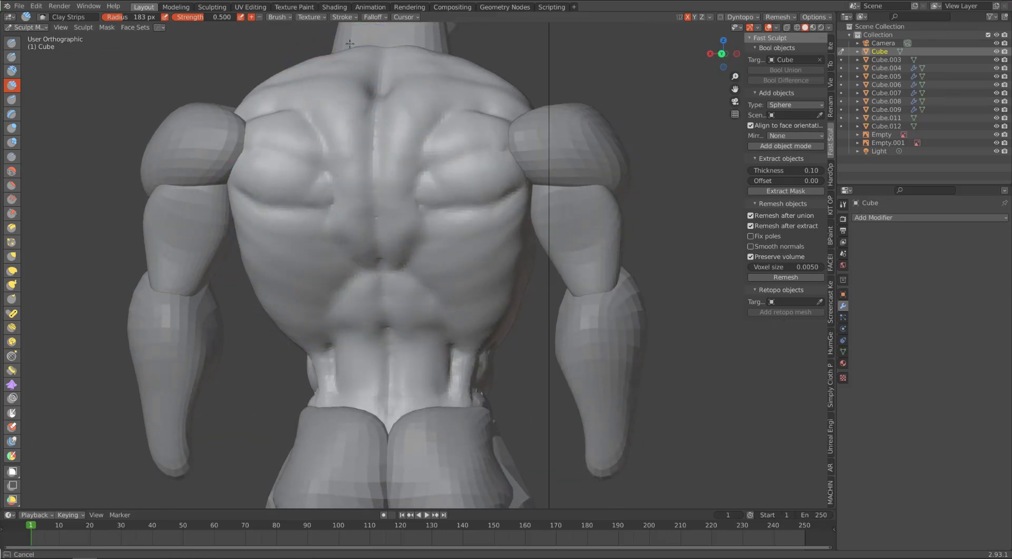
Step: Smooth the obliques and the rib muscles beside the abs on the front of the torso
middle_click_drag(277, 56, 316, 121)
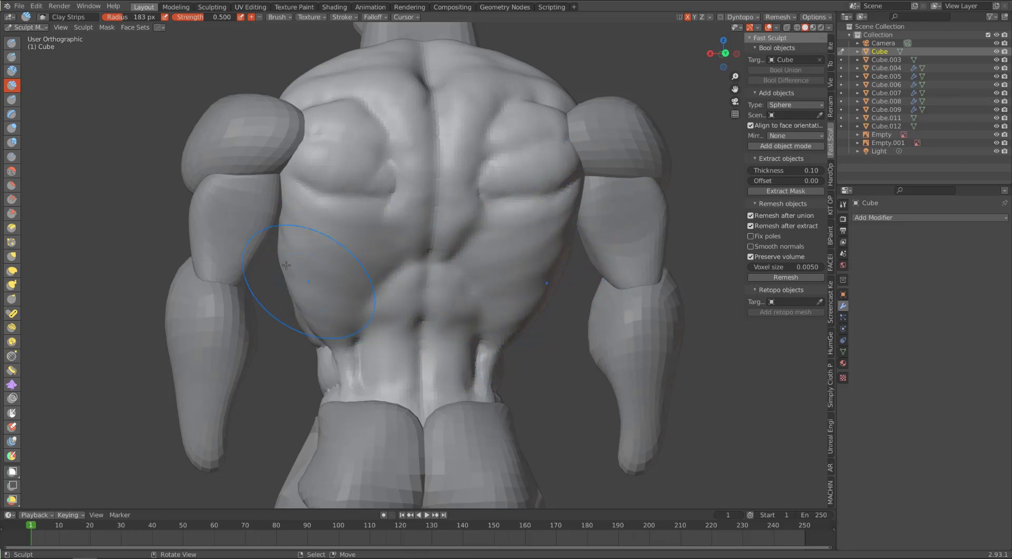
mouse_move(293, 369)
middle_mouse_down()
mouse_move(359, 360)
mouse_move(354, 305)
mouse_move(377, 263)
middle_mouse_up()
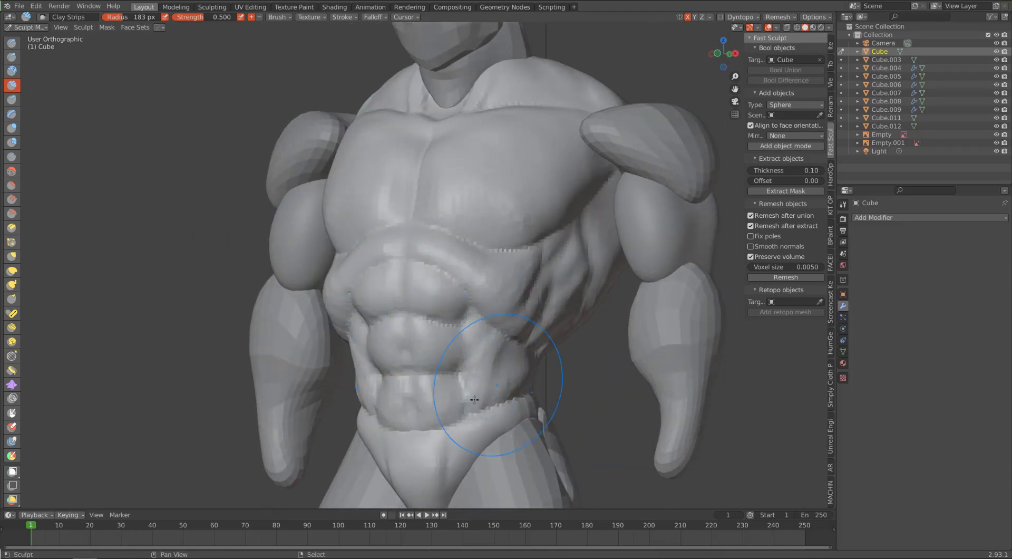
mouse_move(350, 271)
middle_mouse_down()
mouse_move(357, 284)
mouse_move(499, 318)
middle_mouse_up()
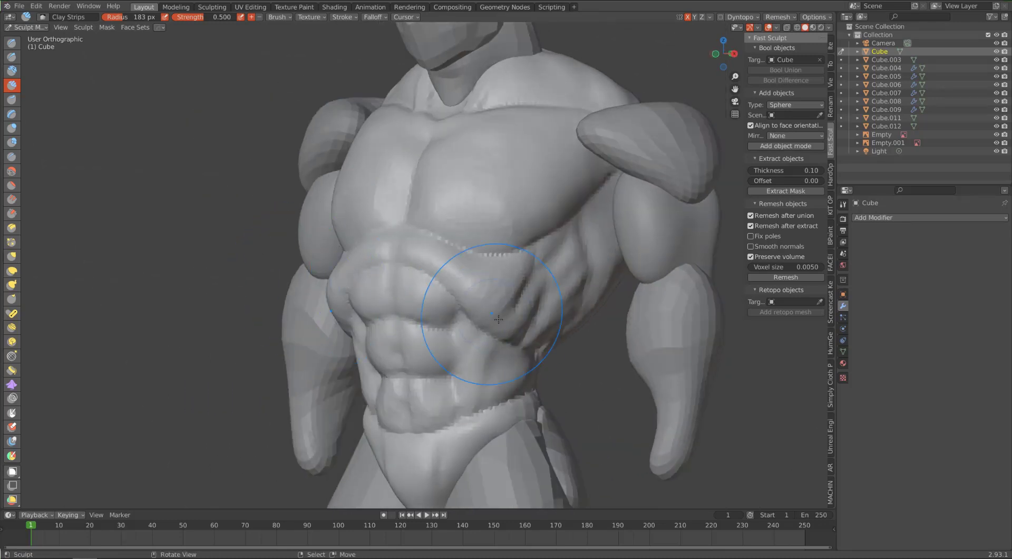
mouse_move(498, 319)
left_mouse_down()
mouse_move(389, 234)
mouse_move(529, 338)
mouse_move(464, 282)
mouse_move(490, 359)
mouse_move(339, 260)
mouse_move(332, 269)
left_mouse_up()
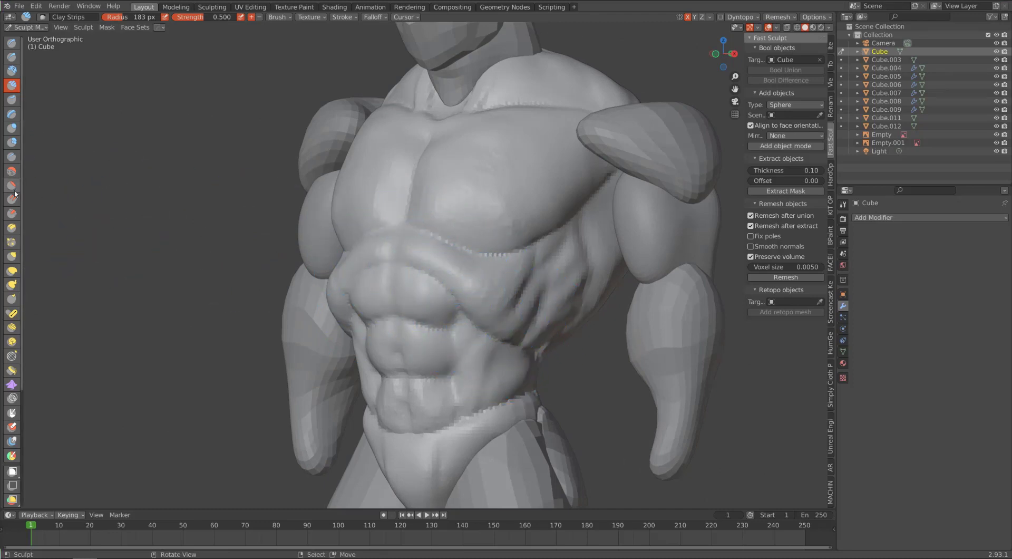
Step: Flatten the rib arch below the chest with the Scrape/Peaks brush at a 92 px radius
left_click(11, 214)
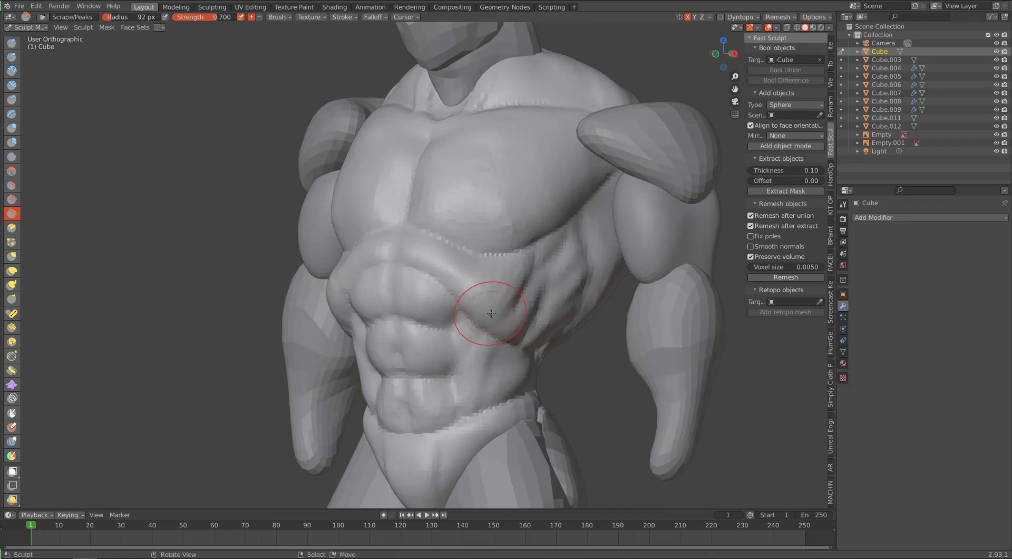
mouse_move(491, 313)
left_mouse_down()
mouse_move(469, 278)
mouse_move(474, 294)
mouse_move(389, 251)
mouse_move(374, 255)
left_mouse_up()
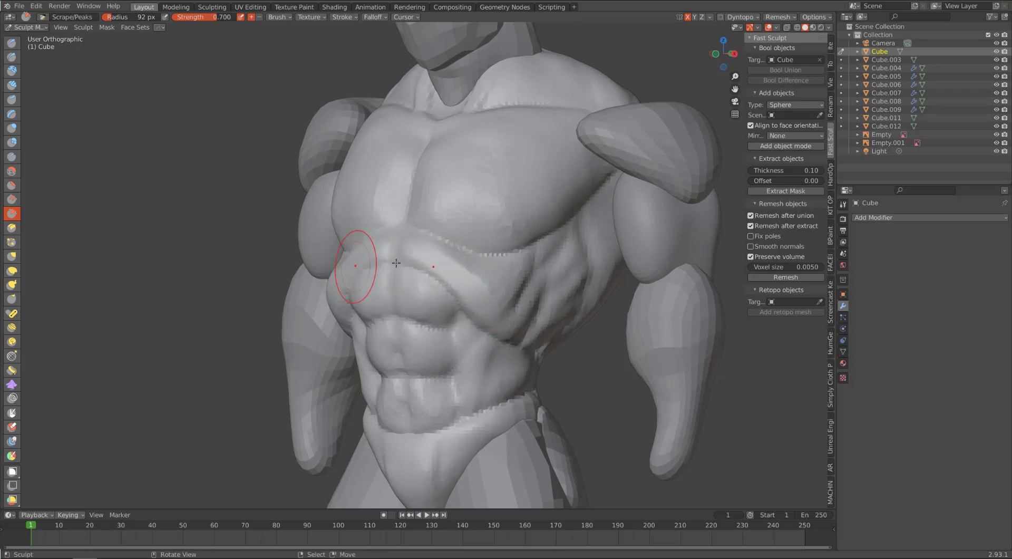
left_click_drag(464, 280, 418, 253)
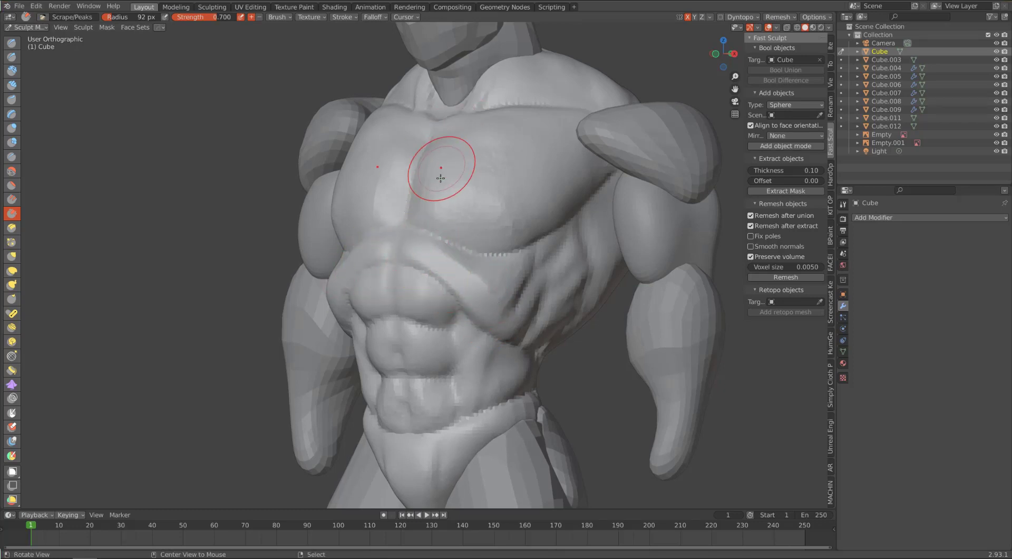
Step: Reduce the Scrape/Peaks radius to 58 px and flatten the rib muscles along the side of the torso
mouse_move(436, 165)
middle_mouse_down()
mouse_move(497, 181)
mouse_move(452, 176)
mouse_move(489, 230)
middle_mouse_up()
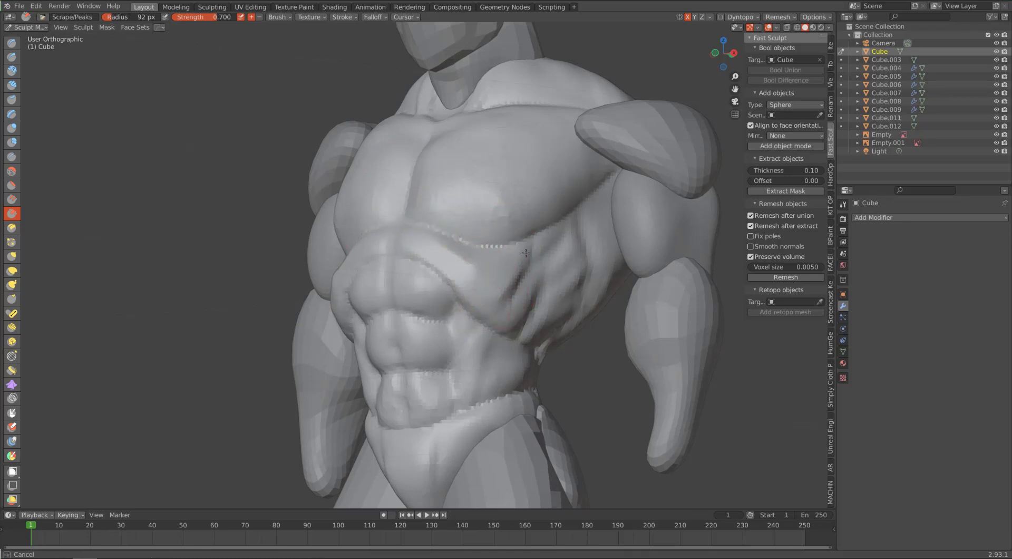
middle_click_drag(492, 227, 462, 218)
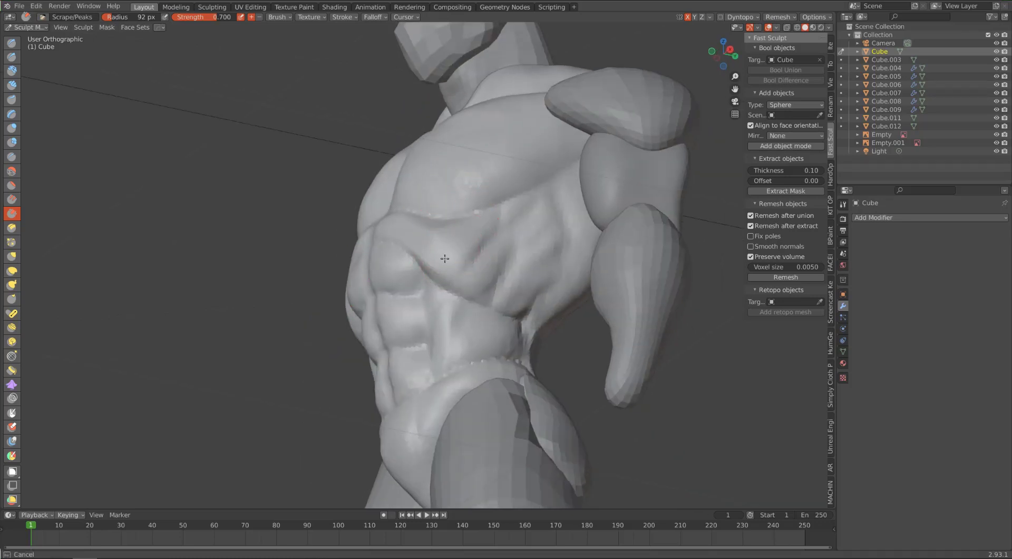
left_click_drag(522, 226, 504, 279)
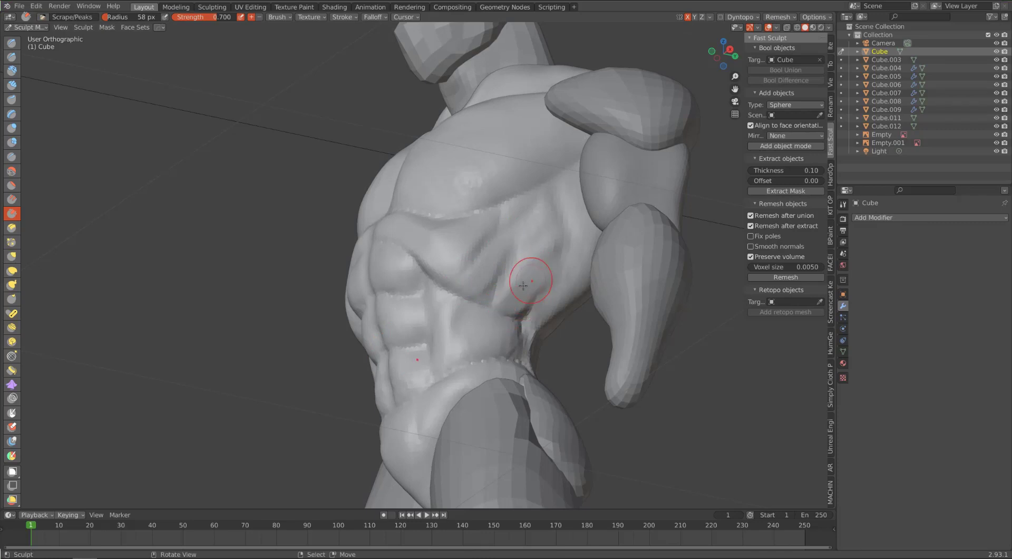
mouse_move(523, 286)
left_mouse_down()
mouse_move(503, 265)
mouse_move(491, 275)
mouse_move(496, 266)
left_mouse_up()
mouse_move(473, 292)
left_mouse_down()
mouse_move(490, 269)
mouse_move(450, 253)
mouse_move(471, 238)
left_mouse_up()
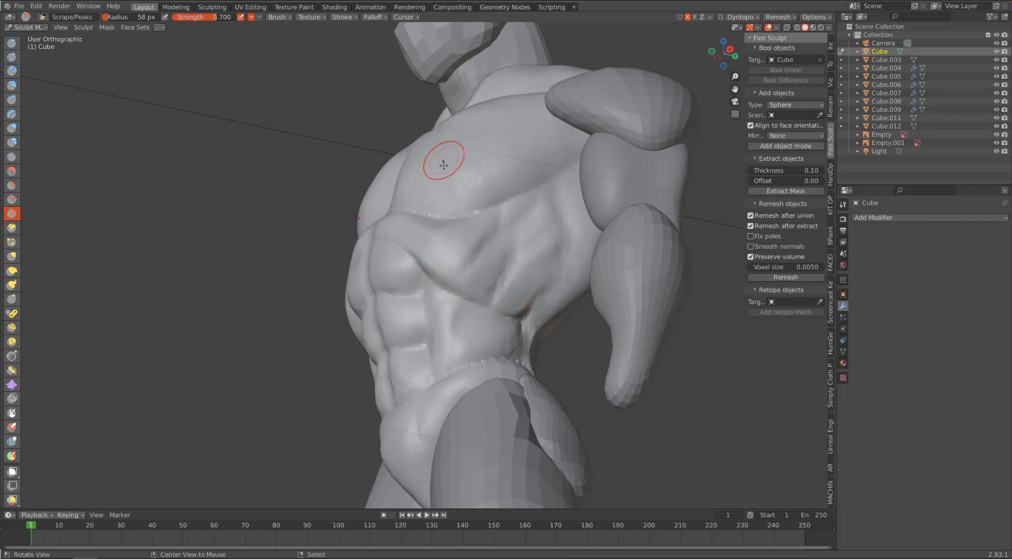
Step: Flatten the upper, middle and lower abdominal blocks with Scrape/Peaks strokes beside the centre line
mouse_move(444, 165)
middle_mouse_down()
mouse_move(464, 169)
mouse_move(467, 192)
mouse_move(448, 197)
mouse_move(456, 188)
mouse_move(443, 212)
middle_mouse_up()
left_click_drag(442, 290, 445, 294)
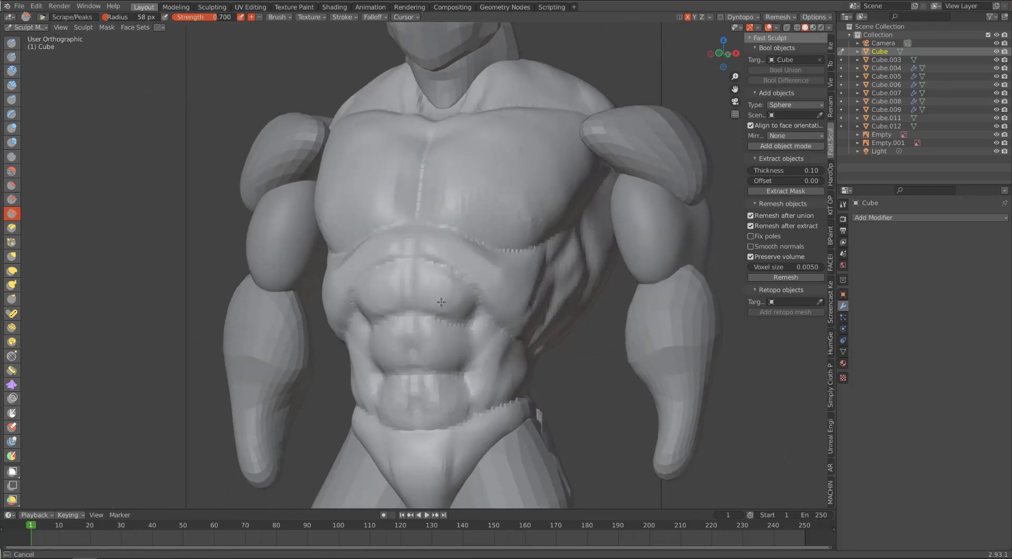
mouse_move(464, 290)
left_mouse_down()
mouse_move(431, 276)
mouse_move(445, 279)
mouse_move(430, 284)
left_mouse_up()
left_click_drag(433, 344, 433, 357)
left_click_drag(429, 355, 427, 335)
mouse_move(359, 280)
middle_mouse_down()
mouse_move(425, 272)
mouse_move(411, 269)
mouse_move(397, 268)
mouse_move(441, 290)
middle_mouse_up()
mouse_move(441, 289)
left_mouse_down()
mouse_move(462, 333)
mouse_move(444, 331)
left_mouse_up()
mouse_move(444, 330)
left_mouse_down()
mouse_move(444, 309)
mouse_move(443, 321)
left_mouse_up()
left_click_drag(443, 388, 446, 389)
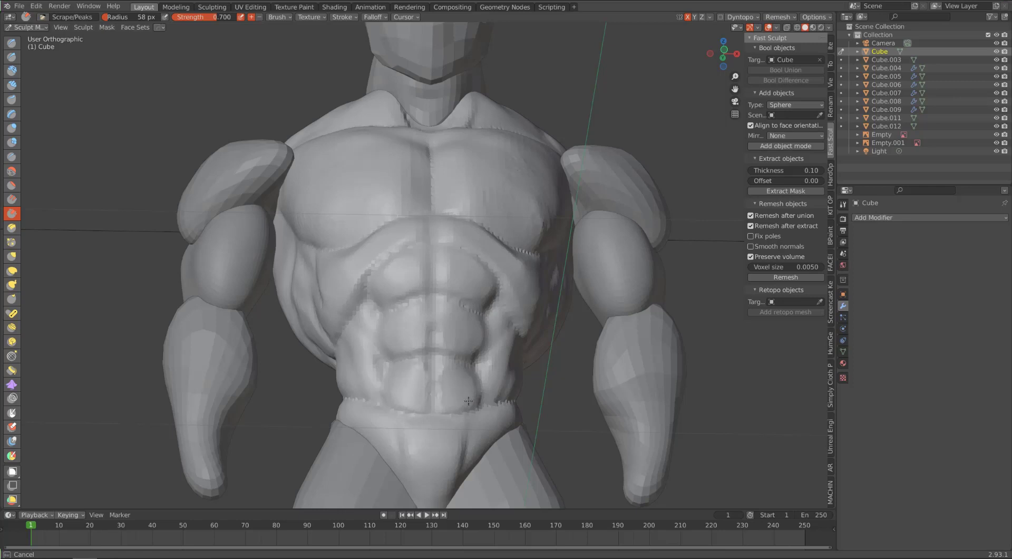
left_click_drag(468, 401, 464, 396)
Step: Set the Scrape/Peaks radius to 105 px and flatten the chest muscles from the armpit edge to the lower pectoral
mouse_move(385, 287)
middle_mouse_down()
mouse_move(380, 317)
mouse_move(358, 319)
middle_mouse_up()
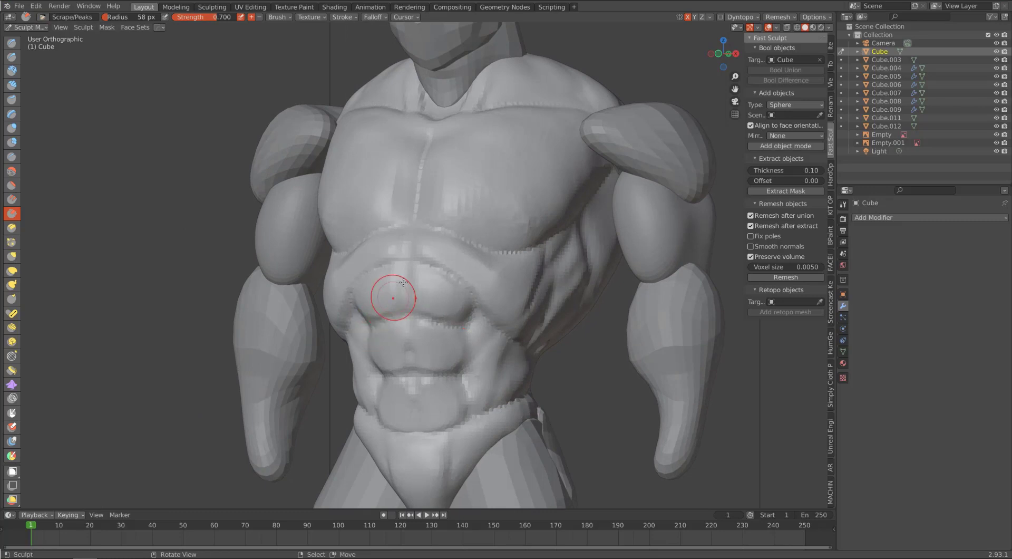
key("f")
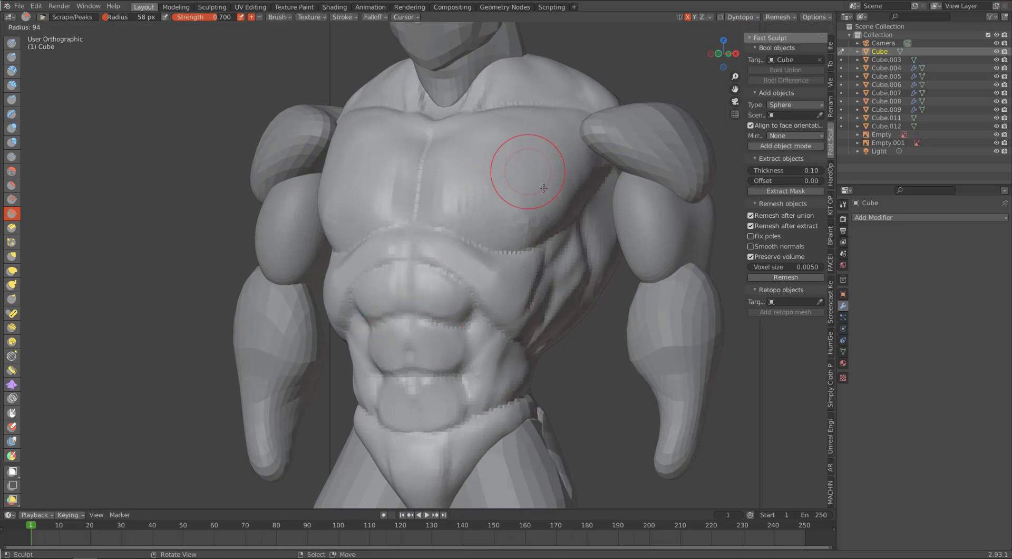
left_click(547, 190)
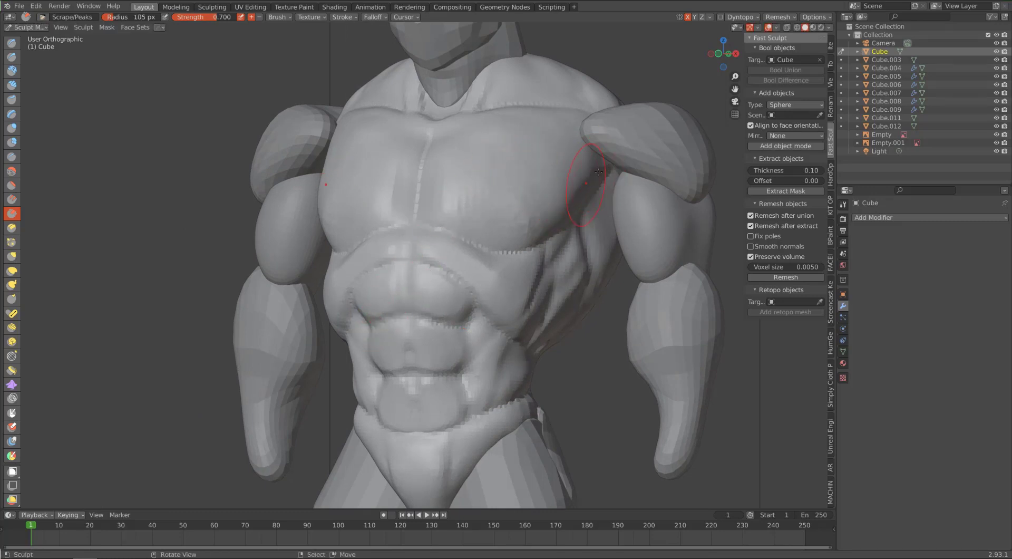
left_click_drag(599, 171, 602, 169)
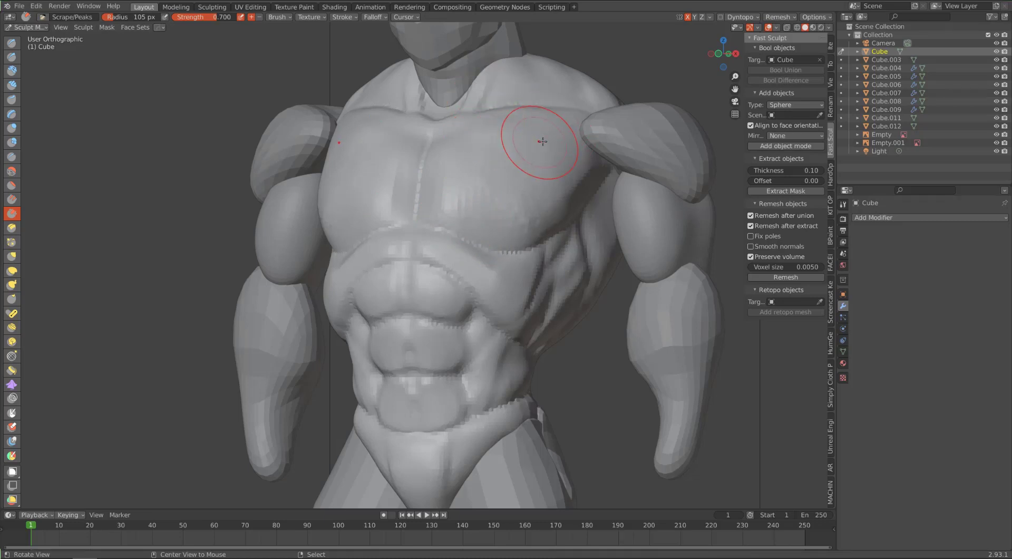
middle_click_drag(543, 142, 564, 143)
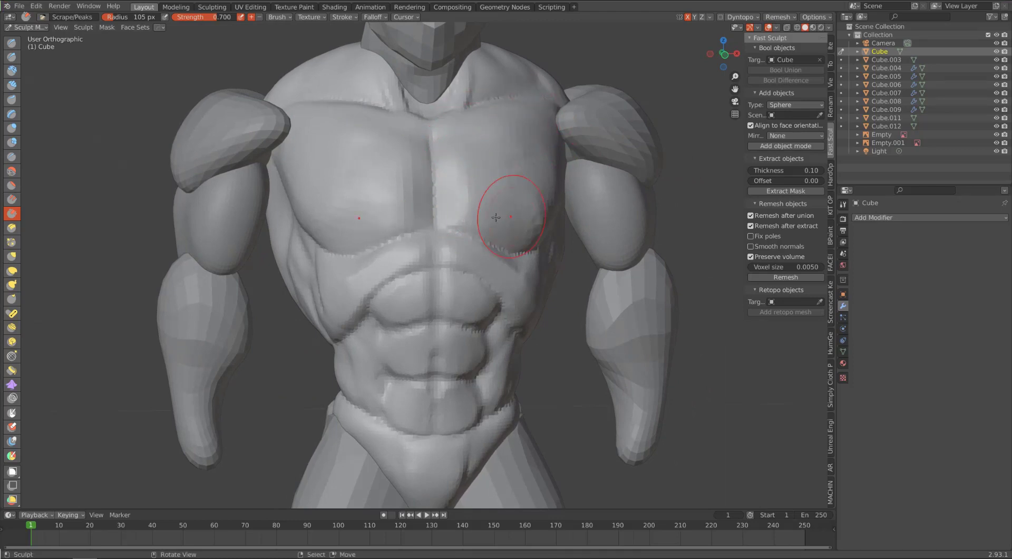
left_click_drag(519, 97, 414, 85, "alt")
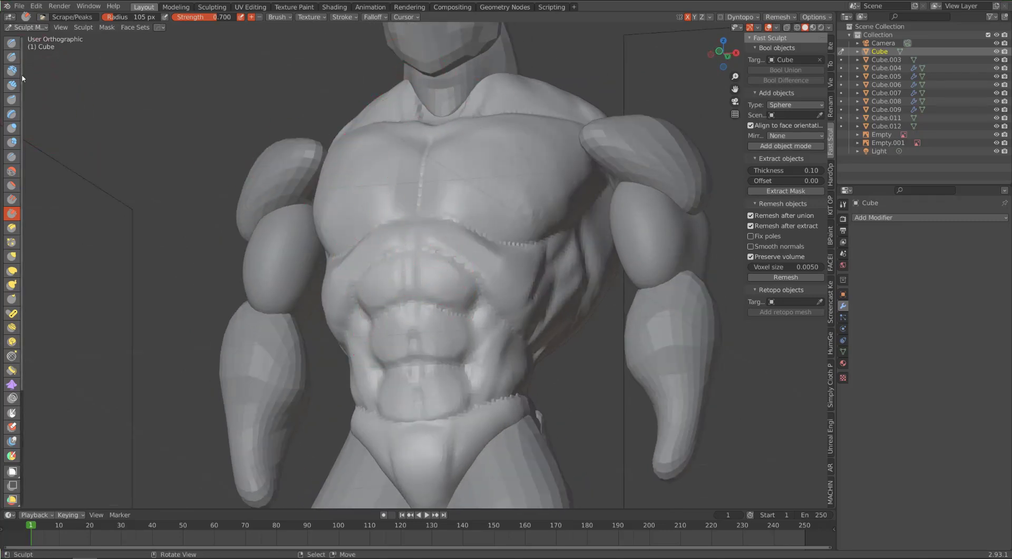
mouse_move(418, 129)
left_mouse_down("alt")
mouse_move(481, 165)
mouse_move(419, 159)
left_mouse_up("alt")
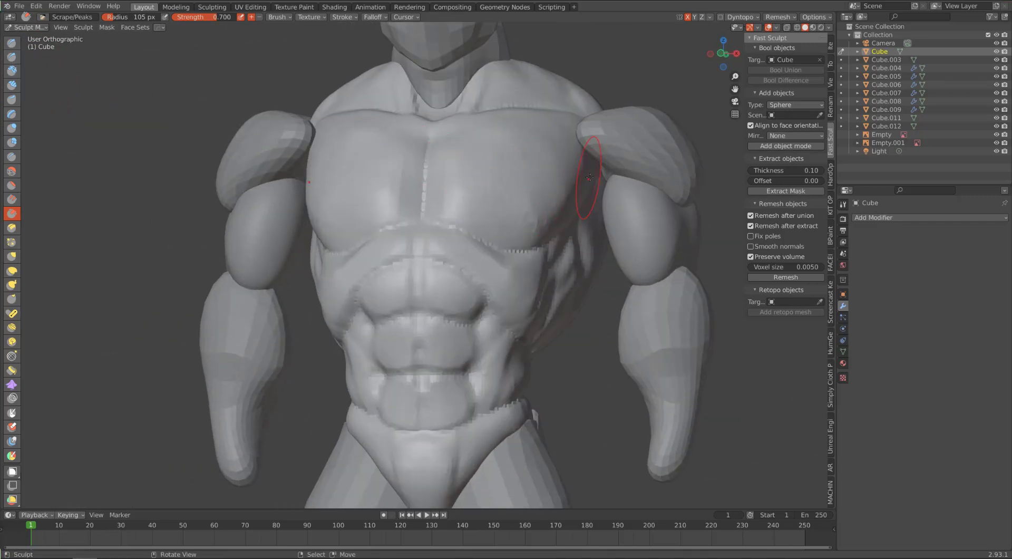
mouse_move(517, 218)
left_mouse_down()
mouse_move(533, 208)
mouse_move(524, 222)
mouse_move(524, 207)
left_mouse_up()
mouse_move(479, 110)
left_mouse_down("alt")
mouse_move(490, 116)
mouse_move(464, 158)
mouse_move(389, 219)
mouse_move(395, 207)
left_mouse_up("alt")
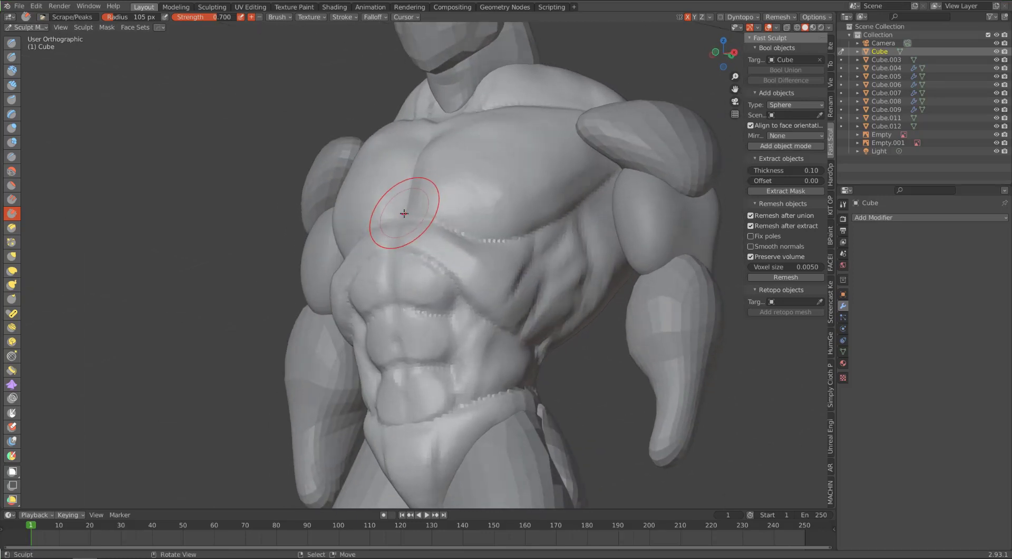
Step: Carve the grooves between the rib muscles on the torso's side with Draw Sharp at a 50 px radius
left_click(13, 58)
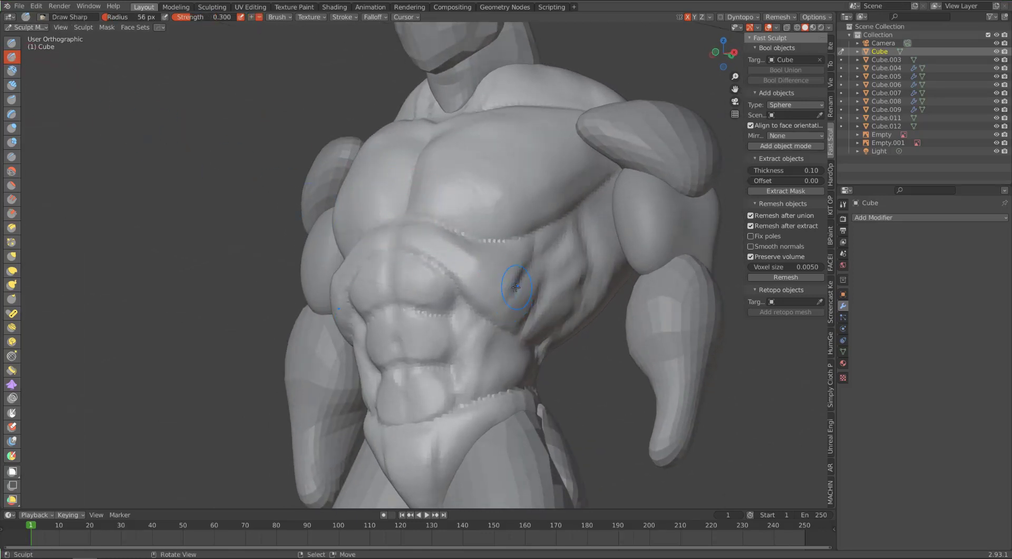
key("f")
left_click_drag(512, 288, 478, 316)
mouse_move(556, 251)
middle_mouse_down()
mouse_move(519, 239)
mouse_move(514, 253)
middle_mouse_up()
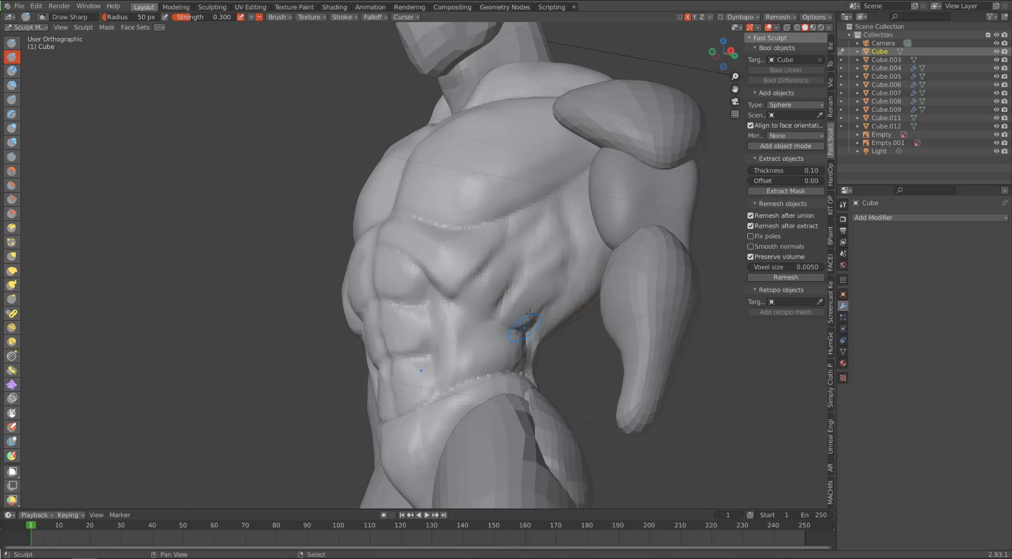
left_click_drag(508, 294, 501, 308)
middle_click_drag(418, 165, 472, 180)
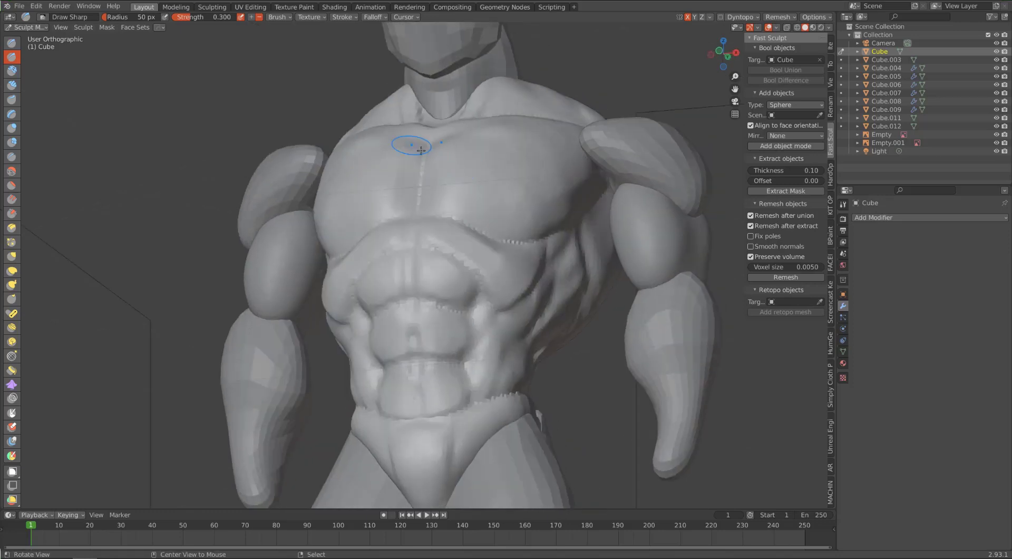
middle_click_drag(411, 145, 431, 176)
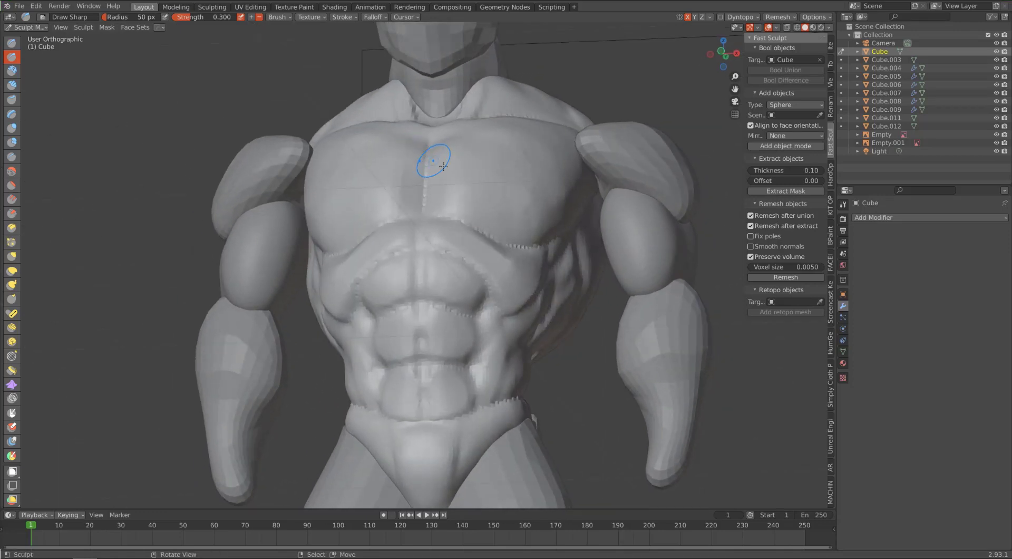
Step: Switch to Clay Strips, reduce its radius to 76 px and build up the muscle running up the flank beside the abdominal blocks
middle_click_drag(508, 226, 496, 231)
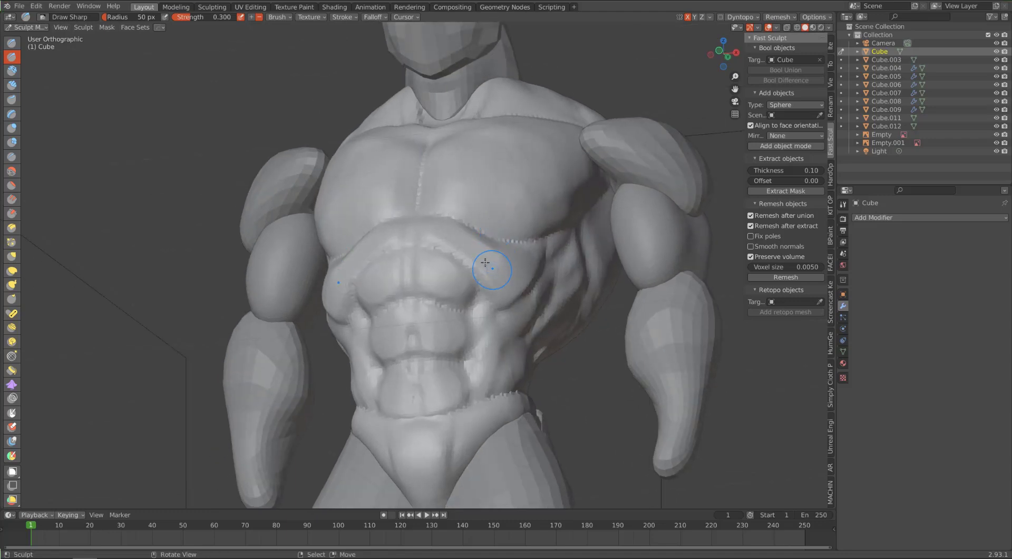
left_click(13, 84)
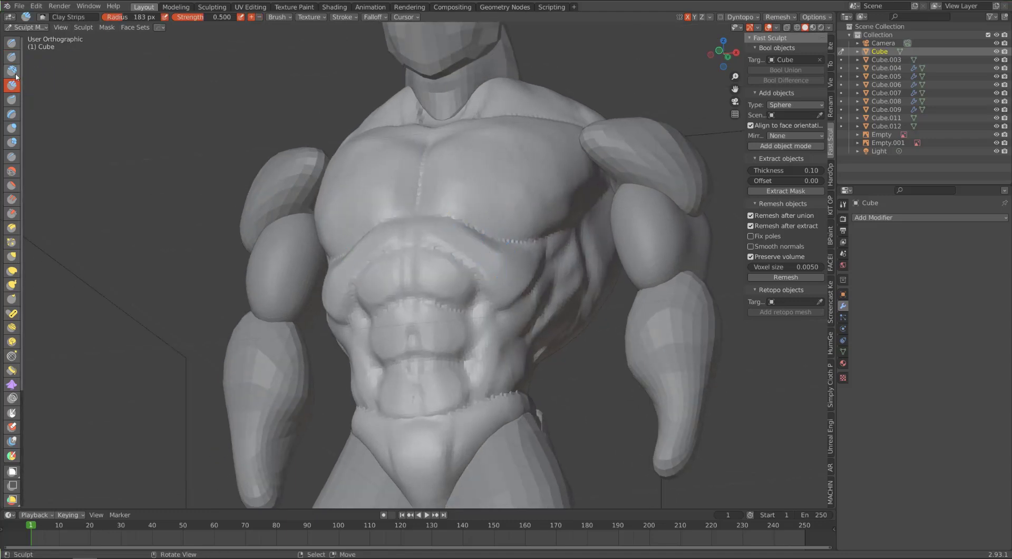
key("bracketleft")
key("bracketleft")
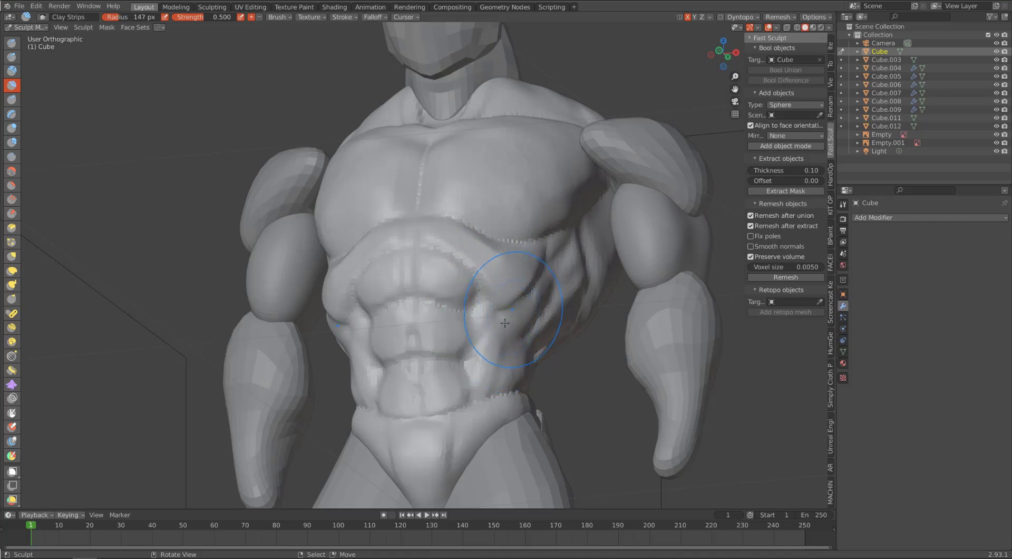
key("bracketleft")
key("bracketleft")
mouse_move(494, 356)
left_mouse_down()
mouse_move(509, 326)
mouse_move(497, 272)
mouse_move(509, 264)
left_mouse_up()
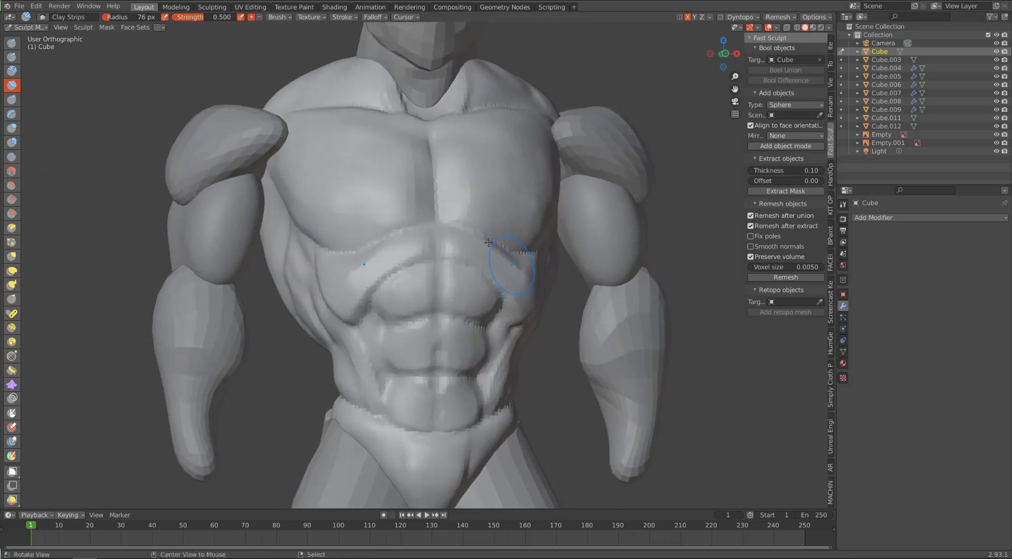
Step: Add short Clay Strips strokes between the abdominal blocks and the lower ribs to fill out the side muscles
middle_click_drag(422, 233, 418, 260)
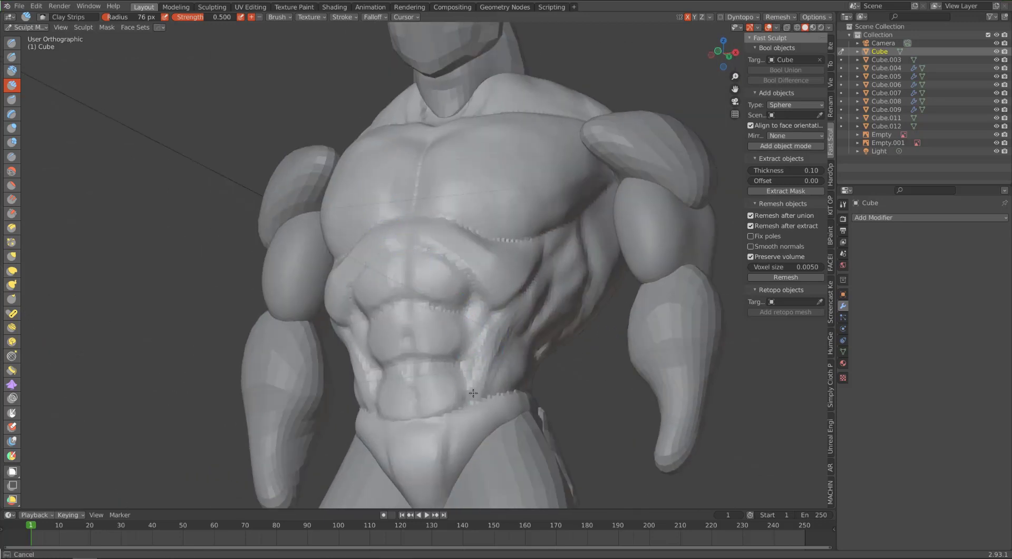
mouse_move(494, 310)
left_mouse_down()
mouse_move(477, 332)
mouse_move(480, 315)
left_mouse_up()
left_click_drag(505, 283, 504, 279)
middle_click_drag(452, 218, 445, 233)
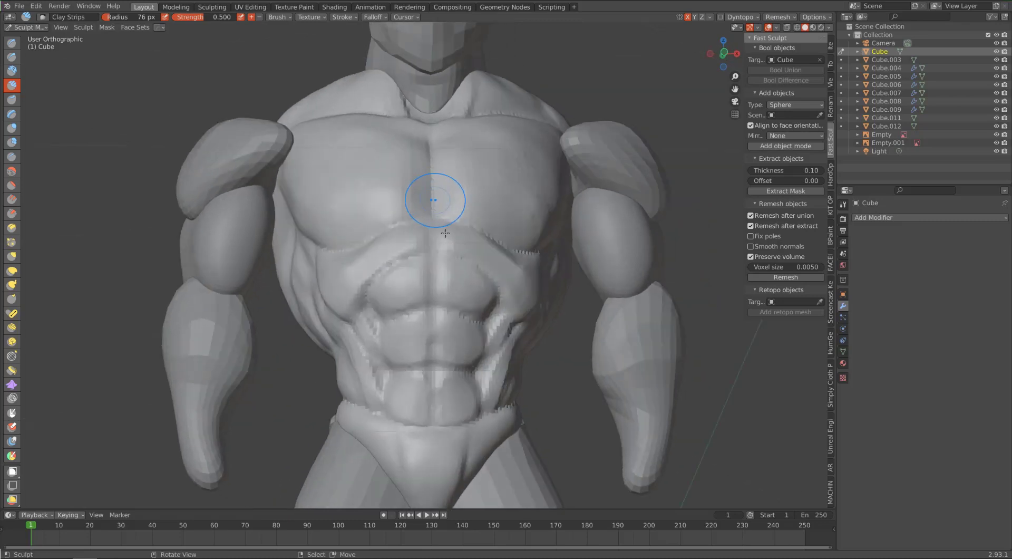
mouse_move(511, 324)
left_mouse_down()
mouse_move(526, 283)
mouse_move(512, 294)
mouse_move(520, 284)
mouse_move(498, 279)
left_mouse_up()
middle_click_drag(375, 96, 363, 128)
mouse_move(416, 152)
middle_mouse_down()
mouse_move(295, 140)
mouse_move(469, 200)
mouse_move(504, 258)
middle_mouse_up()
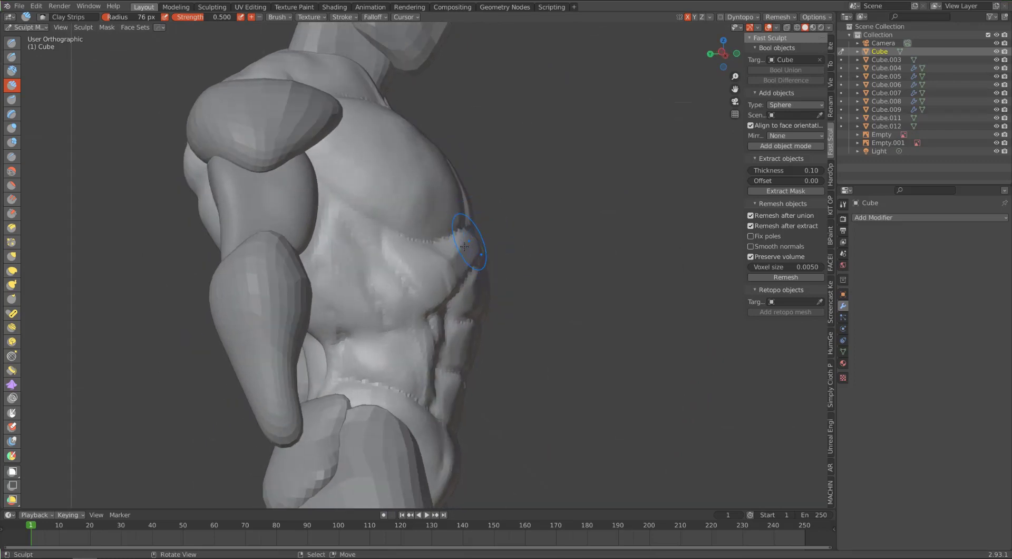
mouse_move(360, 265)
middle_mouse_down()
mouse_move(350, 290)
mouse_move(267, 319)
mouse_move(386, 317)
middle_mouse_up()
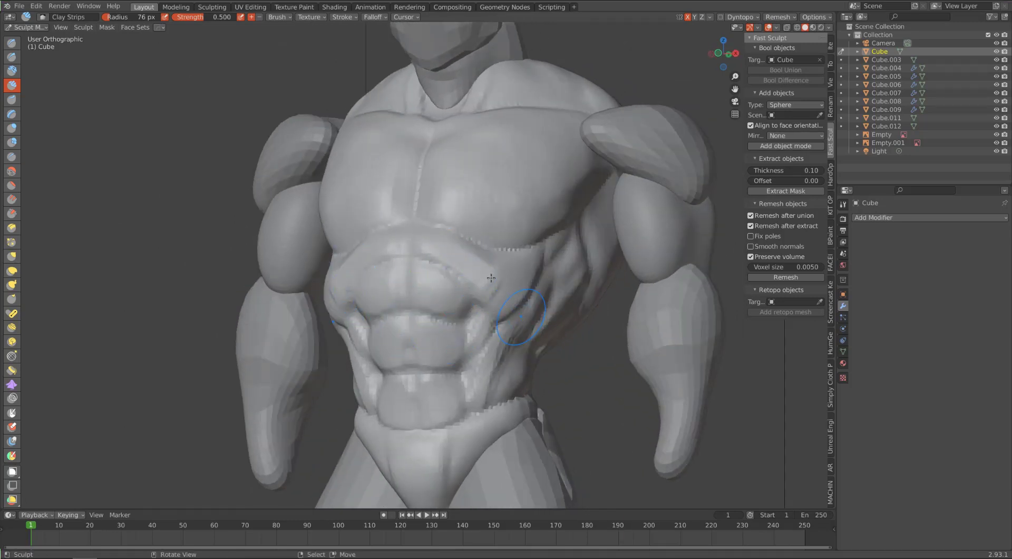
Step: Add Clay Strips strokes on the upper abdomen and along the inner lower edge of the pectorals
left_click_drag(467, 295, 394, 326)
left_click_drag(416, 202, 440, 238)
left_click_drag(428, 215, 424, 214)
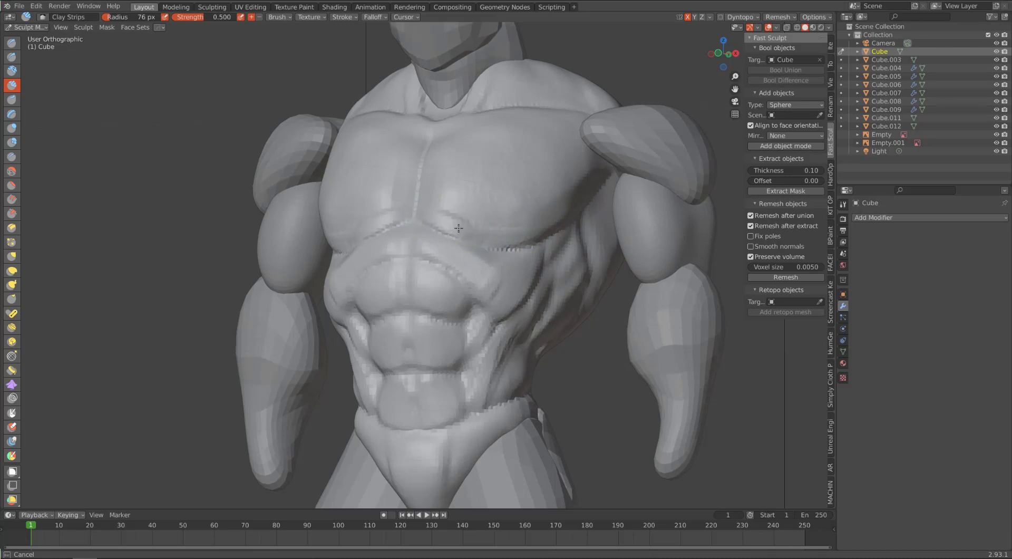
left_click_drag(456, 227, 488, 241)
left_click_drag(460, 230, 489, 241)
mouse_move(464, 232)
left_mouse_down()
mouse_move(507, 236)
mouse_move(462, 221)
mouse_move(484, 226)
mouse_move(504, 212)
mouse_move(470, 197)
left_mouse_up()
Step: Build up the pectorals with Clay Strips strokes fanning from the sternum towards the armpit and shoulder
mouse_move(502, 136)
middle_mouse_down()
mouse_move(429, 115)
mouse_move(466, 146)
mouse_move(467, 172)
middle_mouse_up()
left_click_drag(455, 206, 458, 170)
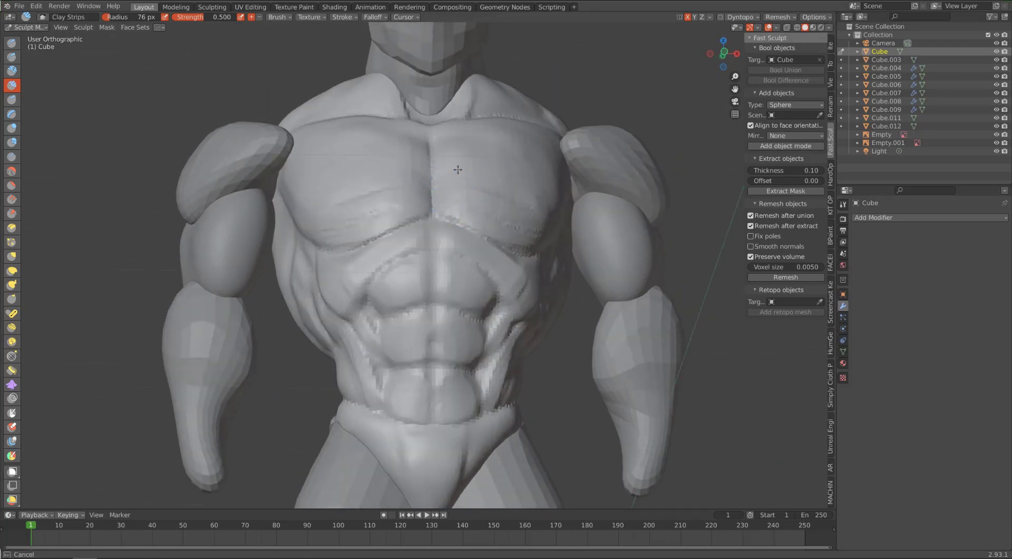
mouse_move(463, 153)
middle_mouse_down()
mouse_move(404, 138)
mouse_move(418, 192)
middle_mouse_up()
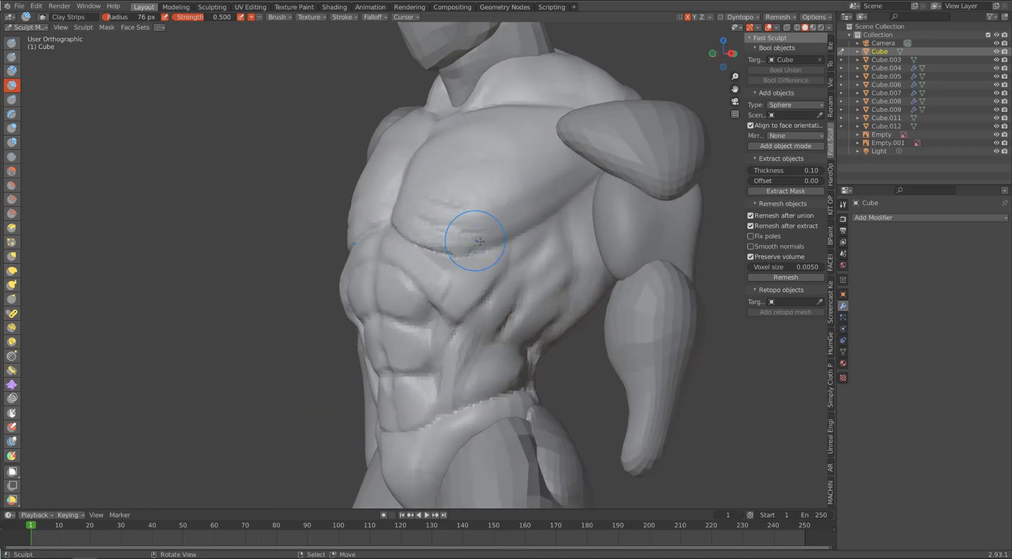
left_click_drag(480, 241, 545, 209)
mouse_move(517, 139)
middle_mouse_down()
mouse_move(585, 168)
mouse_move(497, 213)
middle_mouse_up()
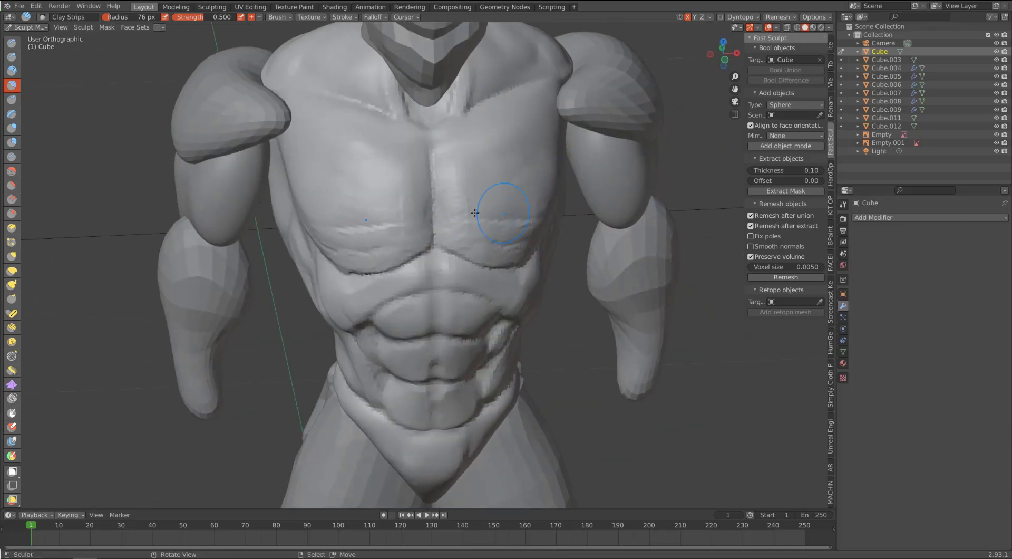
left_click_drag(475, 213, 503, 170)
mouse_move(443, 154)
left_mouse_down()
mouse_move(493, 152)
mouse_move(438, 137)
mouse_move(572, 64)
left_mouse_up()
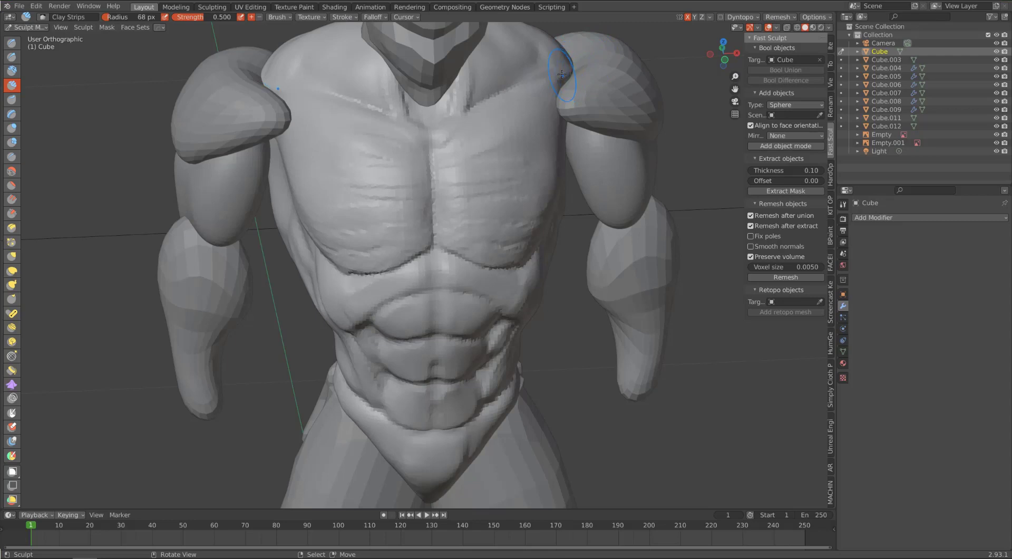
Step: Reduce the Clay Strips radius to 42 px and build up the upper chest edge below the collarbone
key("f")
left_click_drag(475, 106, 438, 125)
mouse_move(437, 125)
middle_mouse_down()
mouse_move(379, 96)
mouse_move(362, 112)
mouse_move(385, 111)
middle_mouse_up()
Step: Raise the Clay Strips radius to 62 px, fill the inner lower chest and smooth the pectoral surface and the crease beneath it
key("bracketright")
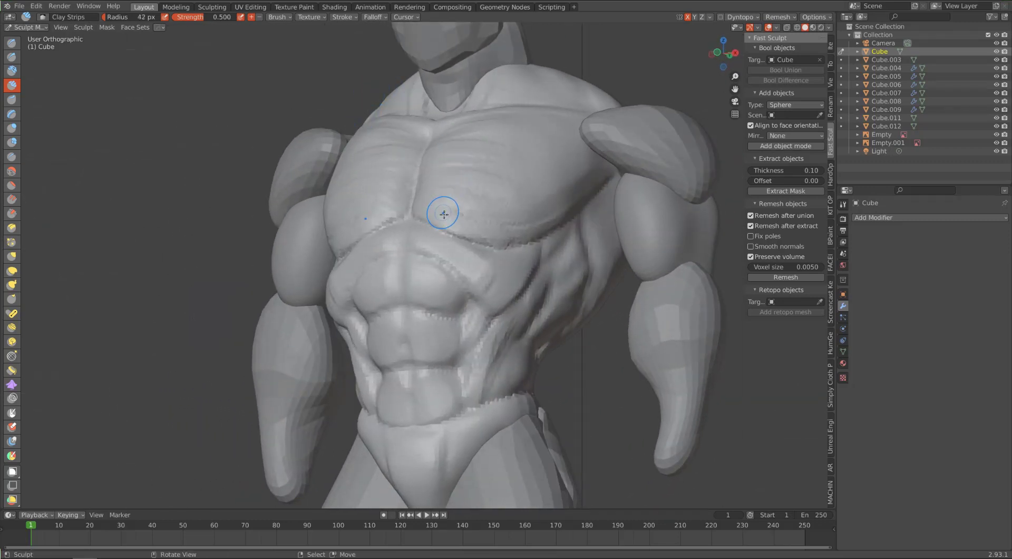
key("bracketright")
key("bracketright")
key("bracketright")
left_click_drag(445, 215, 434, 226)
key("f")
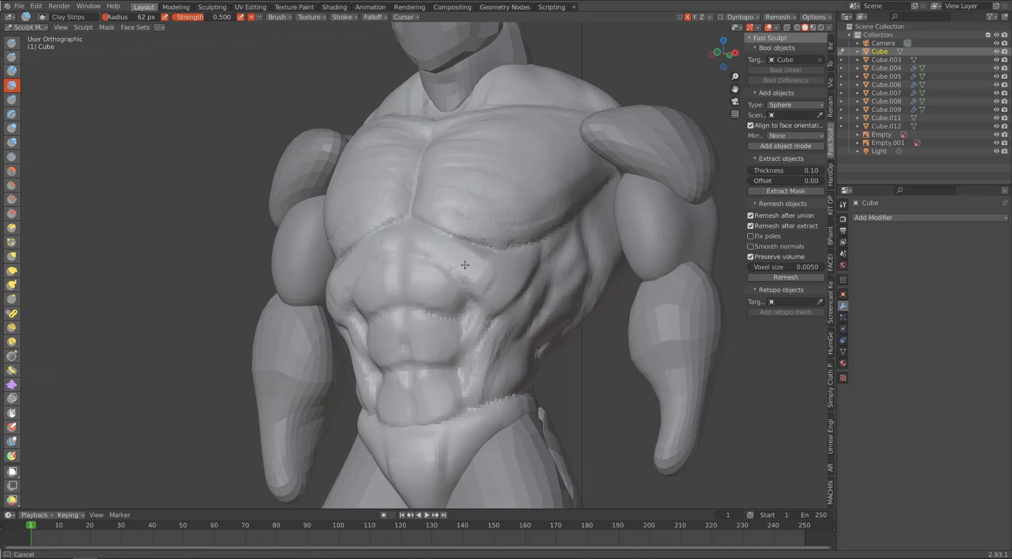
left_click(506, 278)
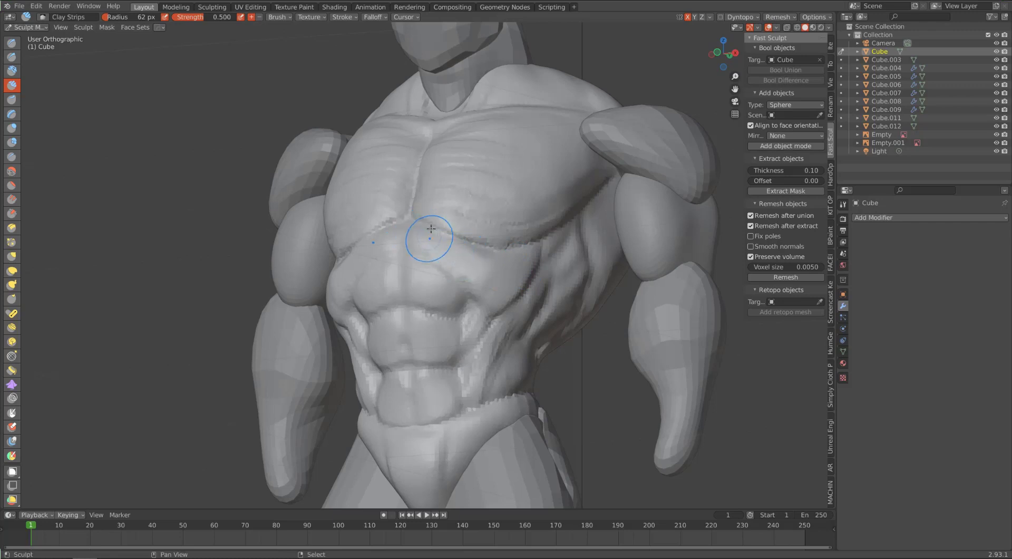
mouse_move(549, 224)
left_mouse_down("shift")
mouse_move(489, 239)
mouse_move(443, 225)
mouse_move(431, 160)
left_mouse_up("shift")
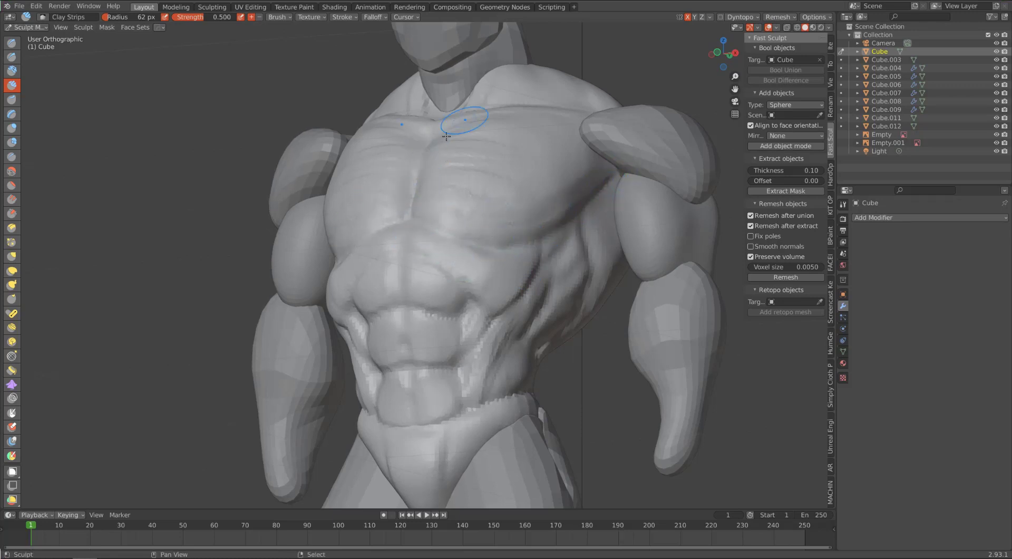
mouse_move(343, 211)
left_mouse_down("alt")
mouse_move(365, 224)
mouse_move(358, 243)
left_mouse_up("alt")
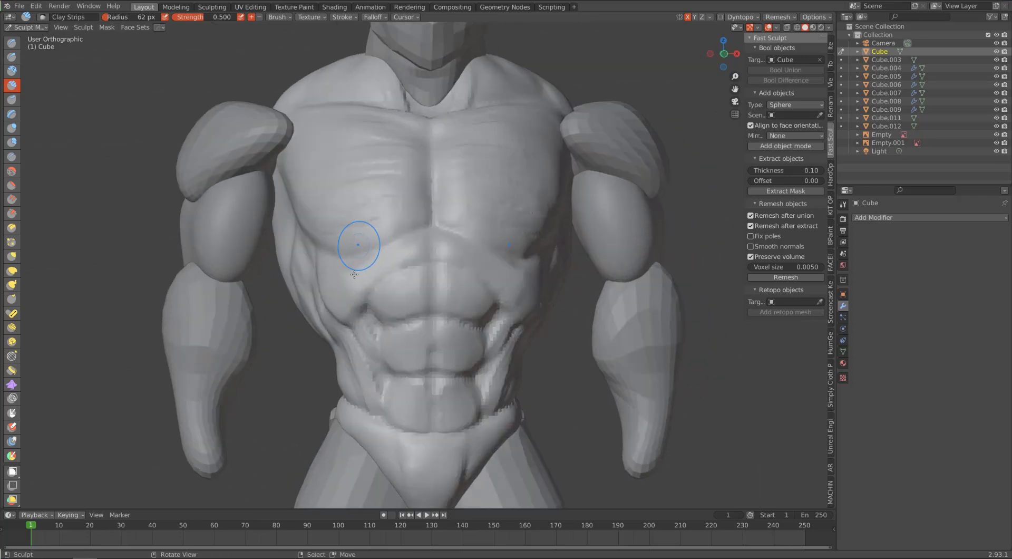
Step: Carve the sternum line and lower pectoral creases with the Clay brush at a 21 px radius, undoing the strokes below the sternum
key("c")
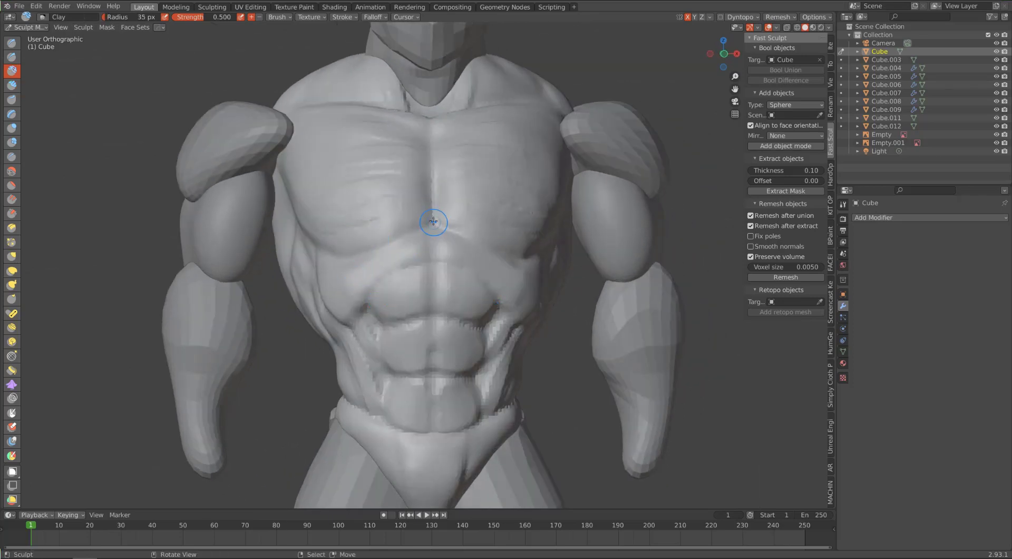
scroll(435, 216, "up", 2)
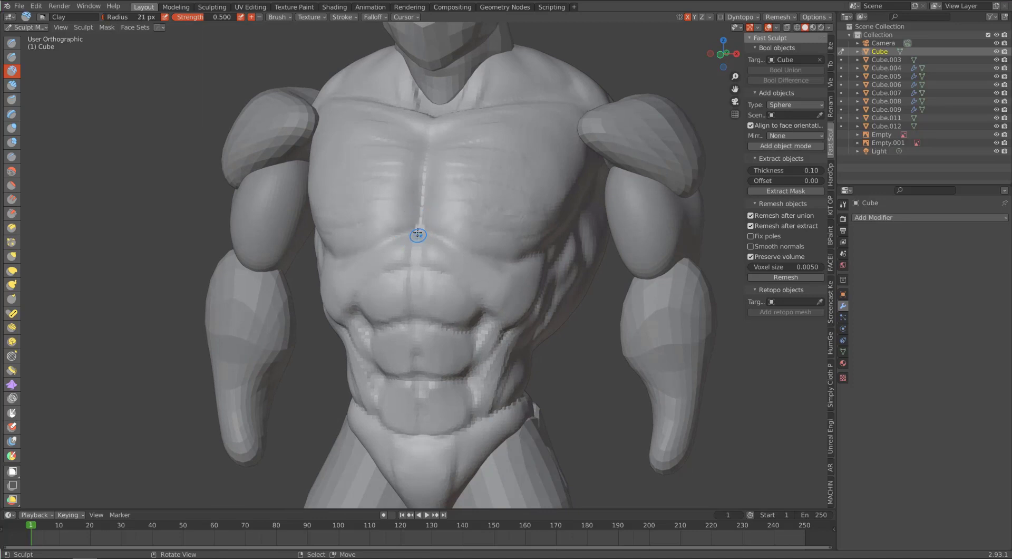
left_click_drag(418, 235, 416, 266)
key("ctrl+z")
key("ctrl+z")
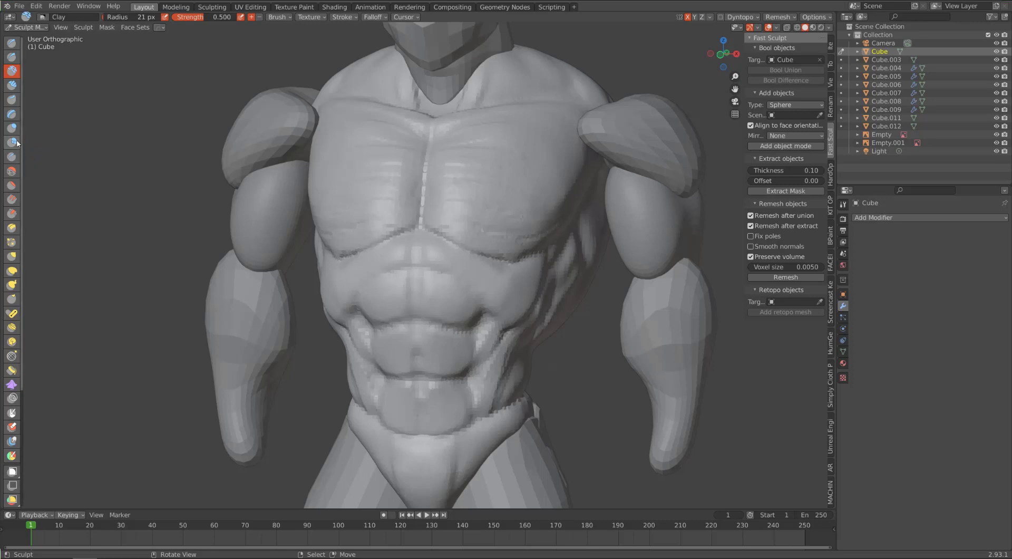
Step: Carve the vertical centre line from the sternum down through the abdominal blocks with Draw Sharp at a 22 px radius
left_click(12, 58)
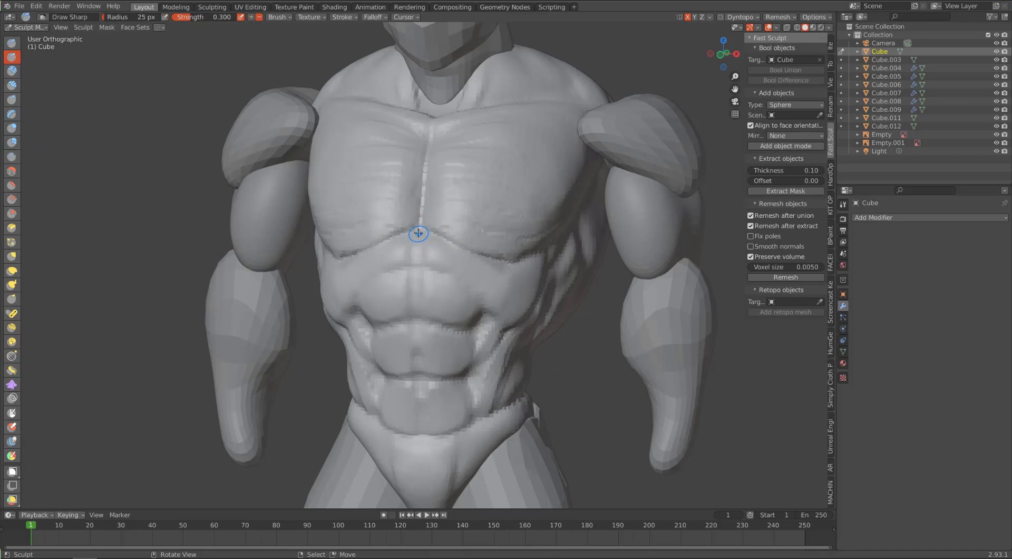
left_click_drag(419, 233, 419, 247)
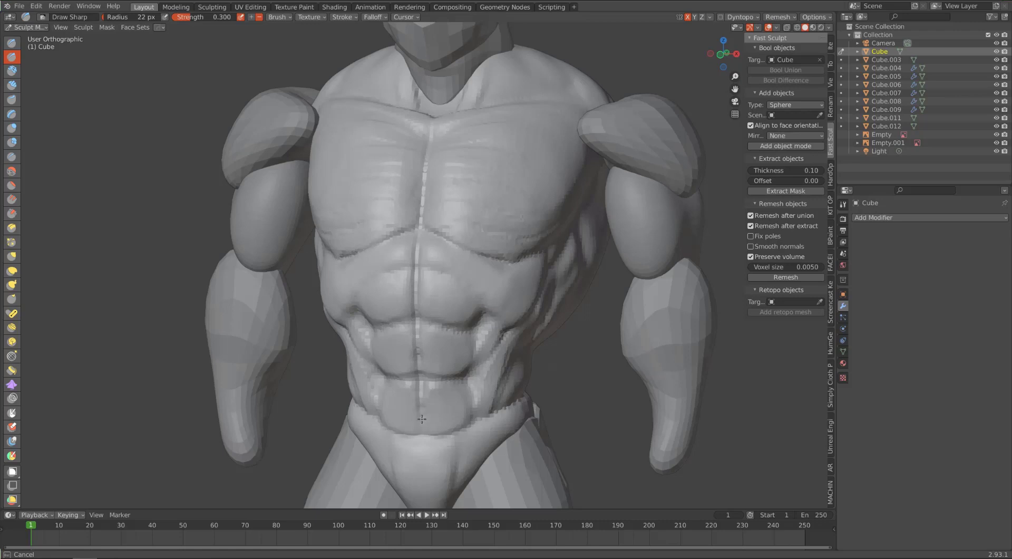
left_click_drag(422, 420, 424, 451)
mouse_move(395, 389)
middle_mouse_down()
mouse_move(438, 391)
mouse_move(407, 390)
middle_mouse_up()
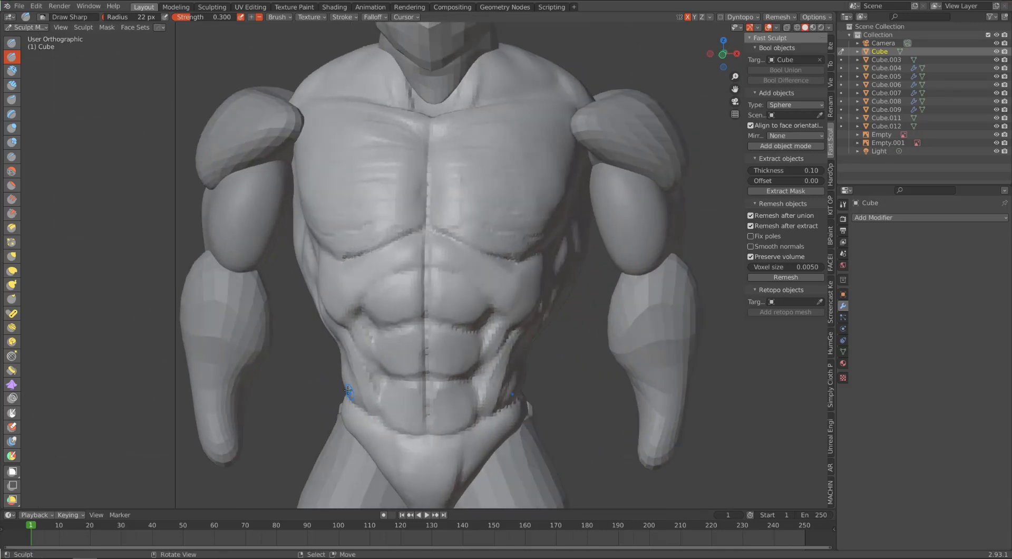
Step: Carve the arched outline around the upper abdominal block and the diagonal groove beneath the ribs with Draw Sharp
middle_click_drag(355, 362, 393, 254)
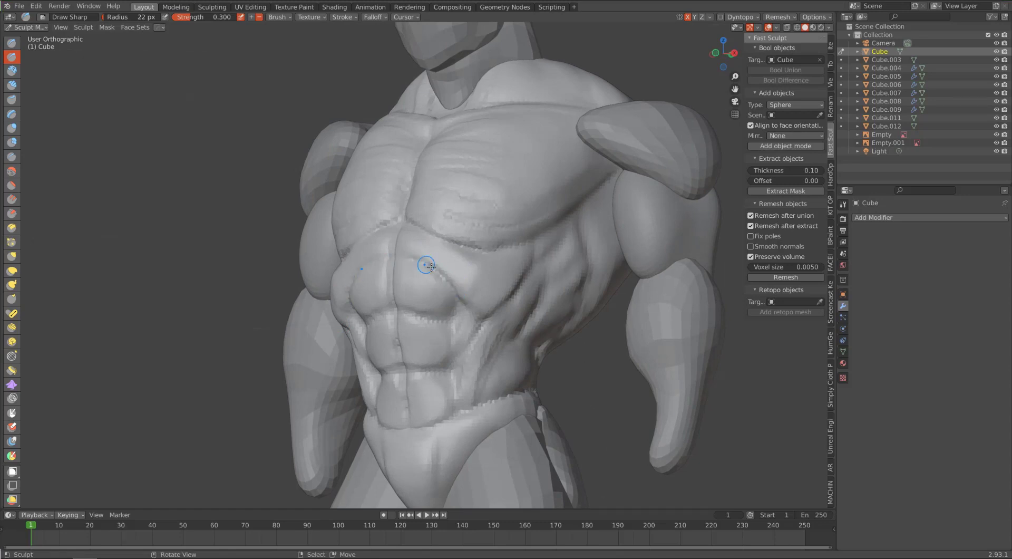
left_click_drag(426, 265, 398, 257)
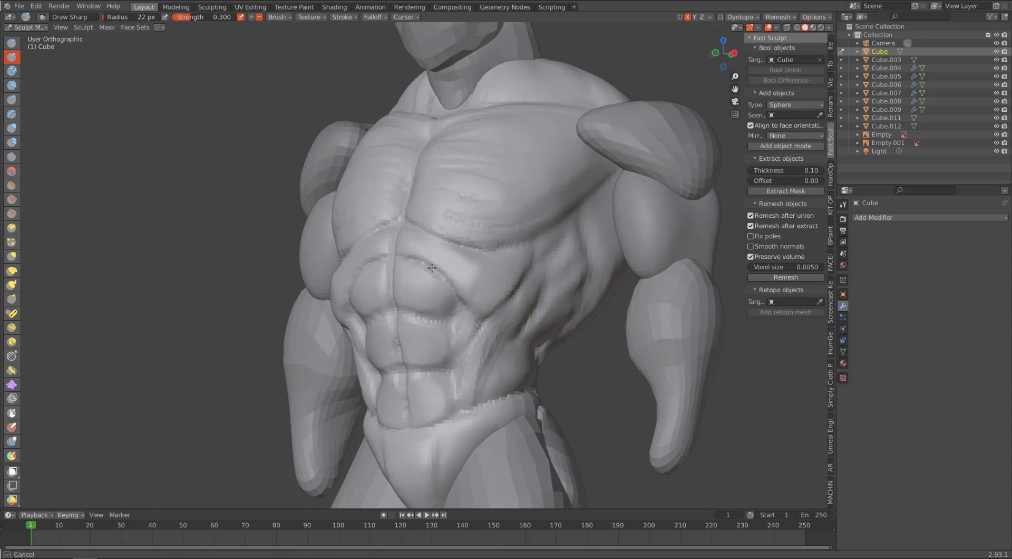
left_click_drag(468, 308, 464, 304)
middle_click_drag(524, 191, 508, 176)
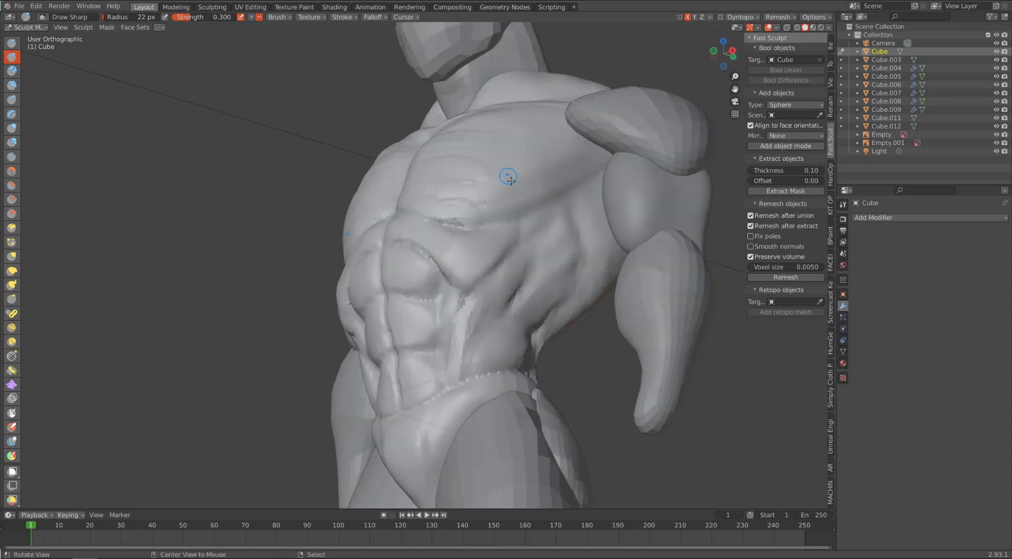
left_click_drag(517, 236, 502, 262)
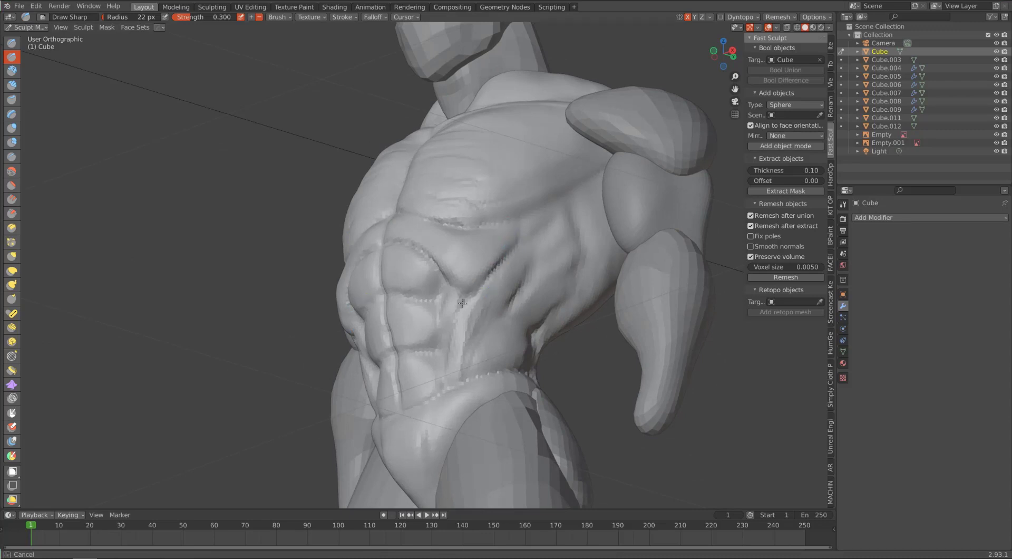
middle_click_drag(439, 163, 477, 210)
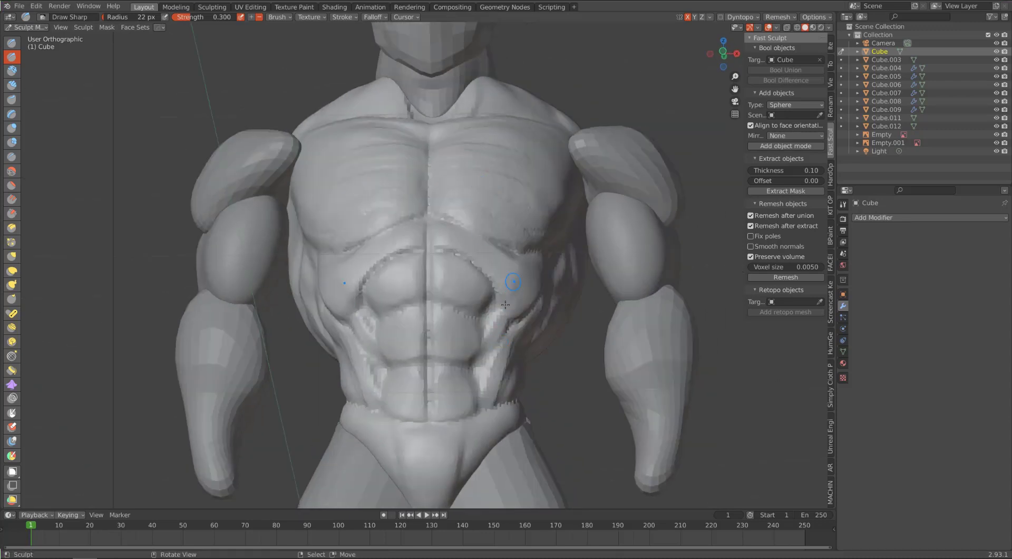
Step: Carve the horizontal grooves between the upper, middle and lower abdominal blocks and deepen the centre line with Draw Sharp
middle_click_drag(496, 304, 490, 311)
mouse_move(495, 300)
left_mouse_down()
mouse_move(473, 331)
mouse_move(453, 309)
mouse_move(464, 313)
left_mouse_up()
left_click_drag(434, 305, 464, 312)
mouse_move(430, 306)
left_mouse_down()
mouse_move(452, 309)
mouse_move(479, 349)
left_mouse_up()
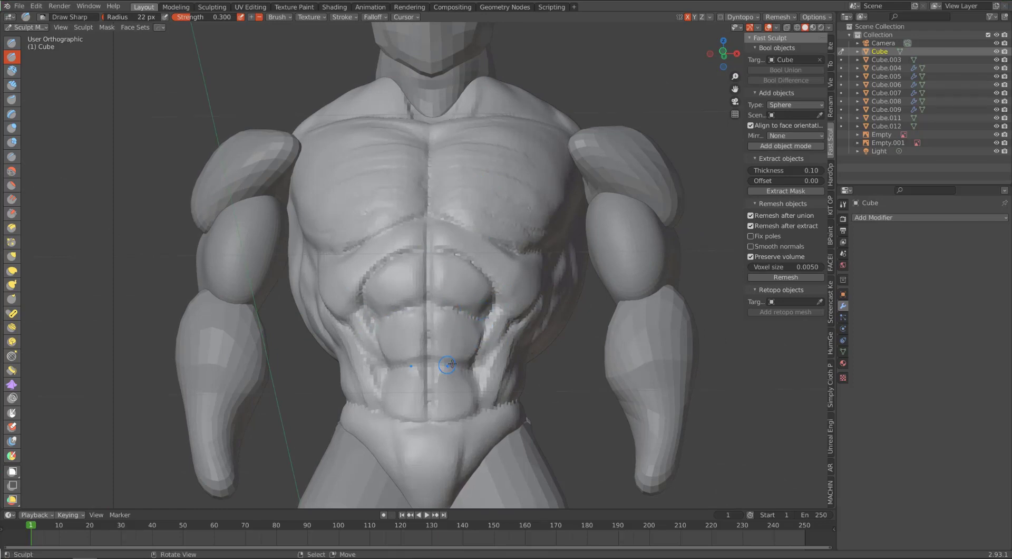
middle_click_drag(459, 366, 434, 367)
left_click_drag(434, 363, 432, 362)
left_click_drag(429, 364, 427, 355)
middle_click_drag(443, 229, 426, 240)
middle_click_drag(420, 296, 423, 305)
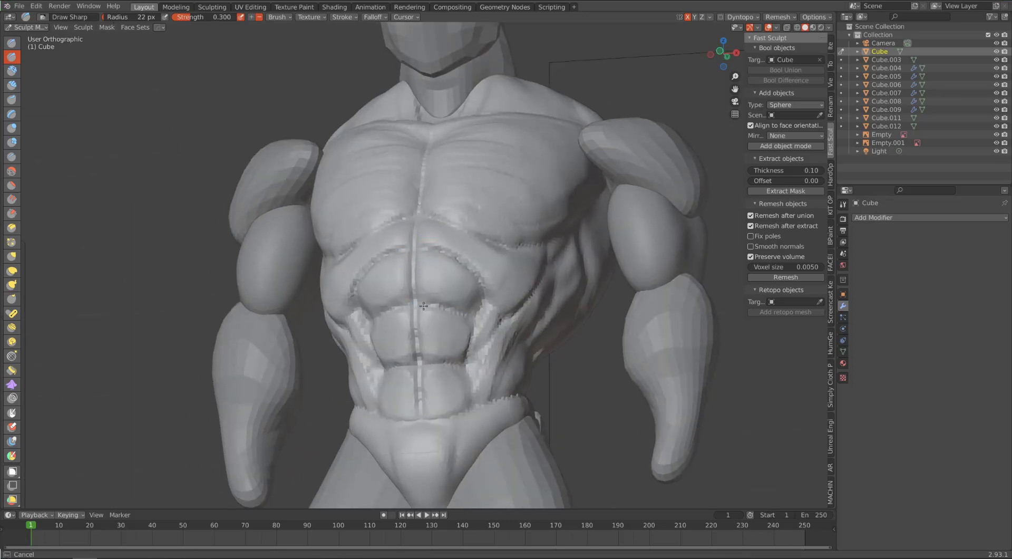
Step: Tighten the horizontal grooves around the middle and lower abdominal blocks with the Pinch/Magnify brush at a 64 px radius
middle_click_drag(410, 232, 420, 229)
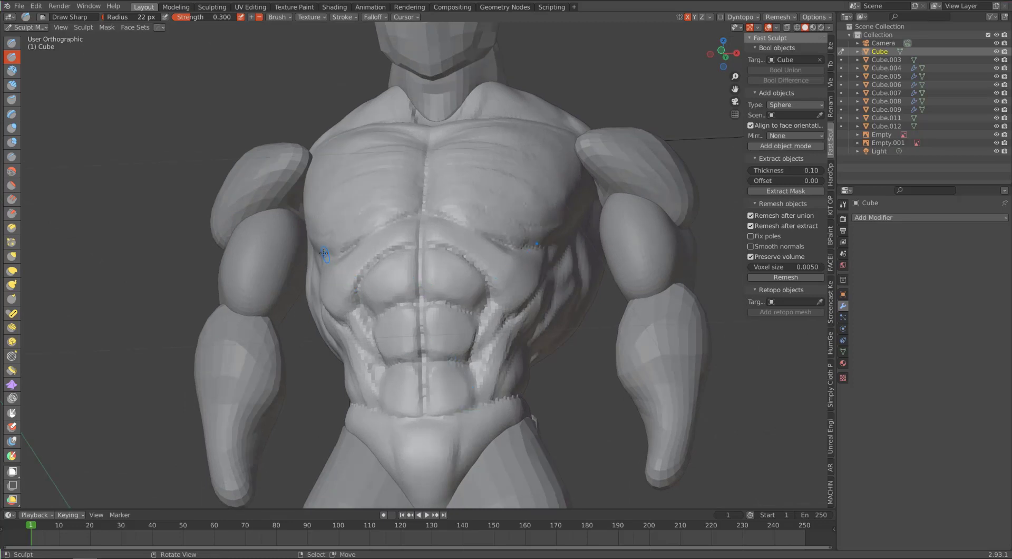
middle_click_drag(324, 253, 291, 274)
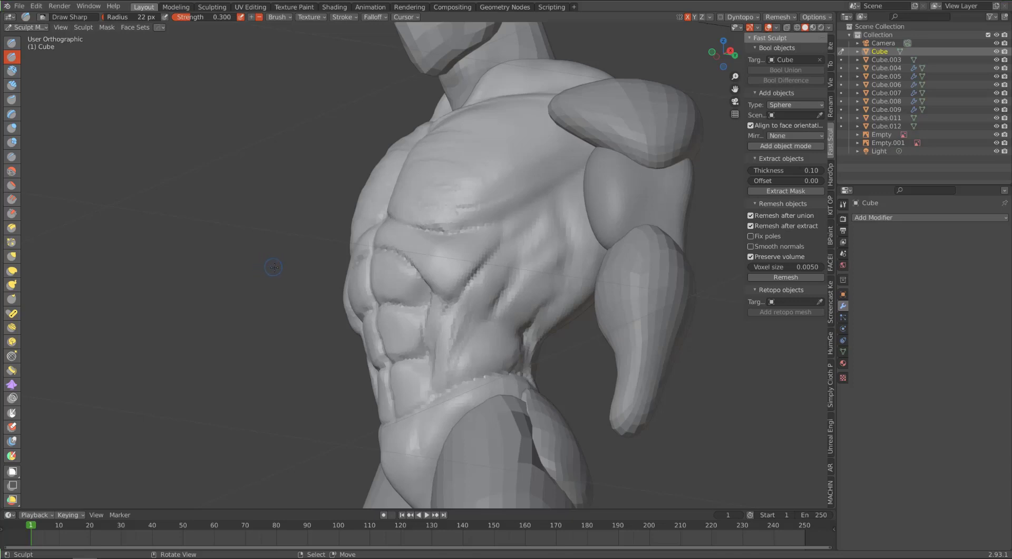
middle_click_drag(312, 303, 453, 258)
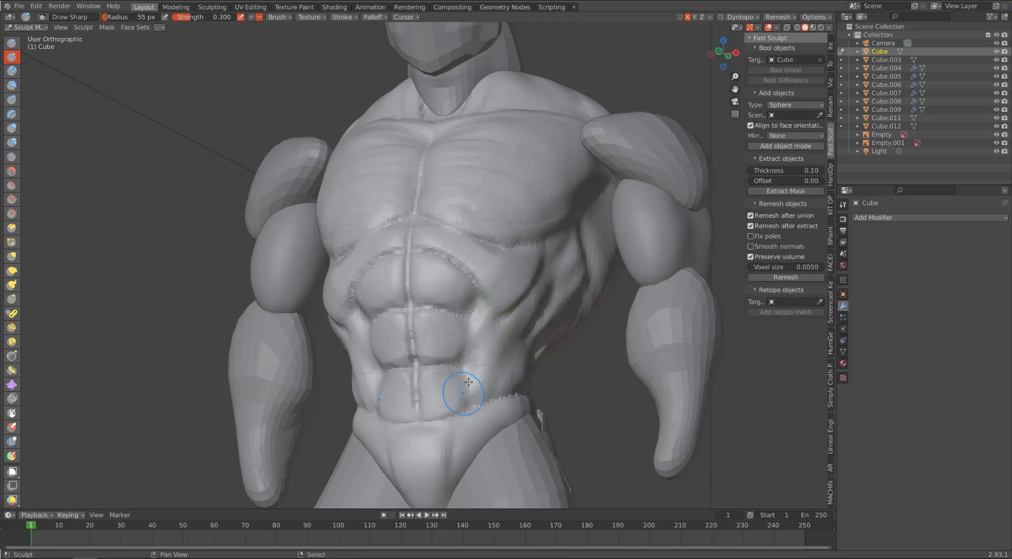
mouse_move(452, 395)
middle_mouse_down("alt")
mouse_move(357, 210)
mouse_move(339, 215)
mouse_move(350, 254)
mouse_move(400, 295)
mouse_move(425, 282)
middle_mouse_up("alt")
key("p")
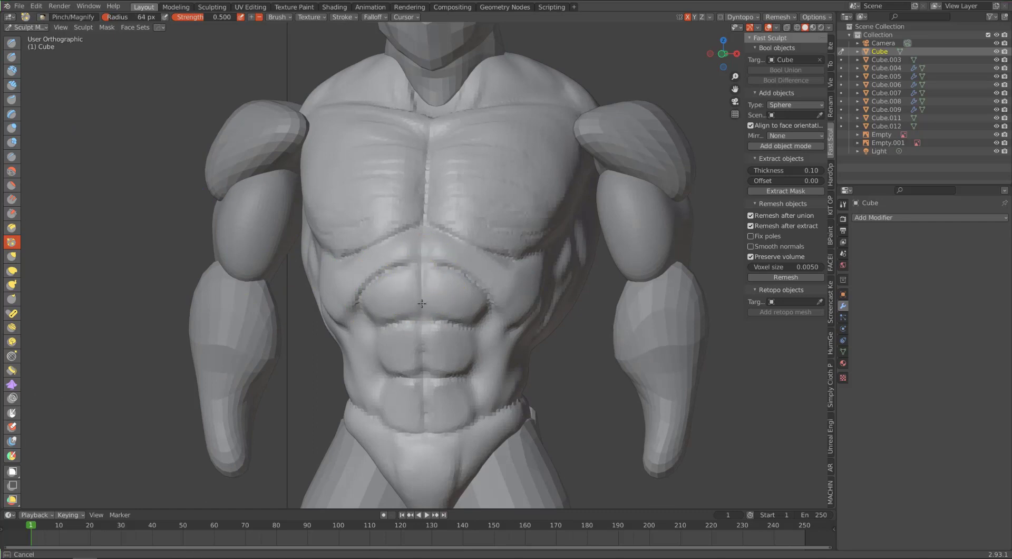
mouse_move(474, 385)
left_mouse_down()
mouse_move(417, 364)
mouse_move(452, 375)
mouse_move(436, 391)
left_mouse_up()
left_click_drag(442, 426, 438, 440)
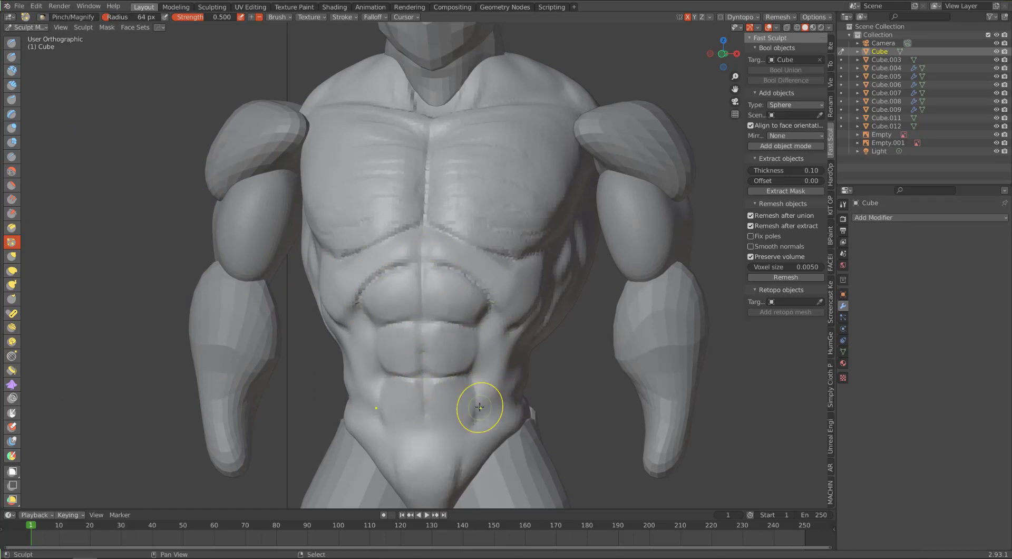
Step: Carve the diagonal grooves running from the hips to the groin beside the lower abdomen with Draw Sharp at a 55 px radius
middle_click_drag(476, 409, 355, 284)
left_click(12, 57)
middle_click_drag(474, 283, 486, 406)
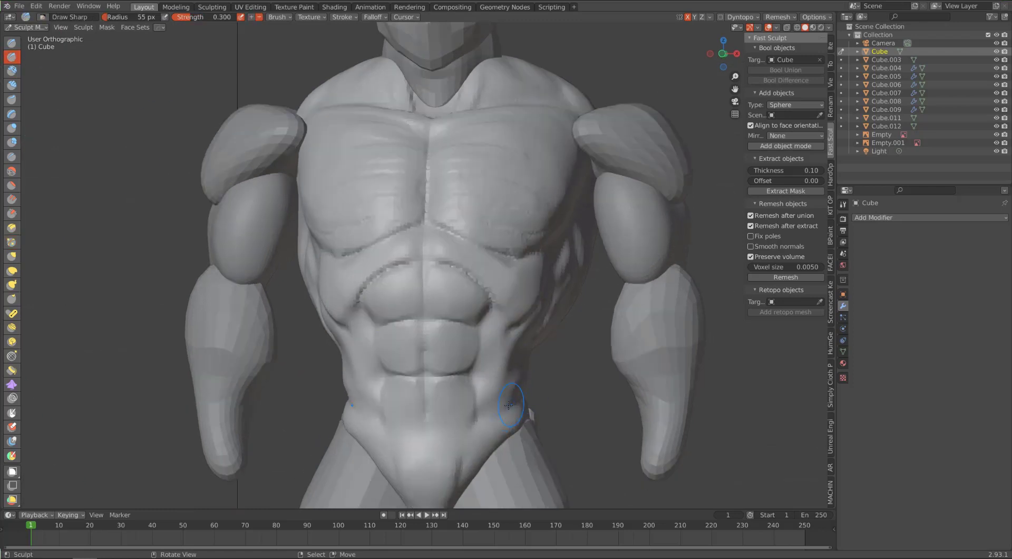
mouse_move(473, 294)
middle_mouse_down()
mouse_move(467, 322)
mouse_move(489, 381)
mouse_move(426, 347)
middle_mouse_up()
Step: Switch to the Grab brush, set its radius to 228 px, and smooth the striations across the pectorals and upper chest
key("c")
key("g")
mouse_move(489, 411)
middle_mouse_down()
mouse_move(464, 379)
mouse_move(507, 400)
mouse_move(489, 411)
mouse_move(271, 328)
mouse_move(429, 283)
mouse_move(428, 262)
mouse_move(443, 262)
mouse_move(405, 262)
mouse_move(515, 283)
mouse_move(429, 283)
middle_mouse_up()
scroll(429, 283, "up", 3)
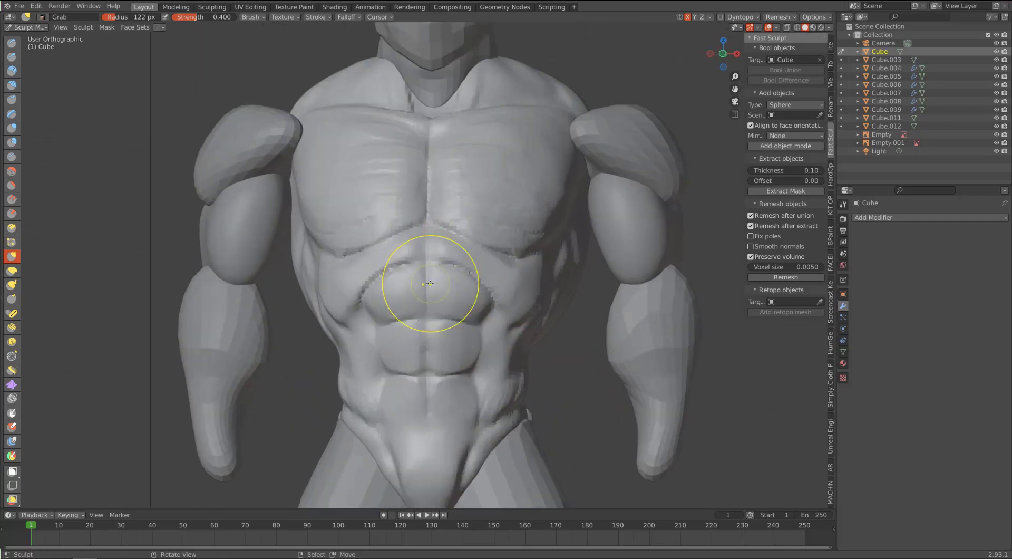
middle_click_drag(492, 181, 451, 171)
key("f")
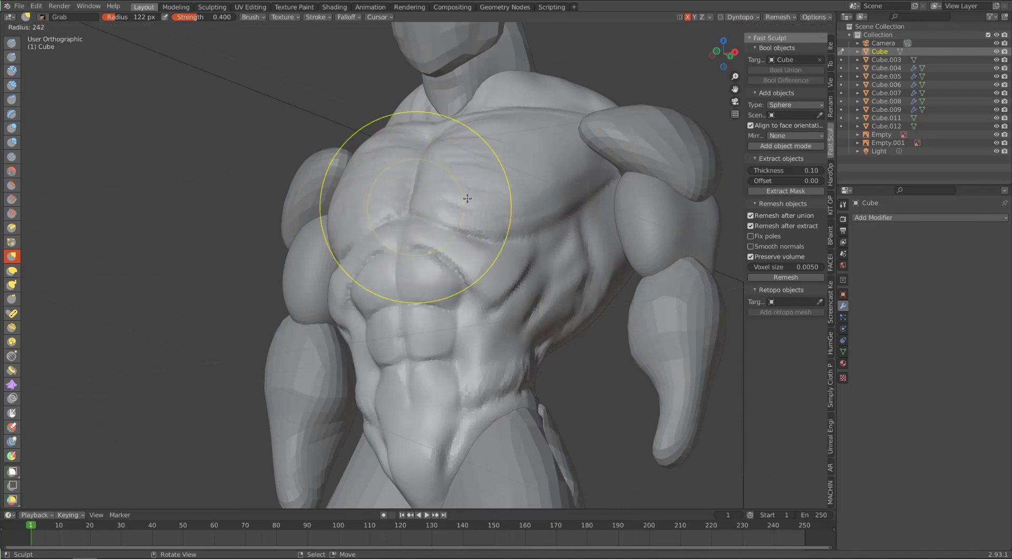
left_click(506, 208)
left_click_drag(474, 222, 476, 211)
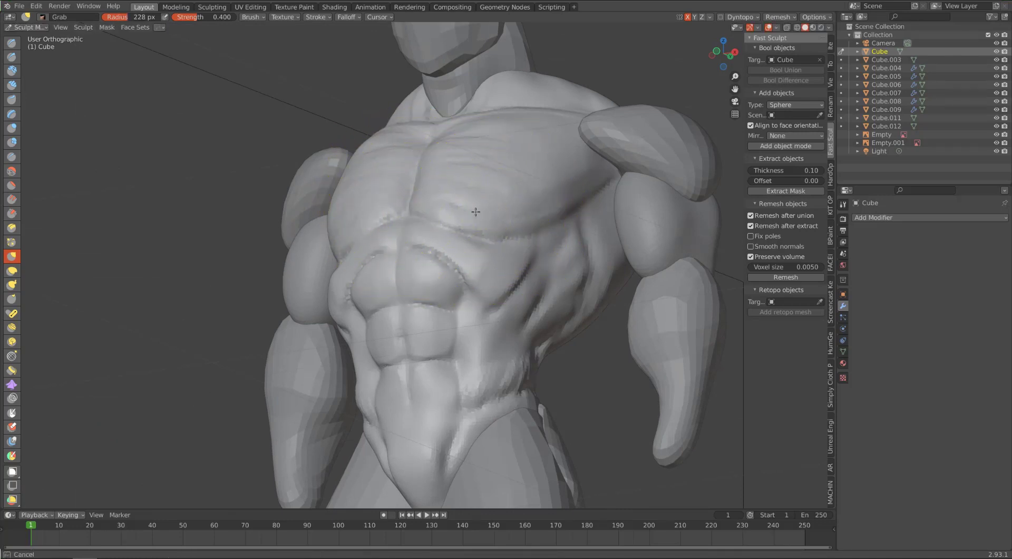
left_click_drag(464, 154, 465, 156)
left_click_drag(519, 212, 529, 216)
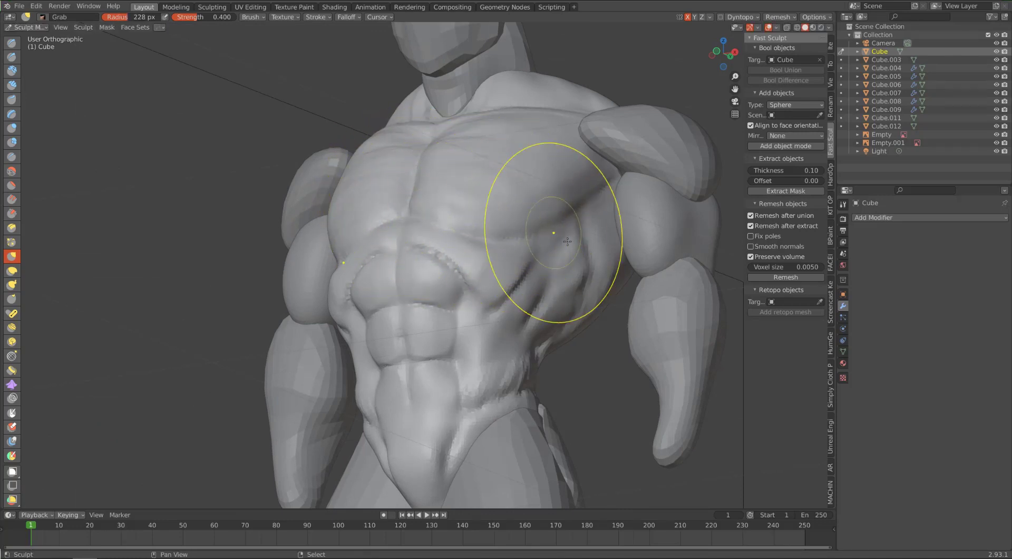
Step: Smooth the ribs, flank, waist and abdominal blocks, including the arched outline around the upper block, at the 228 px radius
left_click_drag(578, 282, 554, 290)
left_click_drag(476, 366, 471, 415, "shift")
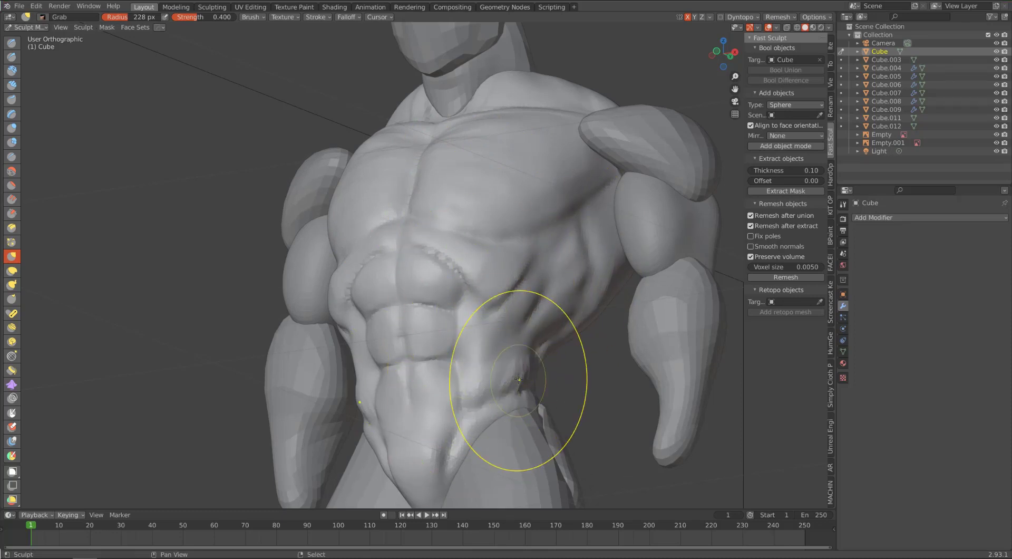
mouse_move(519, 380)
left_mouse_down("shift")
mouse_move(422, 393)
mouse_move(445, 388)
left_mouse_up("shift")
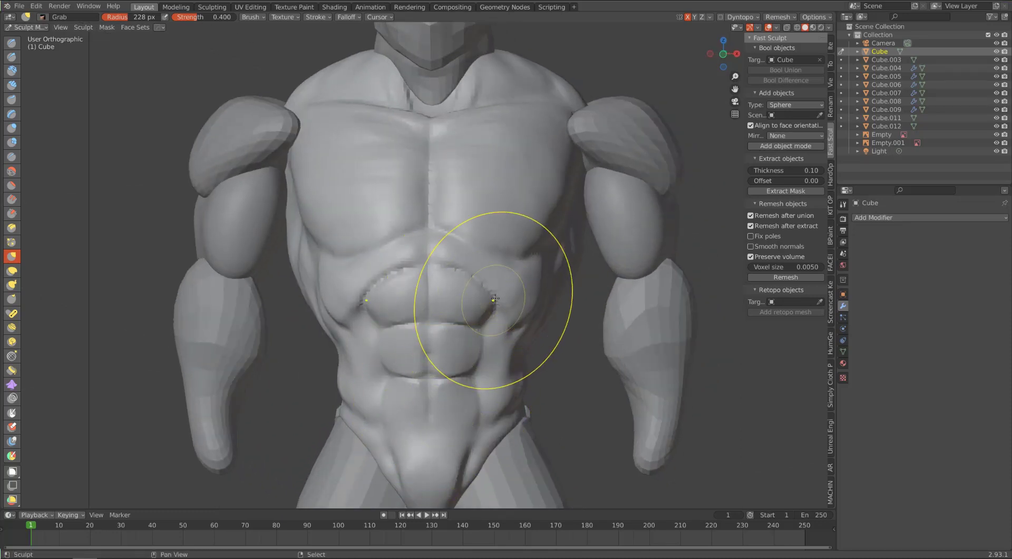
left_click_drag(493, 300, 450, 285, "shift")
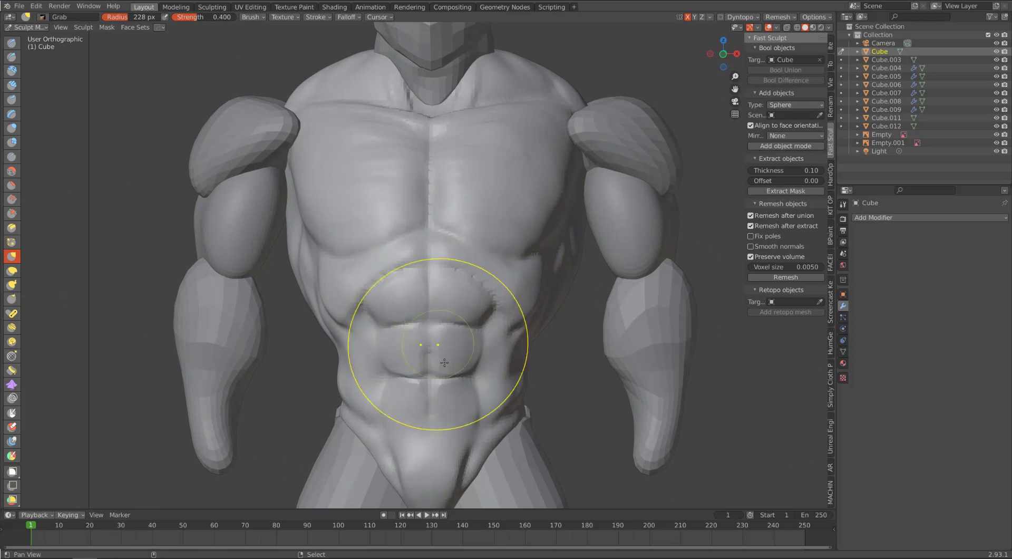
mouse_move(440, 386)
left_mouse_down("alt+shift")
mouse_move(451, 337)
mouse_move(433, 343)
mouse_move(413, 324)
left_mouse_up("alt+shift")
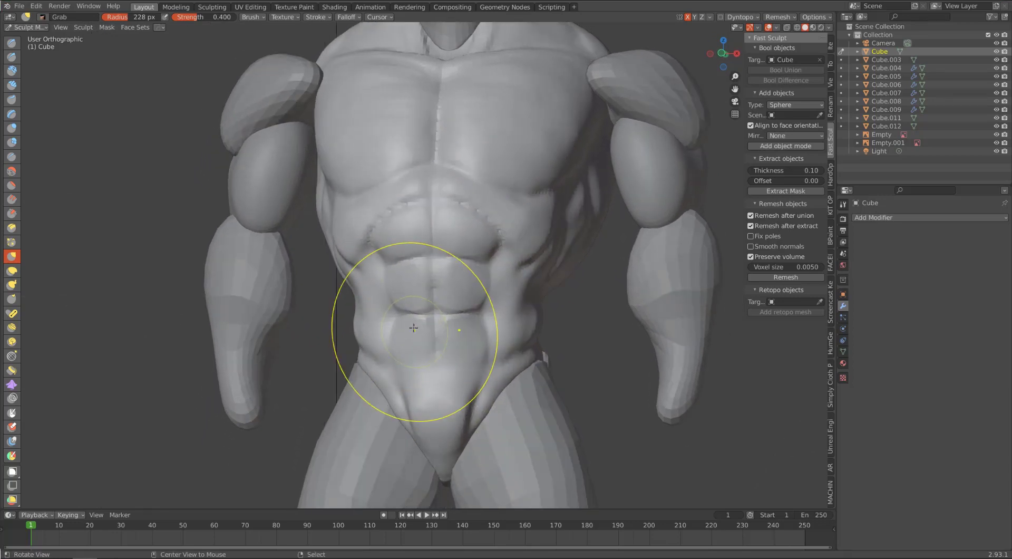
key("e")
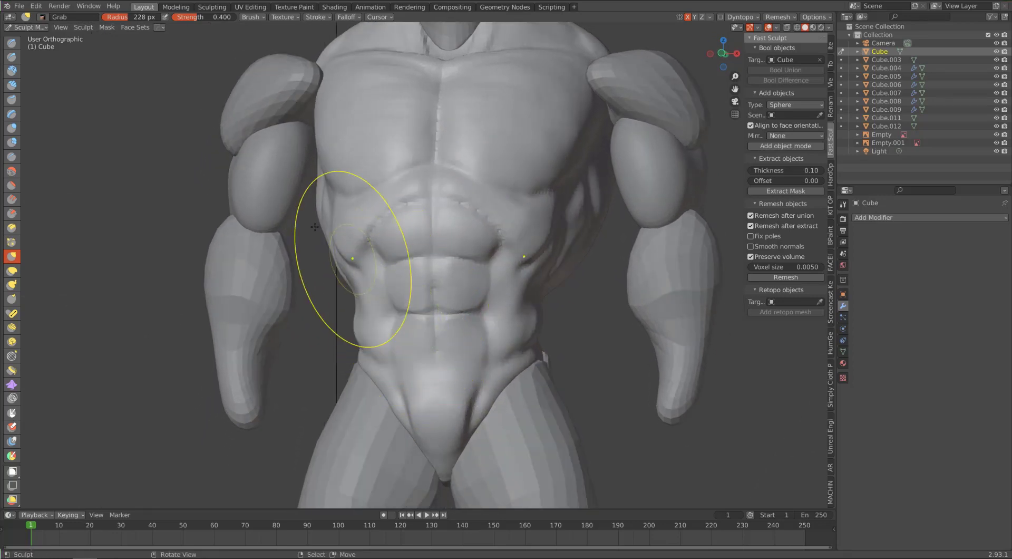
Step: Build up the lower abdomen down toward the groin on both sides of the centre line with Clay Strips at a 48 px radius
left_click(12, 84)
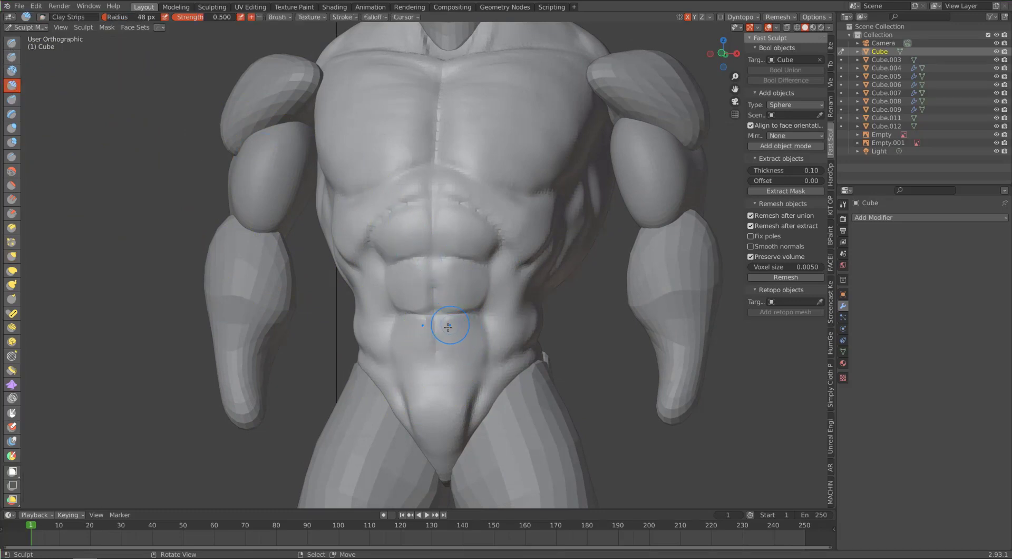
mouse_move(458, 321)
left_mouse_down()
mouse_move(475, 343)
mouse_move(473, 362)
mouse_move(450, 372)
mouse_move(458, 374)
mouse_move(452, 363)
mouse_move(441, 381)
mouse_move(459, 385)
mouse_move(439, 405)
mouse_move(451, 339)
mouse_move(470, 352)
mouse_move(465, 386)
mouse_move(471, 352)
left_mouse_up()
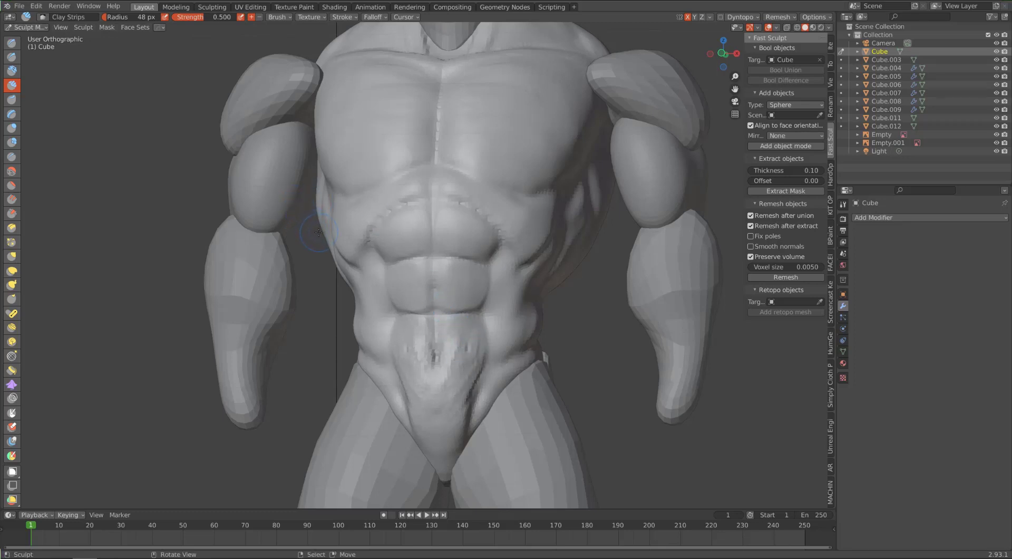
left_click_drag(477, 371, 447, 425)
left_click_drag(456, 392, 450, 409)
left_click_drag(472, 348, 467, 344)
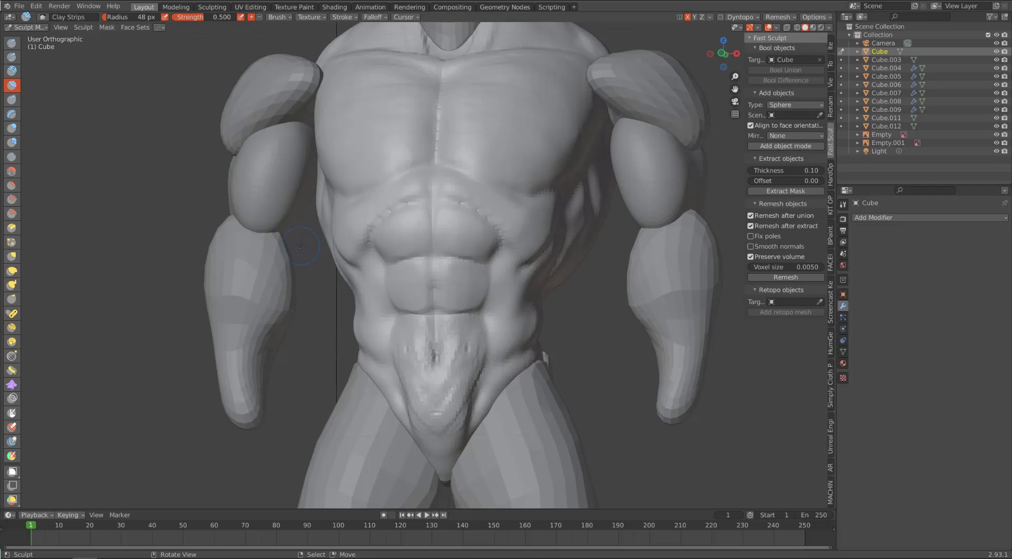
Step: Smooth the built-up clay on the lower abdomen and groin and check the body's overall form from the front and side
scroll(300, 246, "down", 2)
scroll(357, 273, "down", 4)
scroll(358, 273, "up", 5)
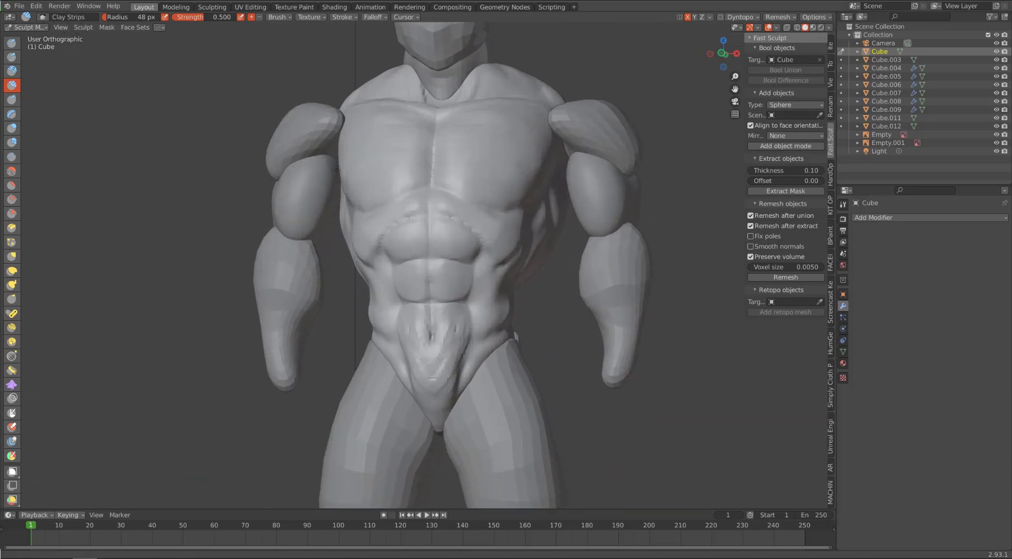
left_click_drag(475, 381, 460, 370)
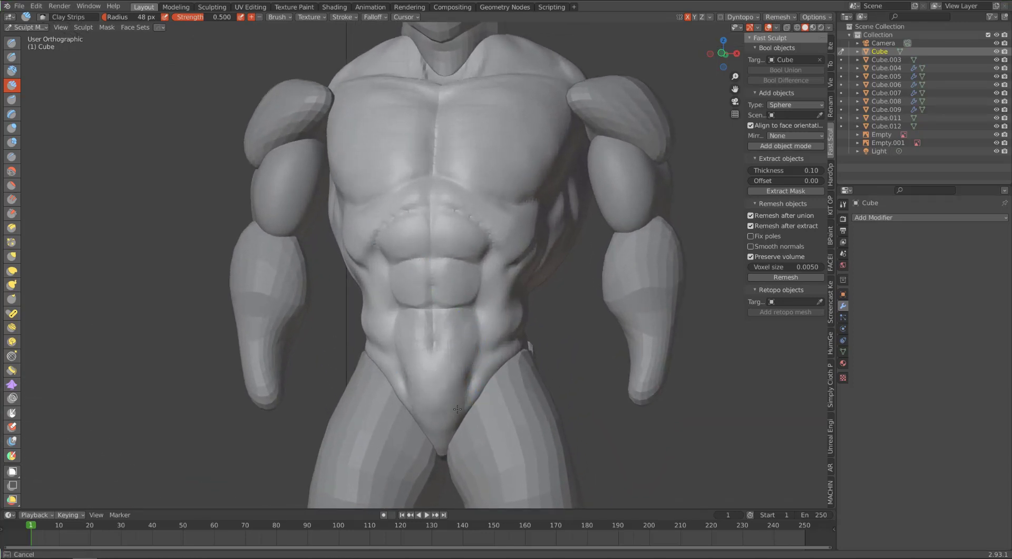
left_click_drag(457, 409, 454, 405)
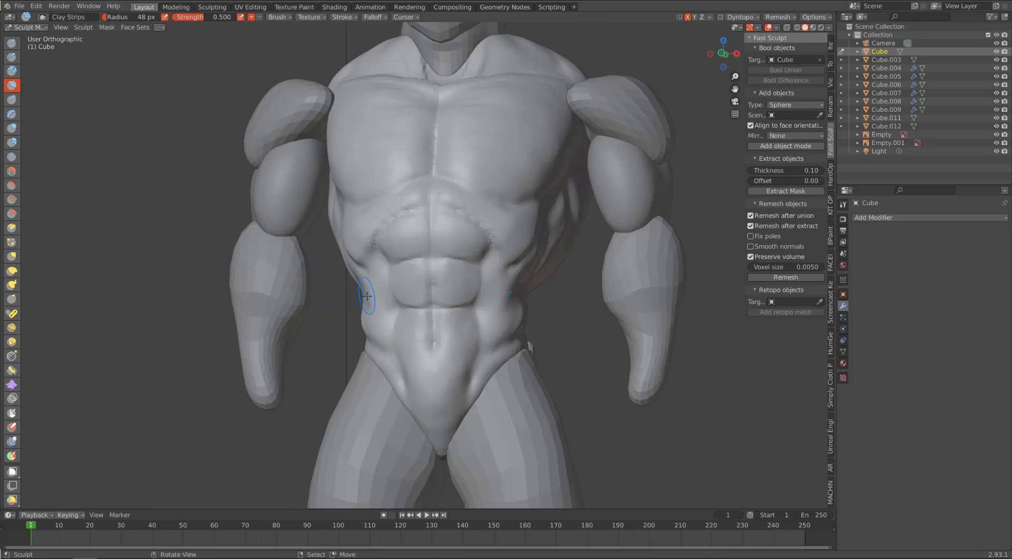
scroll(361, 293, "down", 4)
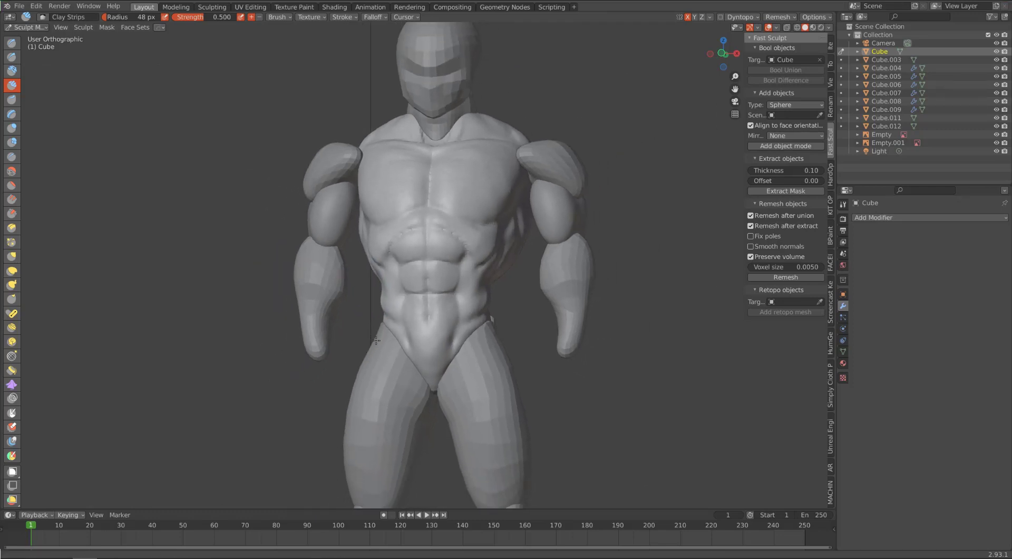
mouse_move(361, 294)
middle_mouse_down()
mouse_move(412, 343)
mouse_move(313, 352)
mouse_move(341, 388)
mouse_move(240, 393)
mouse_move(356, 415)
mouse_move(317, 390)
mouse_move(322, 375)
middle_mouse_up()
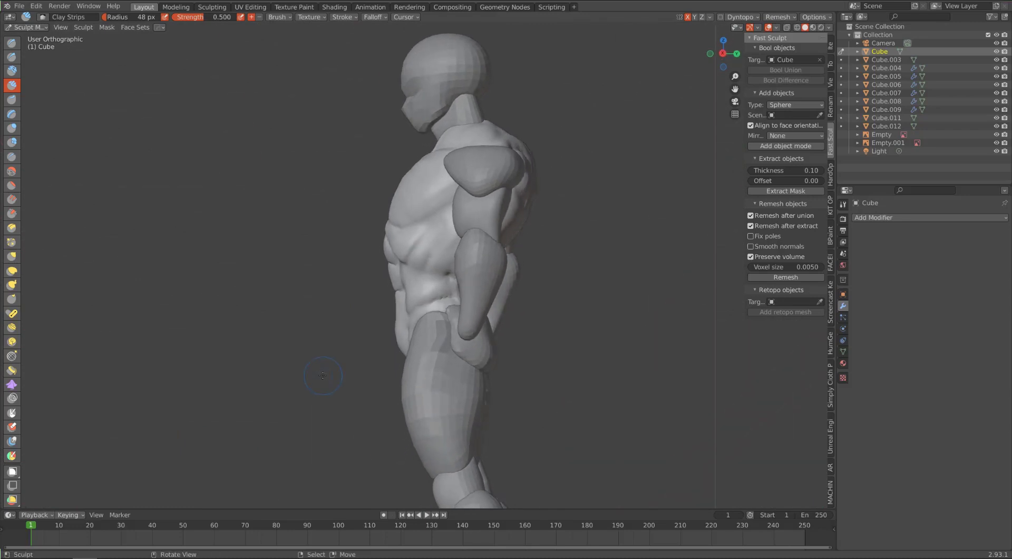